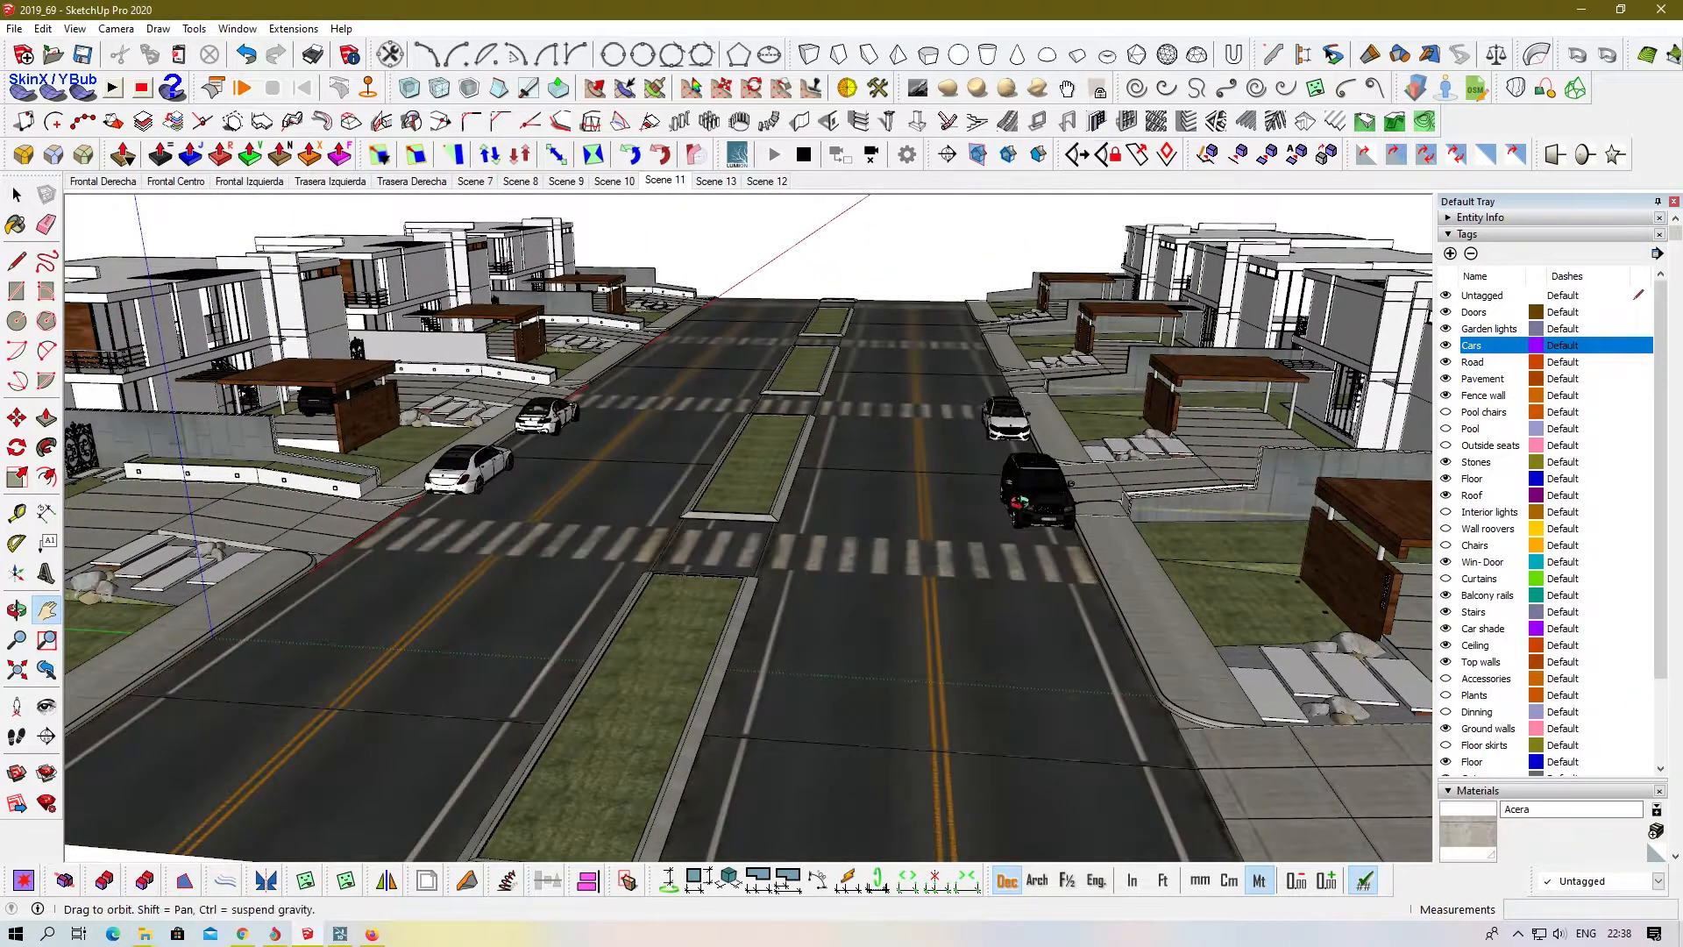
- Examine the black Range Rover and the white Mercedes sedan parked along the same side of the road
scroll(791, 700, "up", 1)
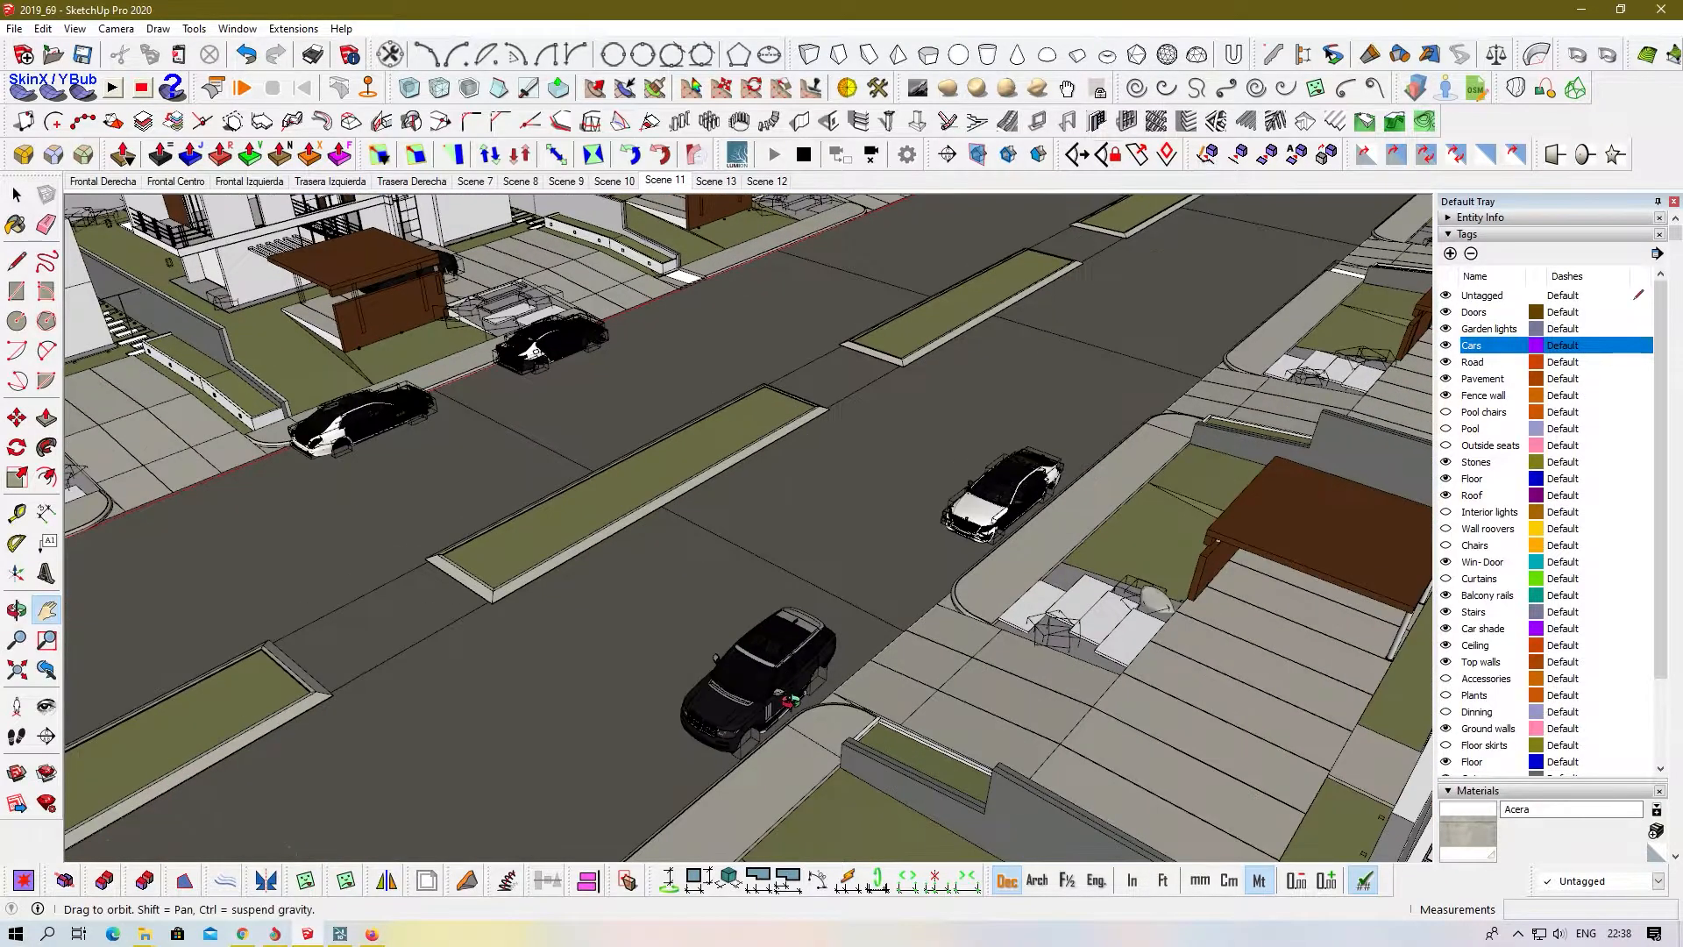
scroll(791, 701, "up", 6)
mouse_move(802, 611)
middle_mouse_down()
mouse_move(796, 556)
mouse_move(773, 569)
mouse_move(778, 594)
middle_mouse_up()
scroll(772, 569, "up", 3)
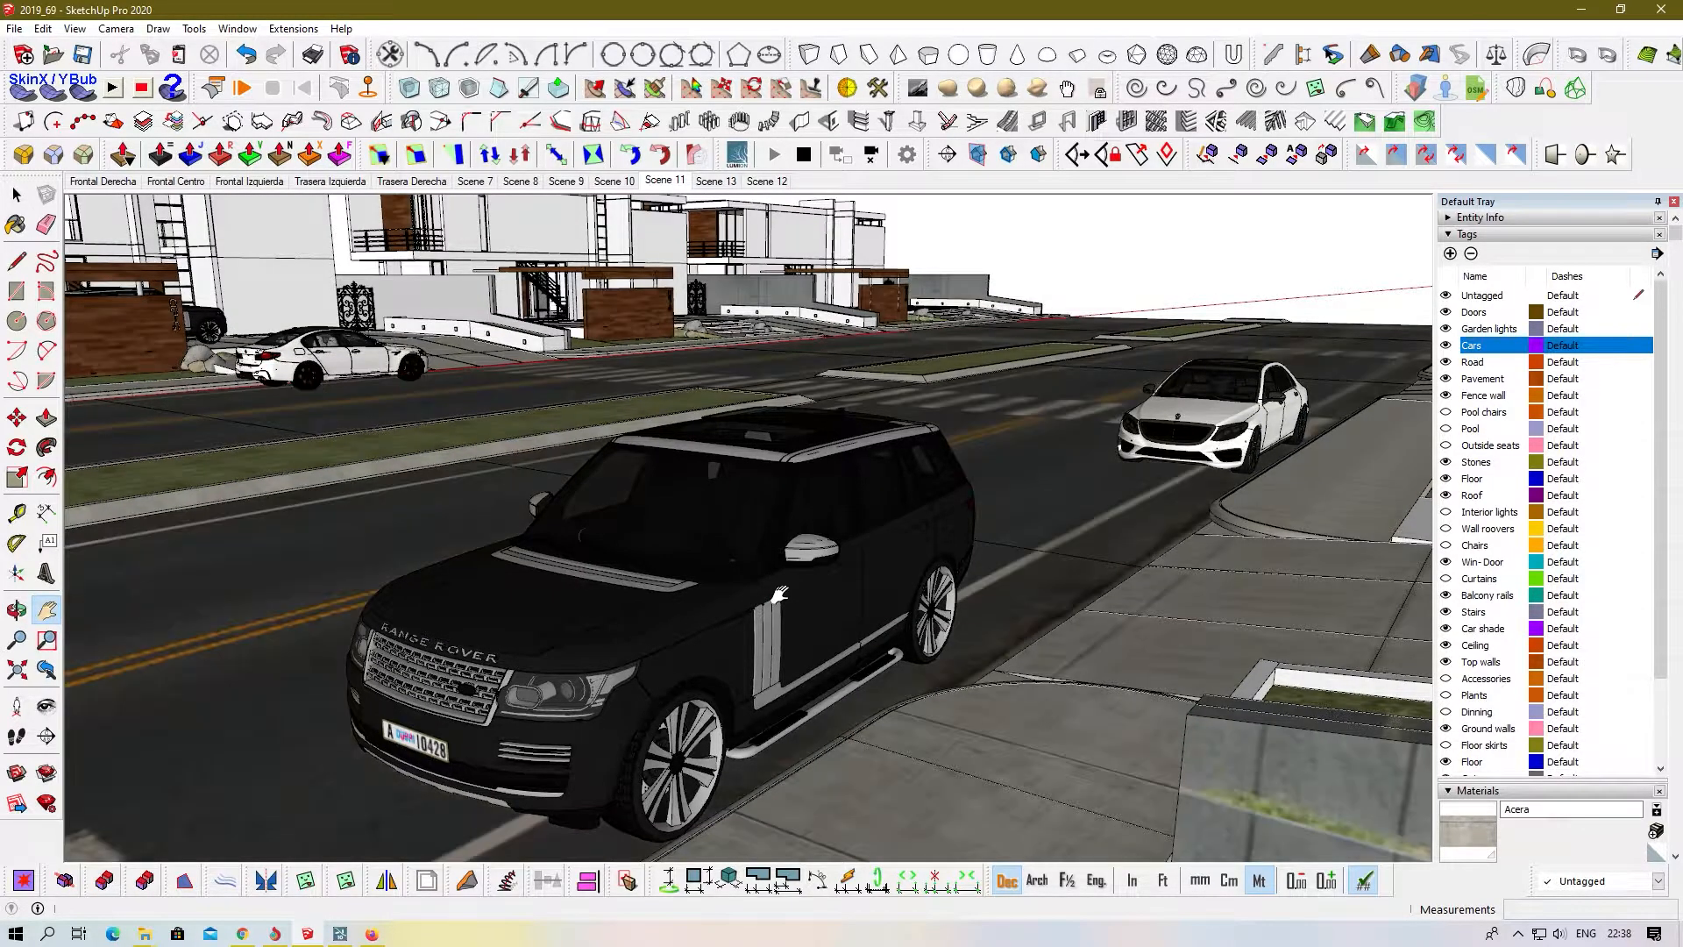
left_click_drag(1257, 421, 962, 561)
scroll(961, 564, "up", 5)
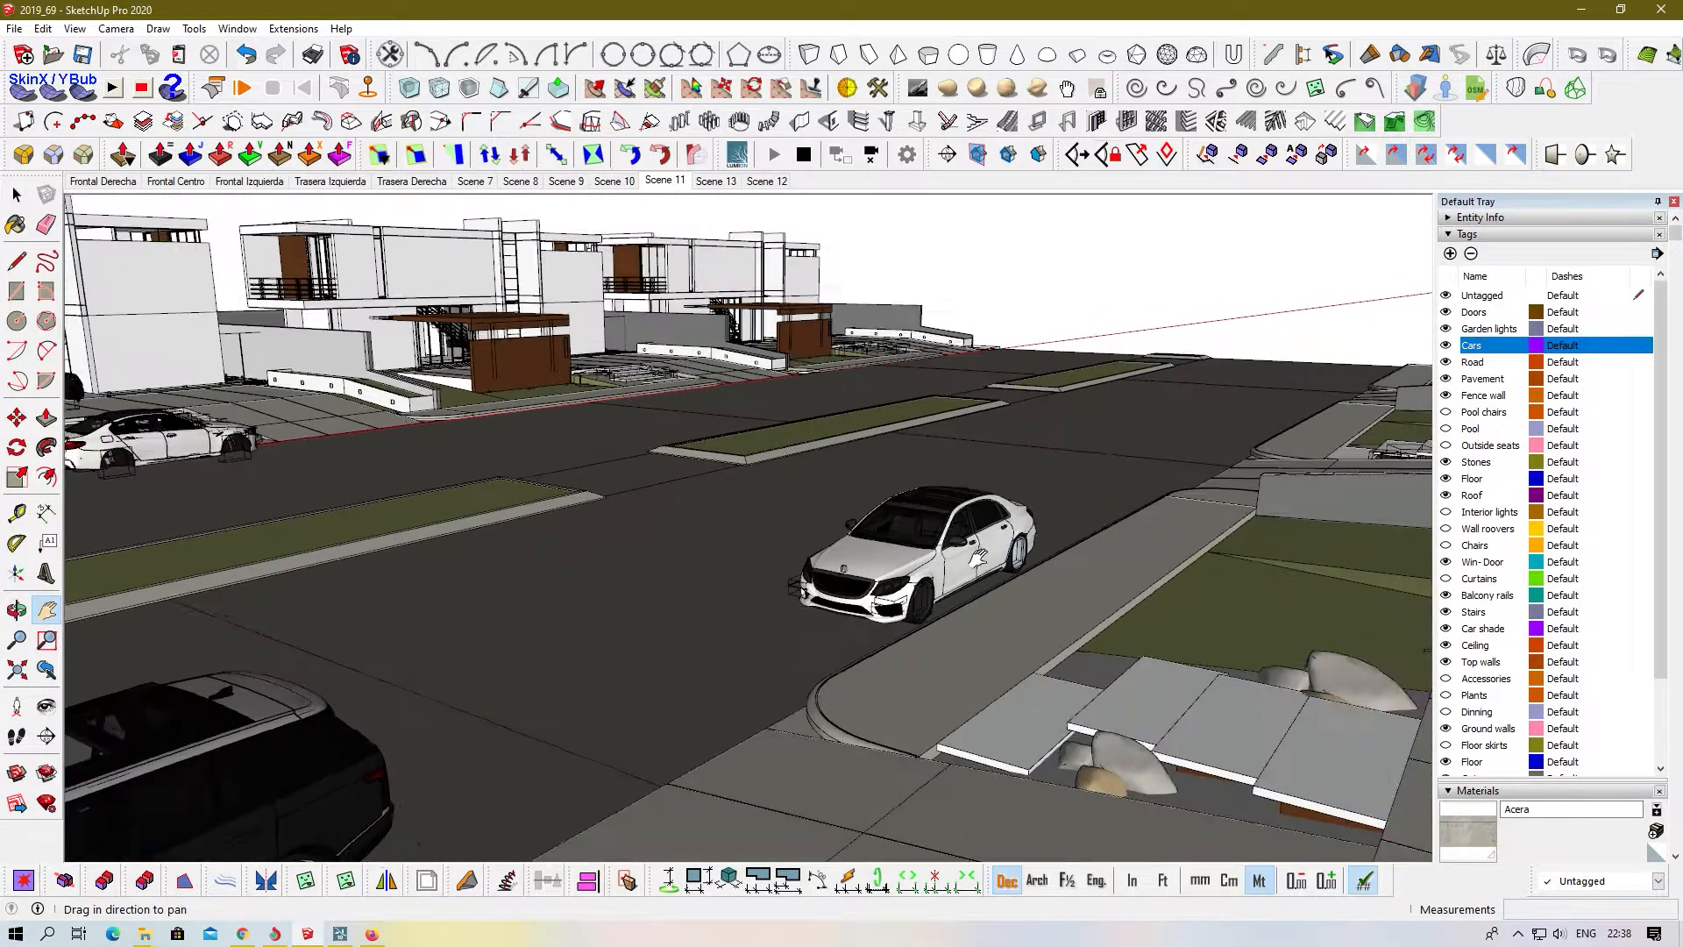
scroll(960, 566, "up", 2)
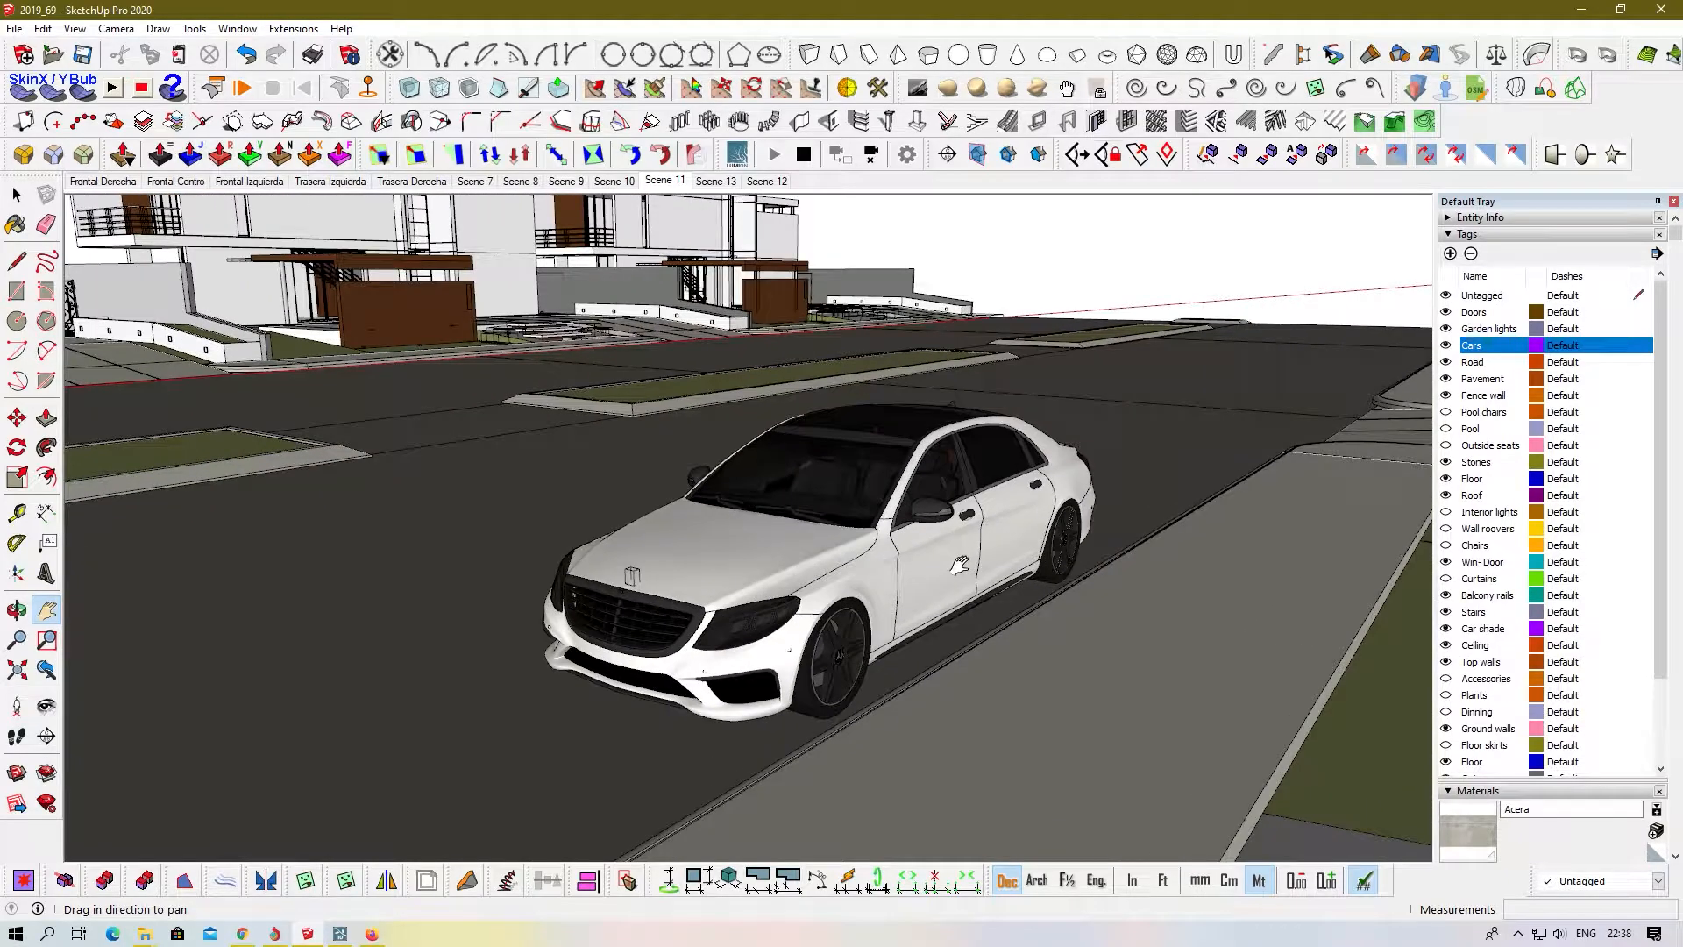
left_click_drag(991, 566, 588, 563)
middle_click_drag(588, 562, 878, 556)
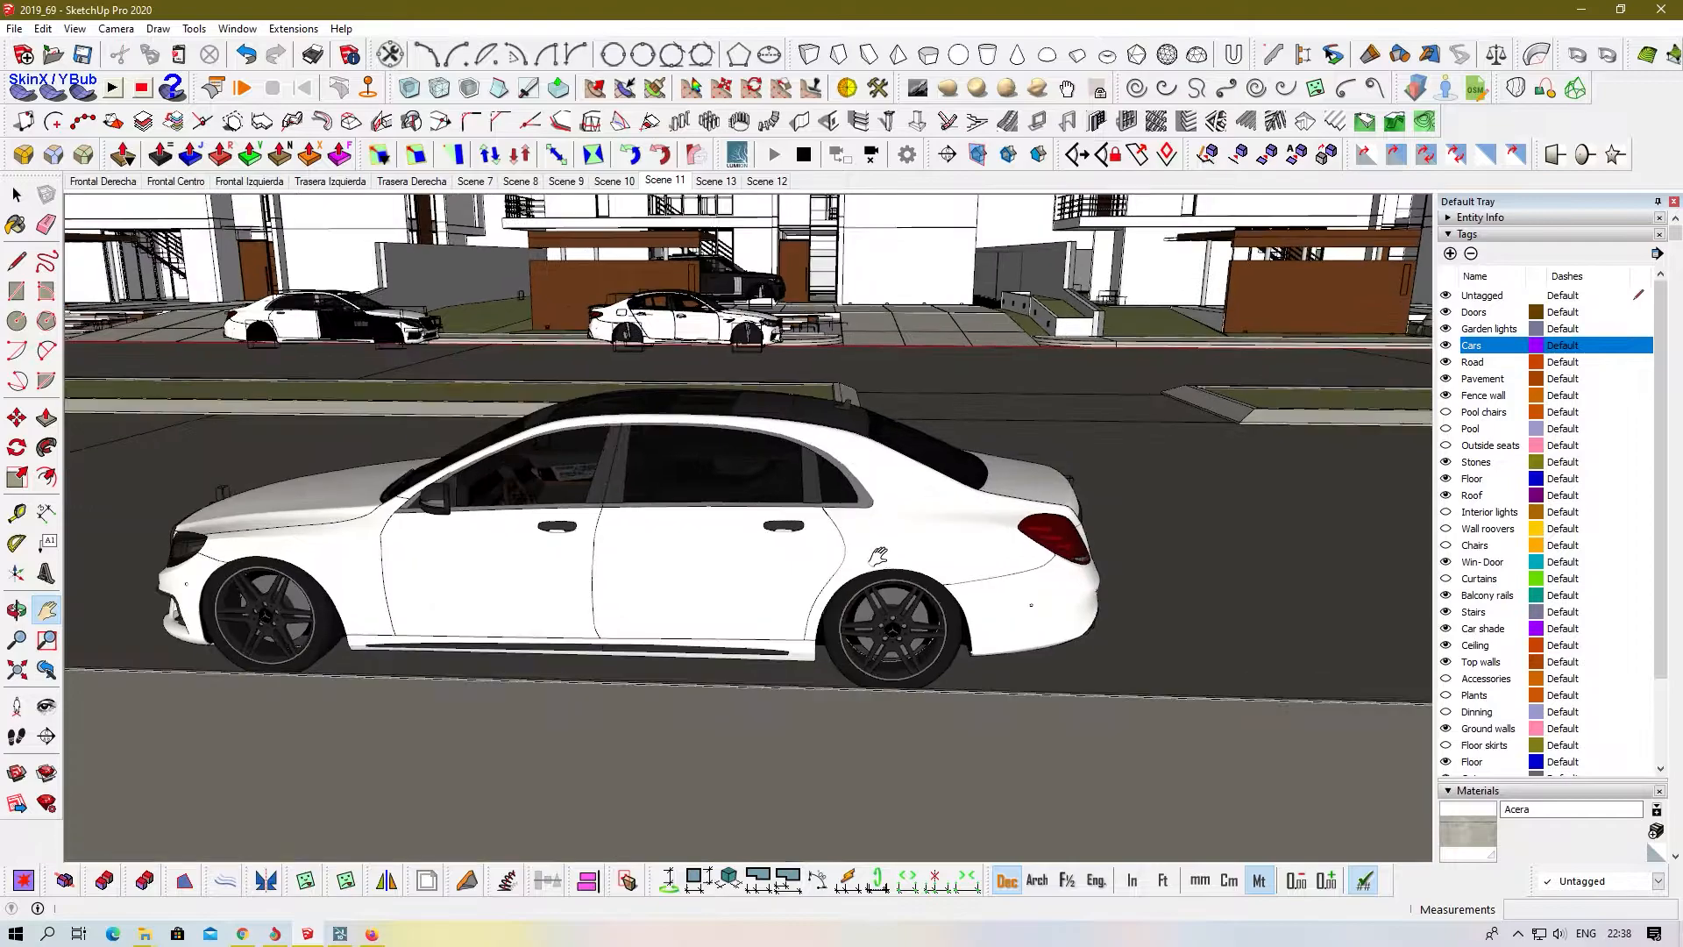
left_click_drag(905, 551, 715, 557)
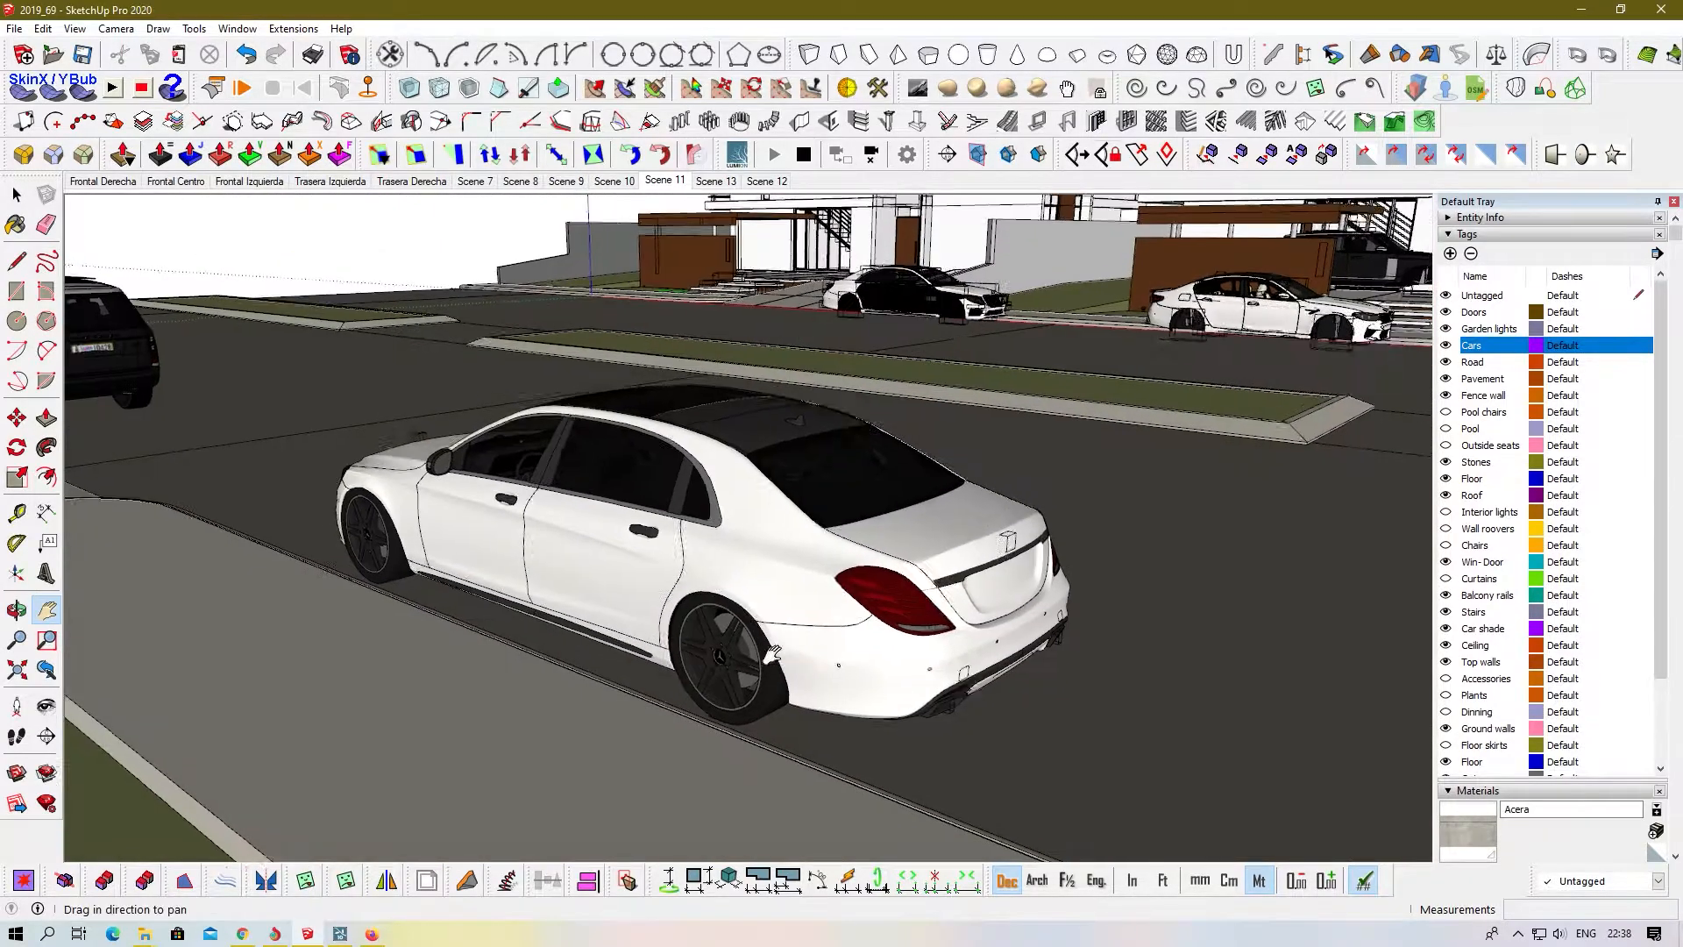
- Examine the BMW and other cars parked across the road, and return to the Scene 11 view
left_click_drag(779, 651, 614, 758)
left_click_drag(1122, 458, 935, 576)
scroll(1080, 500, "up", 4)
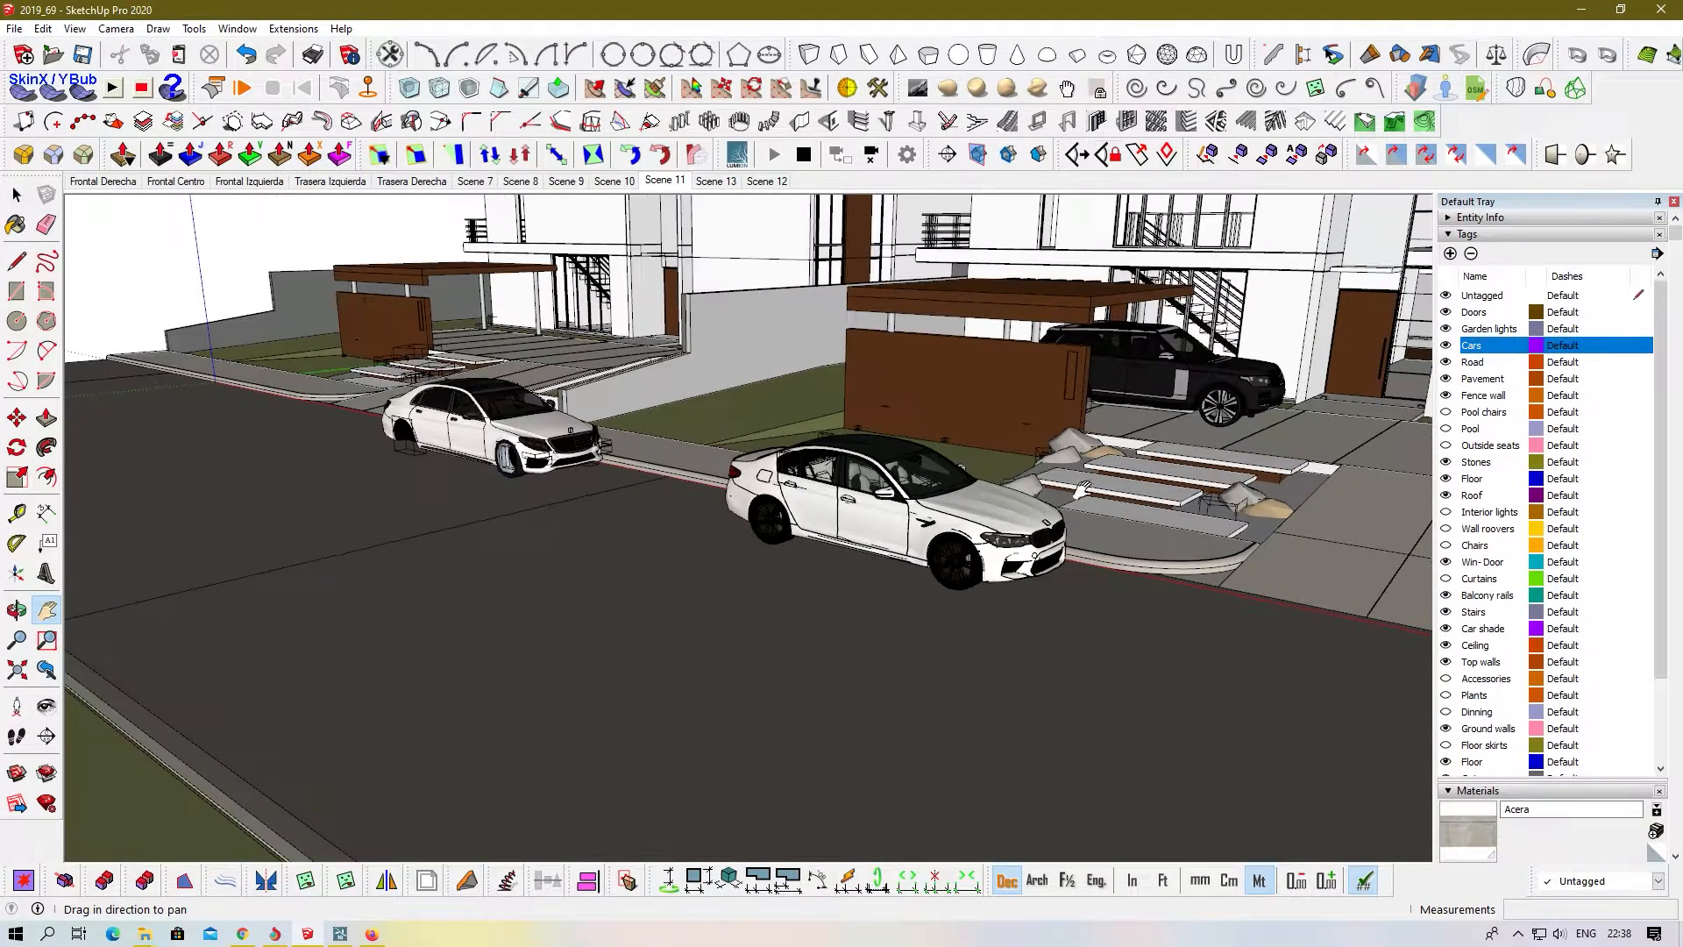
scroll(1080, 500, "down", 3)
middle_click_drag(1080, 500, 1000, 560)
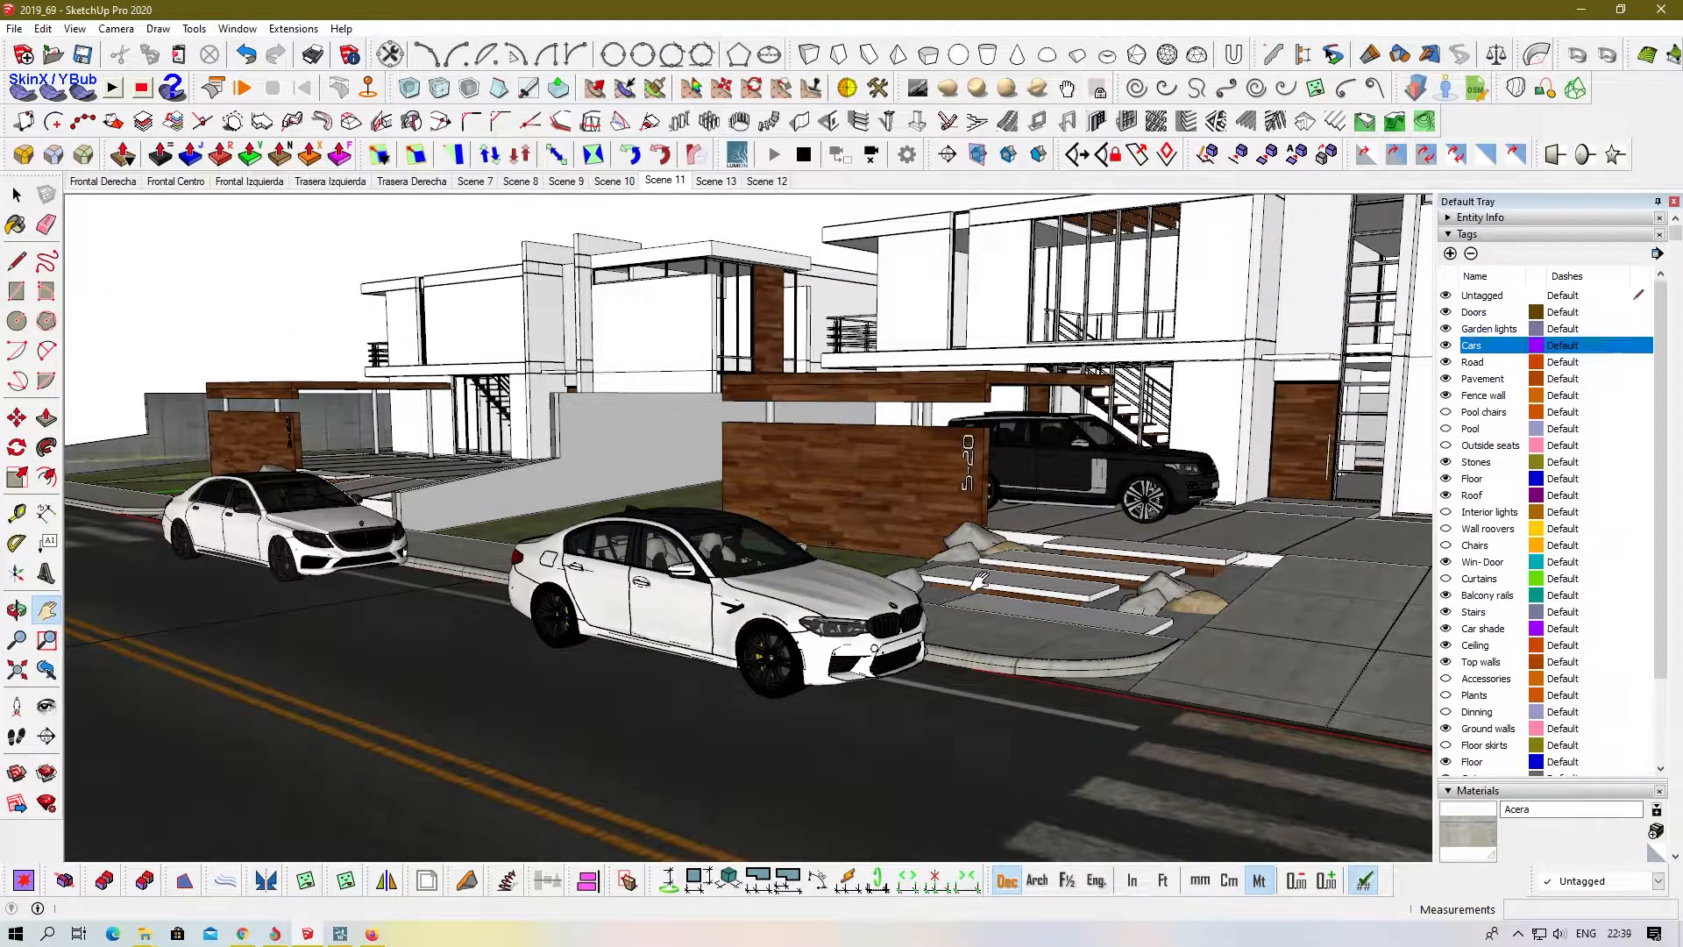
scroll(800, 612, "down", 3)
middle_click_drag(799, 612, 865, 616)
scroll(866, 616, "down", 3)
middle_click_drag(733, 541, 1003, 681)
middle_click_drag(1118, 694, 770, 646, "shift")
mouse_move(1031, 694)
middle_mouse_down("shift")
mouse_move(801, 639)
mouse_move(142, 617)
middle_mouse_up("shift")
middle_click_drag(618, 624, 320, 644)
middle_click_drag(320, 644, 1083, 698, "shift")
scroll(688, 533, "up", 1)
left_click(668, 182)
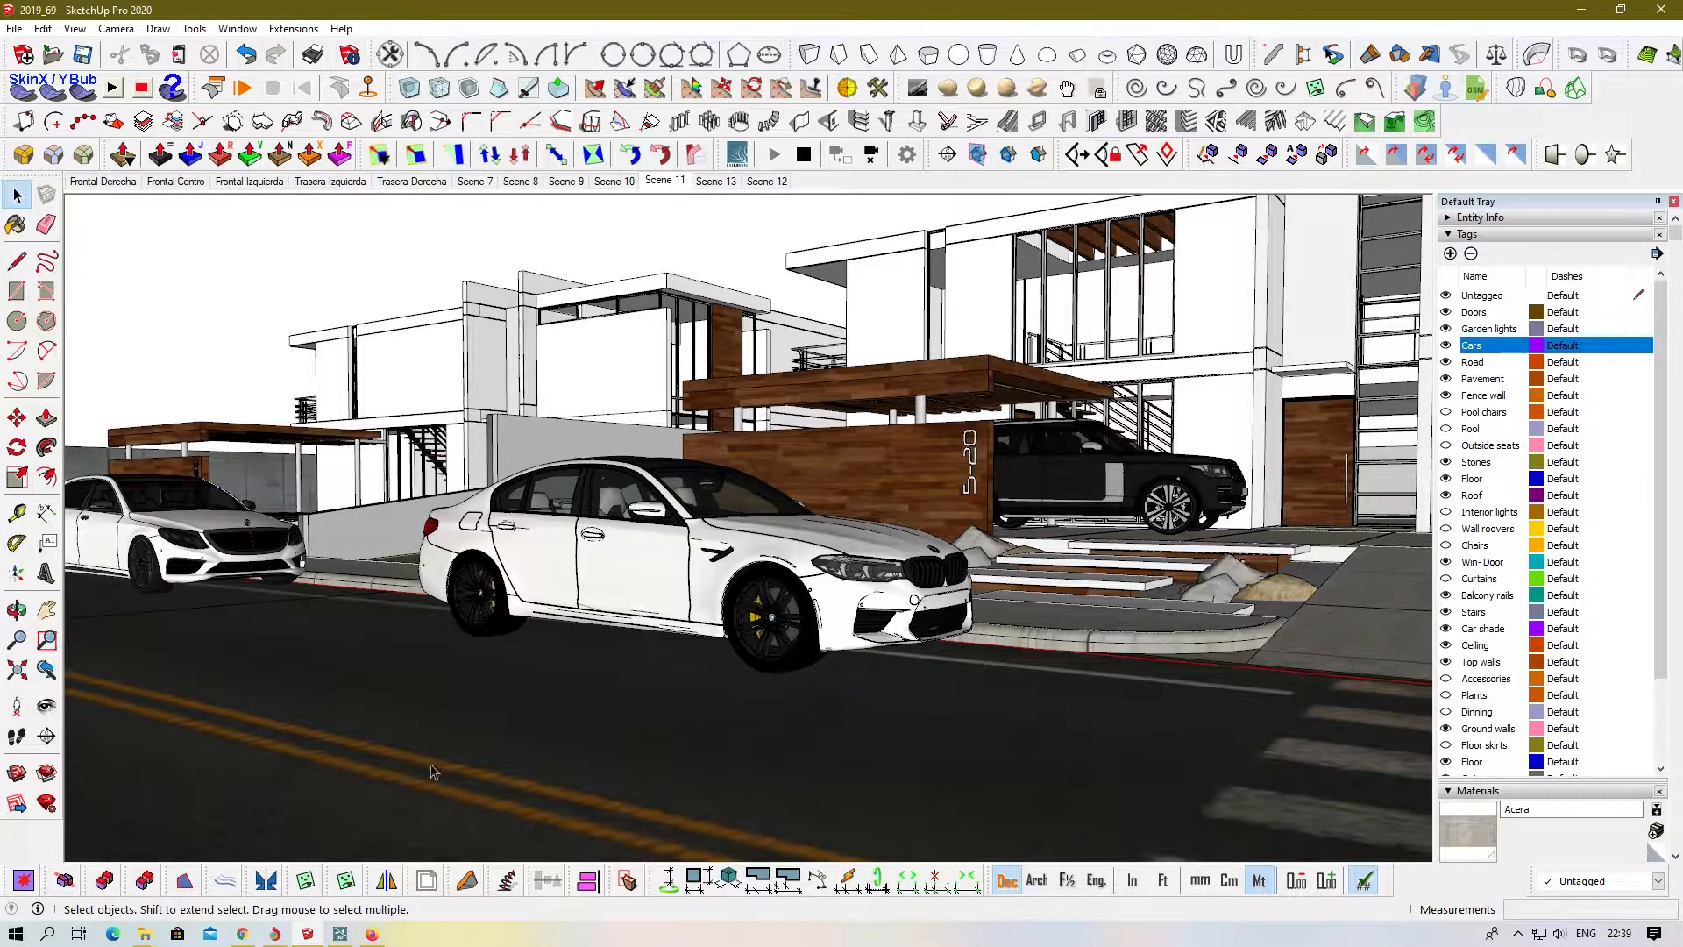
- Switch to Lumion and survey the rendered street with its houses, driveways and parked cars
left_click(341, 934)
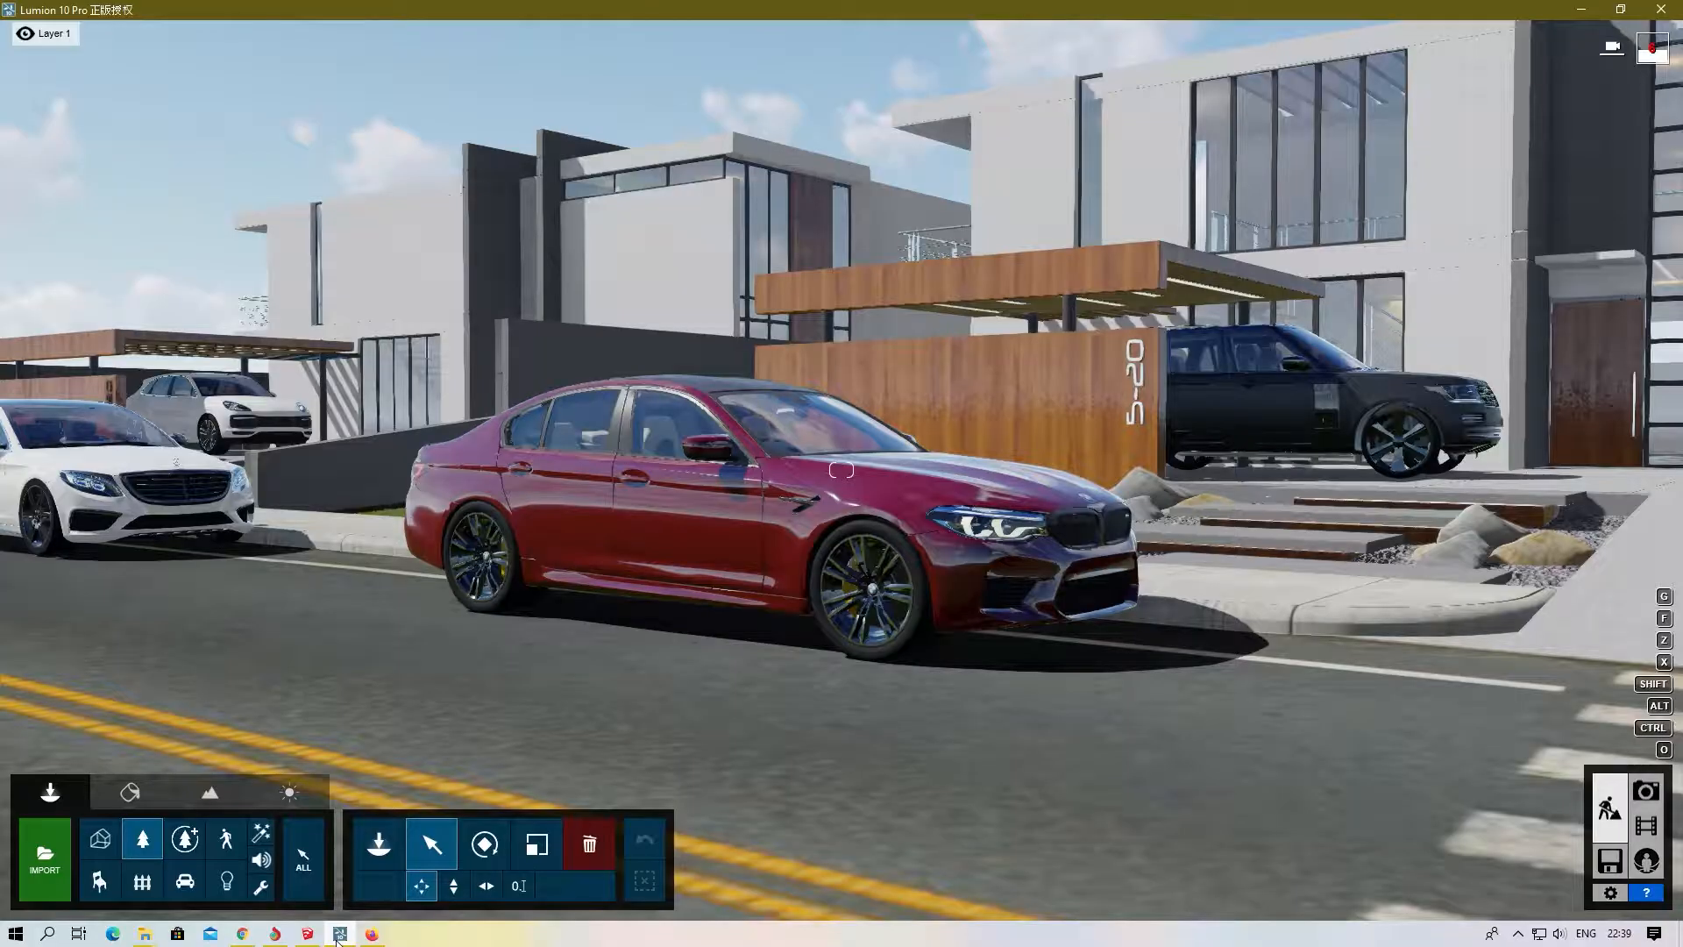
right_click_drag(842, 470, 826, 570)
key("q")
key("s")
right_click_drag(842, 470, 903, 471)
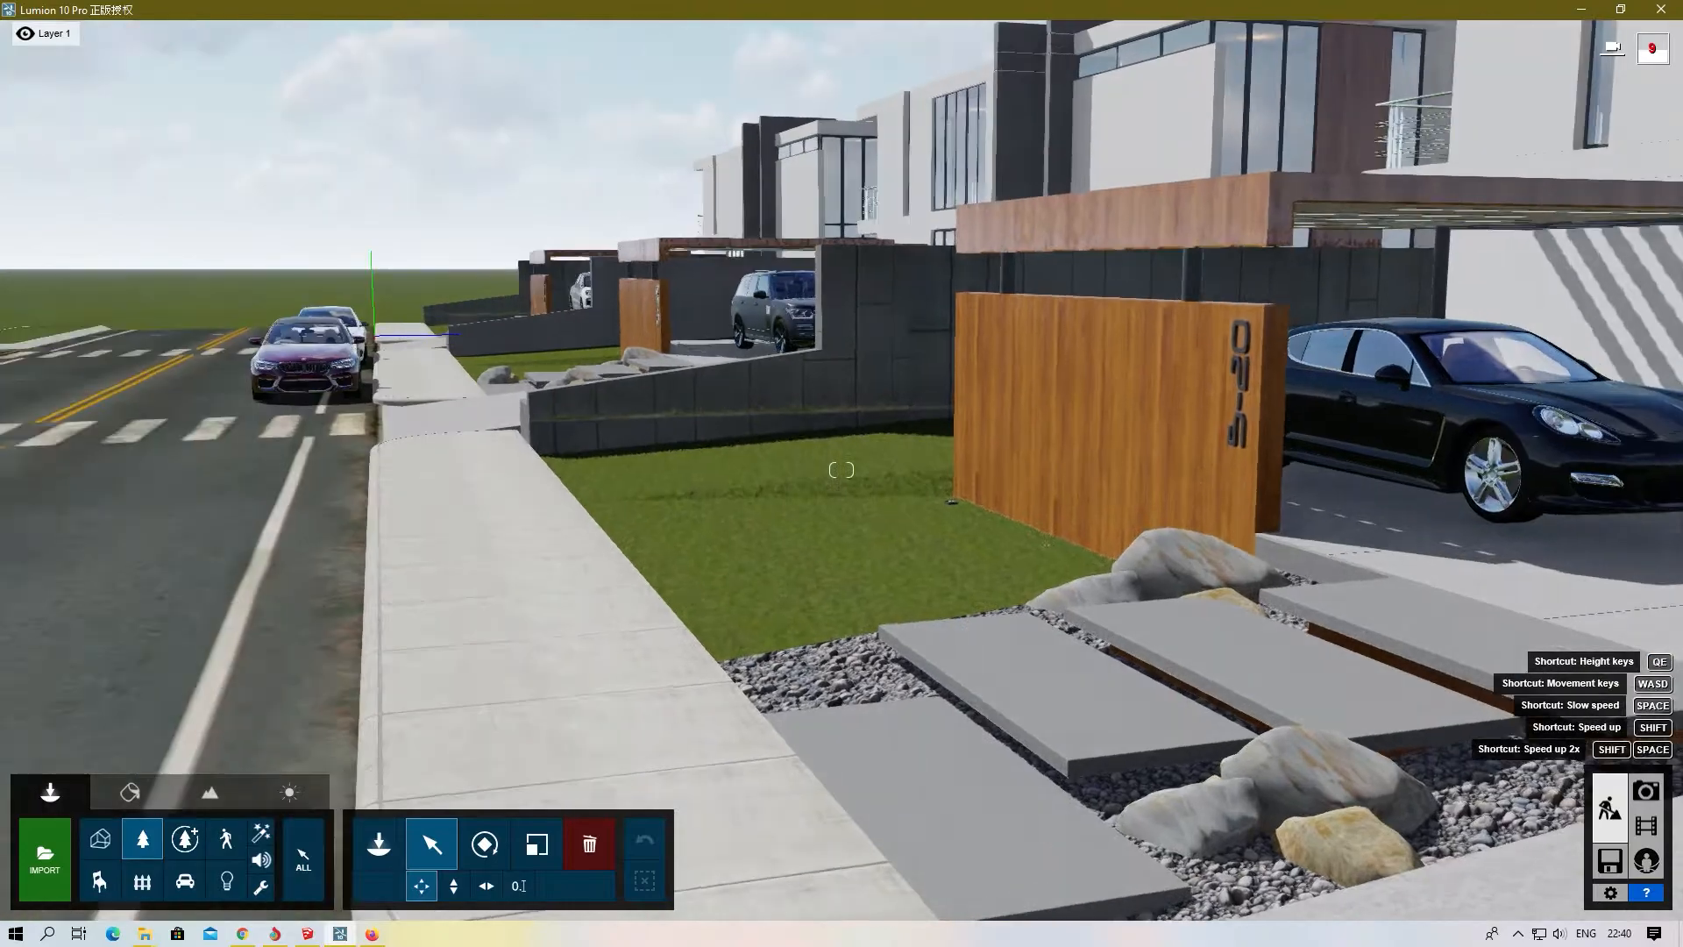
right_click_drag(841, 470, 605, 461)
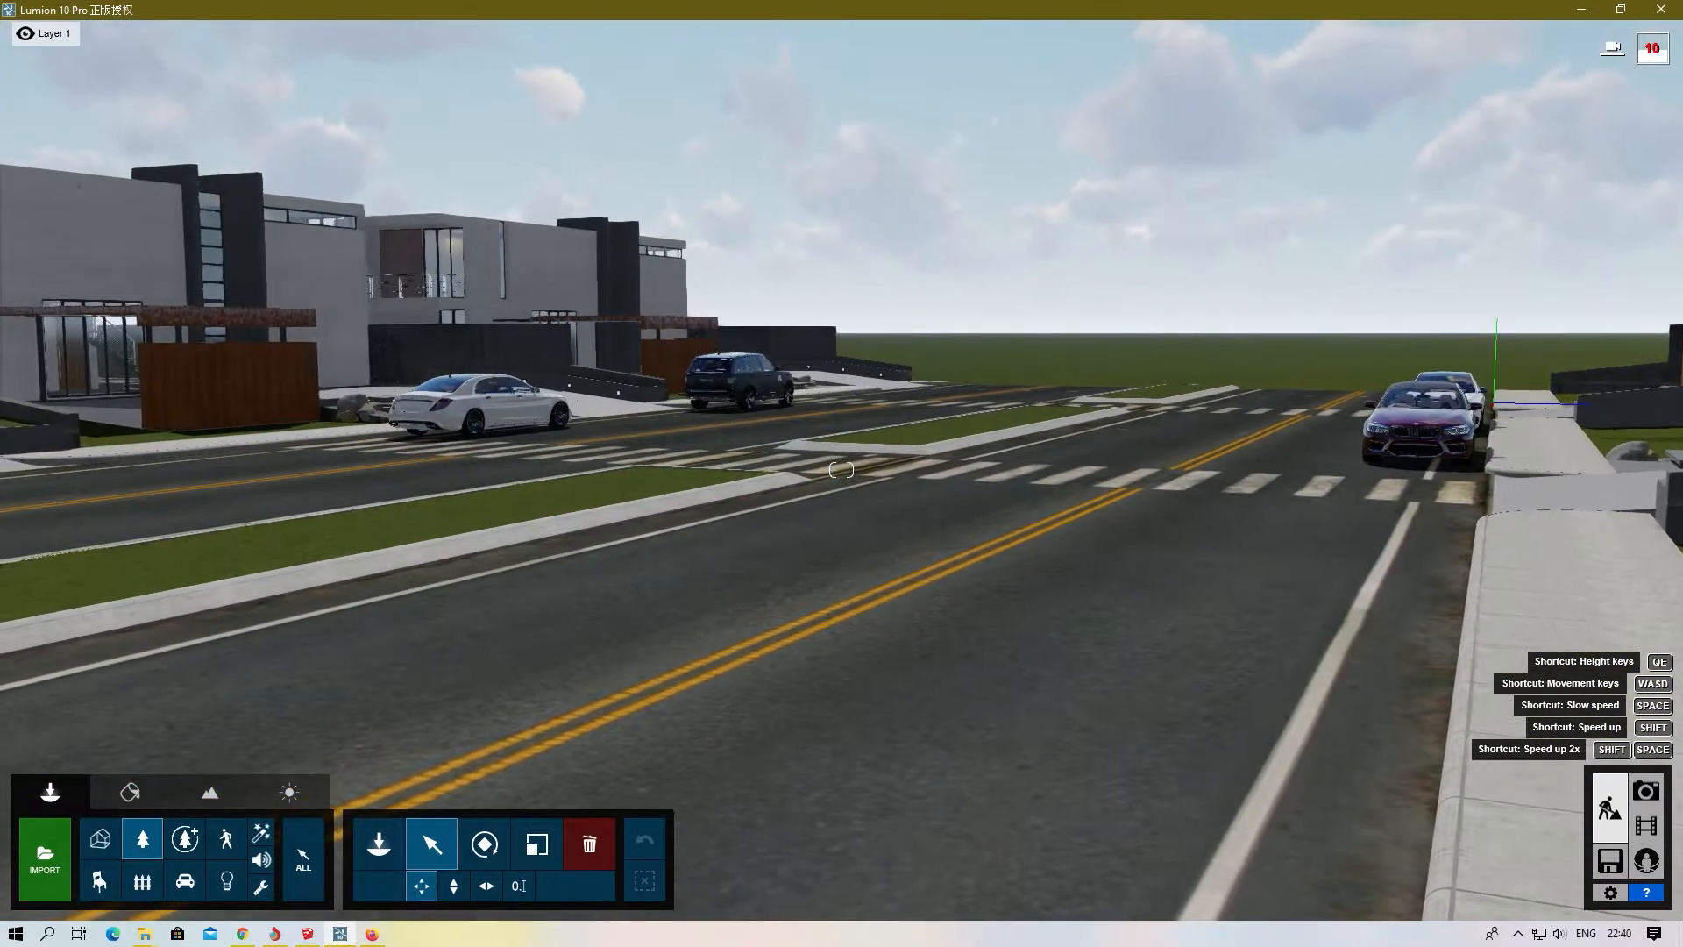
right_click_drag(841, 470, 728, 470)
right_click_drag(841, 470, 960, 470)
key("w")
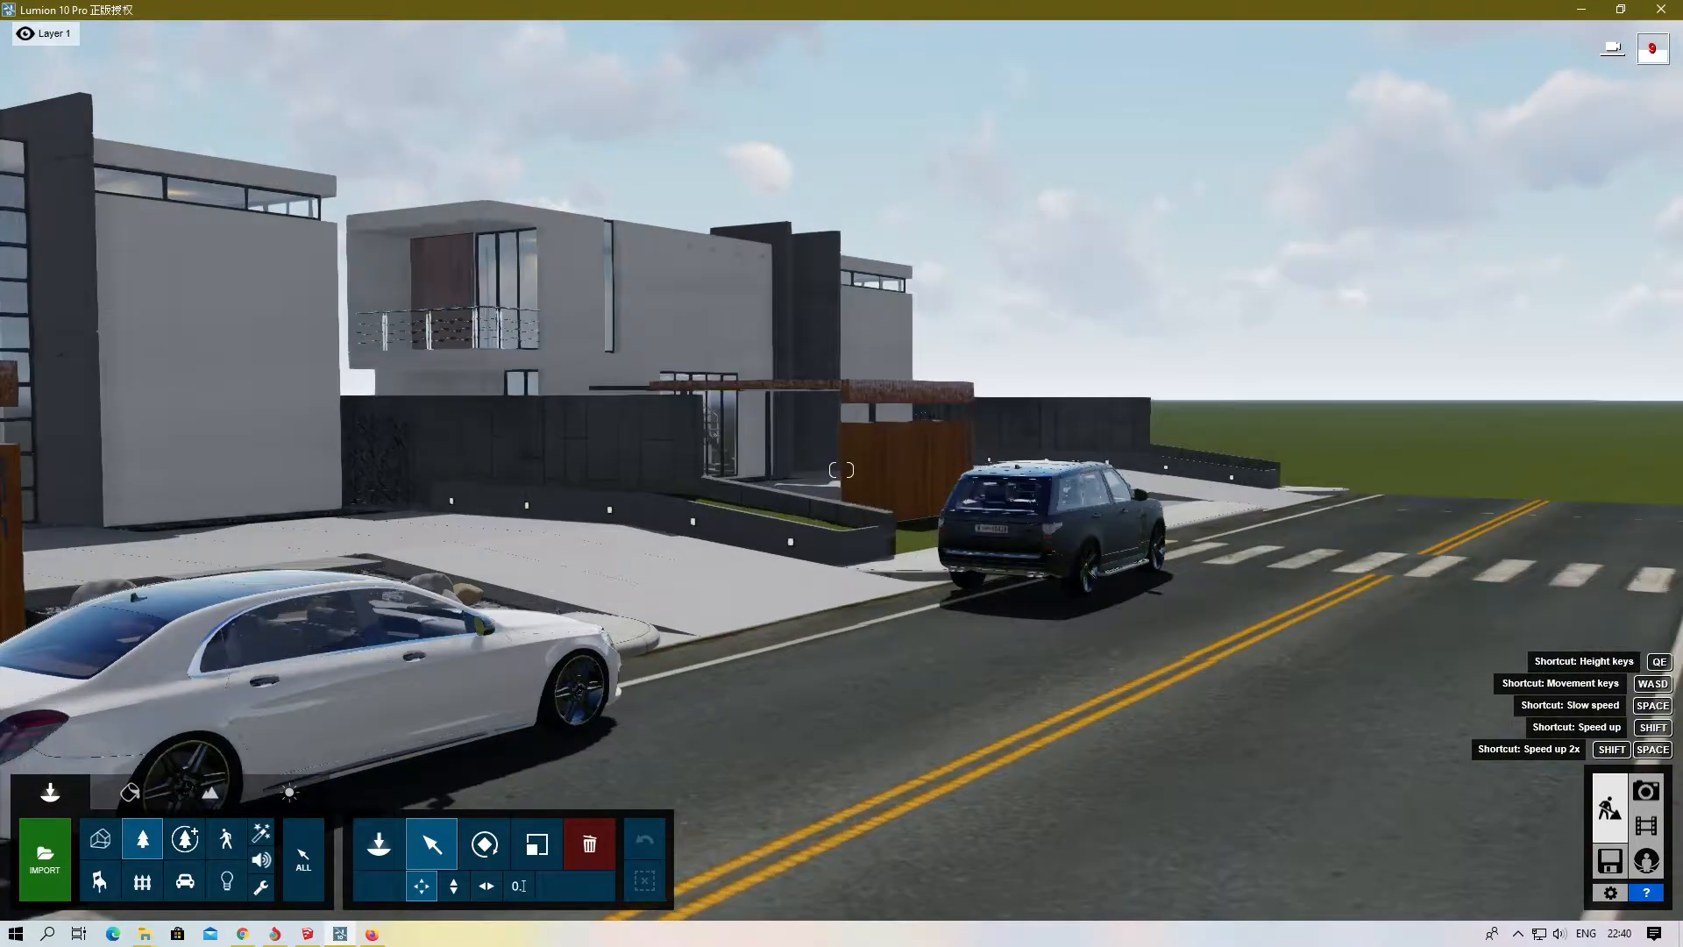
right_click_drag(840, 470, 502, 712)
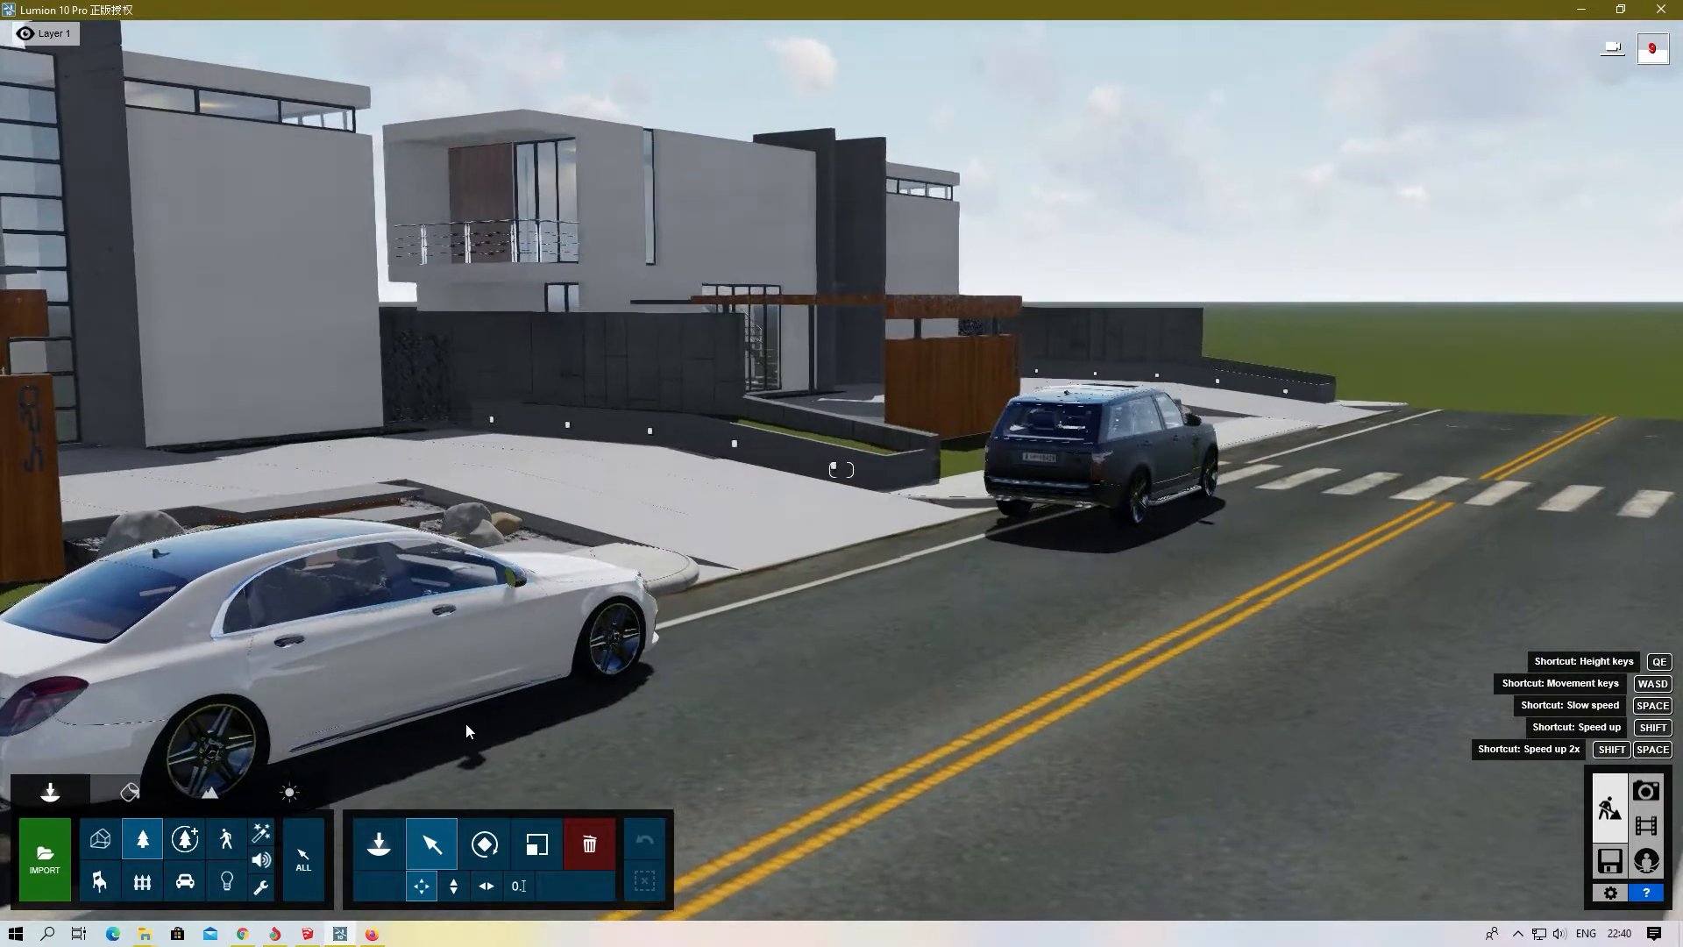
- Check the SketchUp model, return to Lumion and examine the white Mercedes sedan from rear to front
left_click(309, 935)
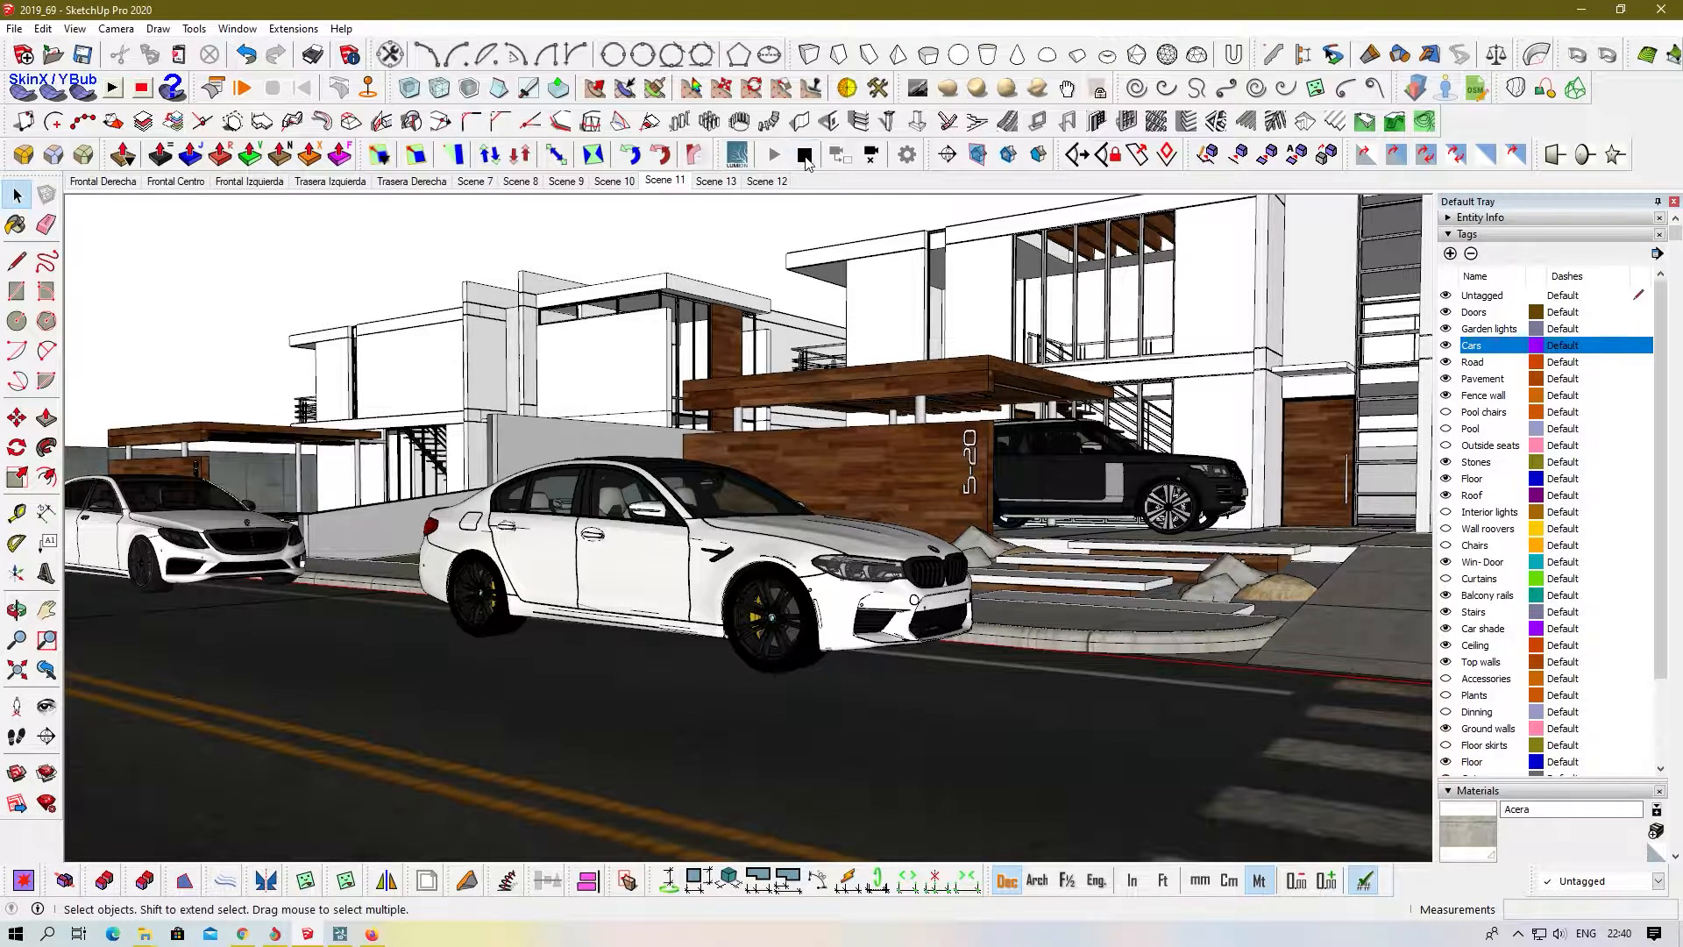
left_click(340, 935)
right_click_drag(797, 672, 793, 877)
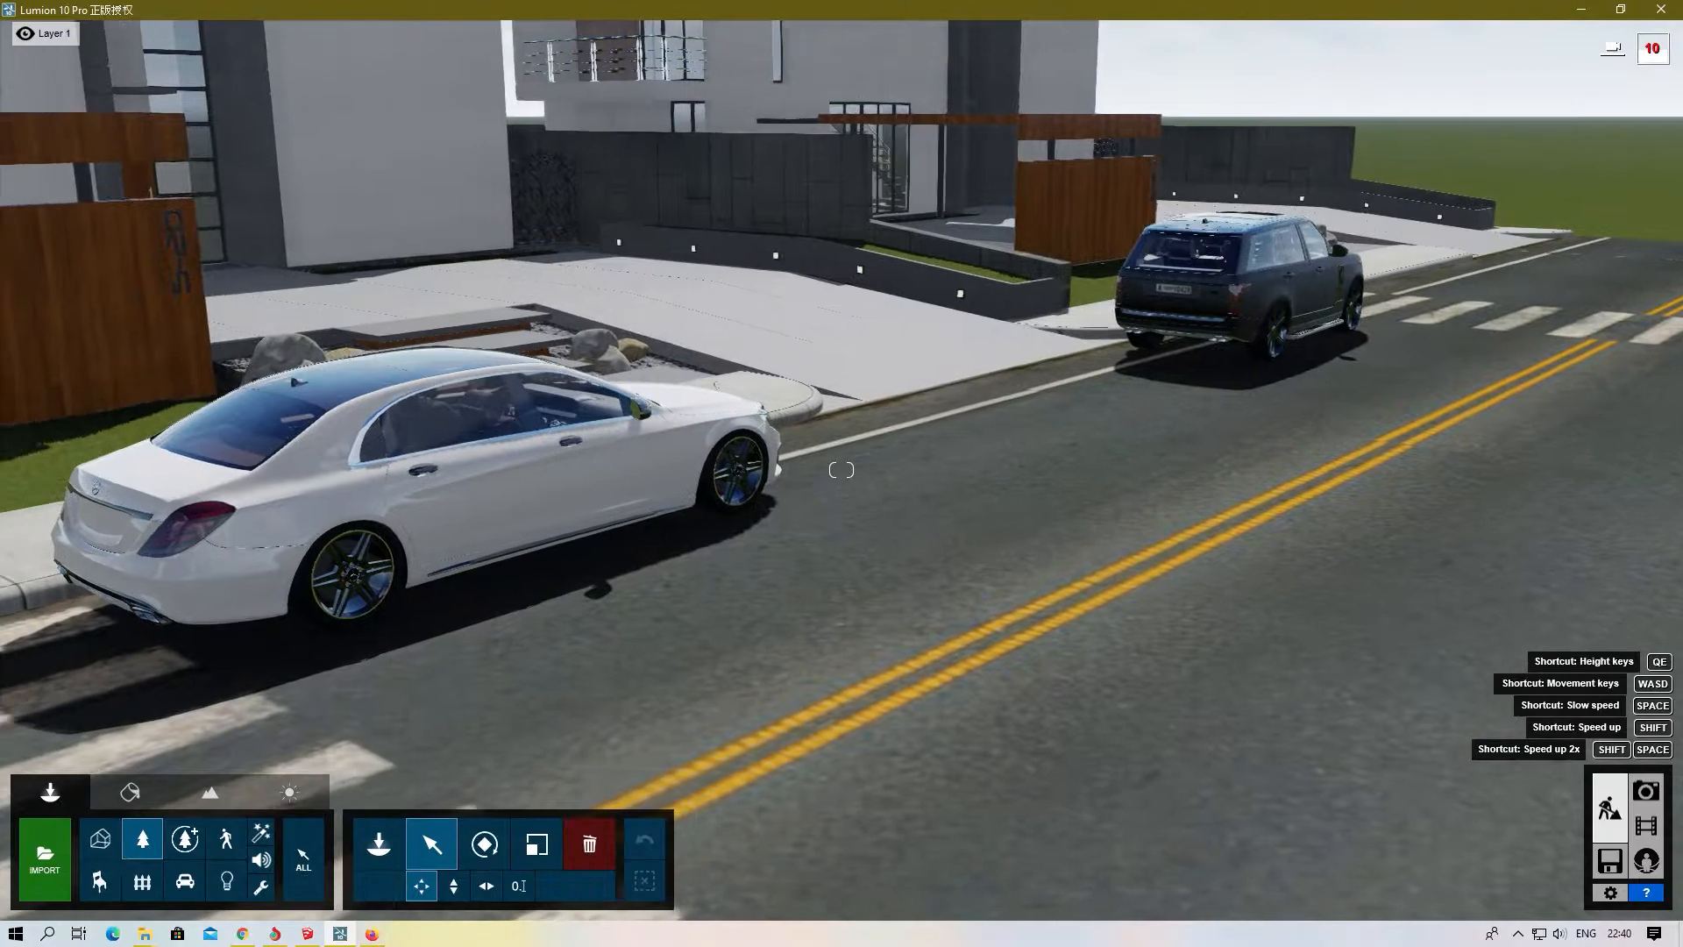
right_click_drag(842, 470, 807, 474)
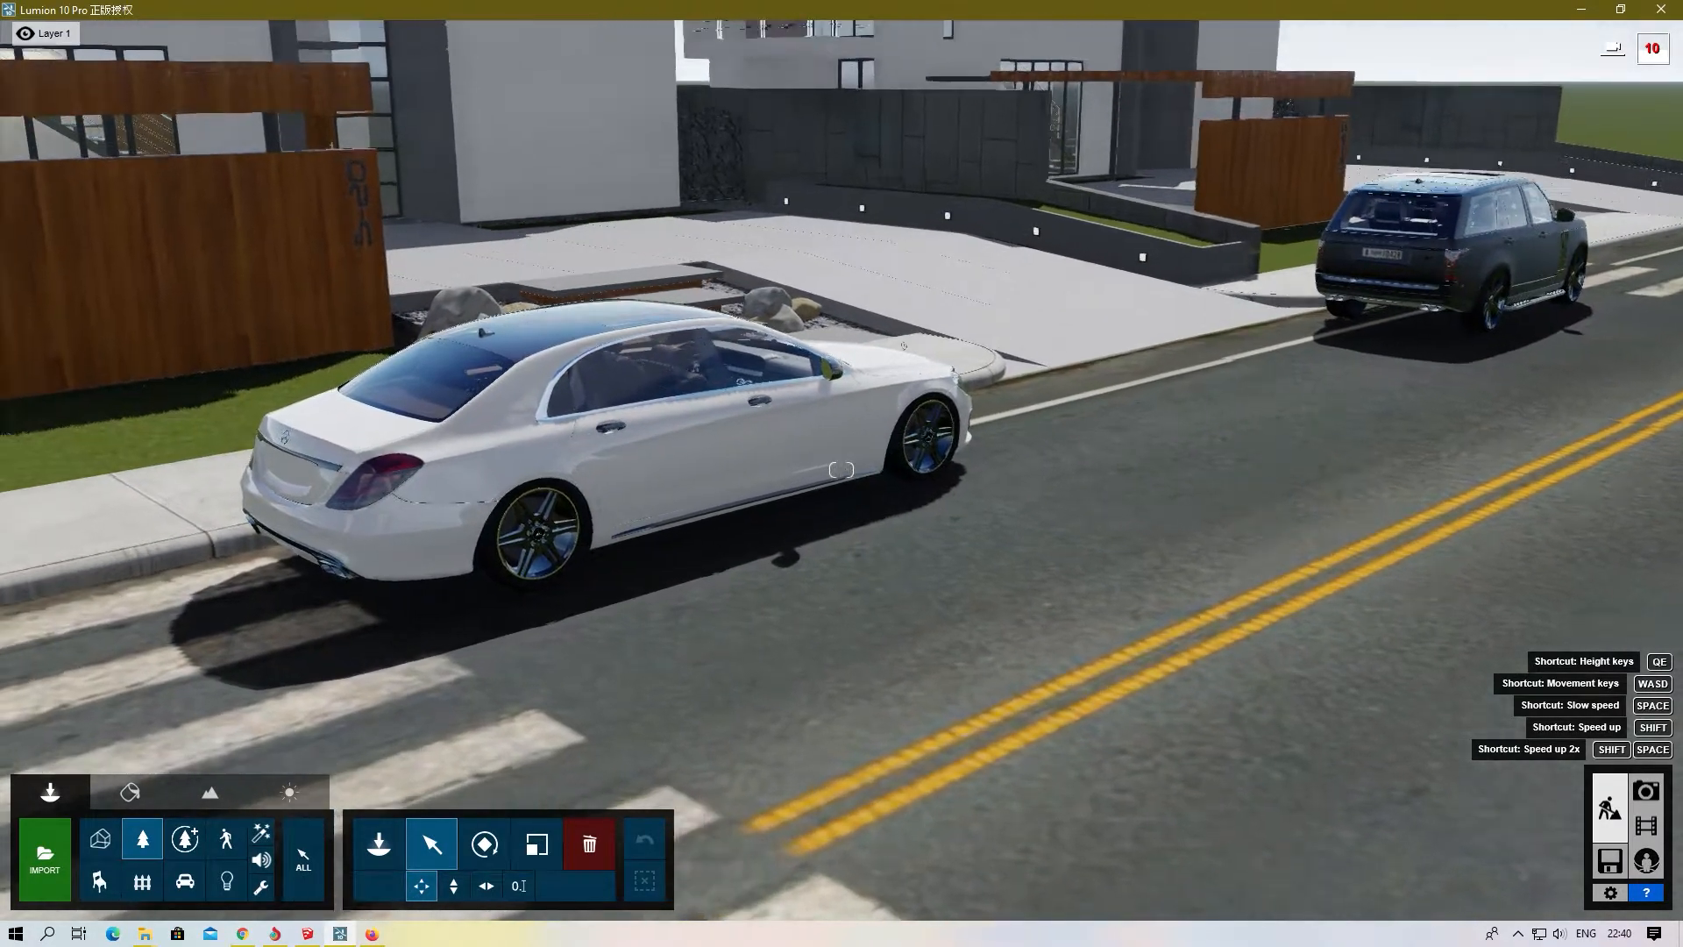
key("w")
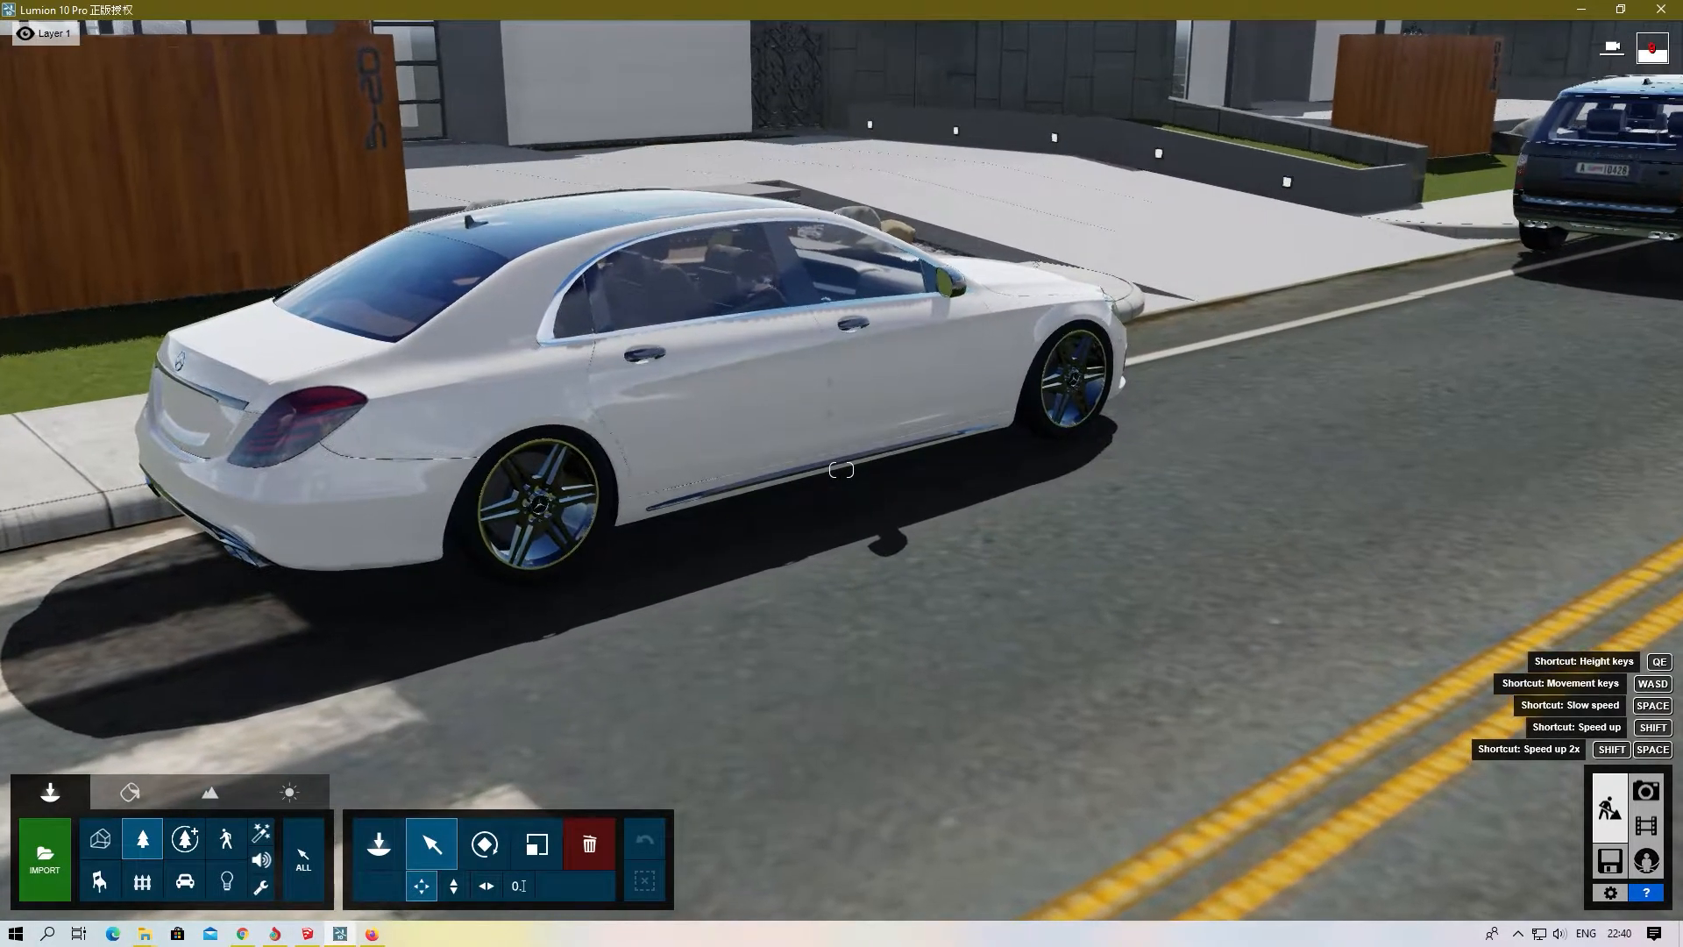
key("d")
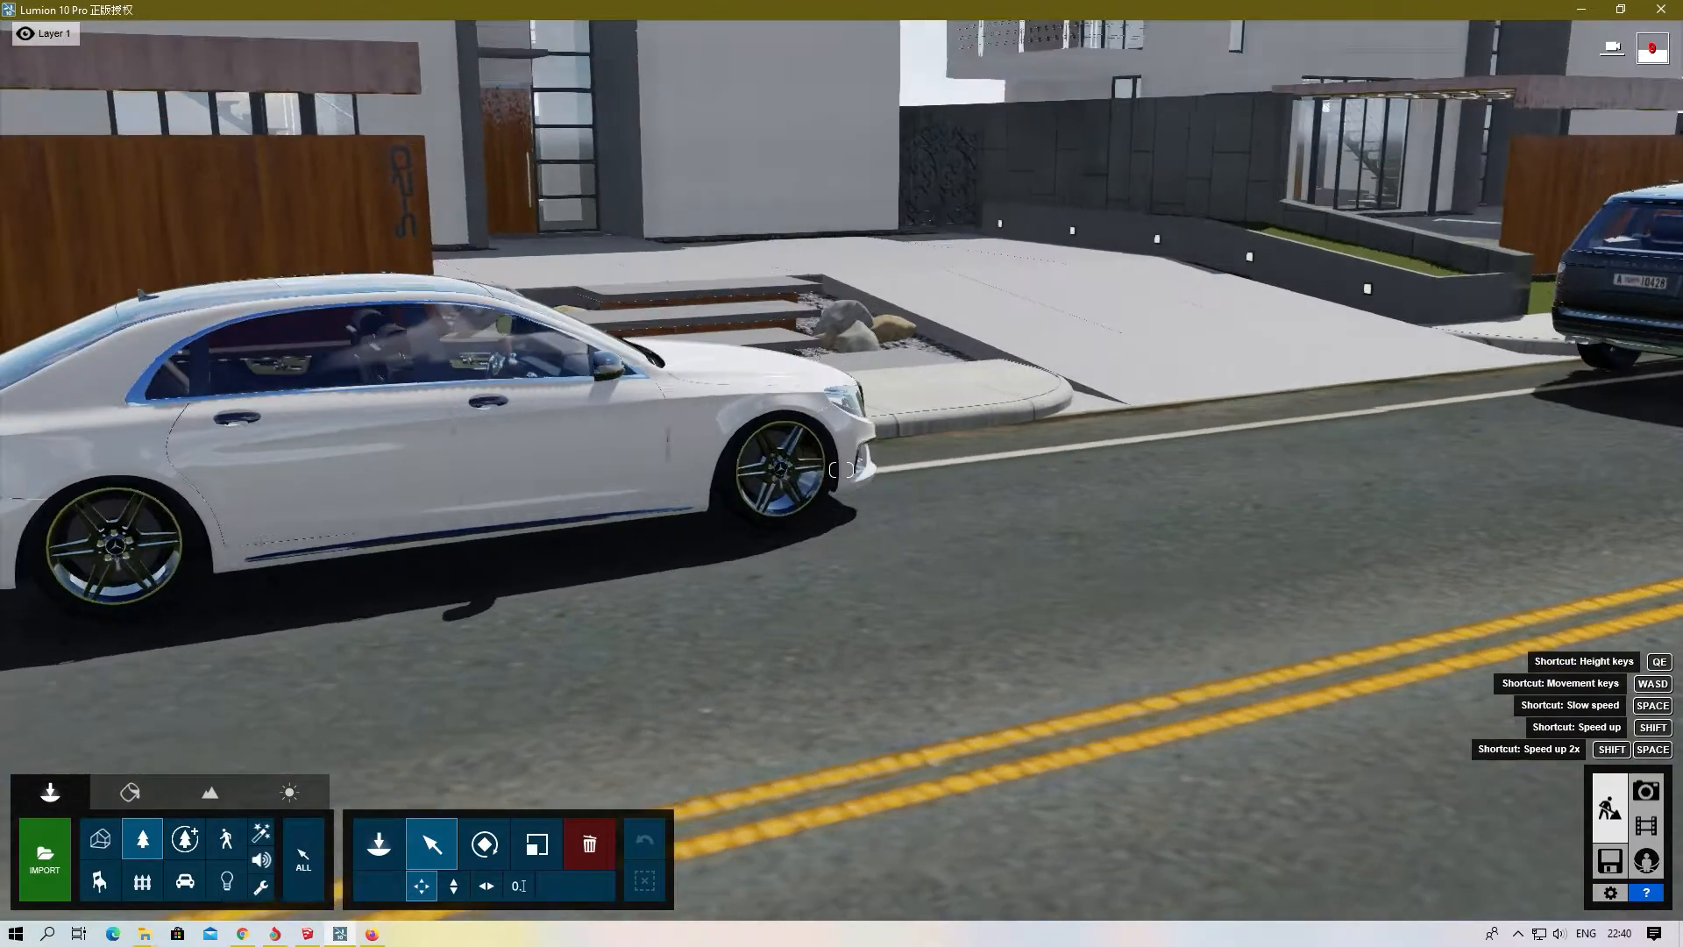
key("d")
right_click_drag(842, 470, 561, 437)
key("w")
right_click_drag(841, 470, 675, 456)
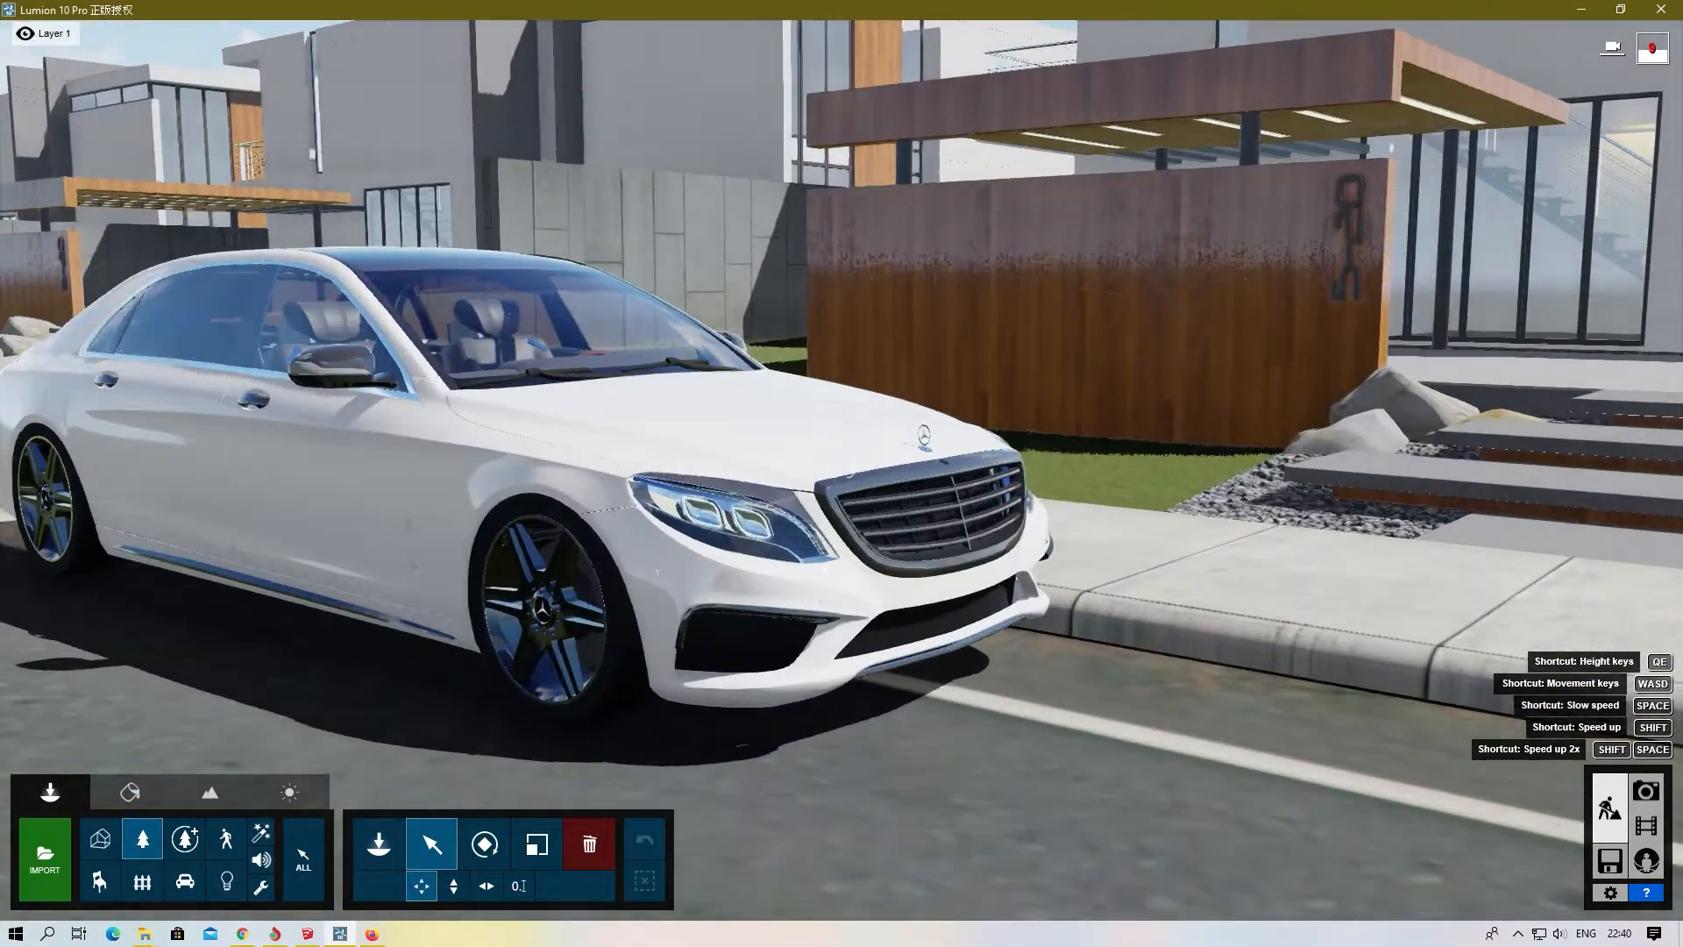
key("w")
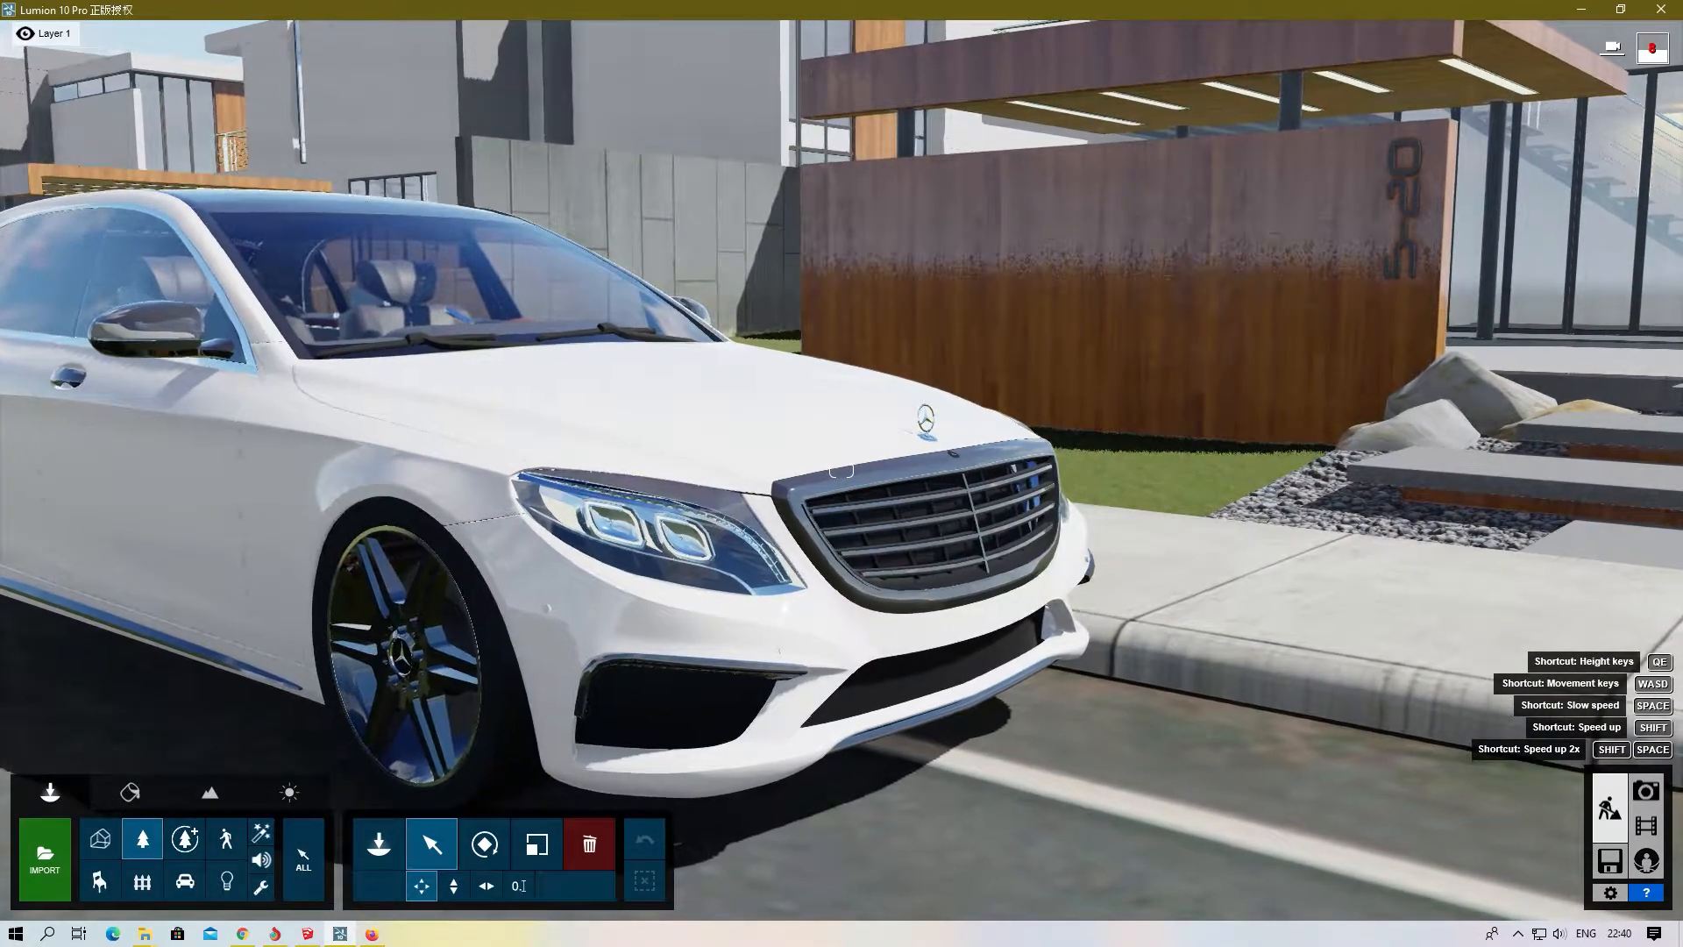
key("s")
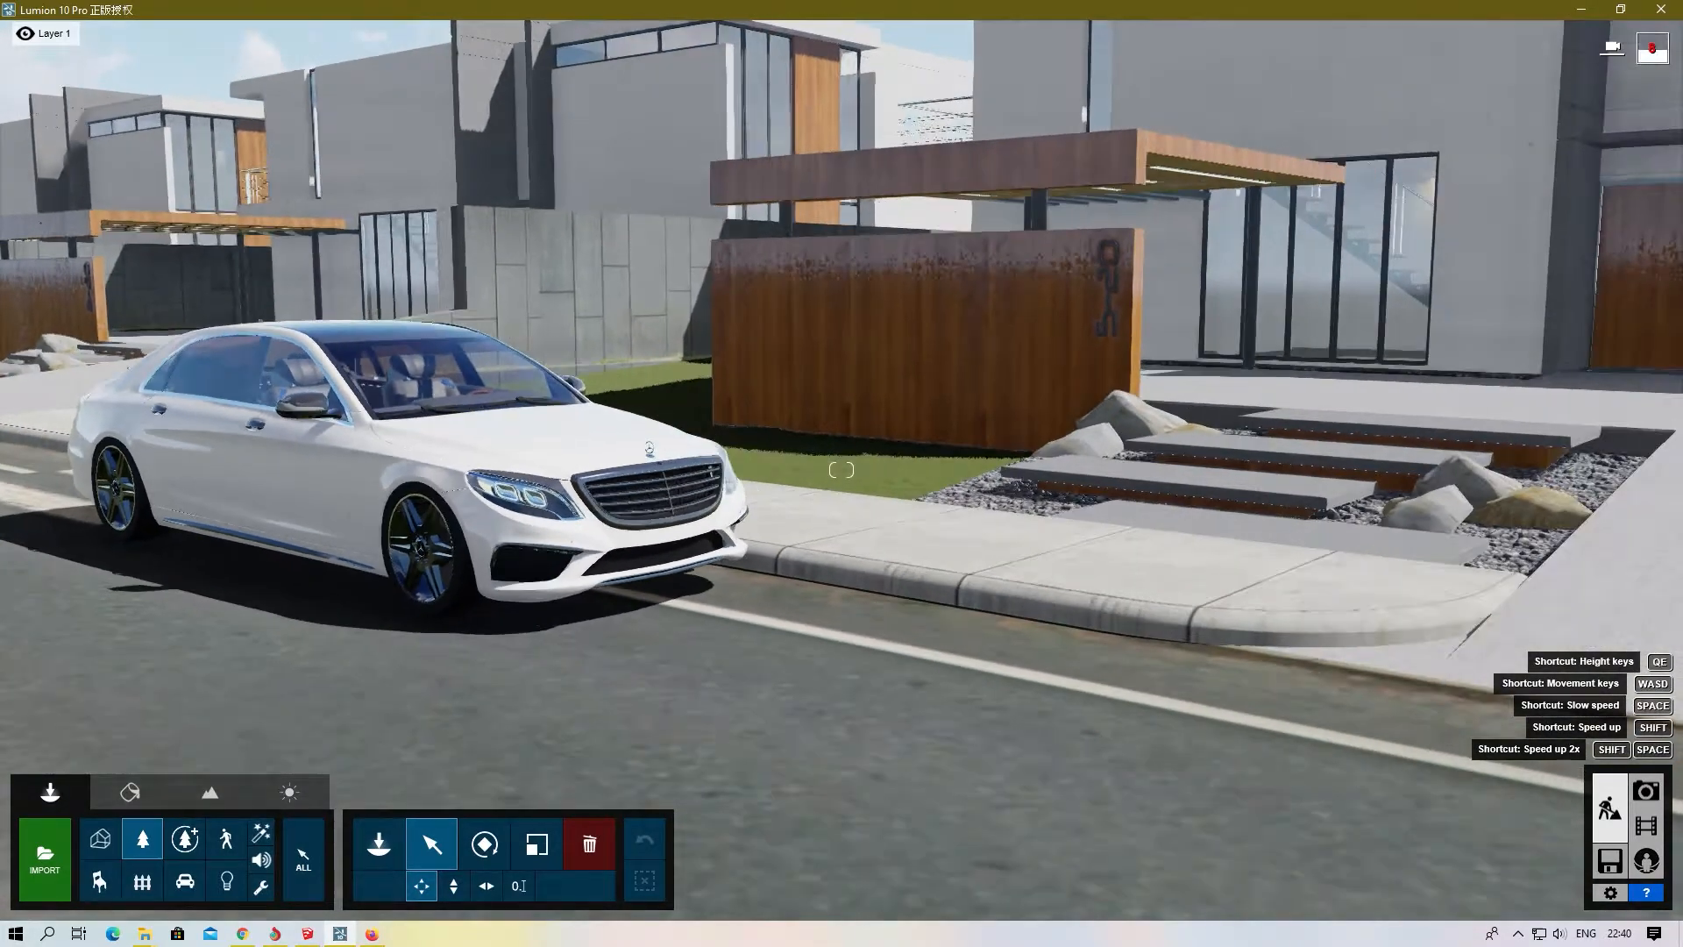
- Examine the black Range Rover up close from its side and front, with the houses across the road
key("d")
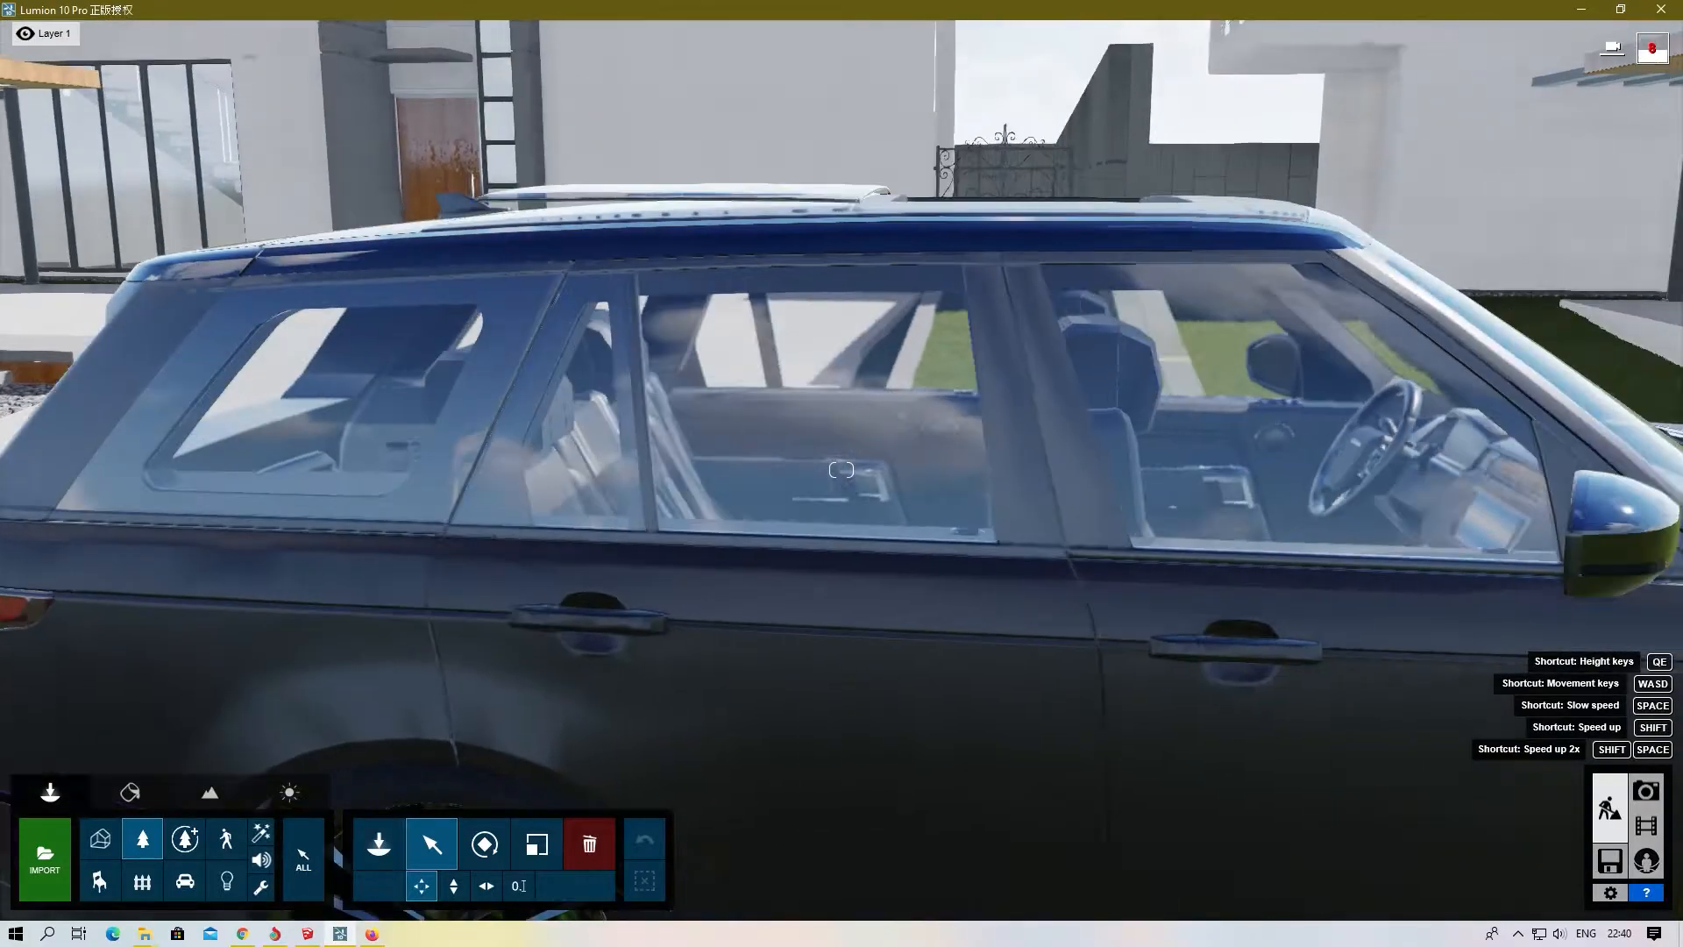
key("d")
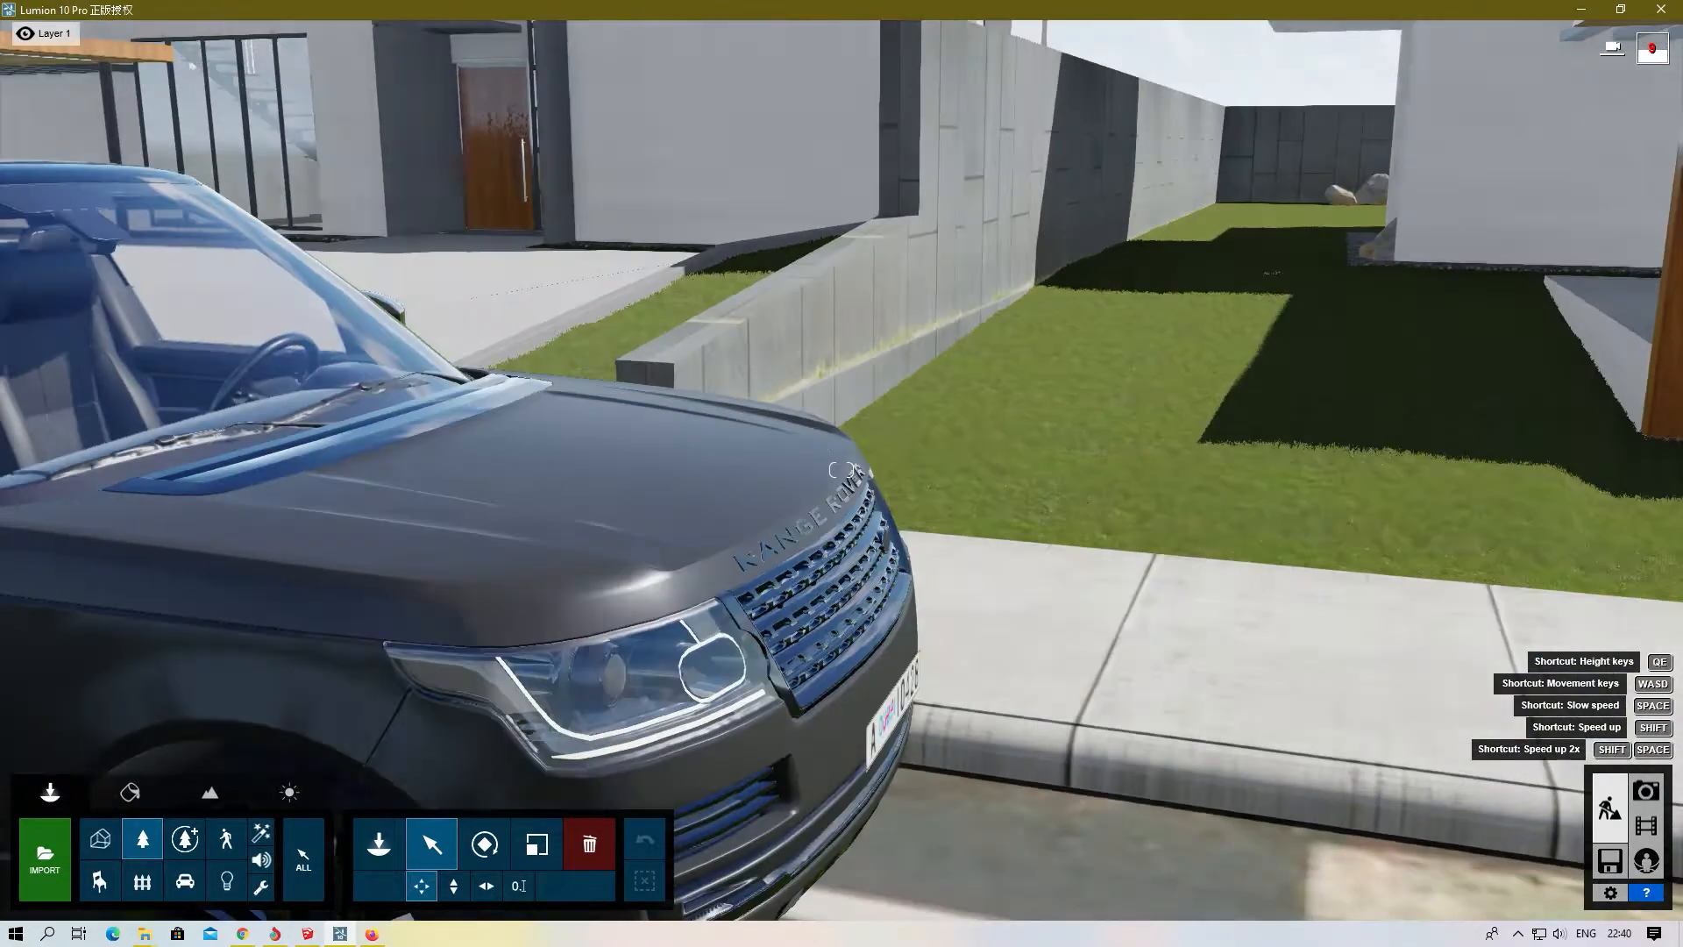
key("d")
right_click_drag(842, 470, 613, 482)
key("s")
right_click_drag(842, 470, 736, 473)
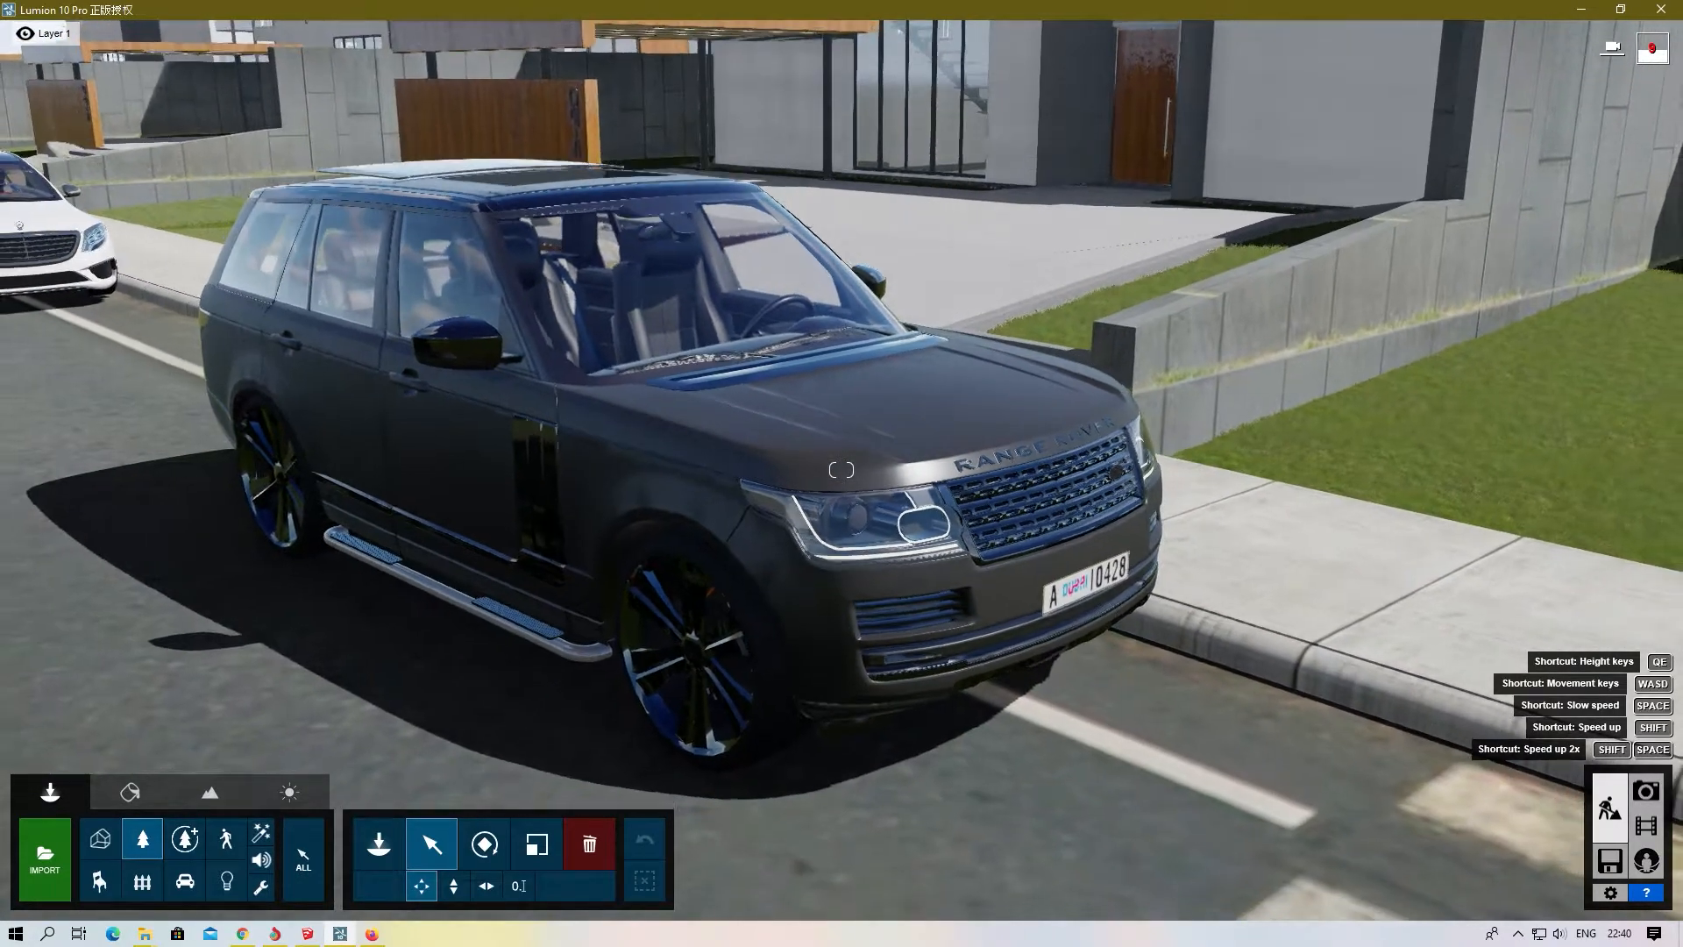
right_click_drag(1015, 393, 859, 399)
key("d")
right_click_drag(842, 470, 627, 484)
key("s")
key("s")
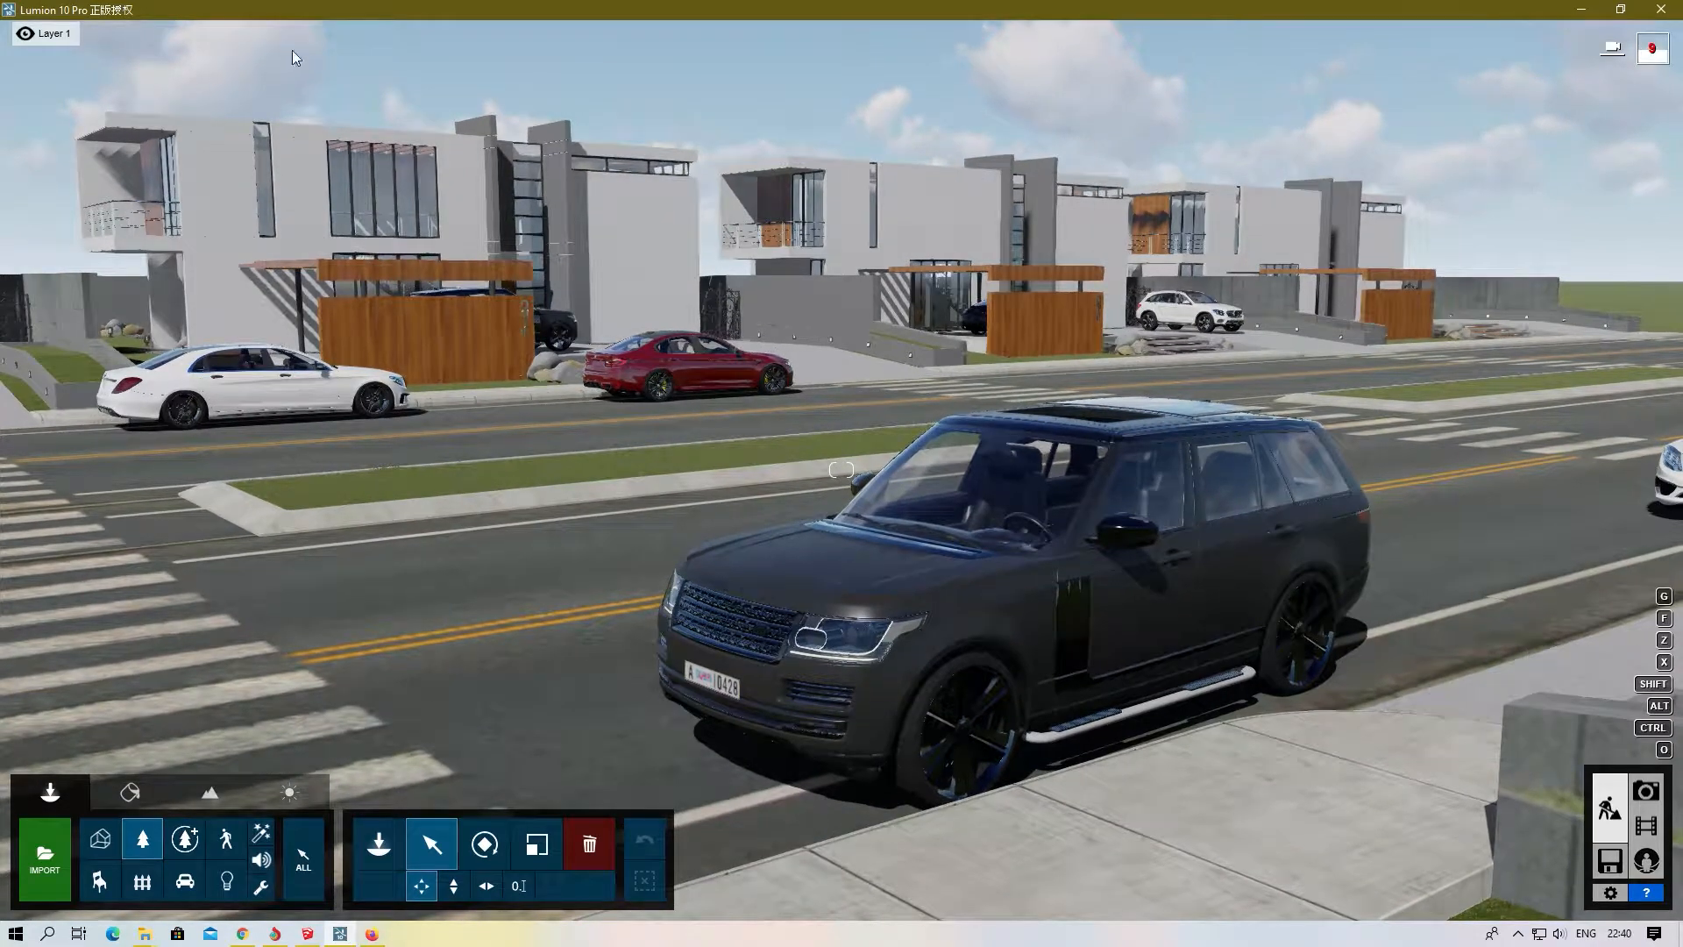
- Show the MORE TREES layer and review the trees and flower beds along the road median
mouse_move(105, 33)
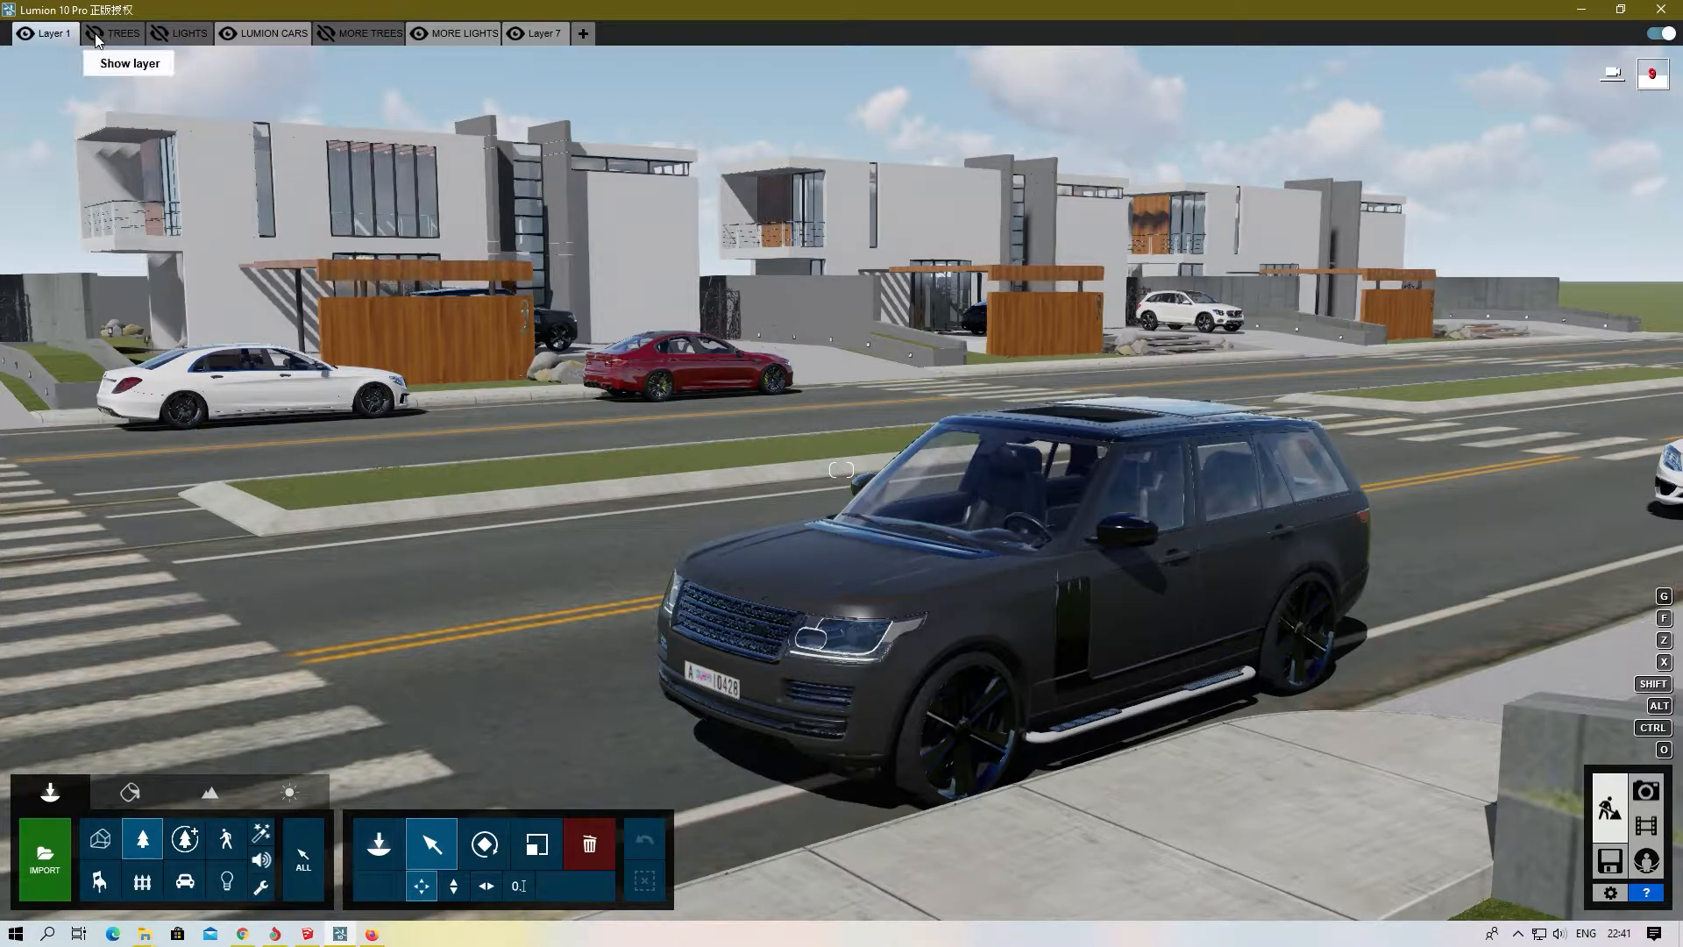
left_click(325, 31)
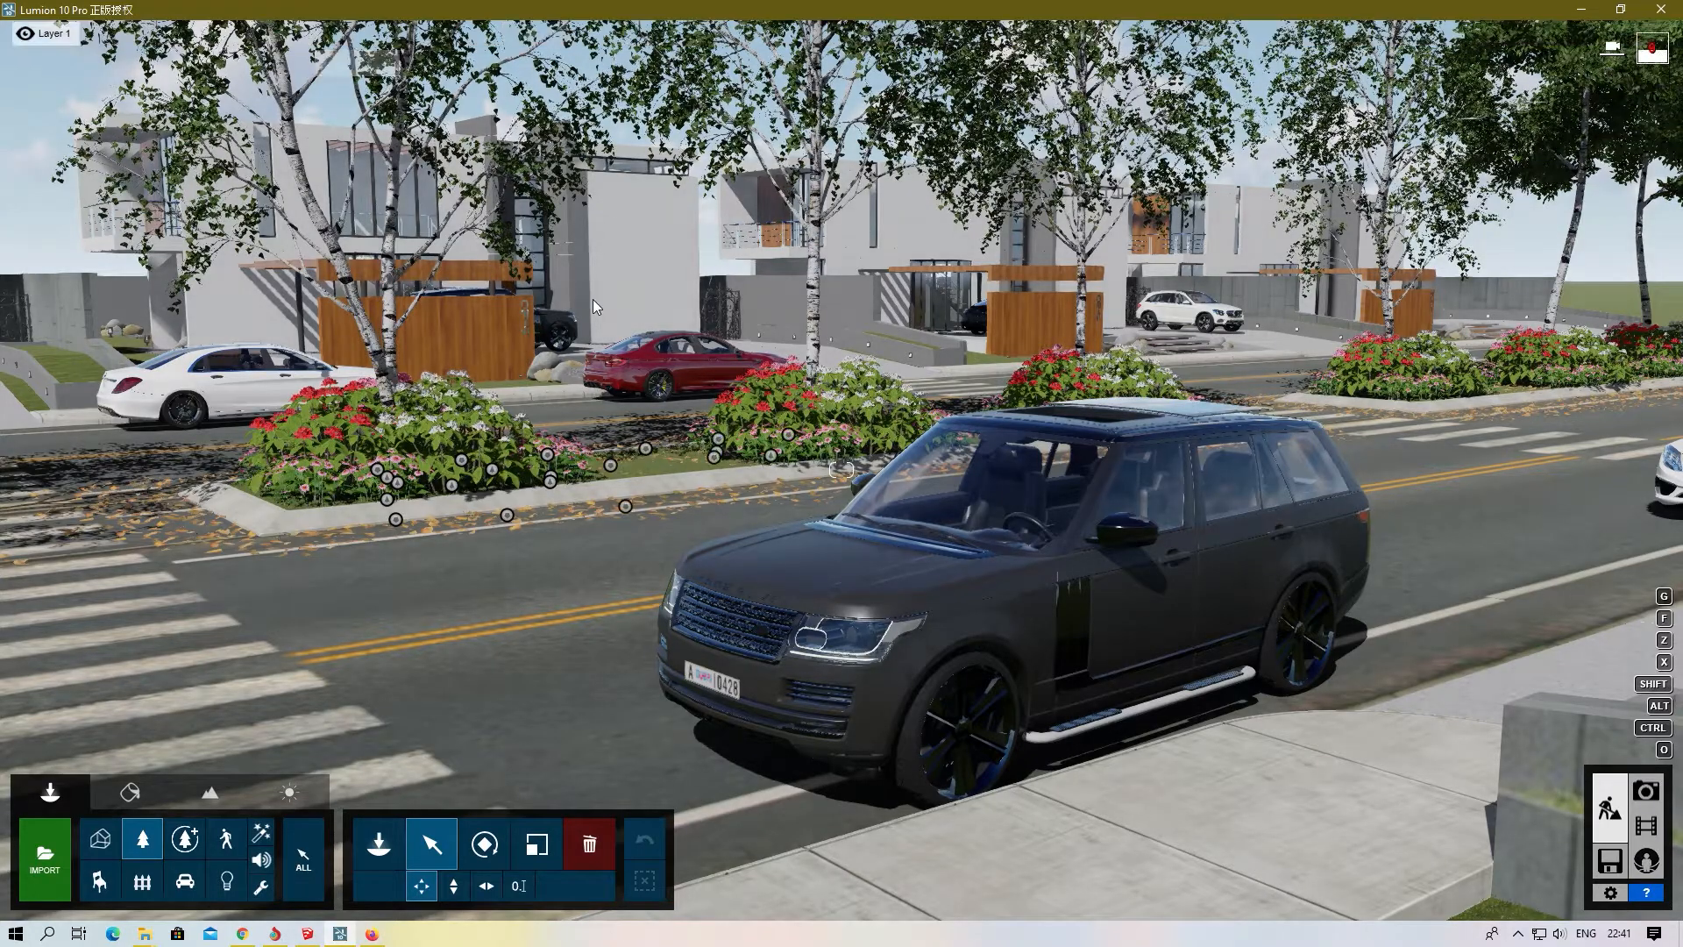
right_click_drag(649, 483, 987, 288)
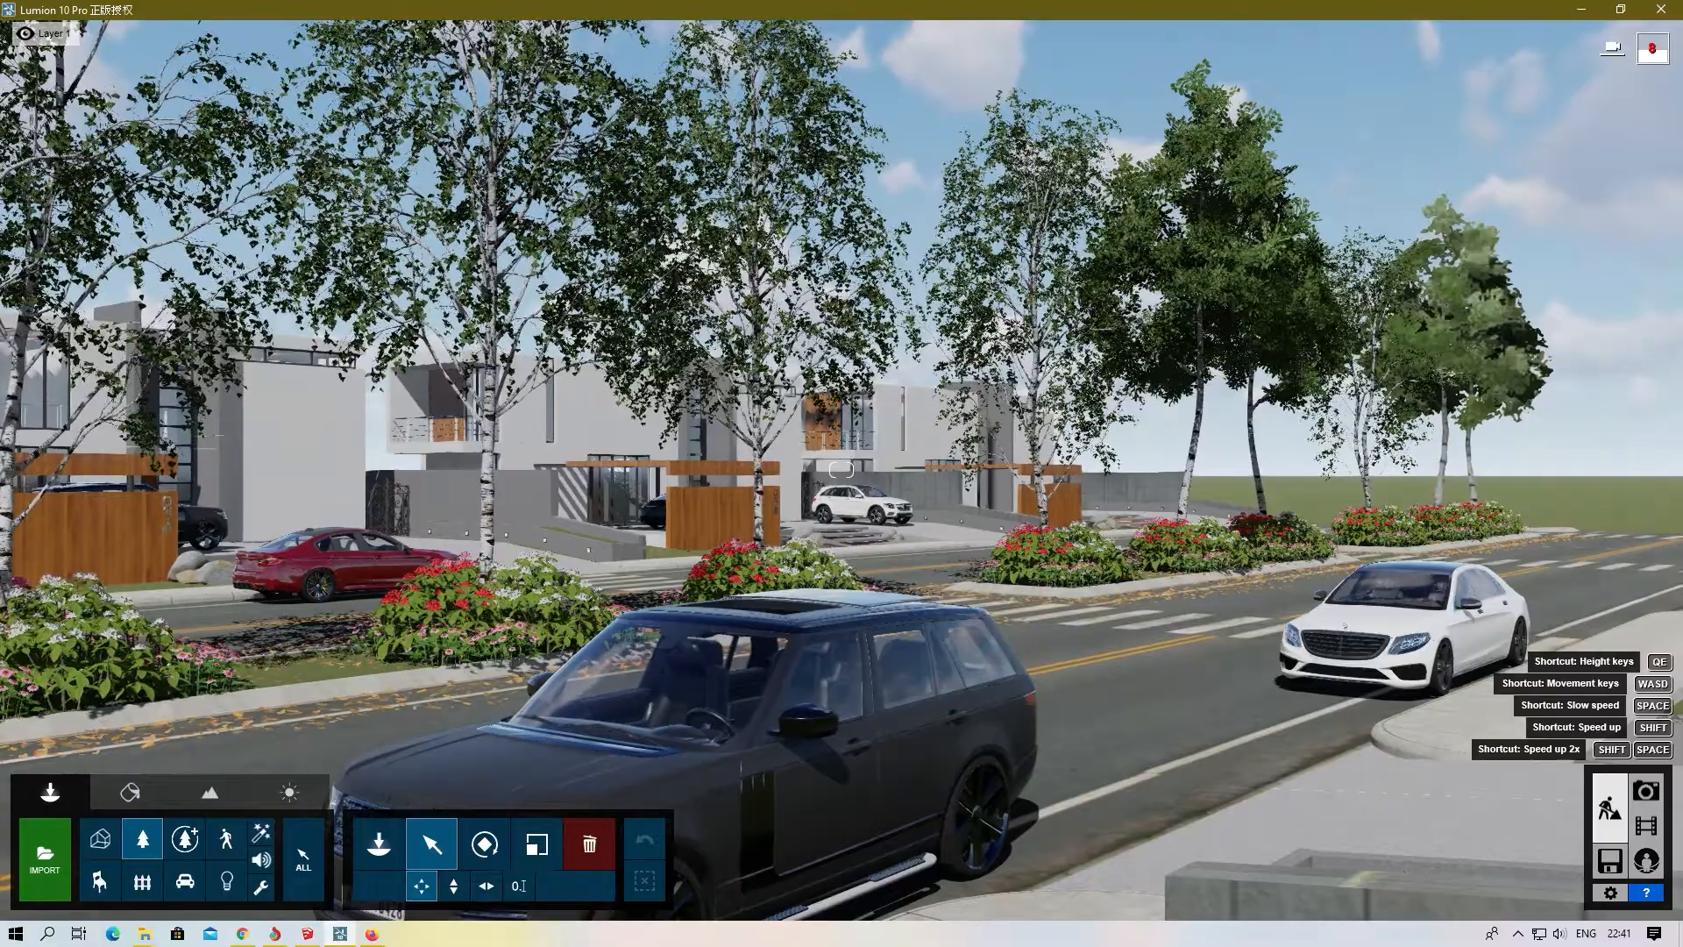
key("a")
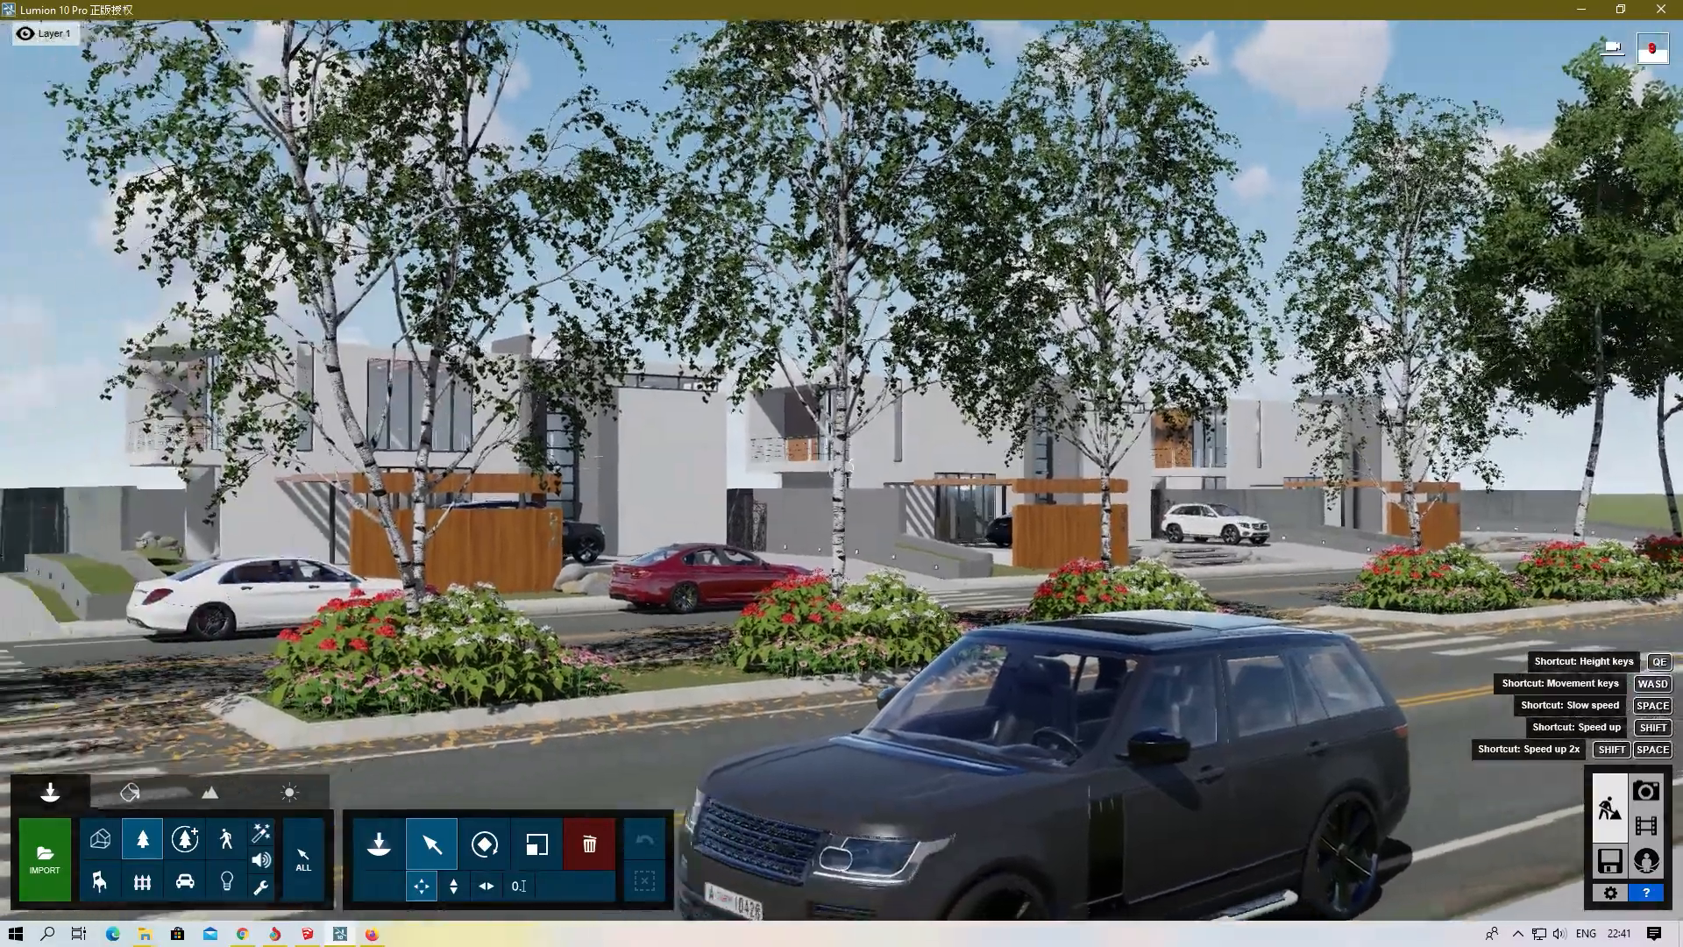
key("a")
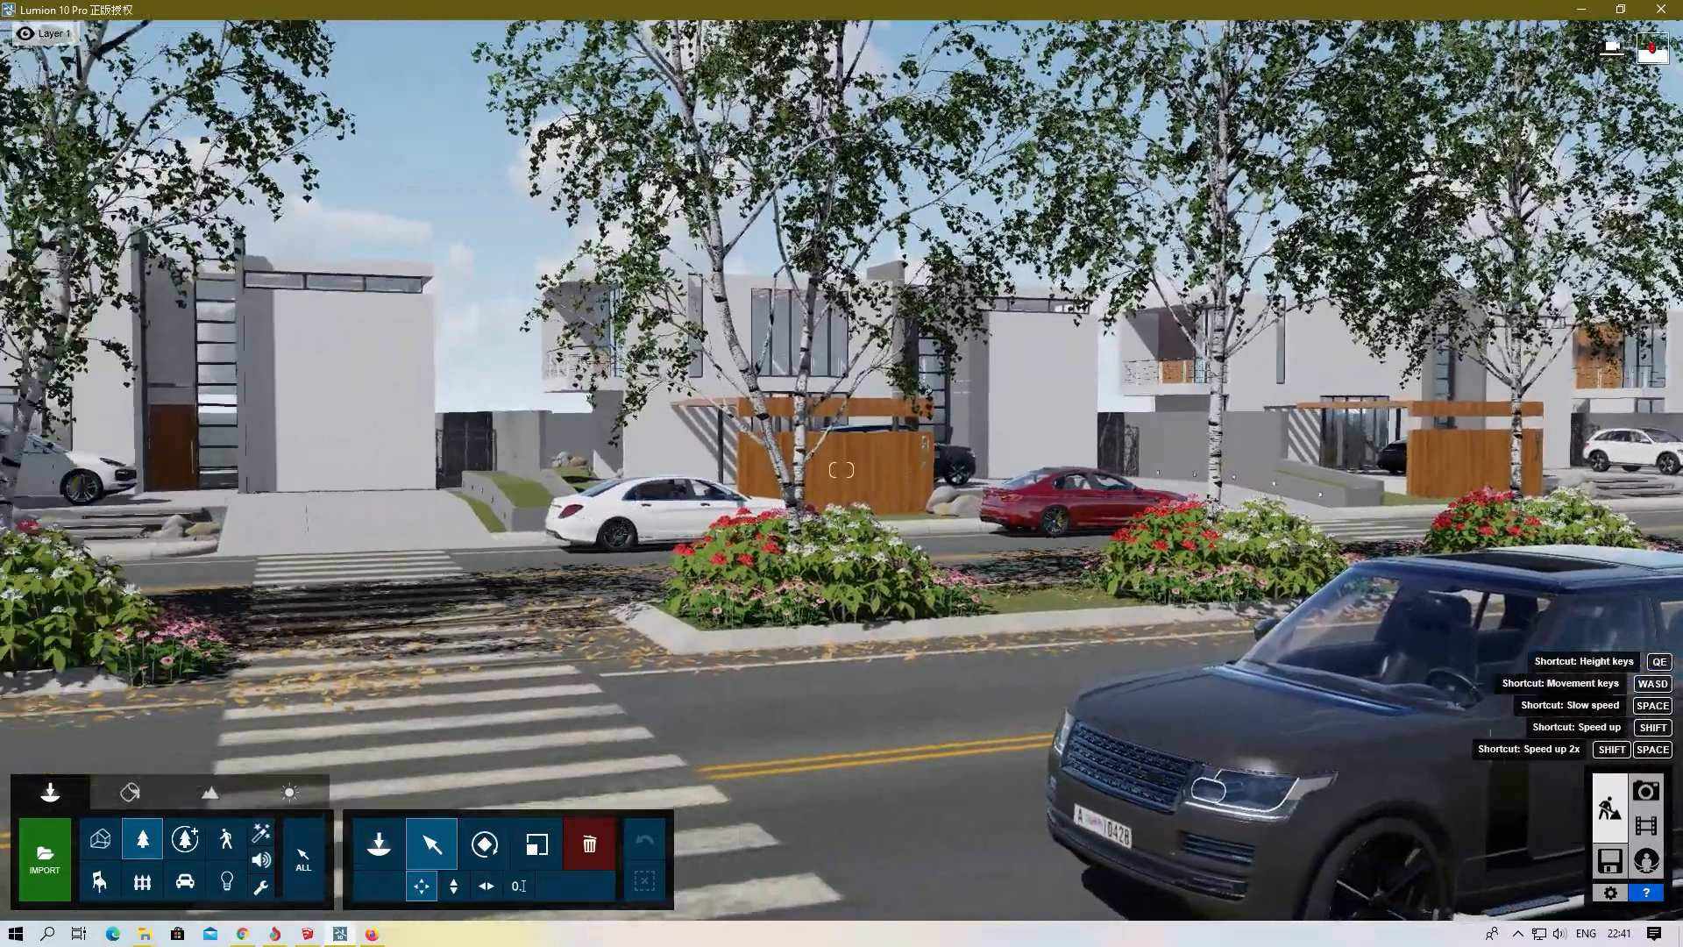
key("a")
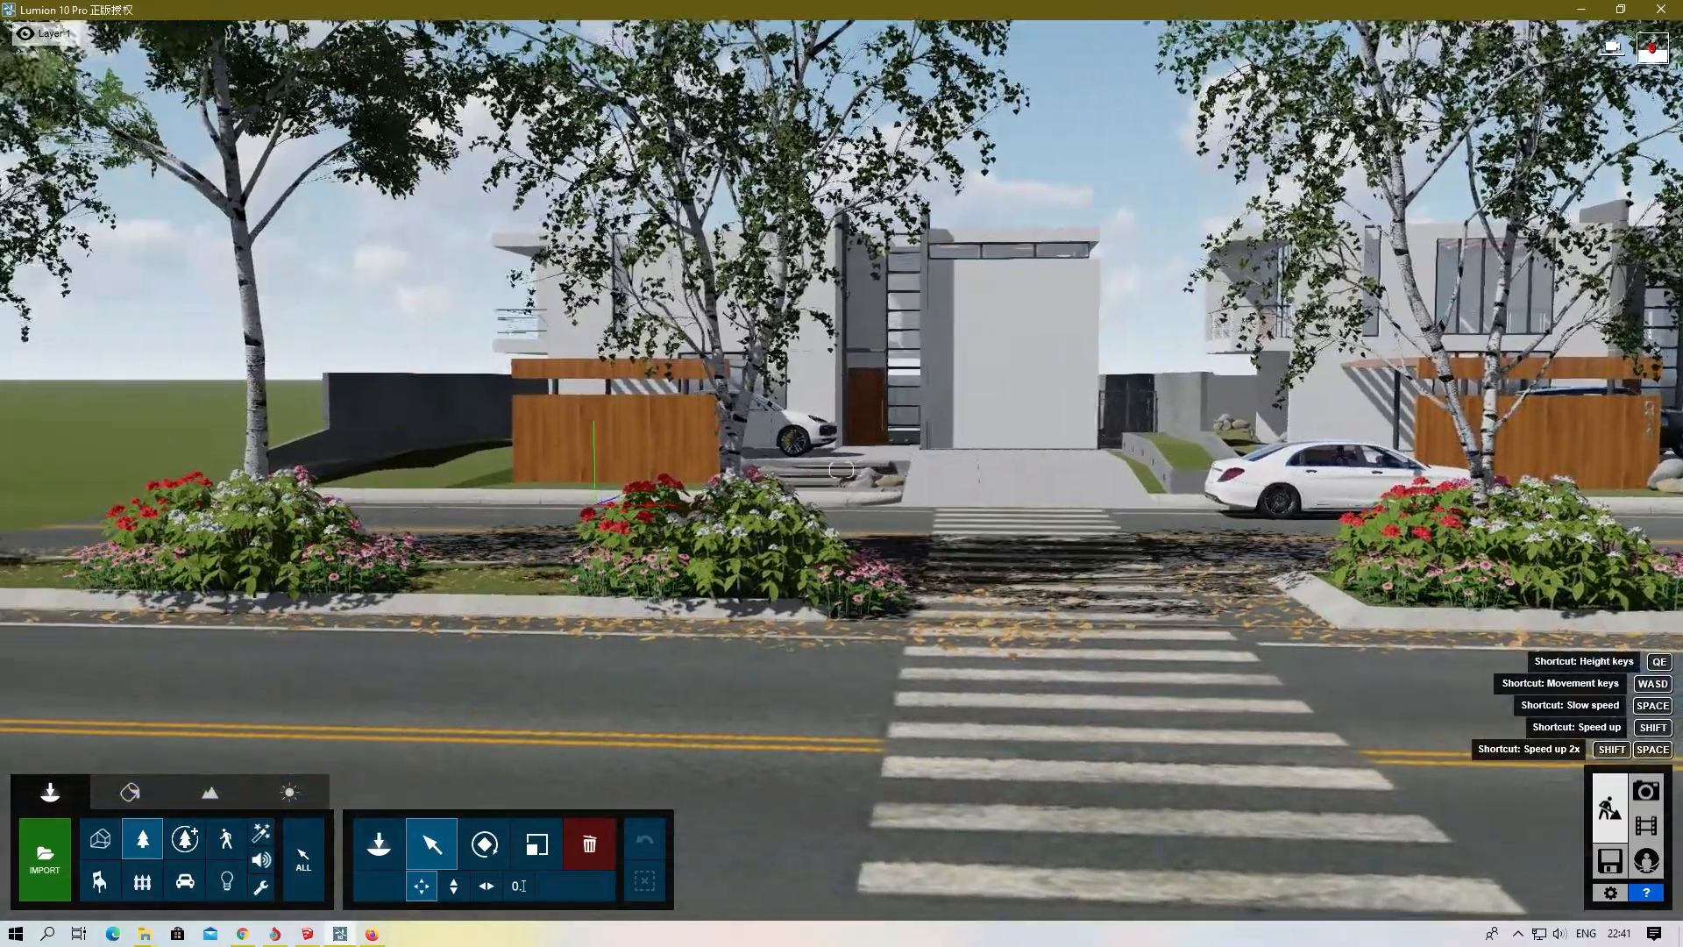
key("a")
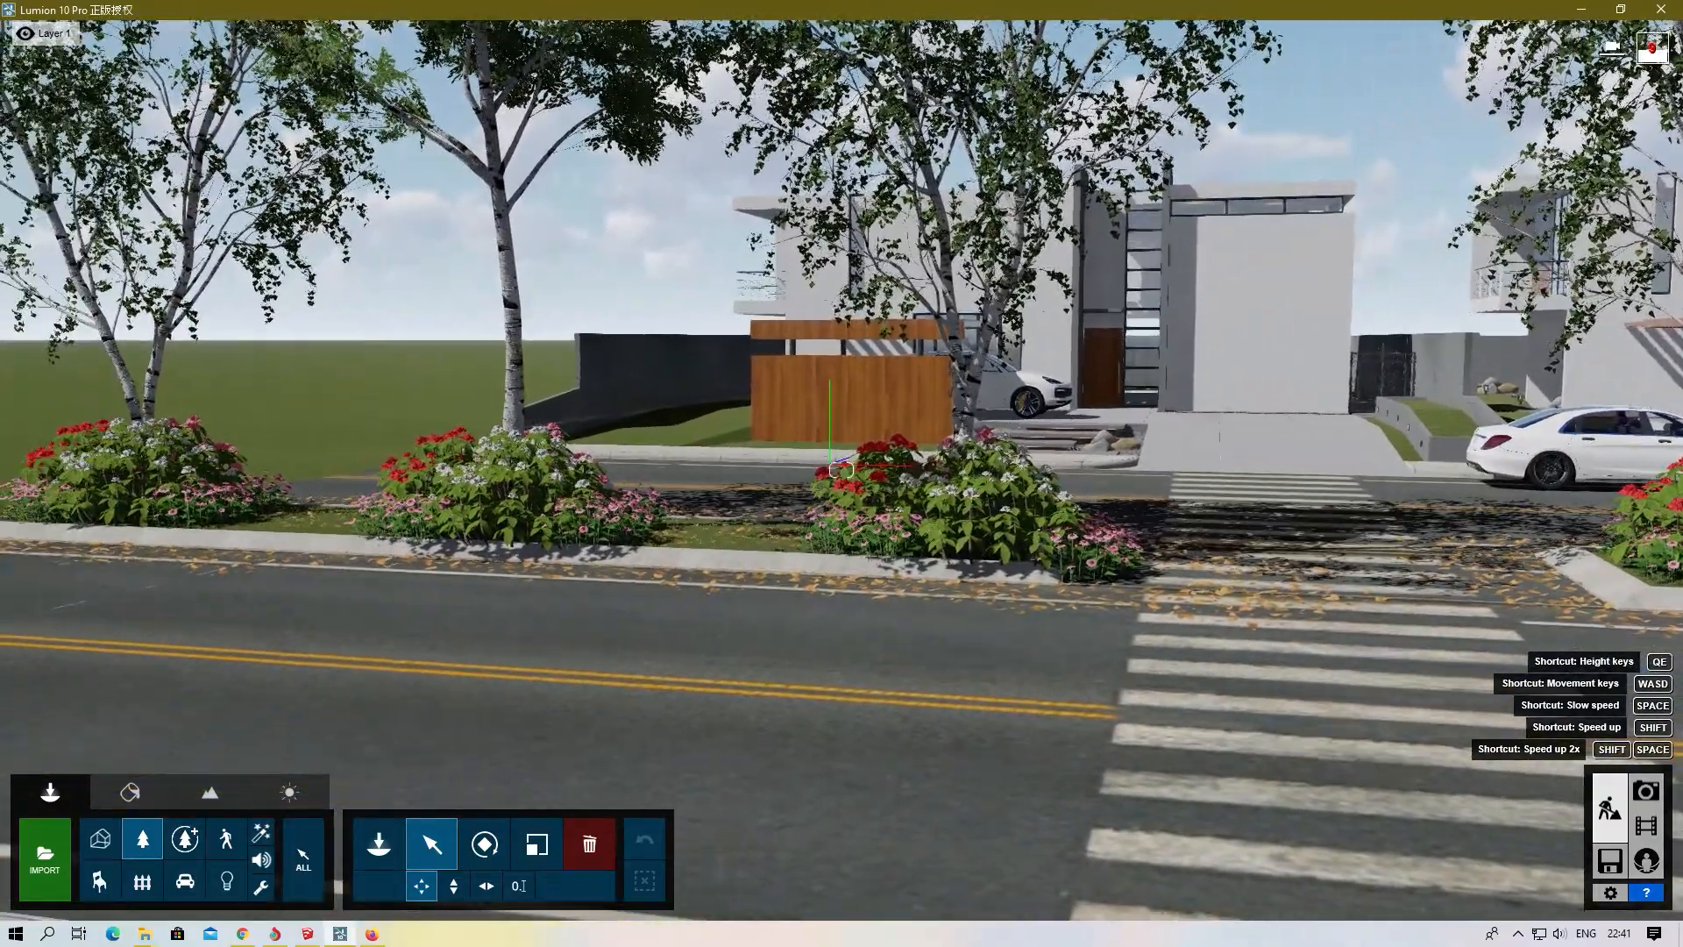
key("a")
right_click_drag(842, 470, 1282, 416)
right_click_drag(561, 475, 675, 376)
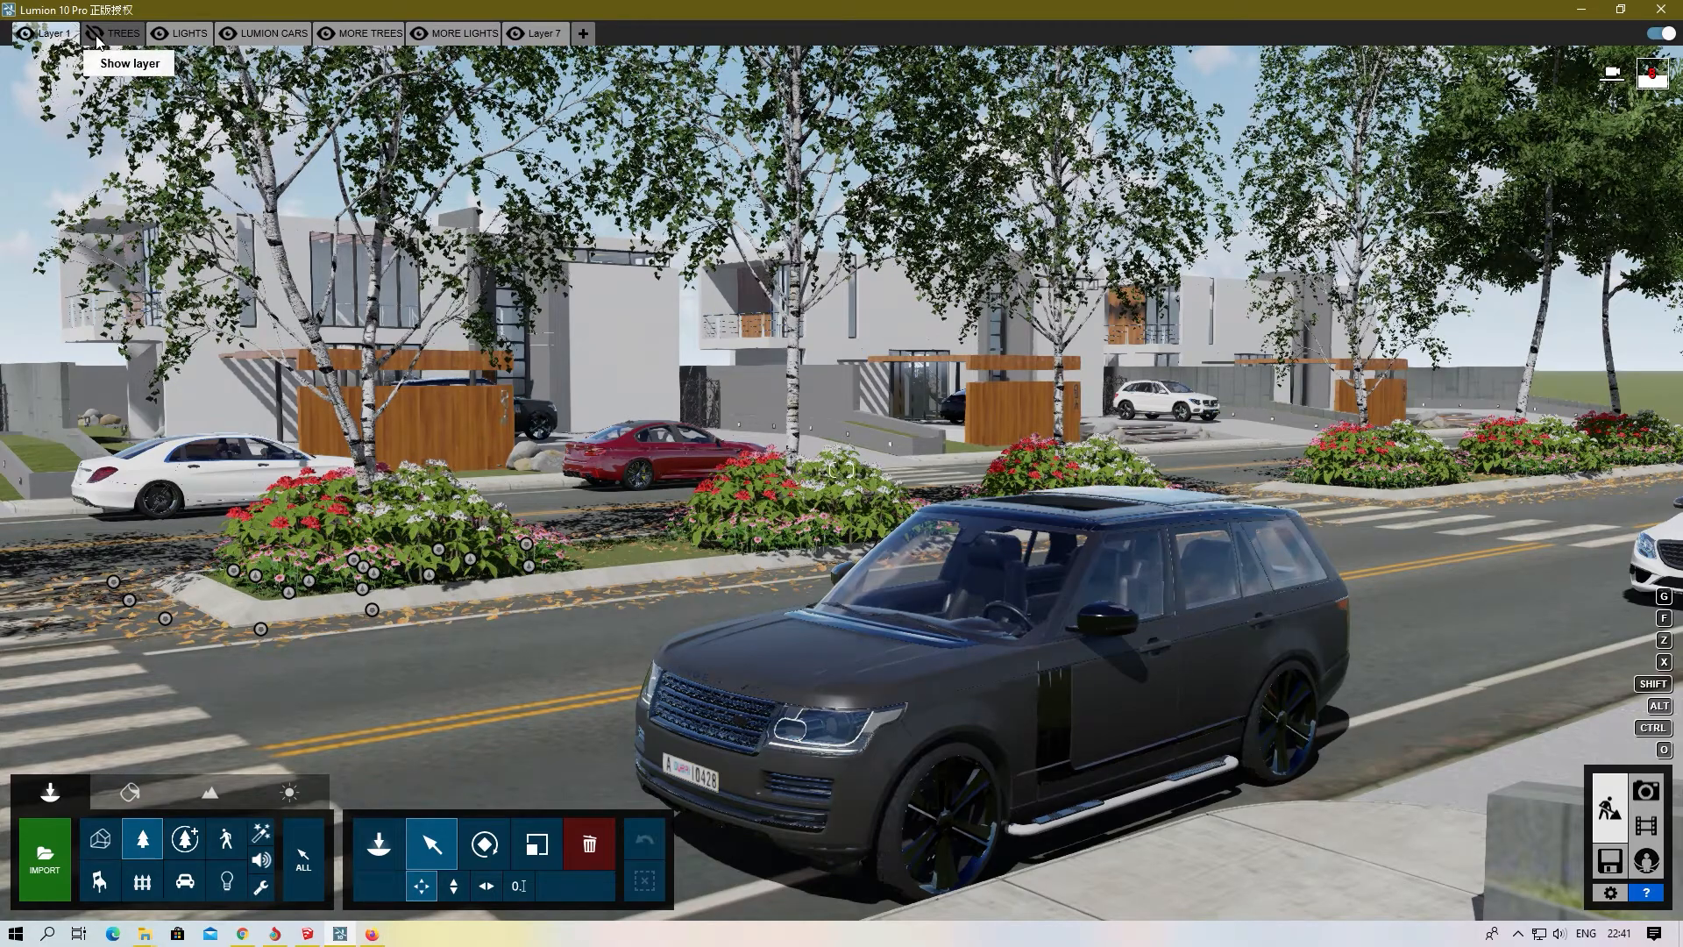
- Show the TREES layer
left_click(95, 34)
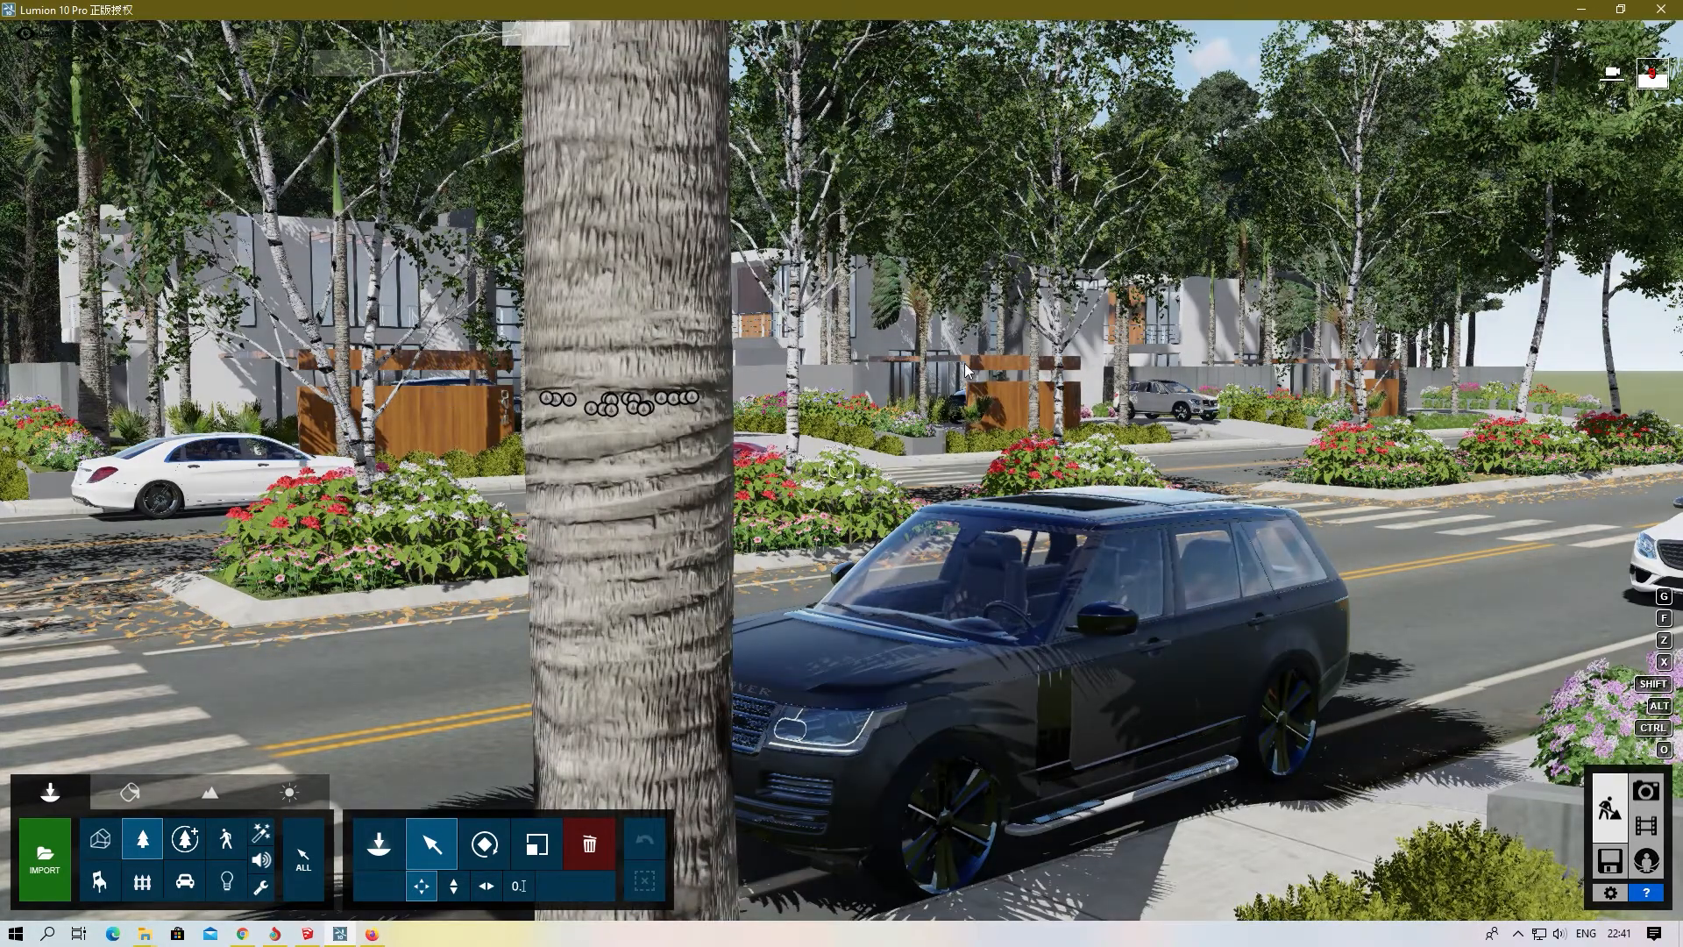
- Examine the black Range Rover from its side, with the hedge in front and the houses across the road
right_click_drag(961, 405, 984, 373)
key("s")
key("d")
key("w")
key("e")
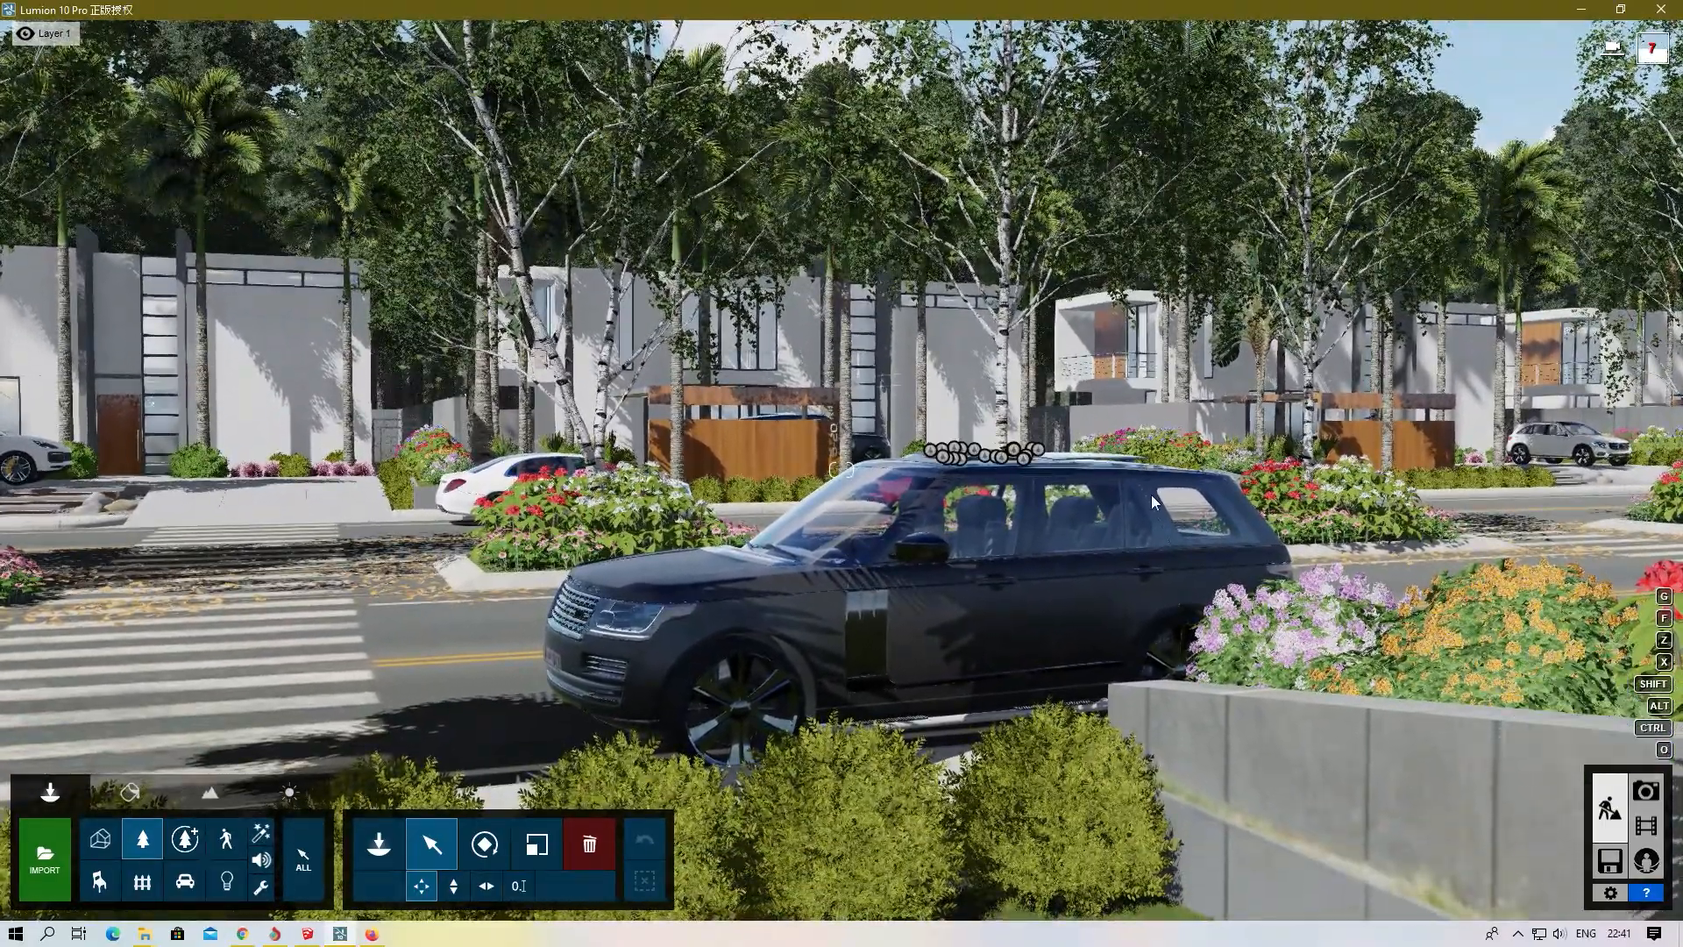
- Open photo 22 in Photo mode with its saved camera and review its Real Skies effect, keeping the third Sunset sky
left_click(1646, 792)
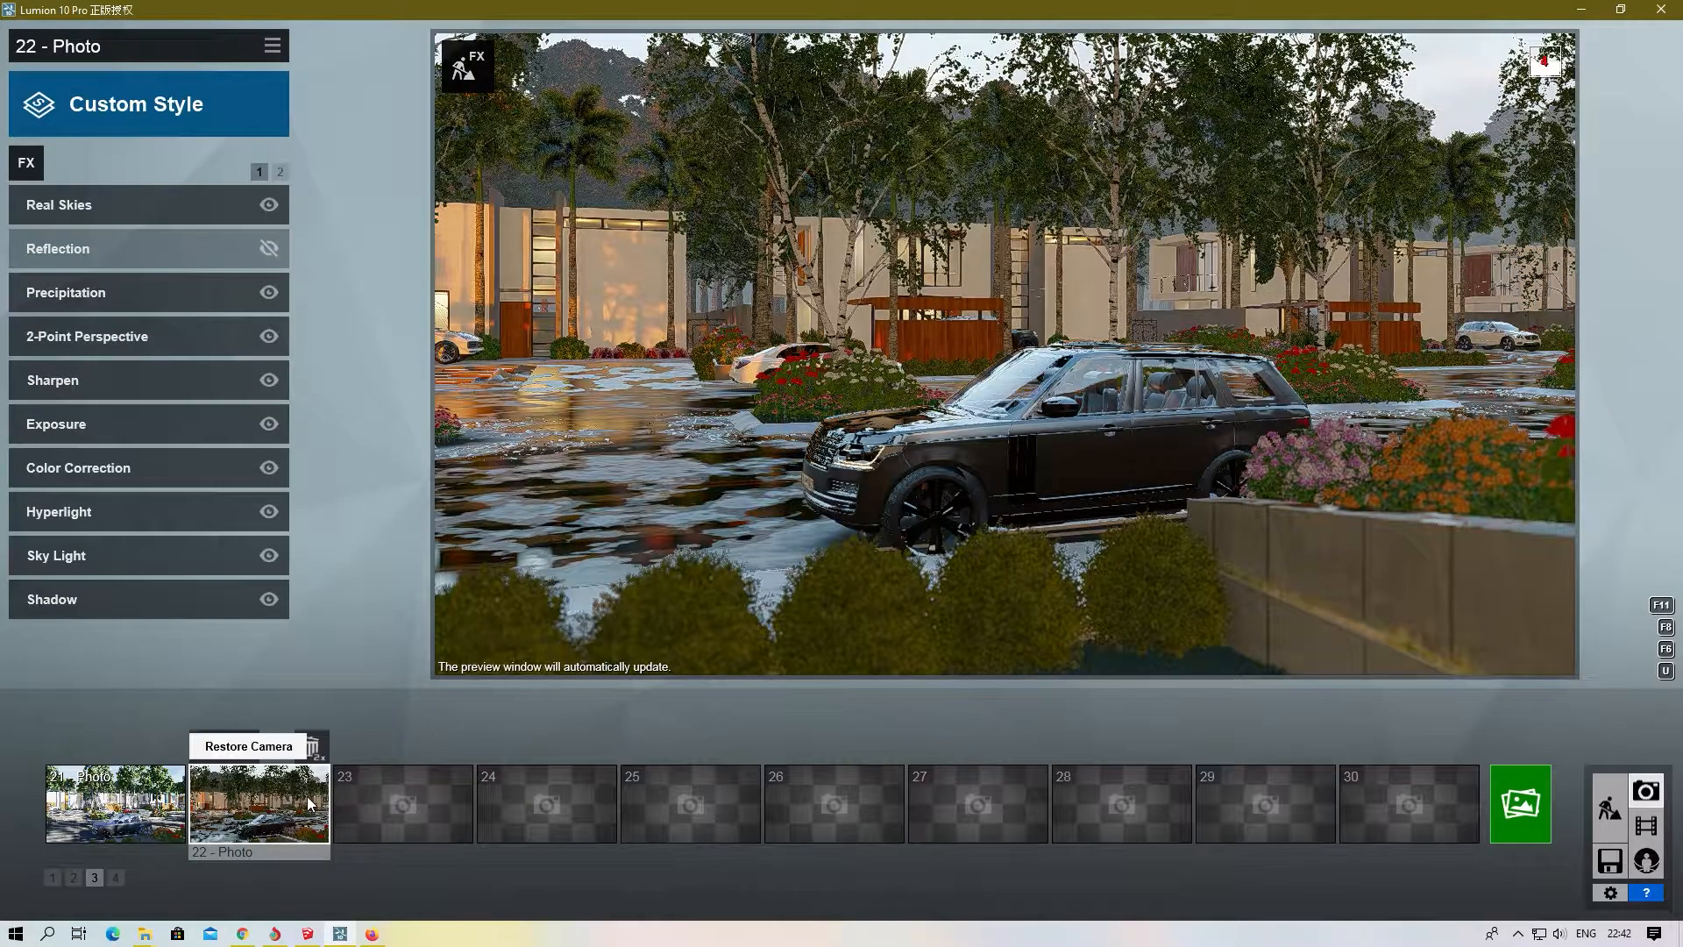
left_click(310, 802)
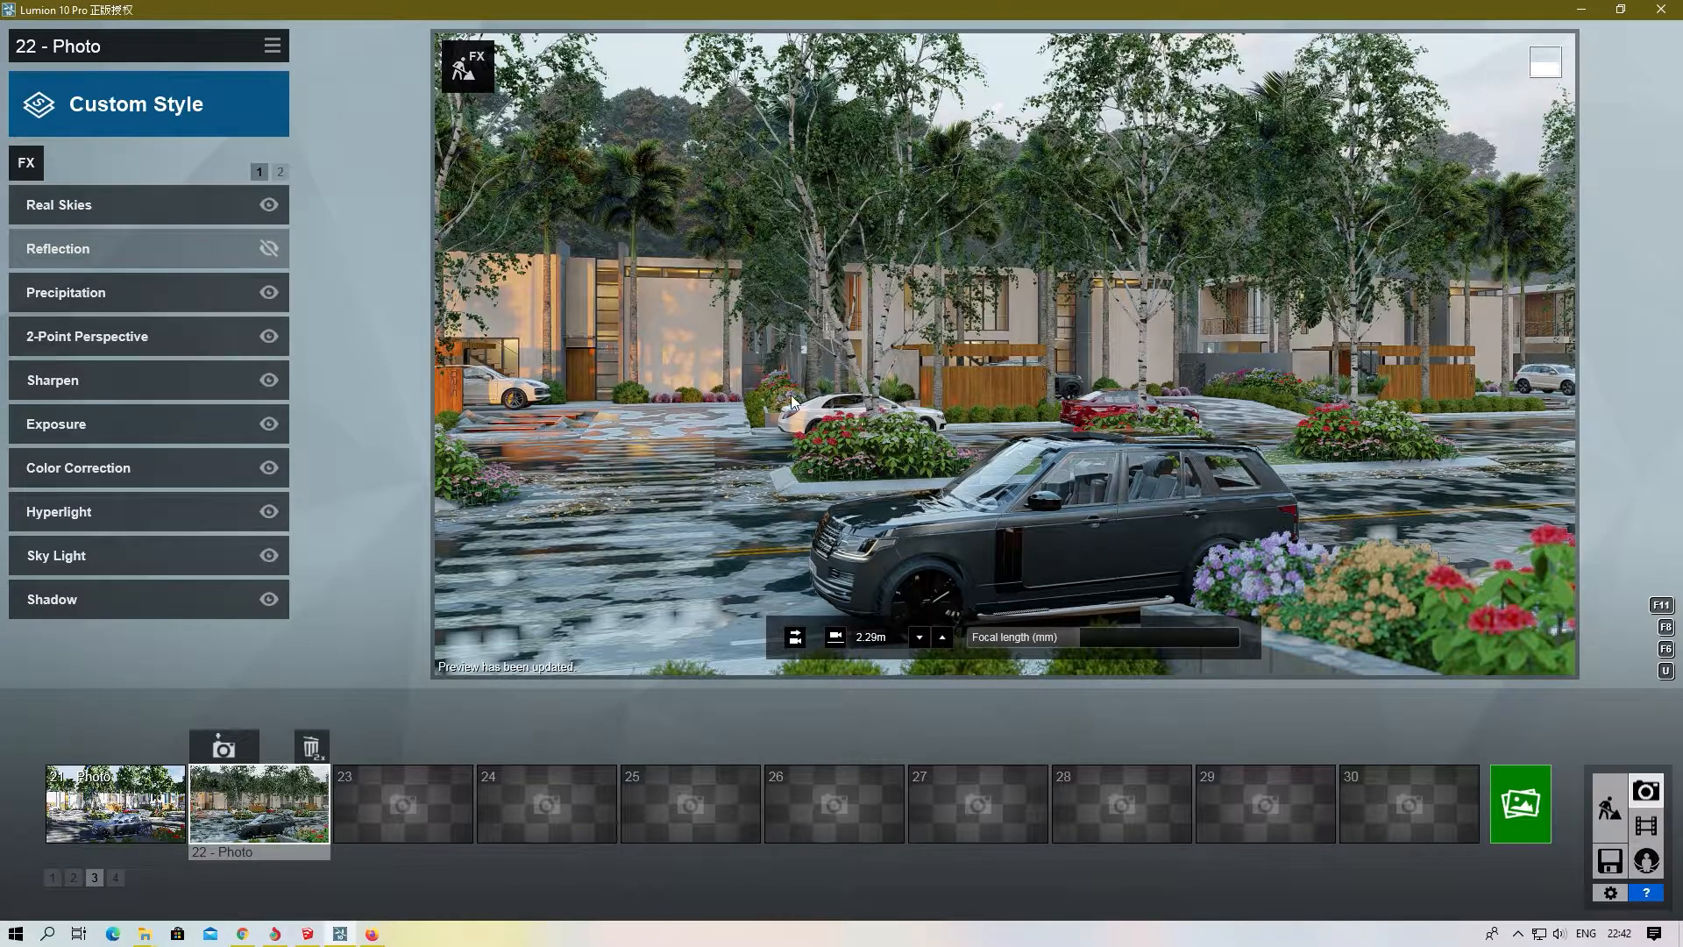
left_click(152, 214)
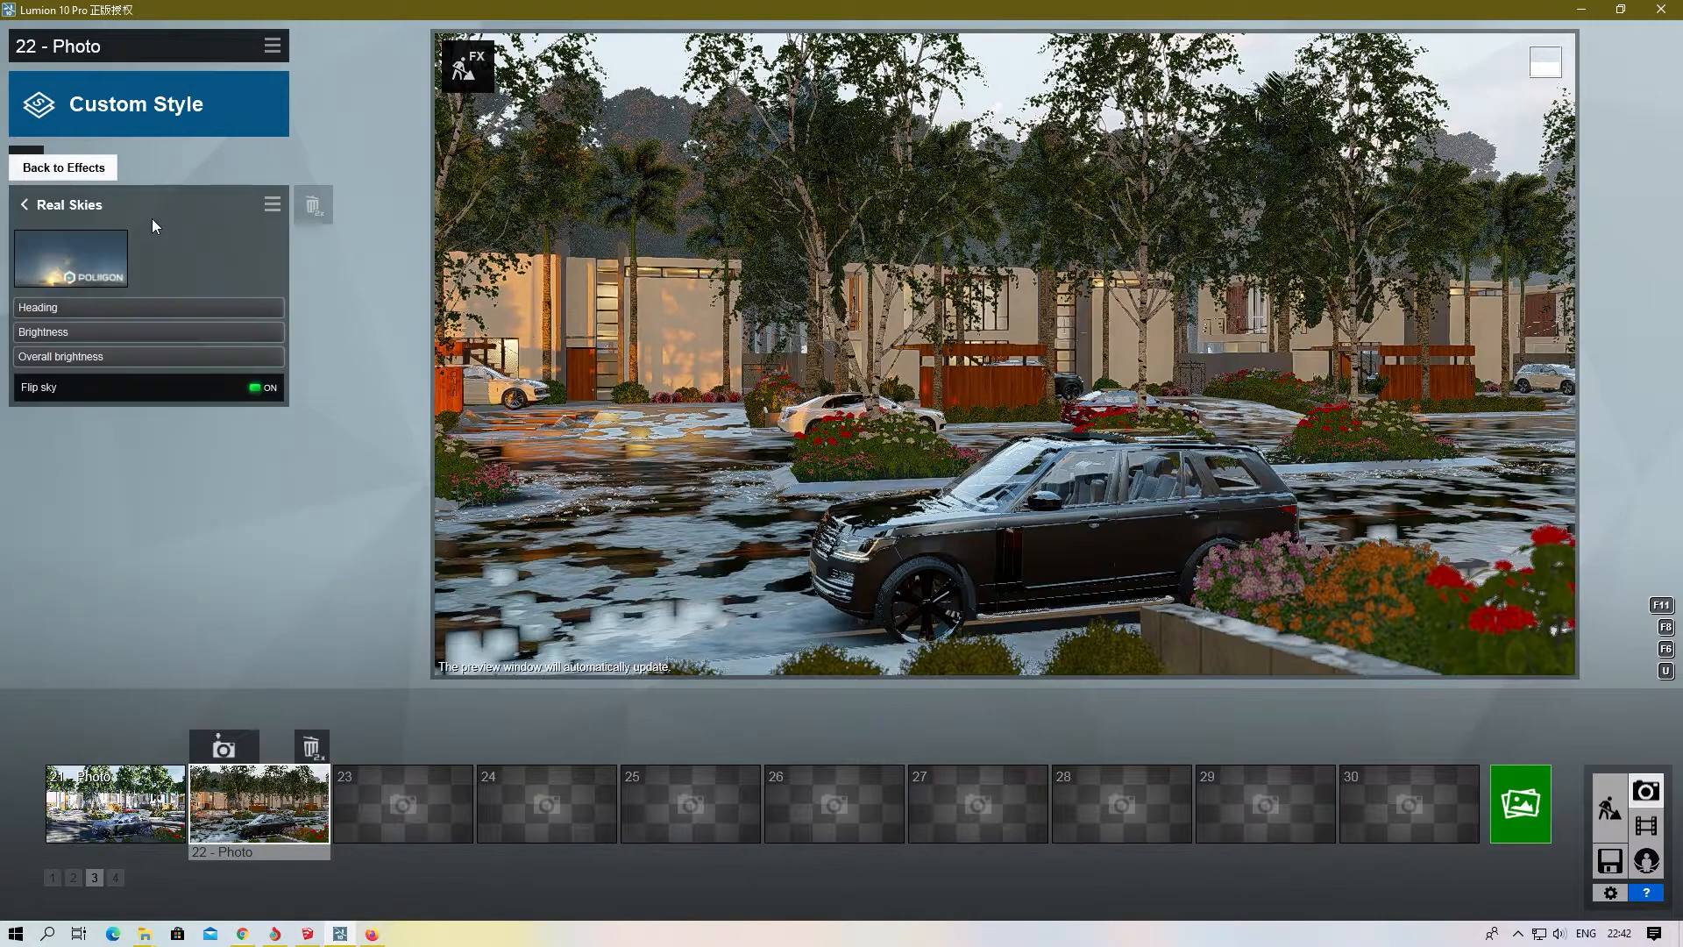
left_click(103, 268)
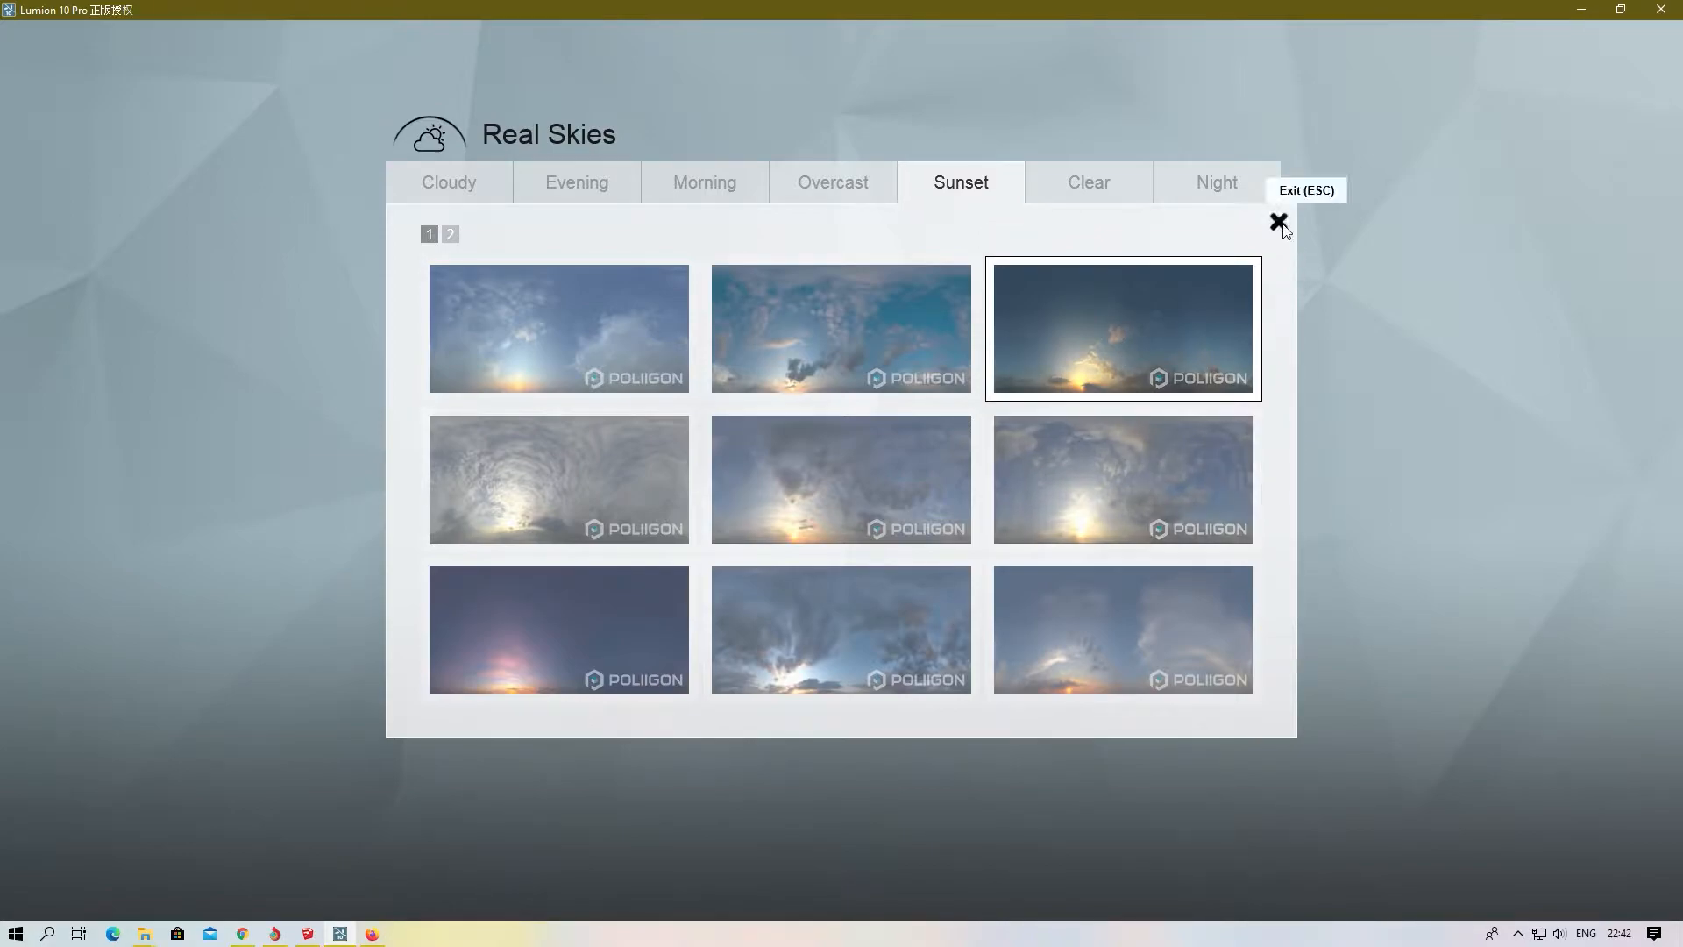
left_click(1107, 315)
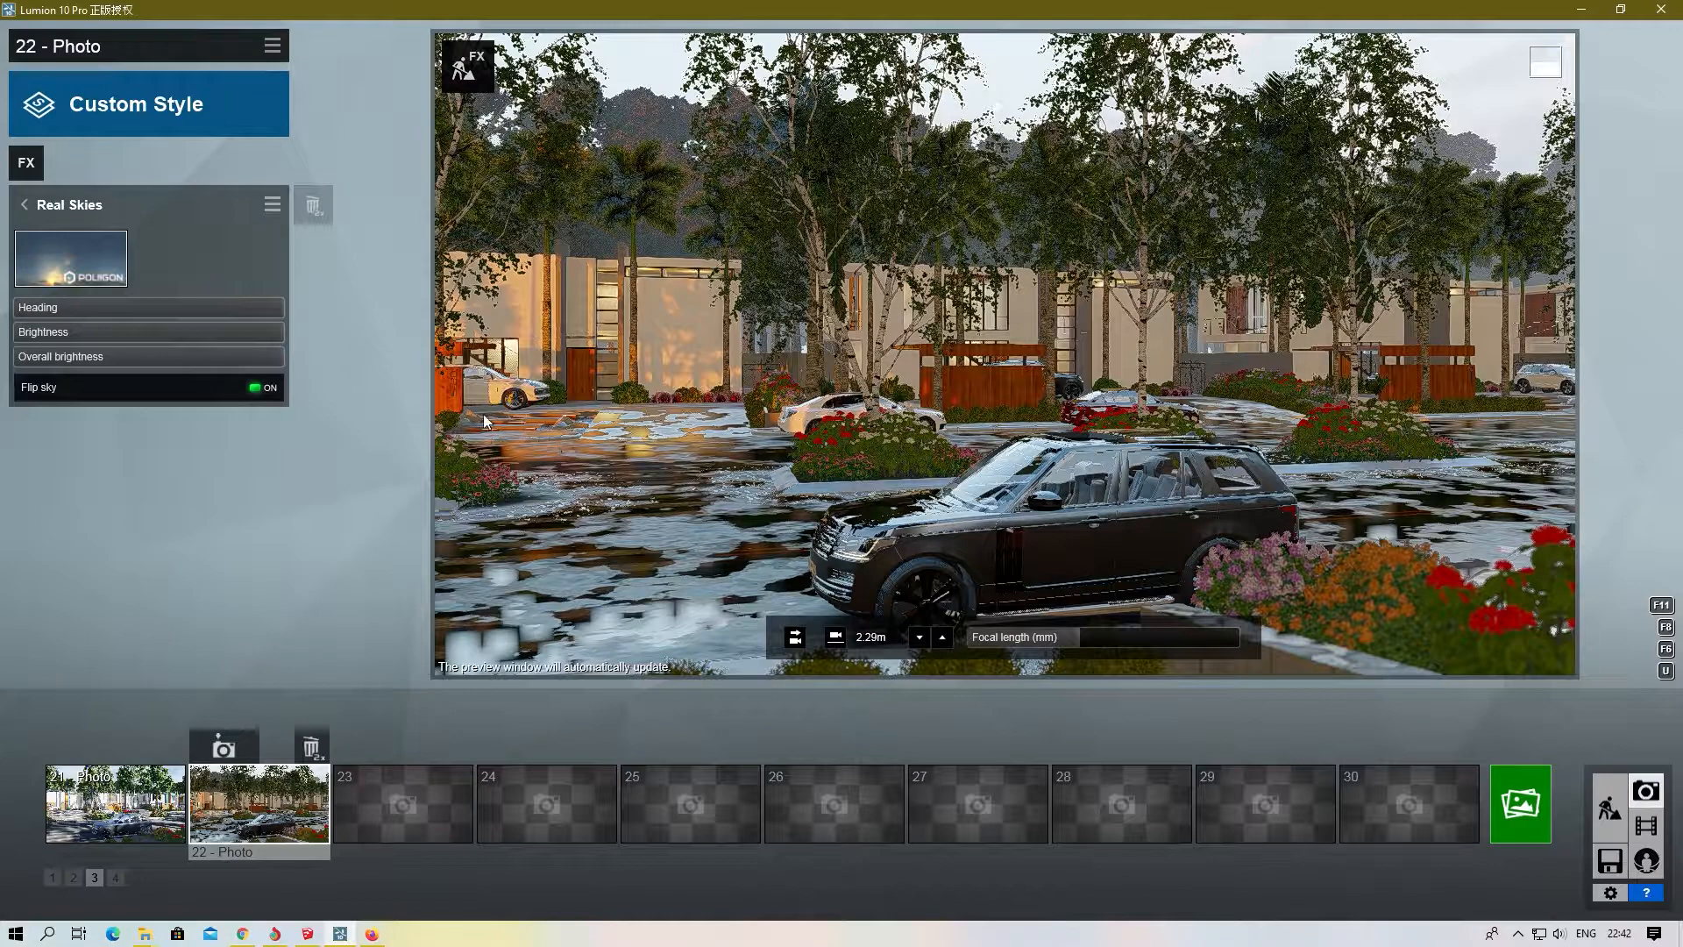
left_click(22, 207)
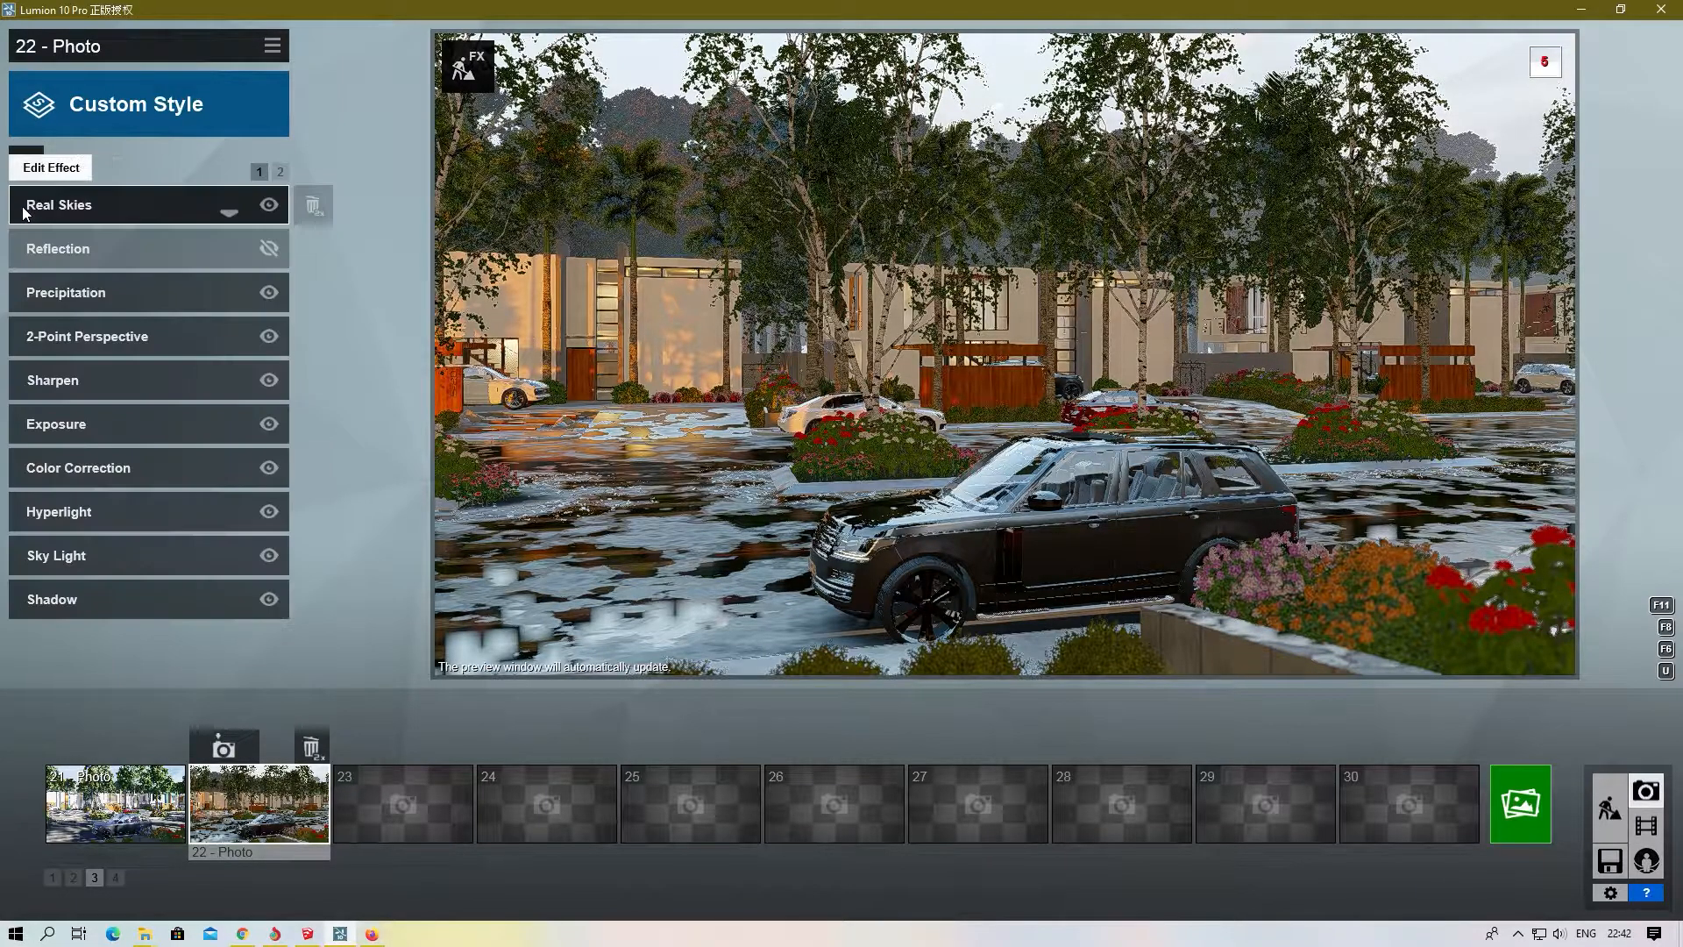
- Review the Precipitation, Sharpen and Exposure effect settings of photo 22
left_click(75, 300)
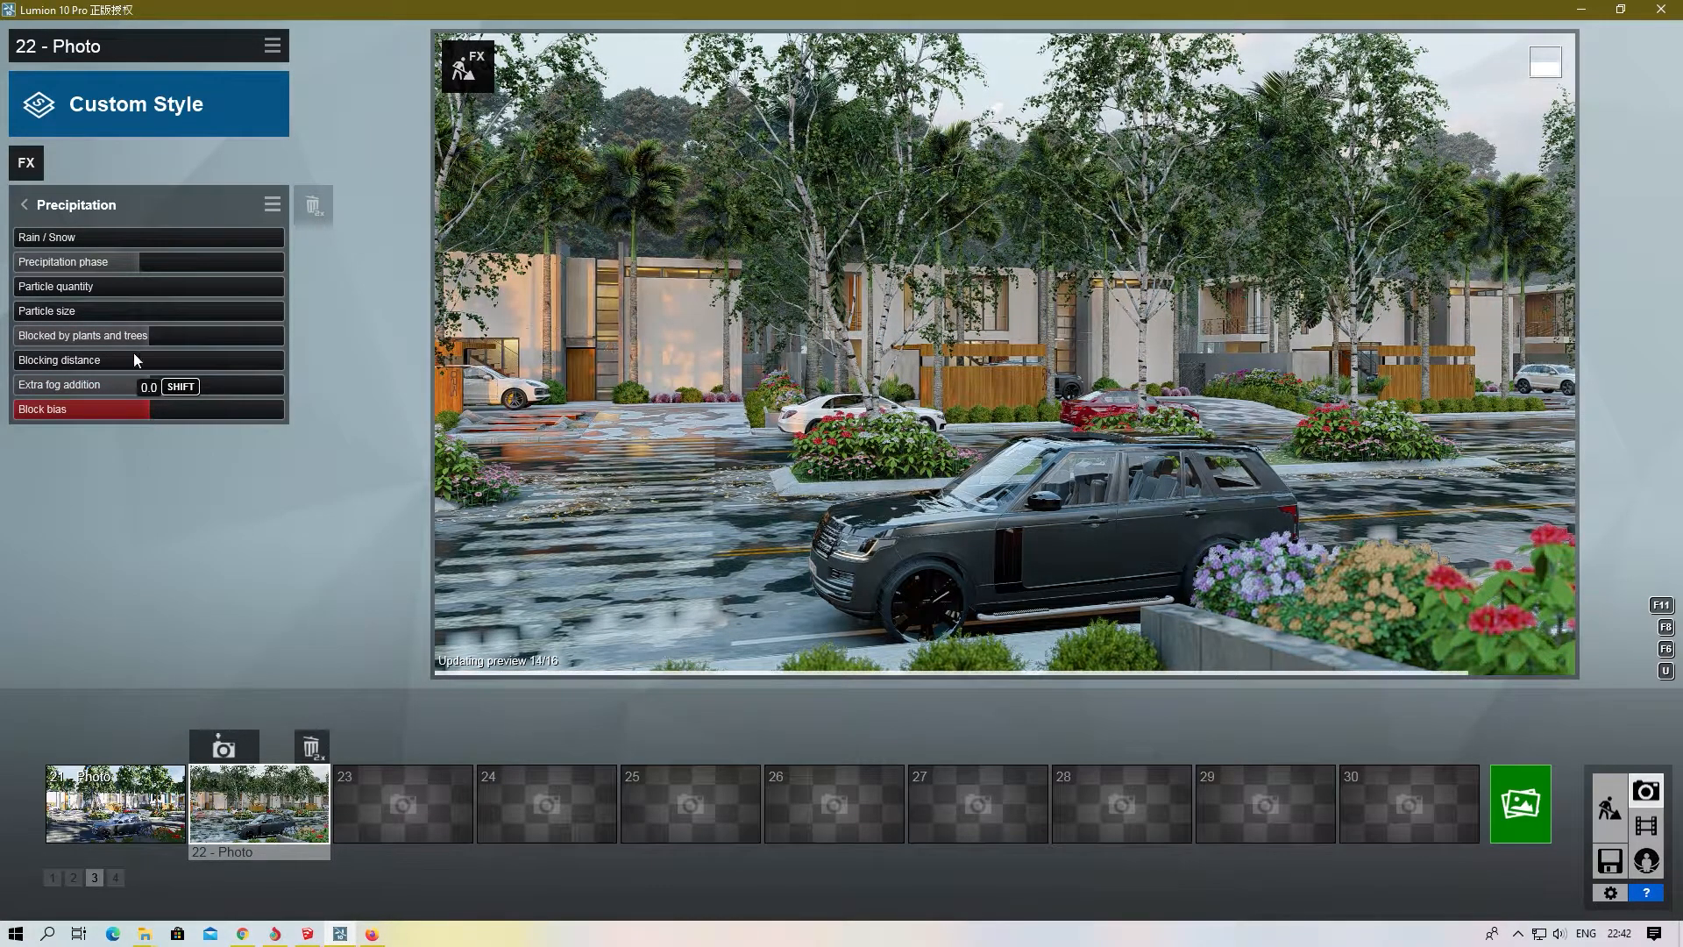
left_click(24, 204)
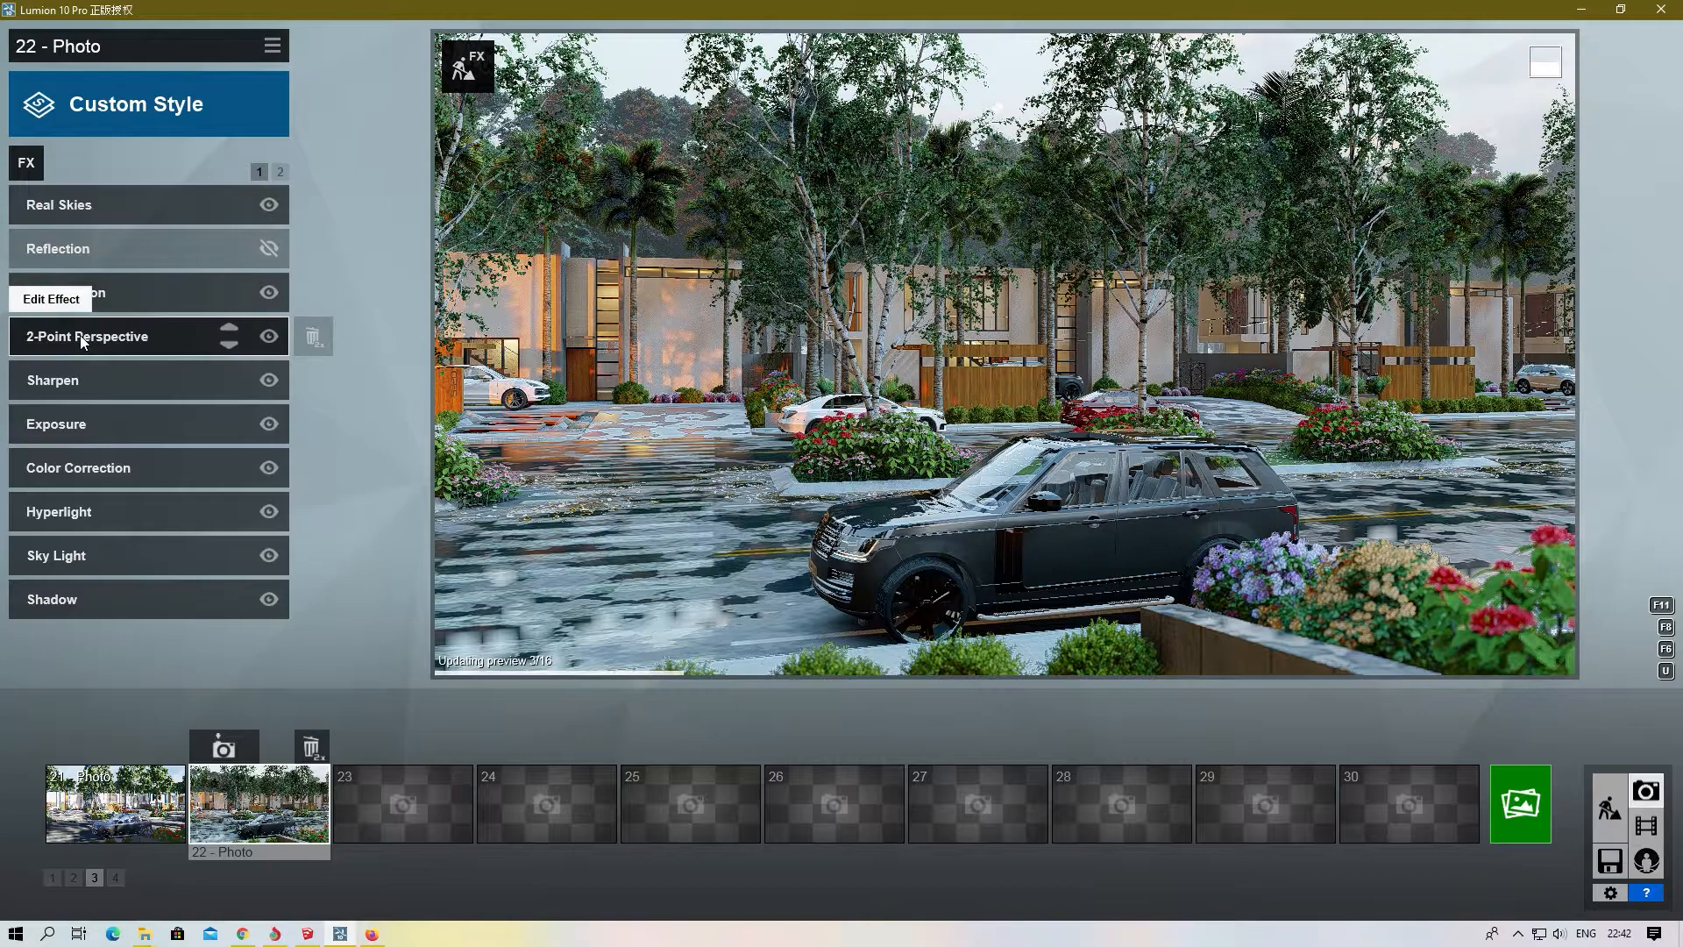
left_click(93, 382)
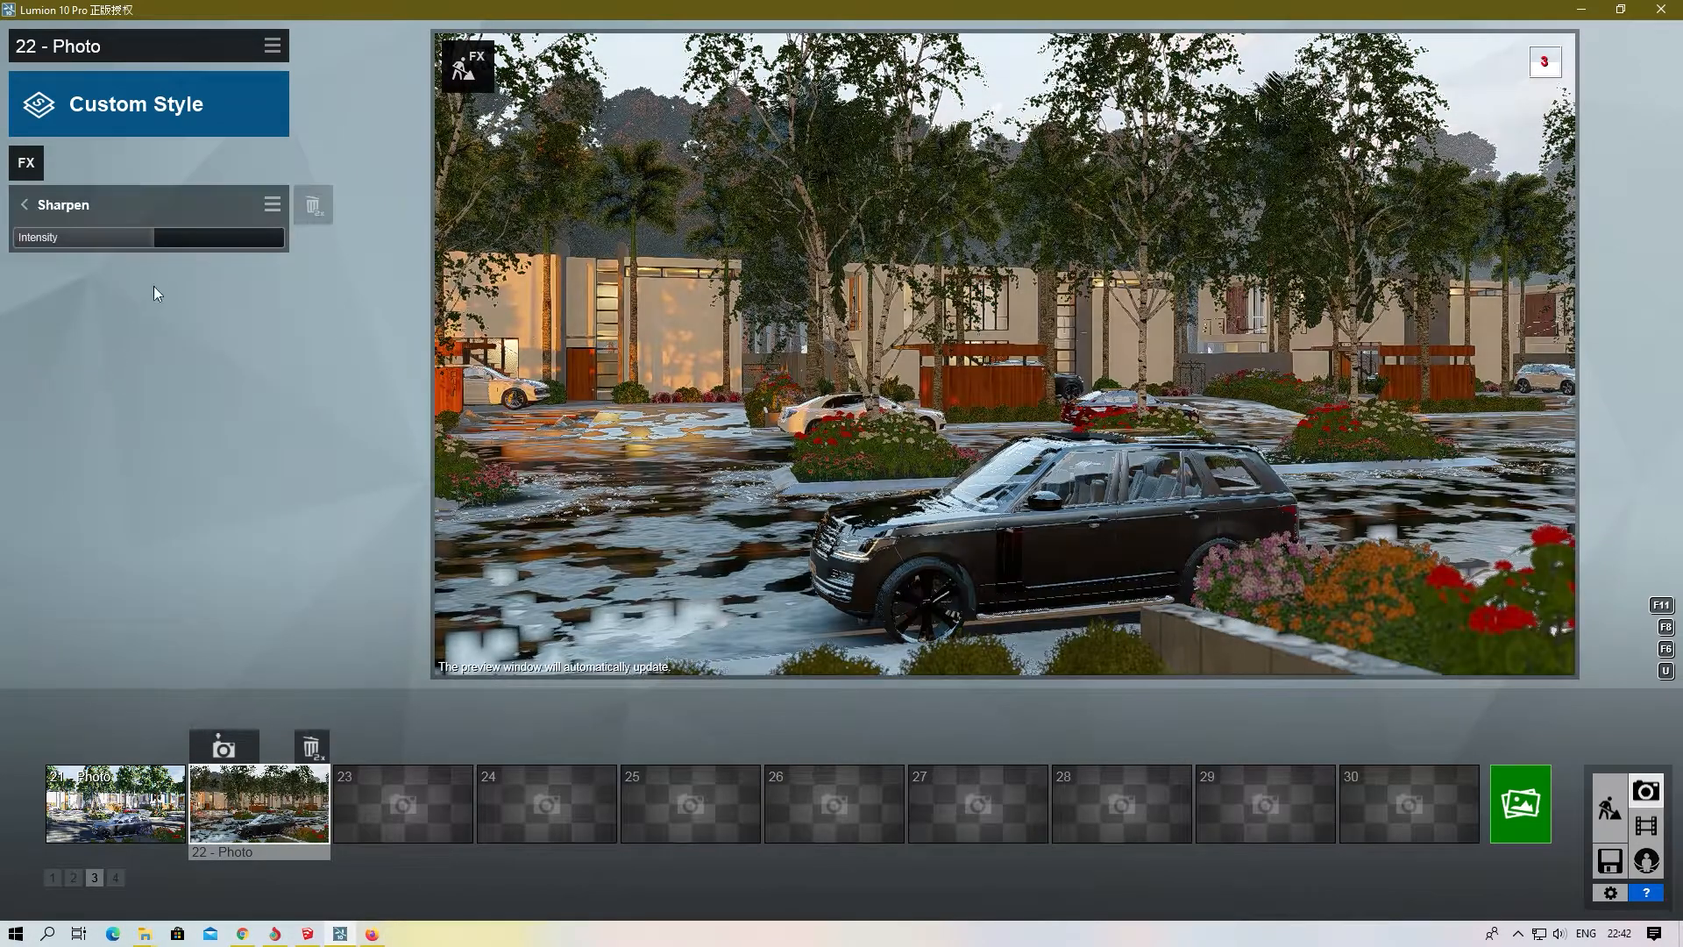
left_click(24, 205)
left_click(113, 424)
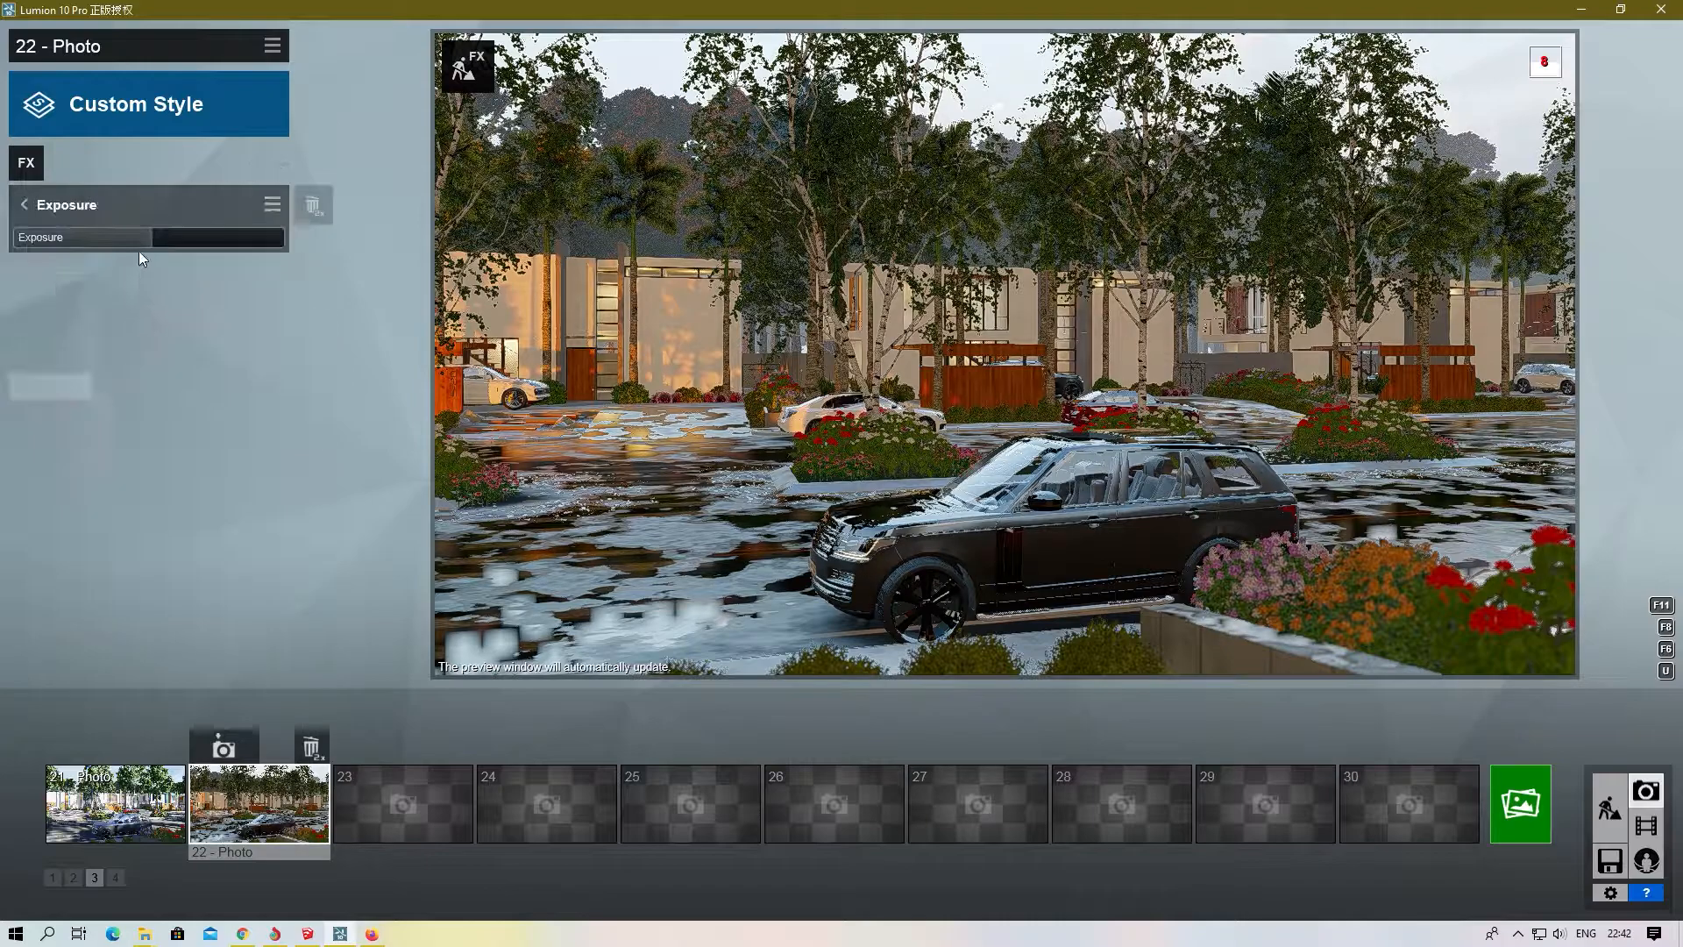
left_click(24, 207)
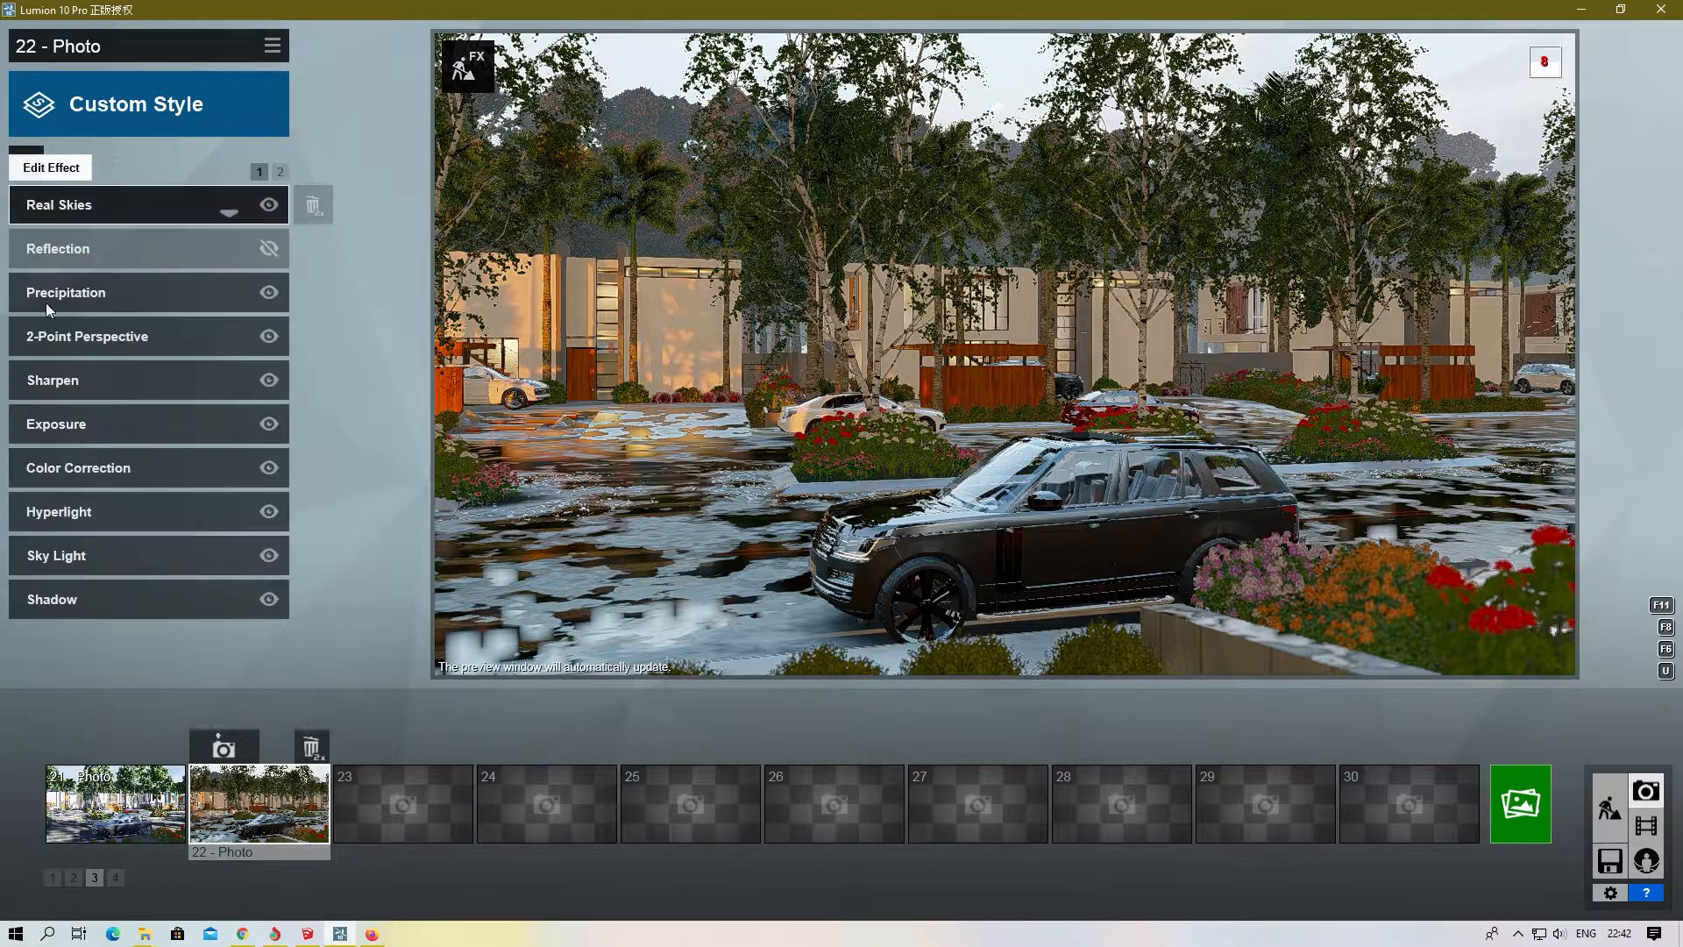
- Review the Color Correction and Hyperlight effect settings of photo 22
left_click(134, 465)
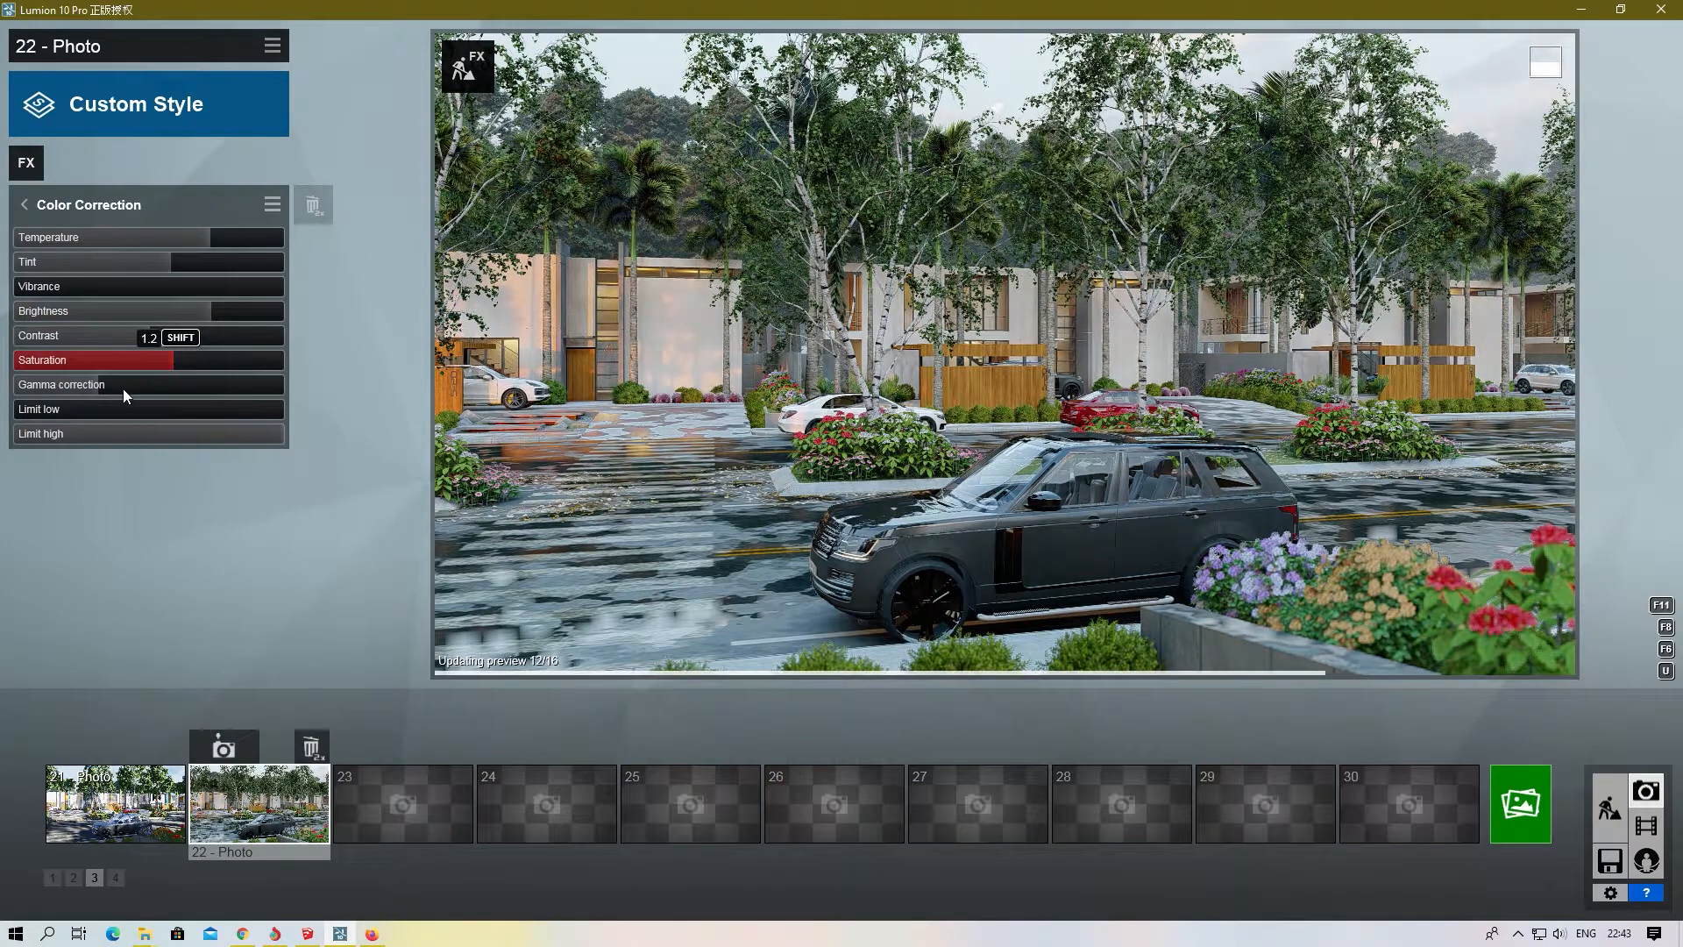
left_click(23, 204)
left_click(90, 515)
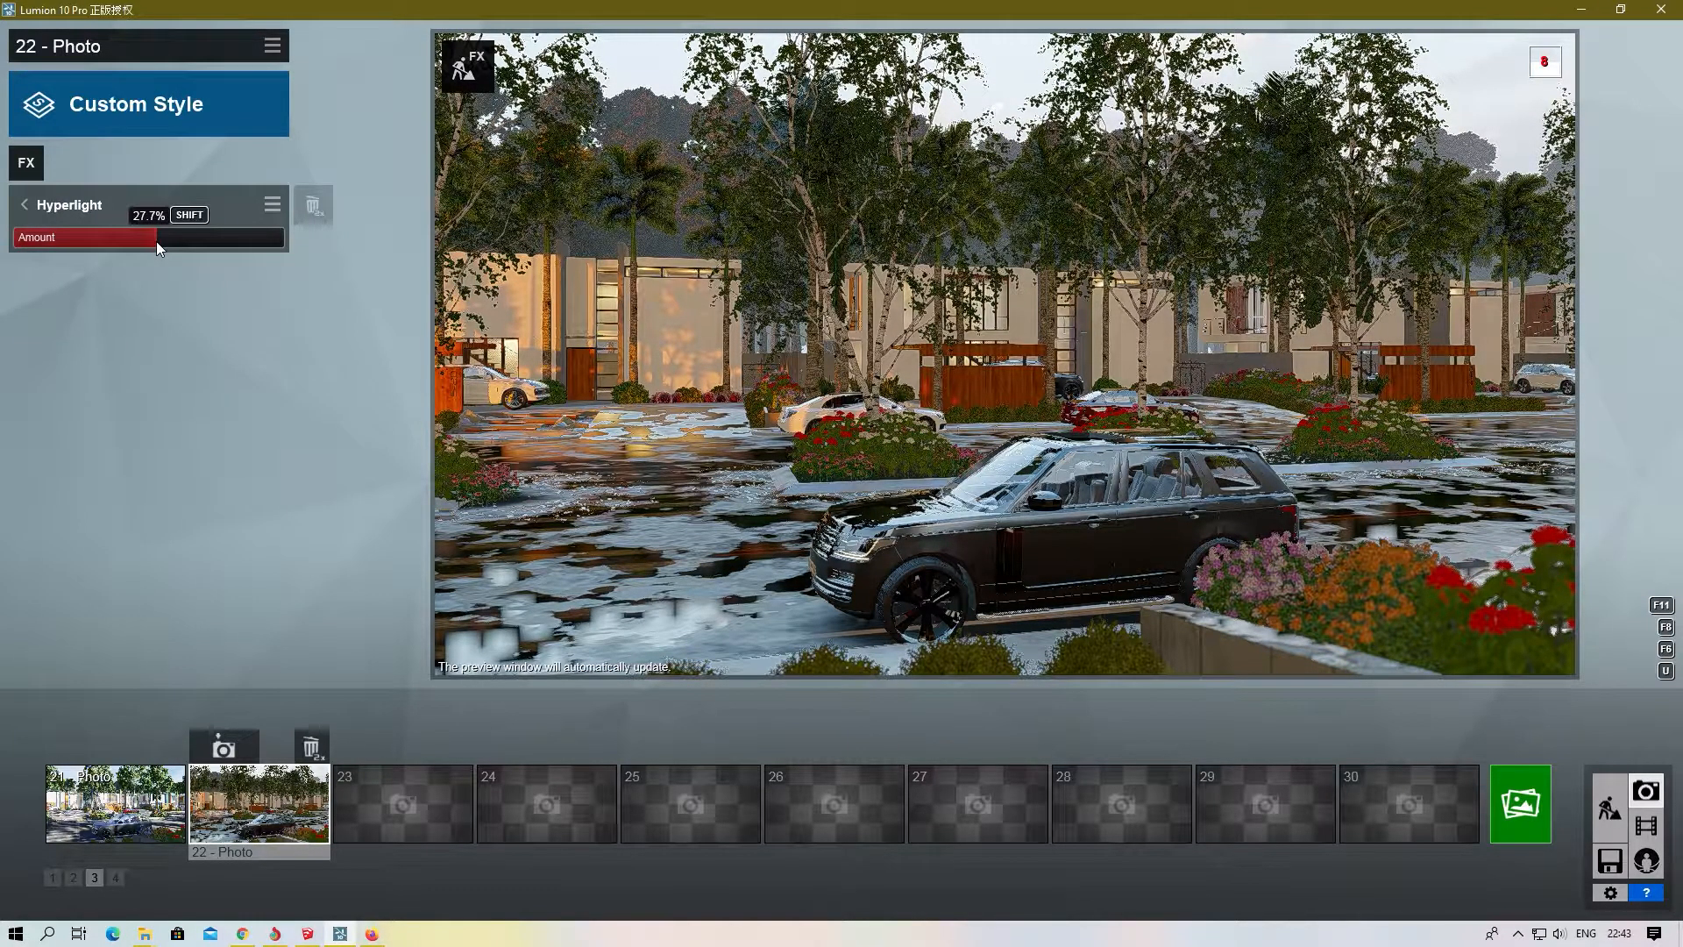
left_click(23, 203)
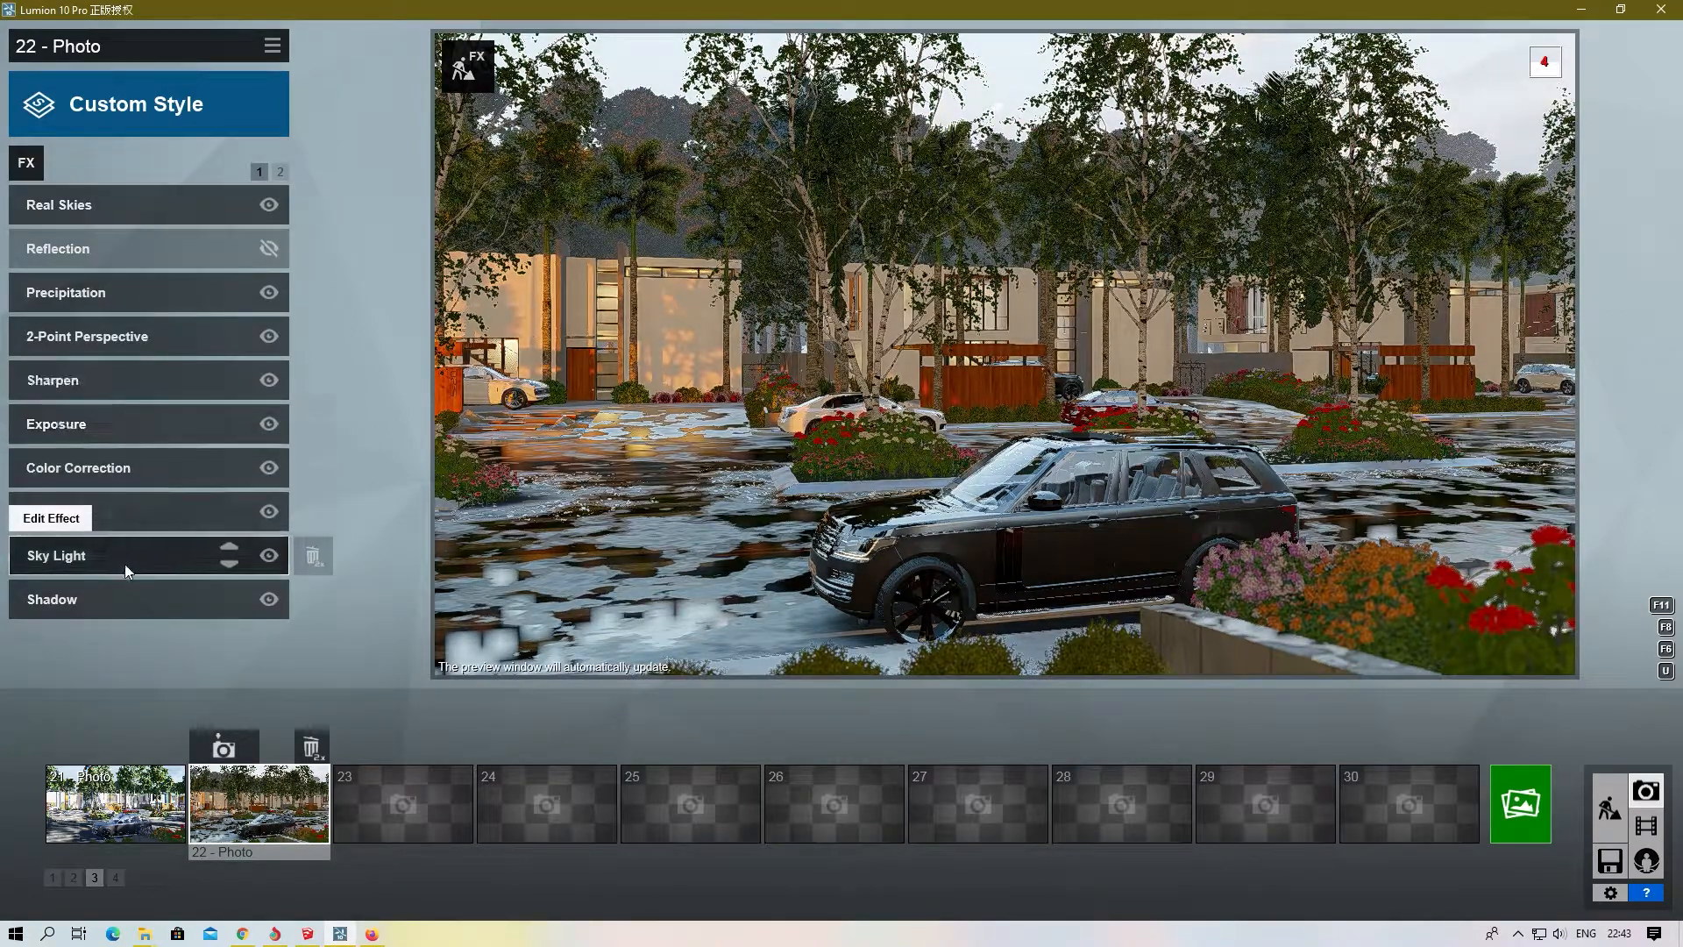
- Review the Sky Light and Shadow effect settings of photo 22
left_click(124, 564)
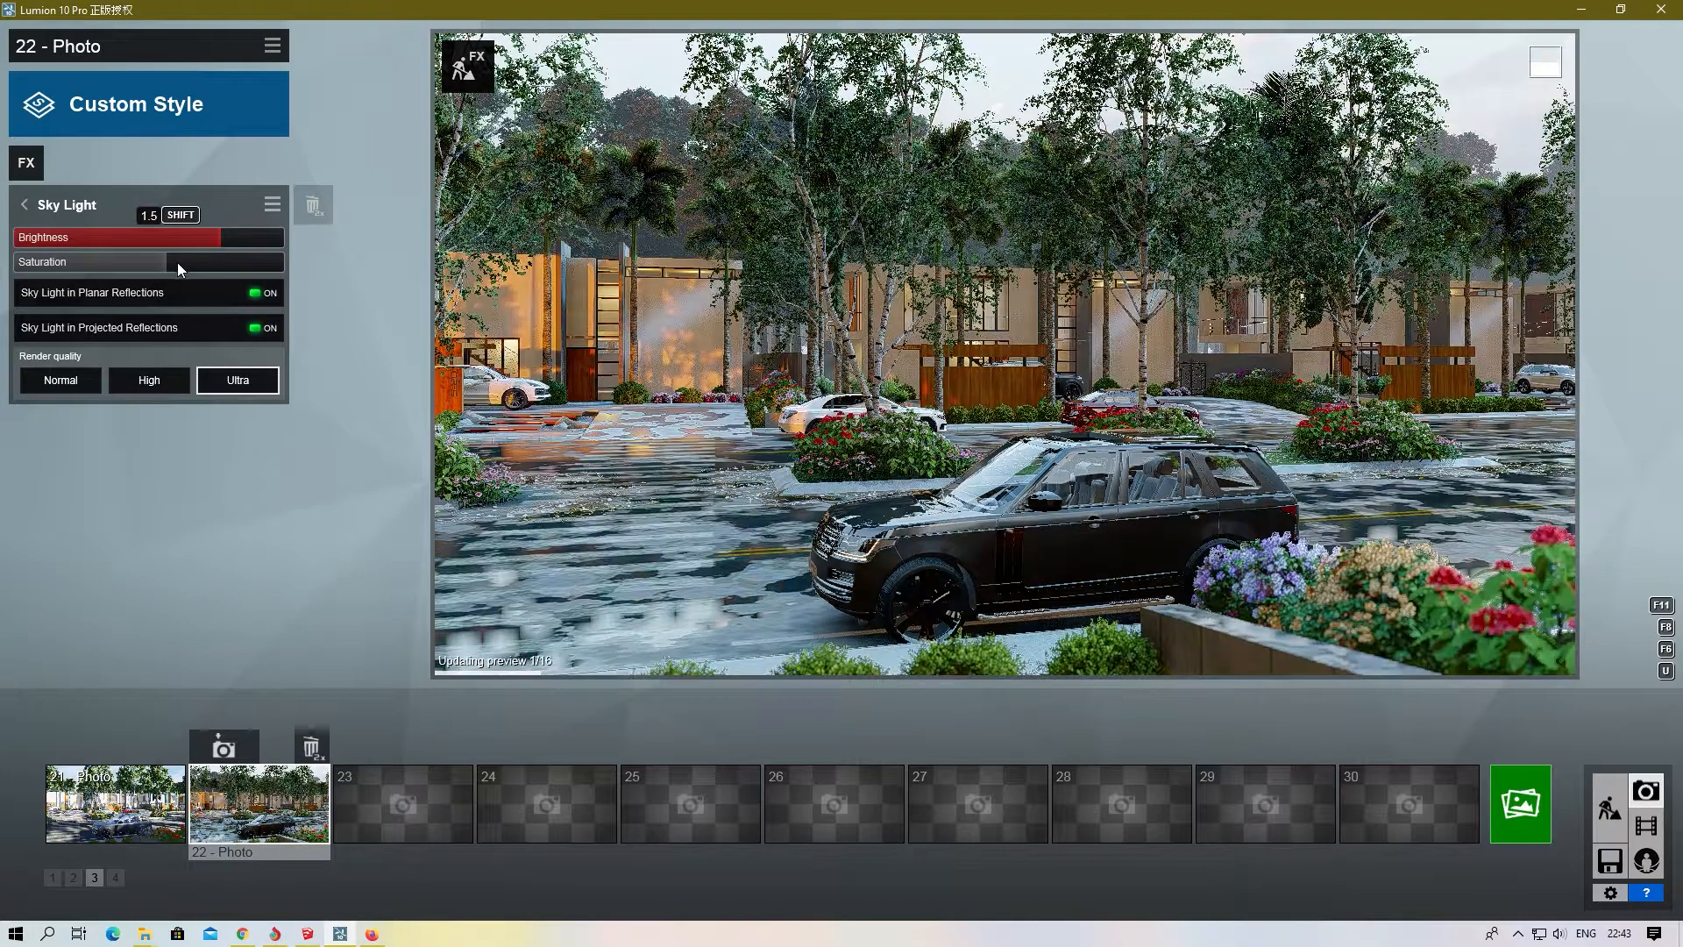
left_click(25, 205)
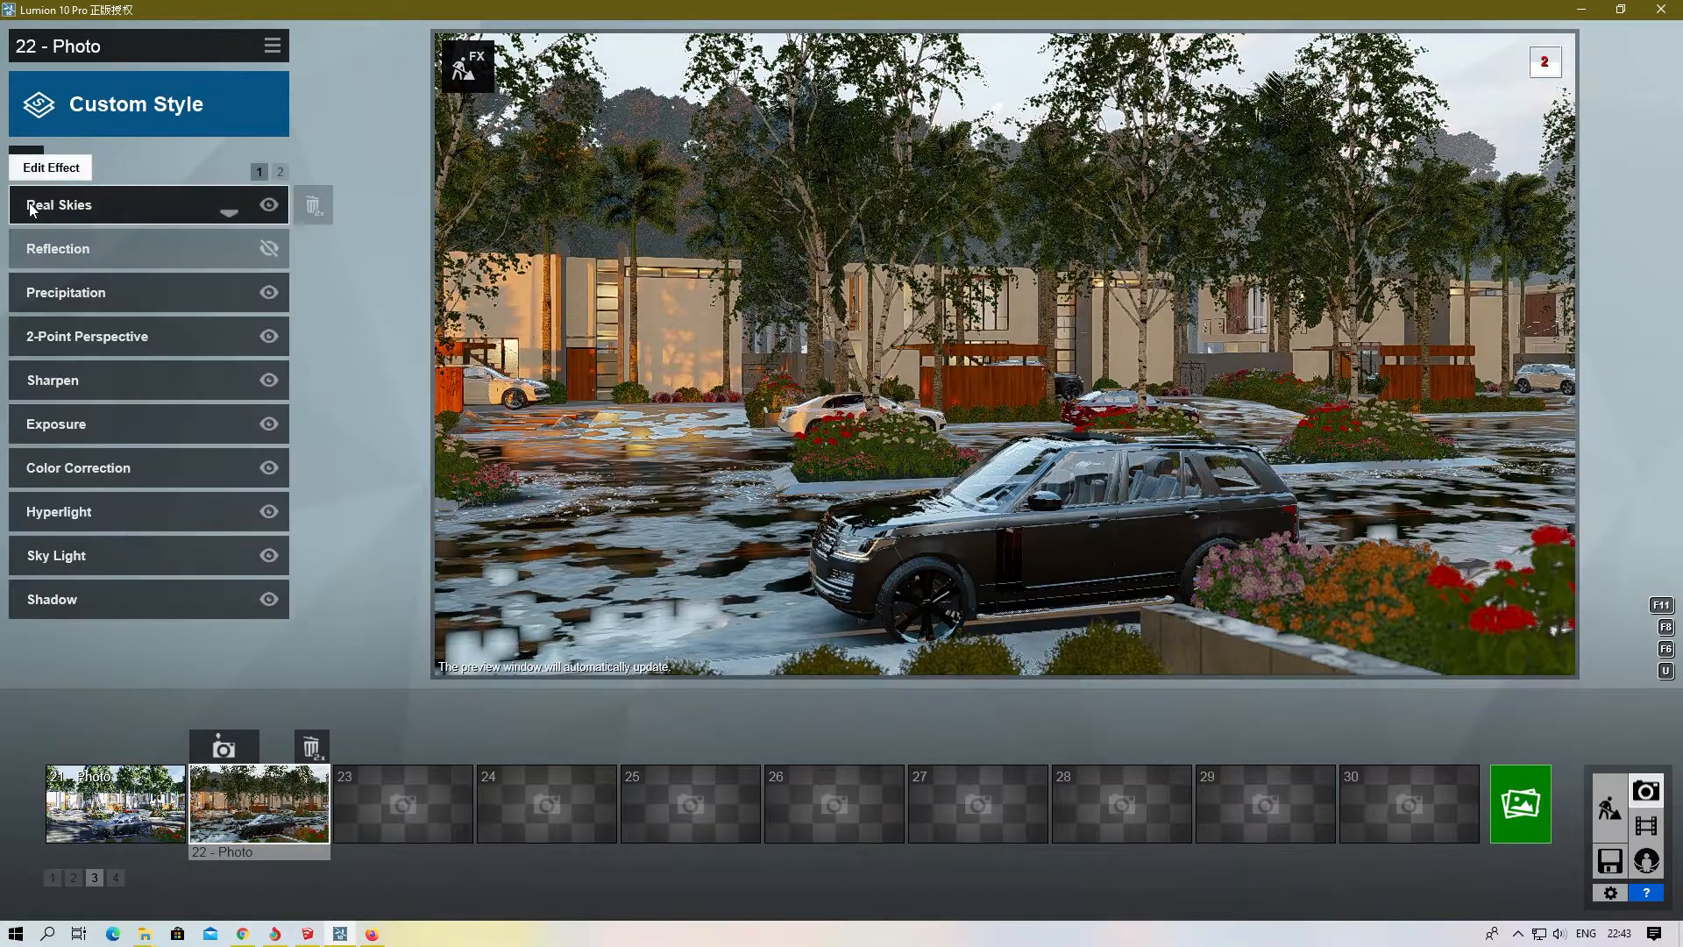
left_click(139, 603)
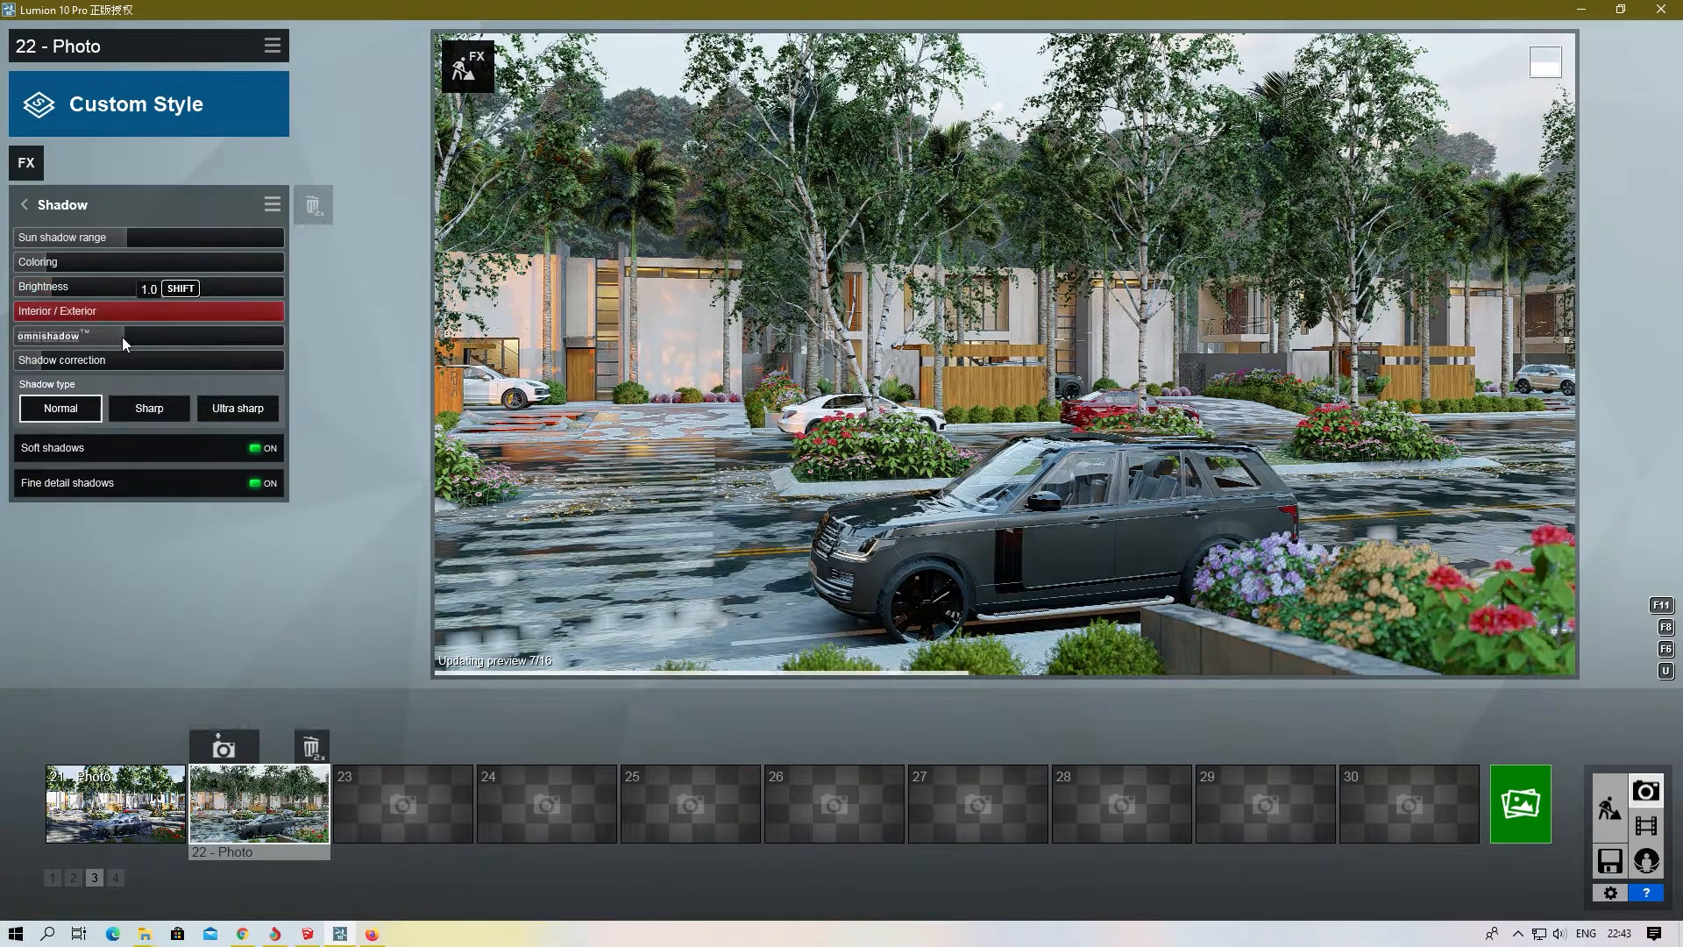
left_click(24, 206)
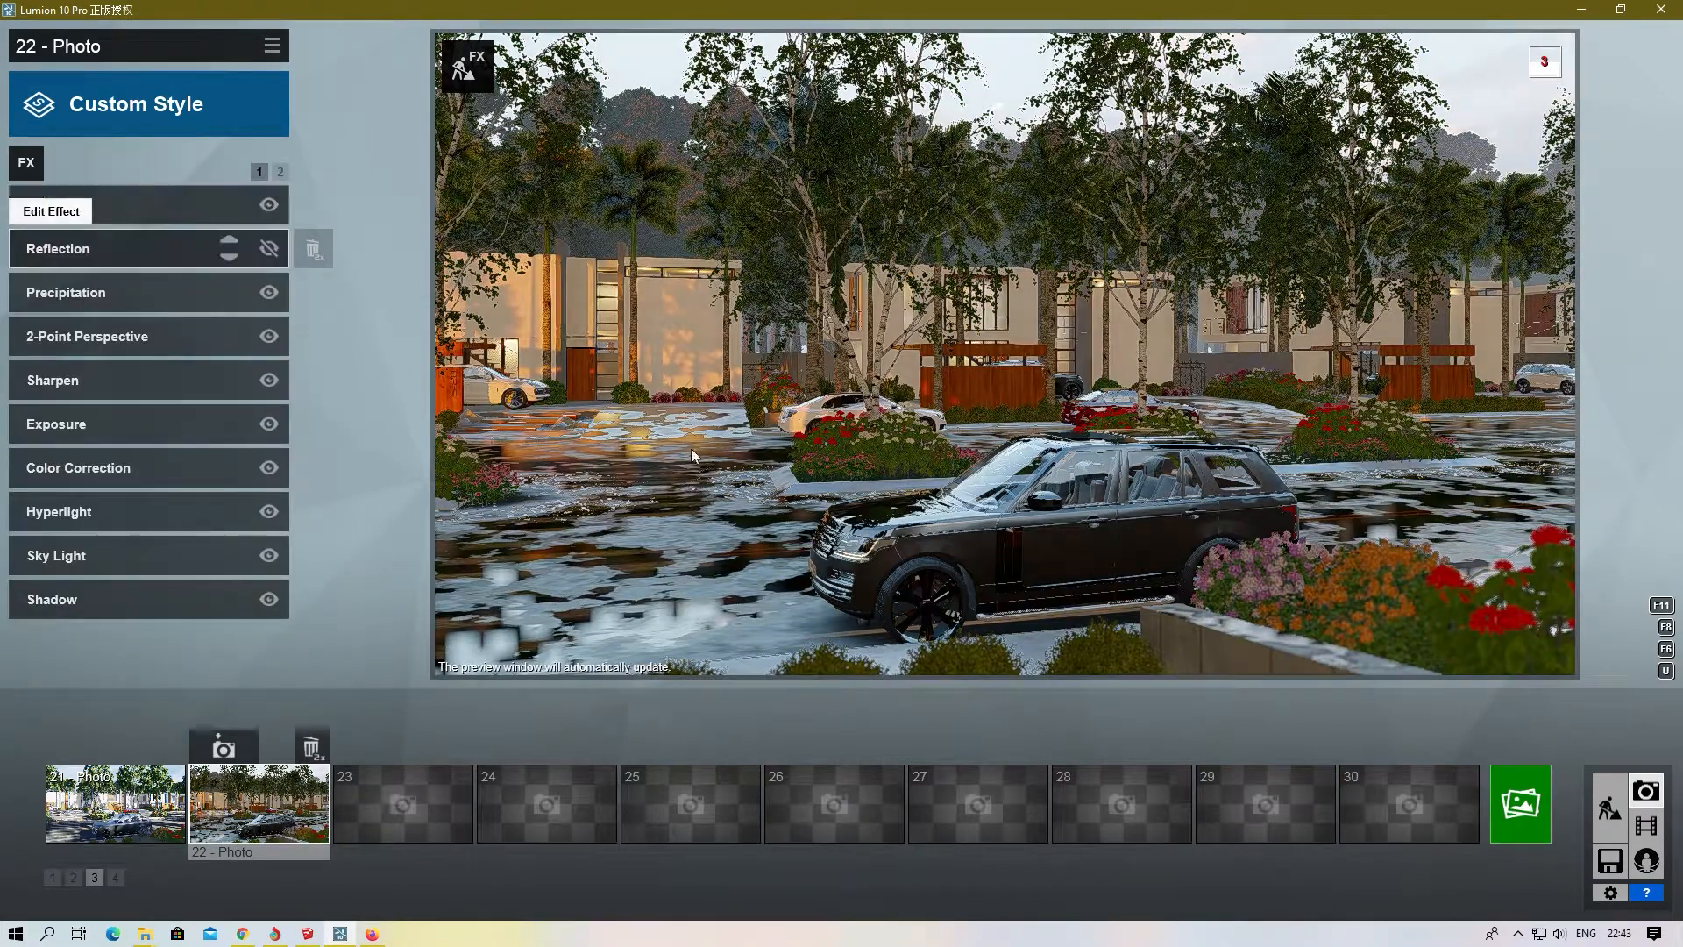
- Compare photo 22's preview with the Reflection effect enabled and disabled
left_click(264, 249)
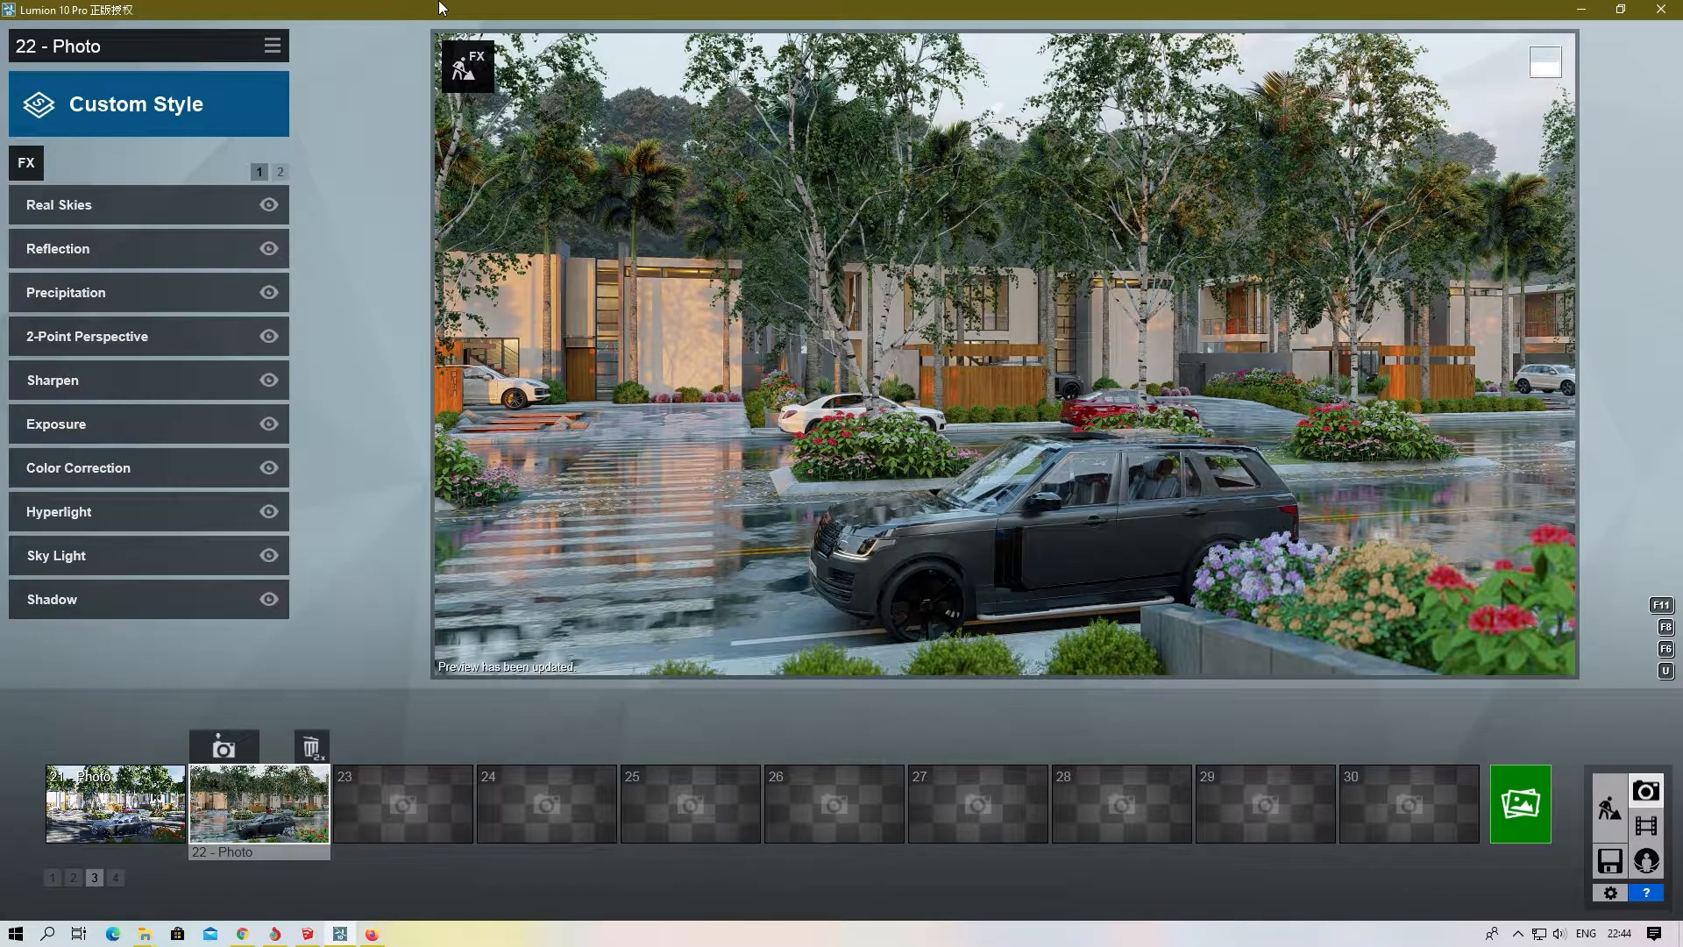
left_click(268, 252)
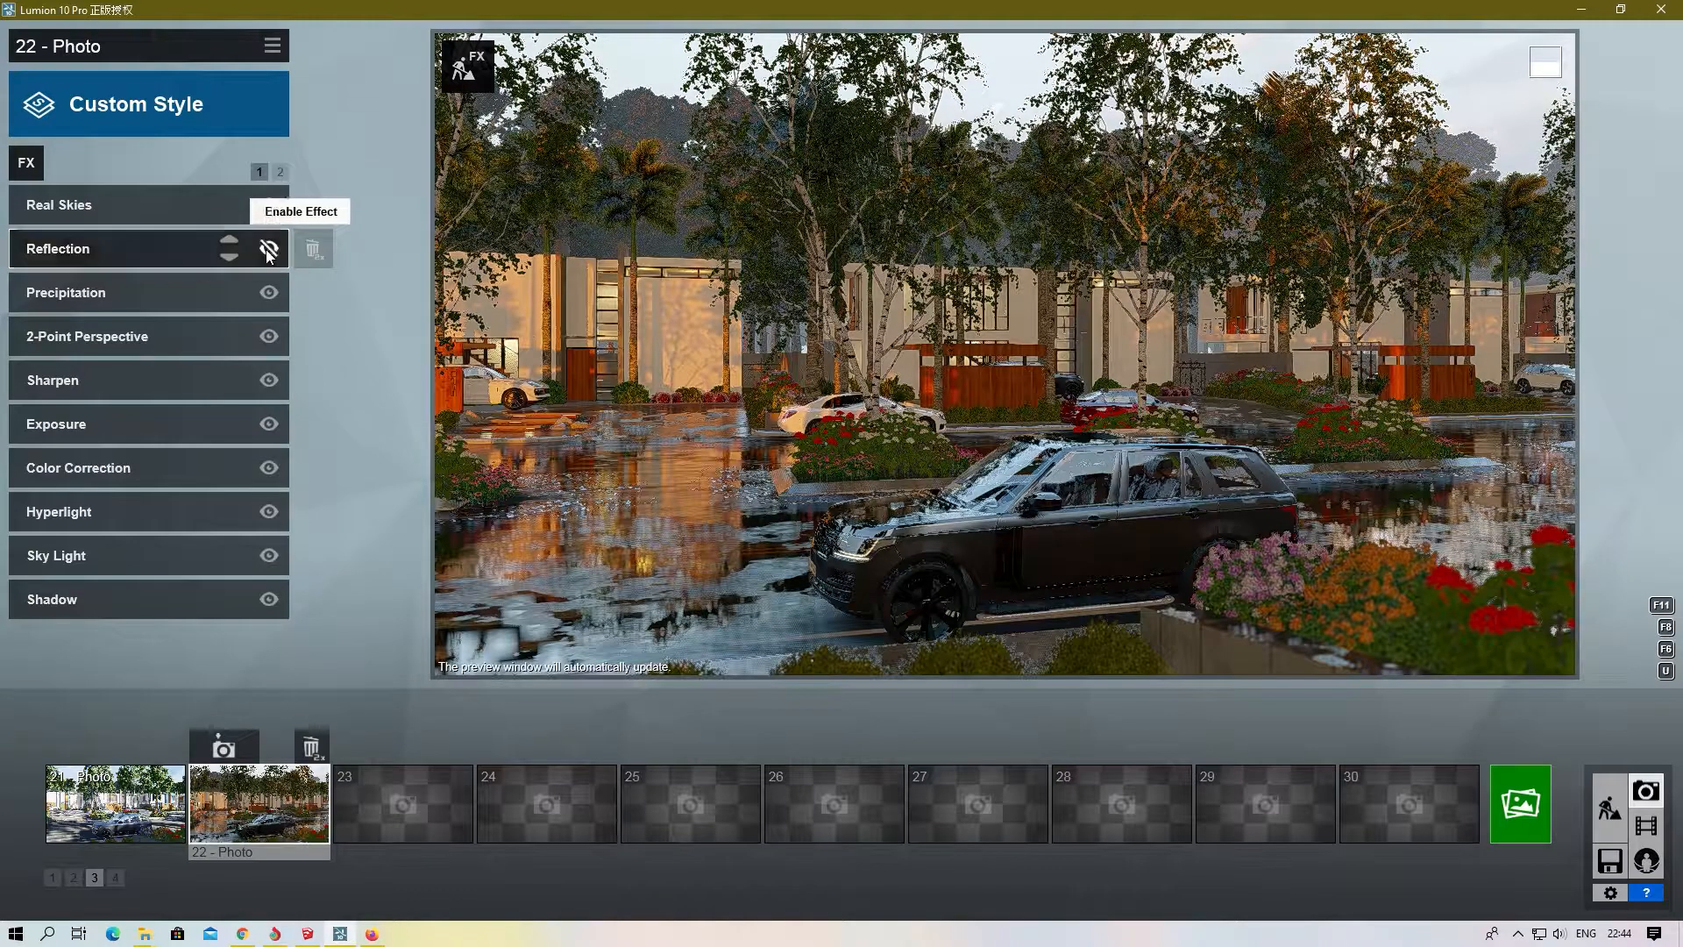
left_click(268, 252)
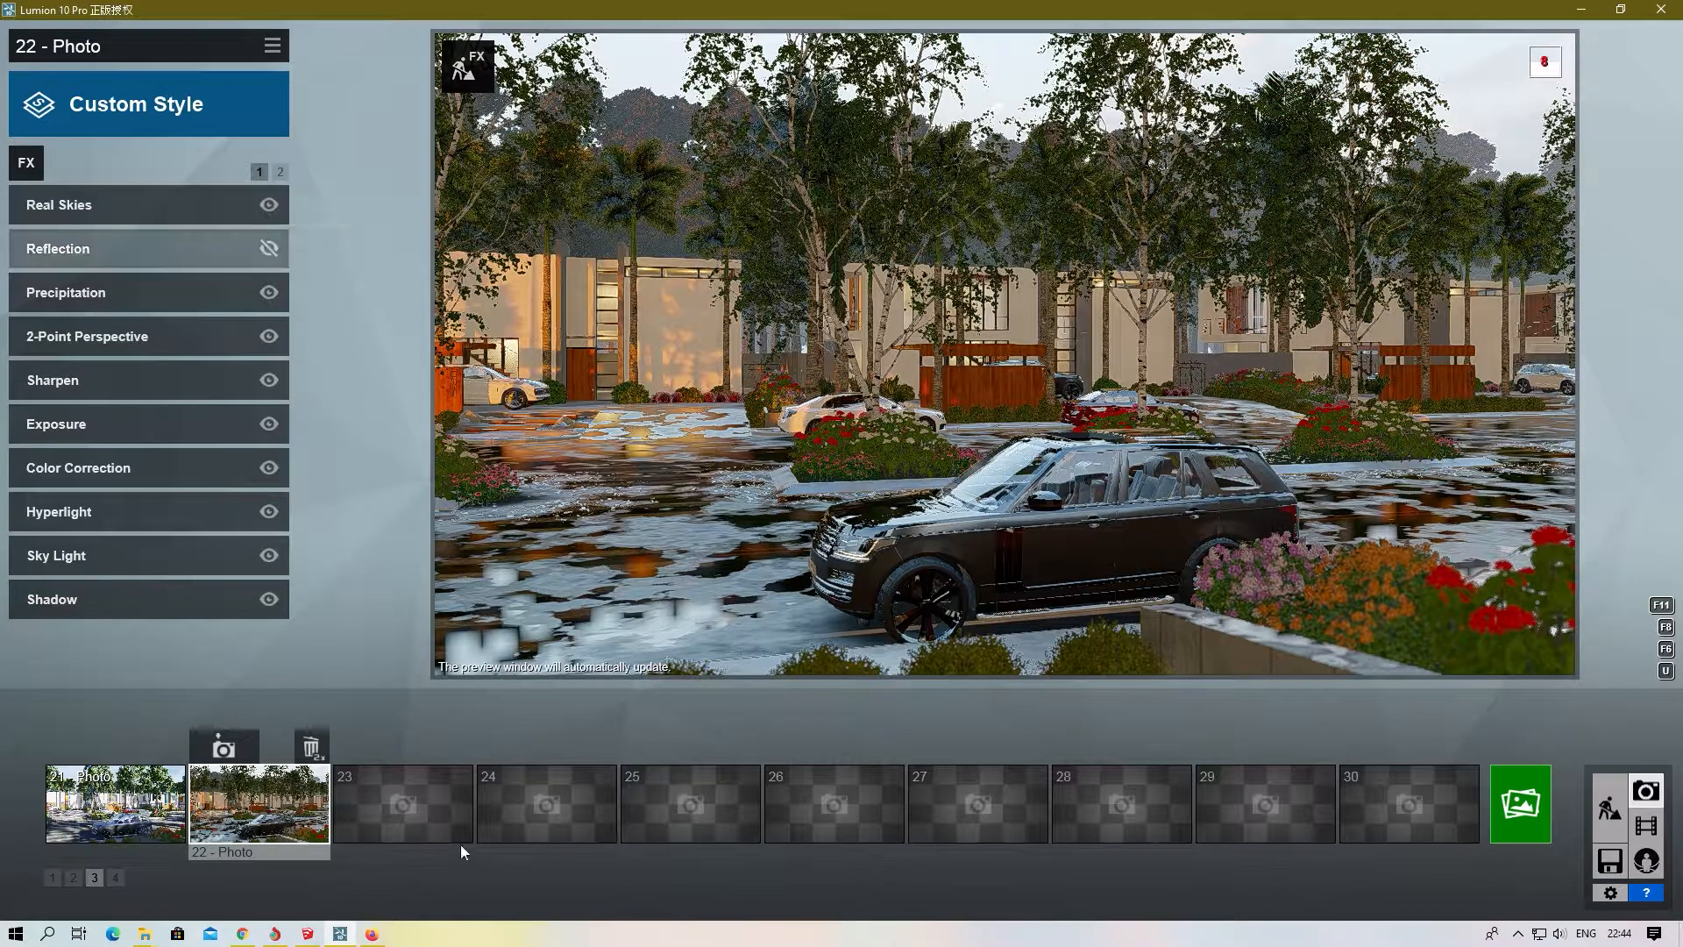
- Minimize Lumion and SketchUp to show the desktop, and return to Lumion
left_click(1582, 9)
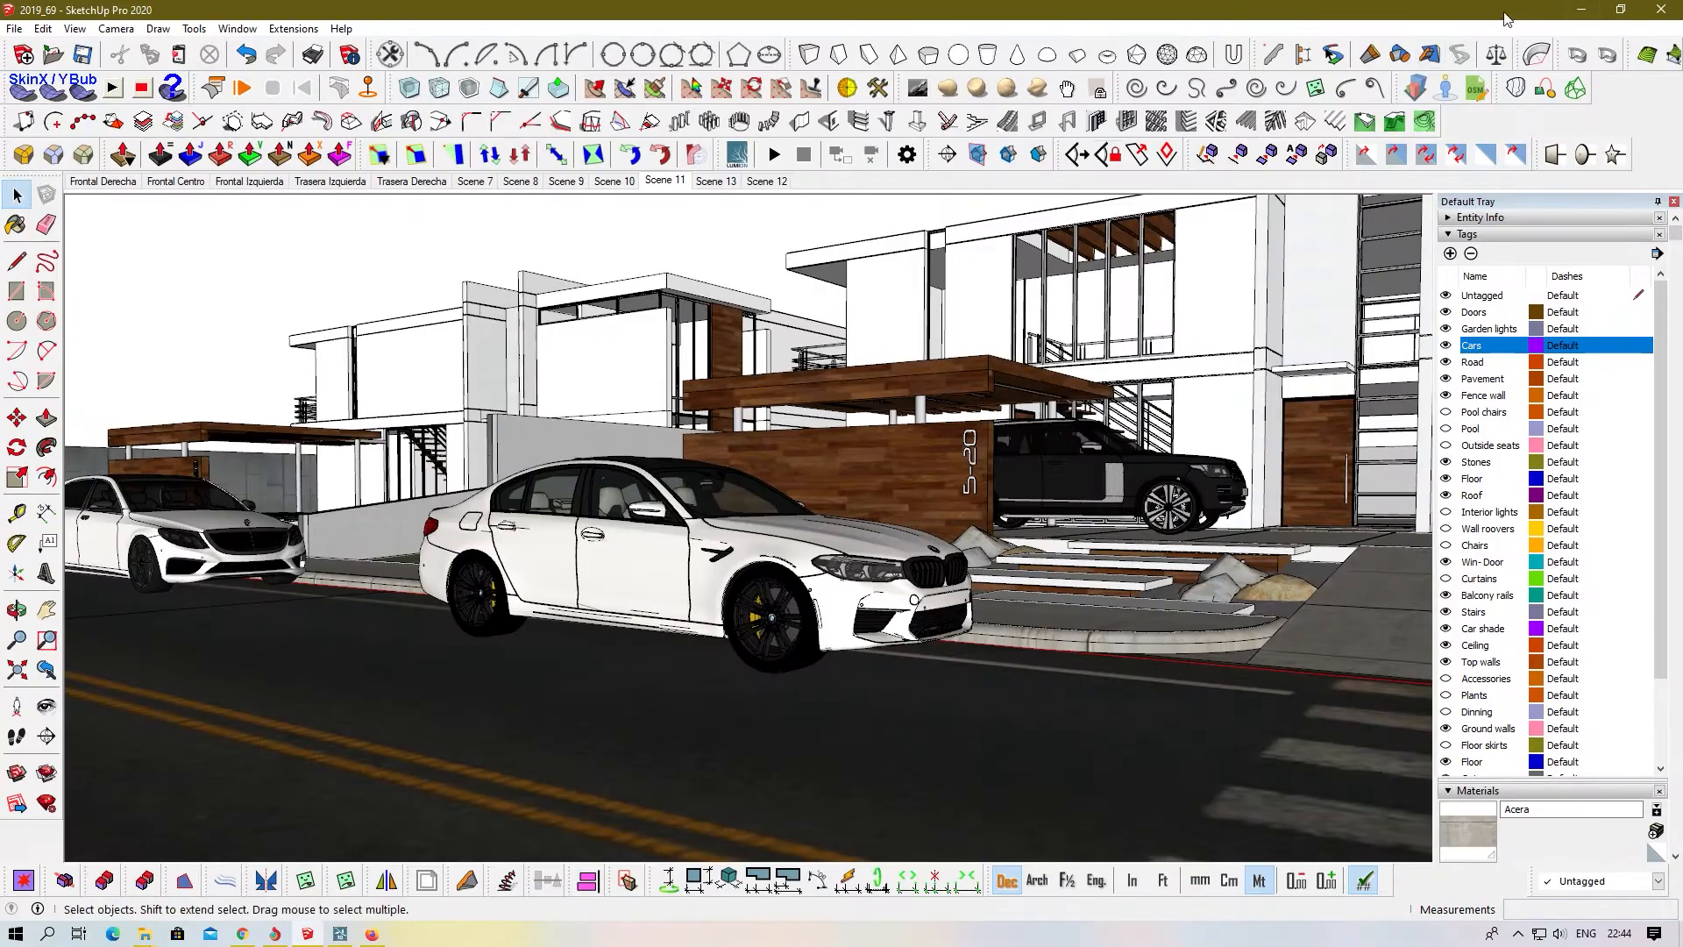
left_click(1581, 9)
right_click(1161, 168)
left_click(1184, 220)
right_click(1186, 174)
left_click(1207, 225)
right_click(766, 178)
left_click(798, 229)
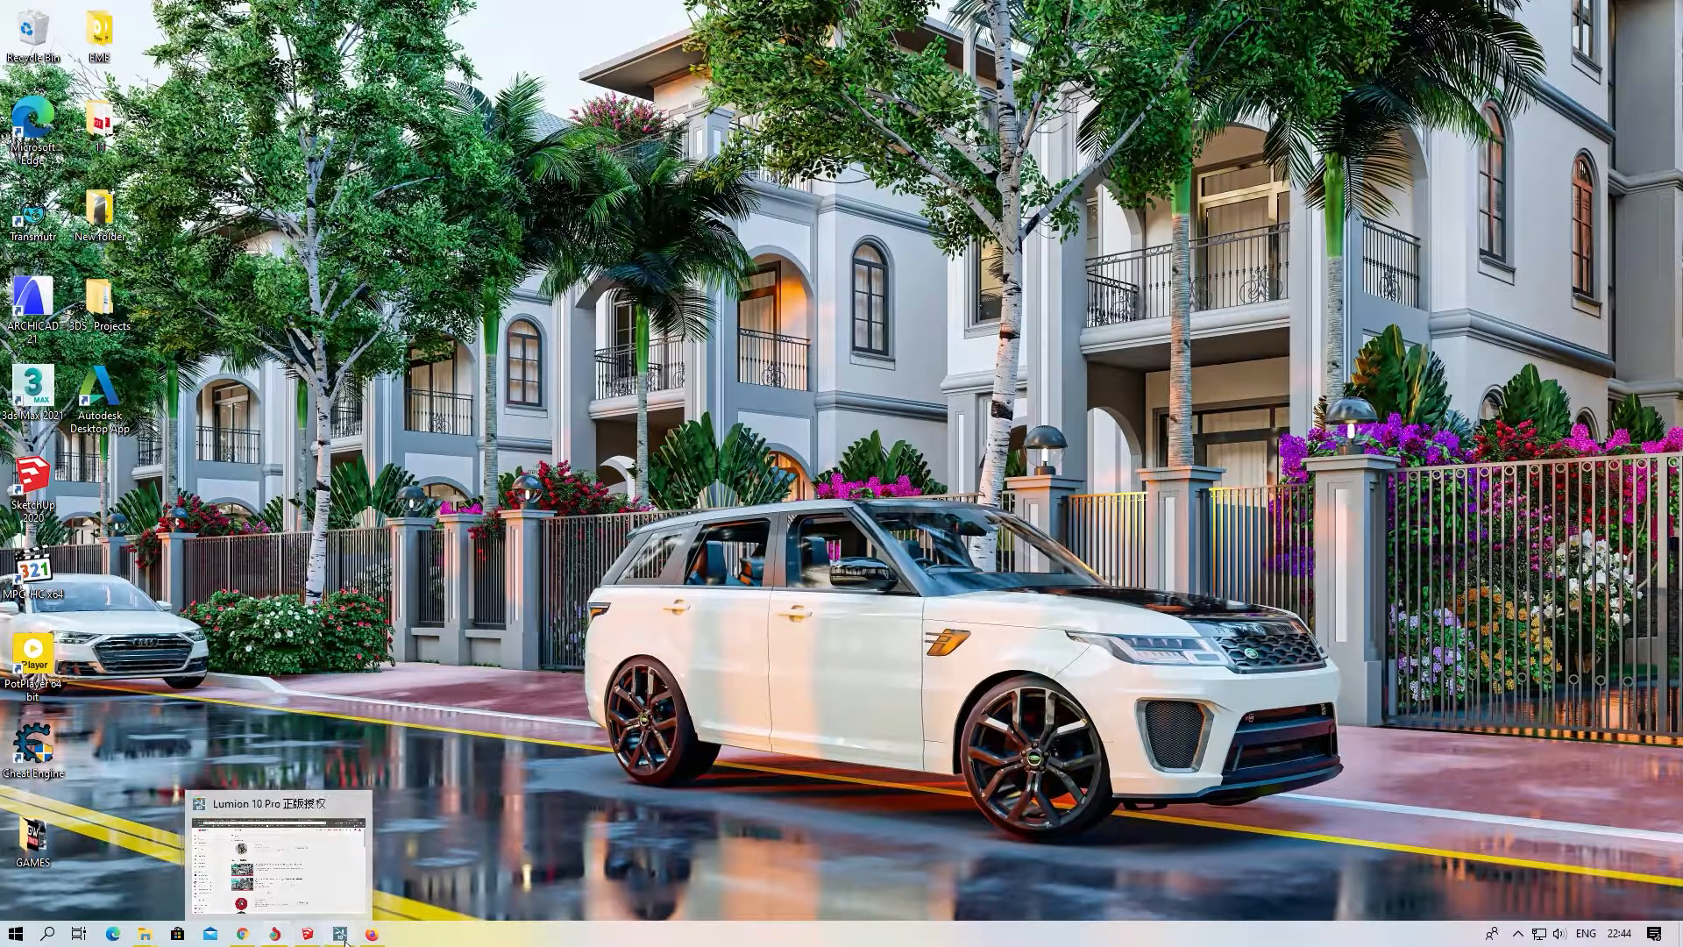
left_click(343, 936)
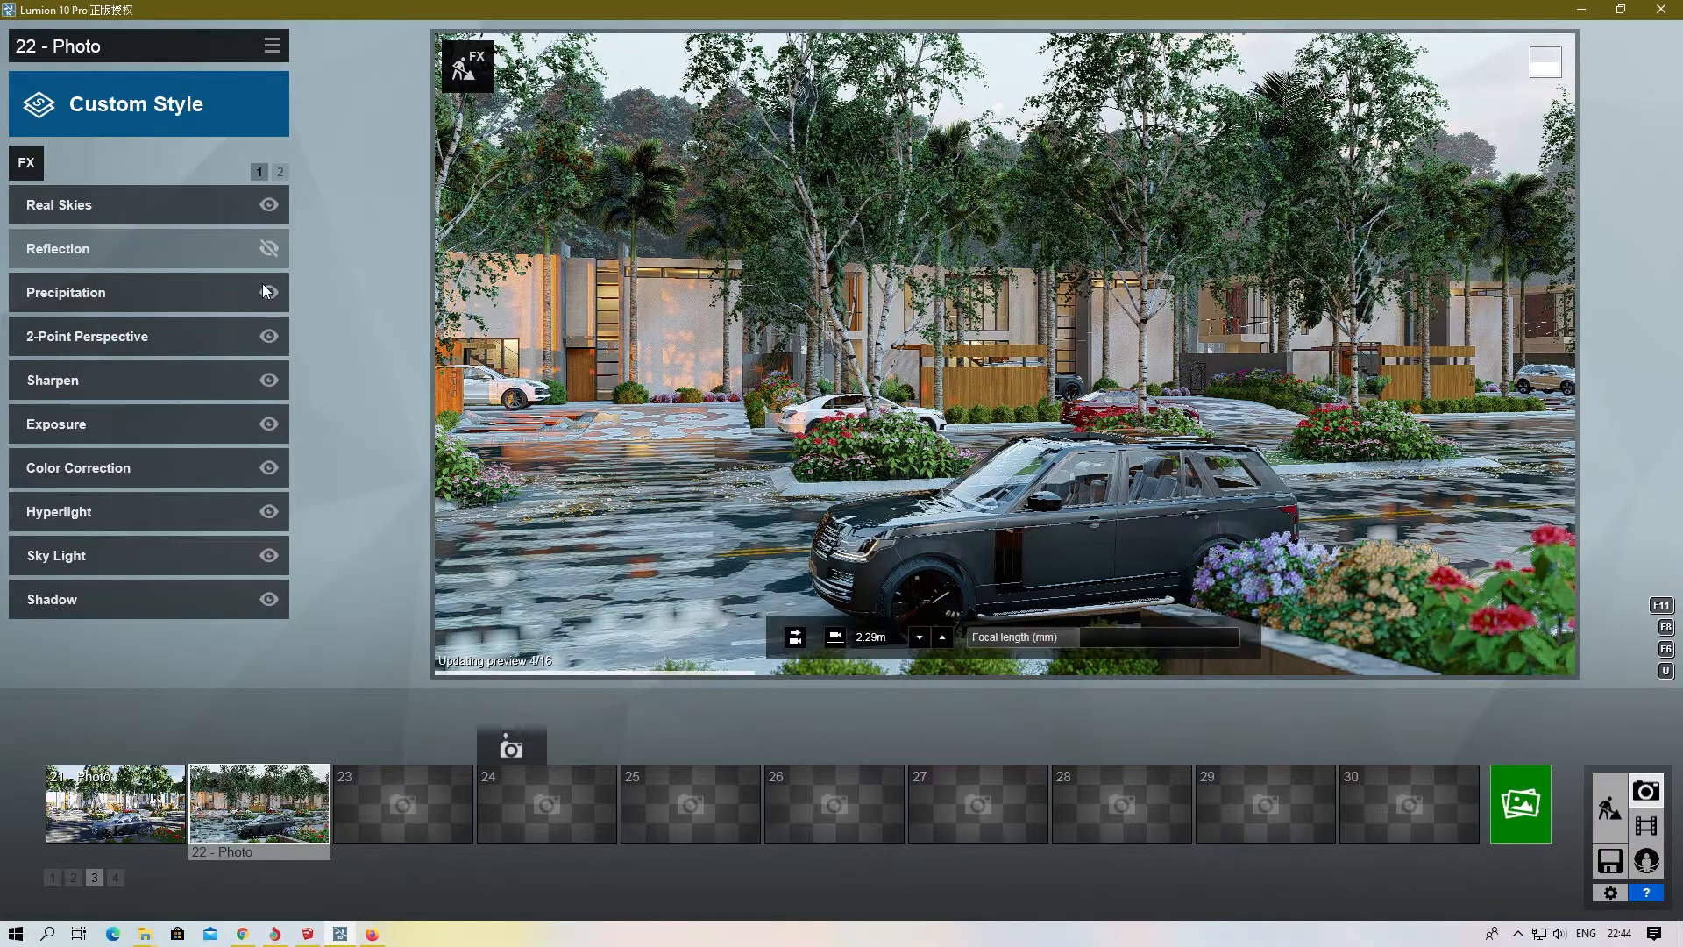
- Enable the Reflection effect and start rendering the current shot at Print size, 3840x2160
left_click(268, 249)
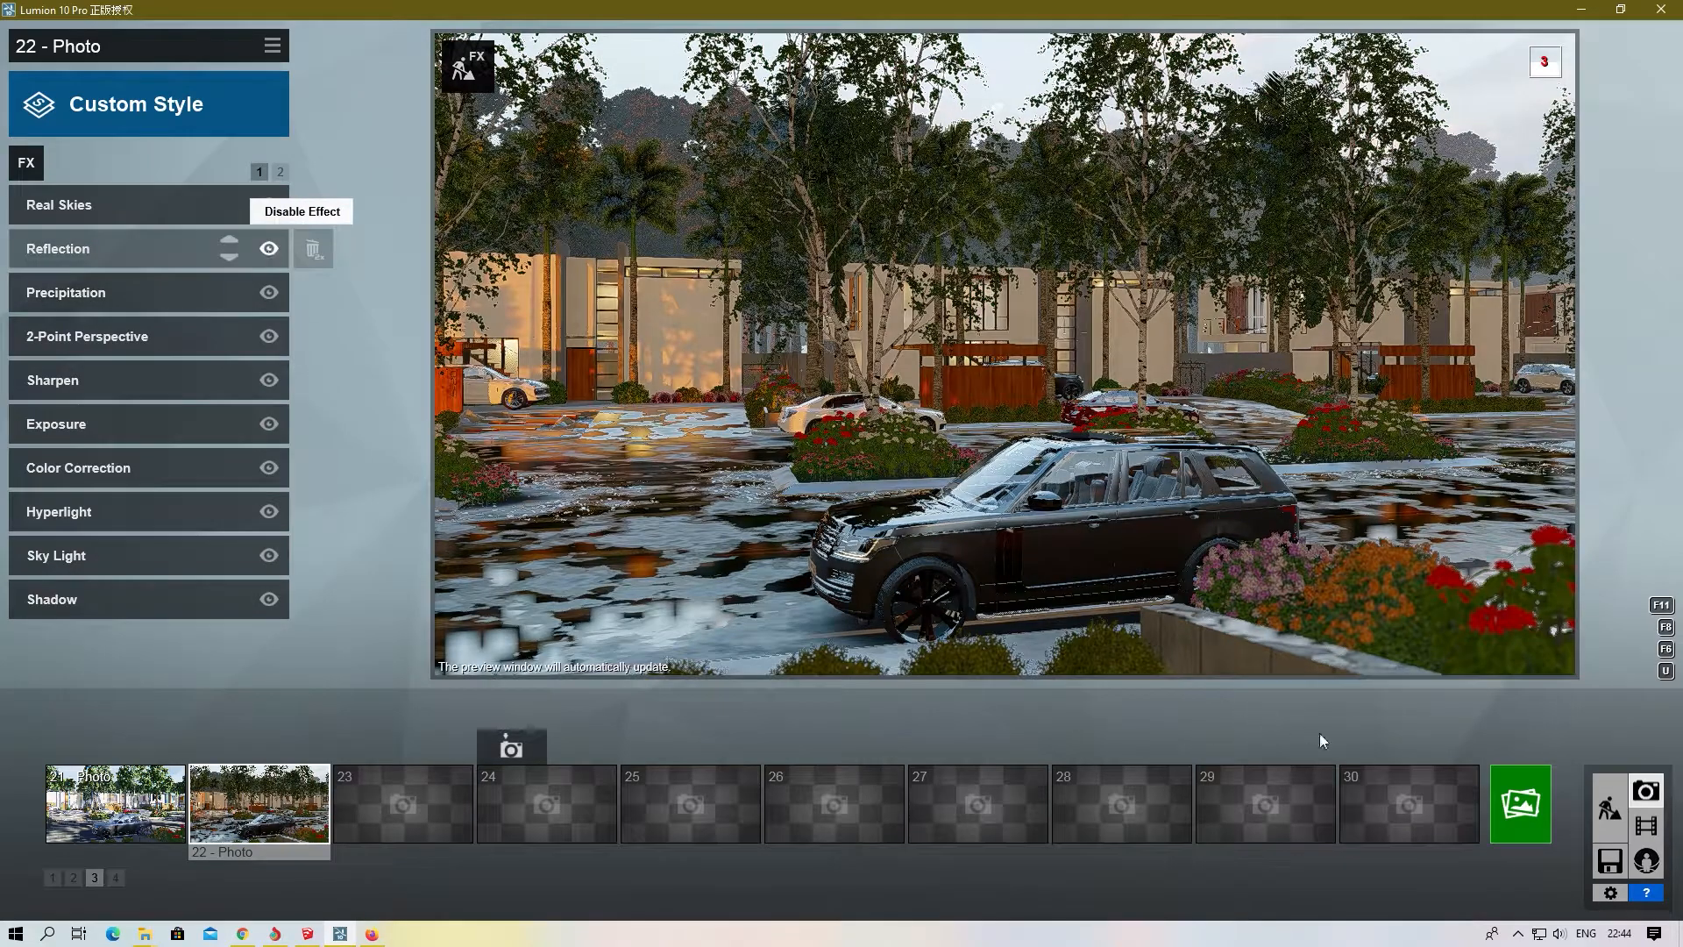
left_click(1519, 815)
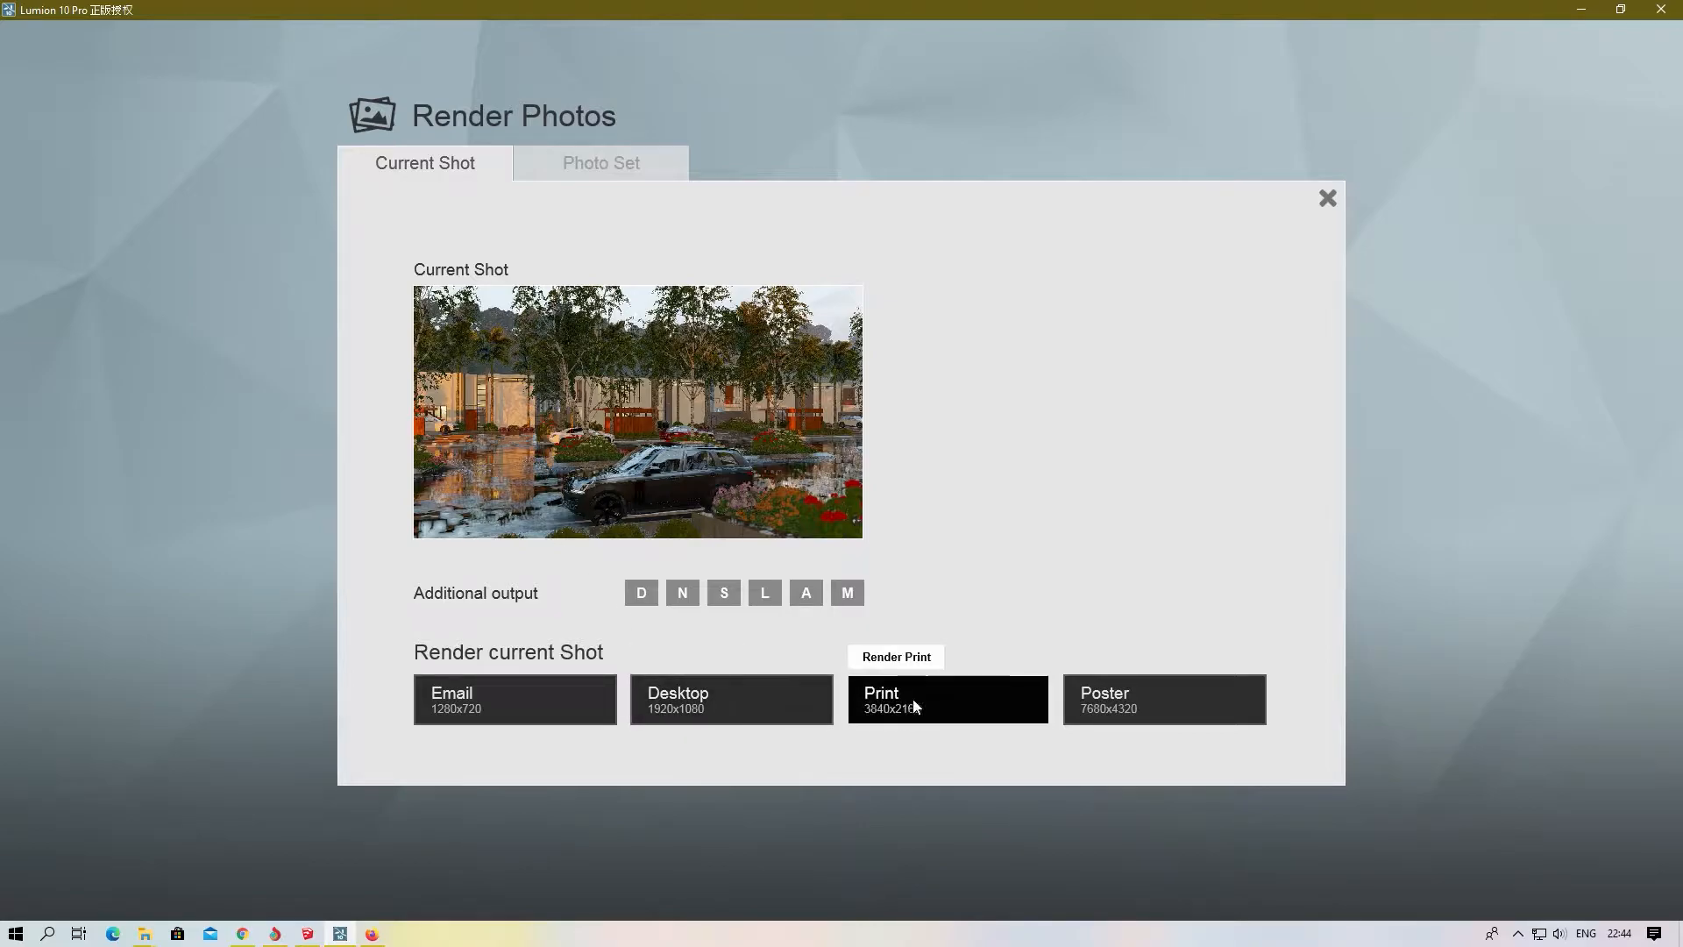
left_click(914, 706)
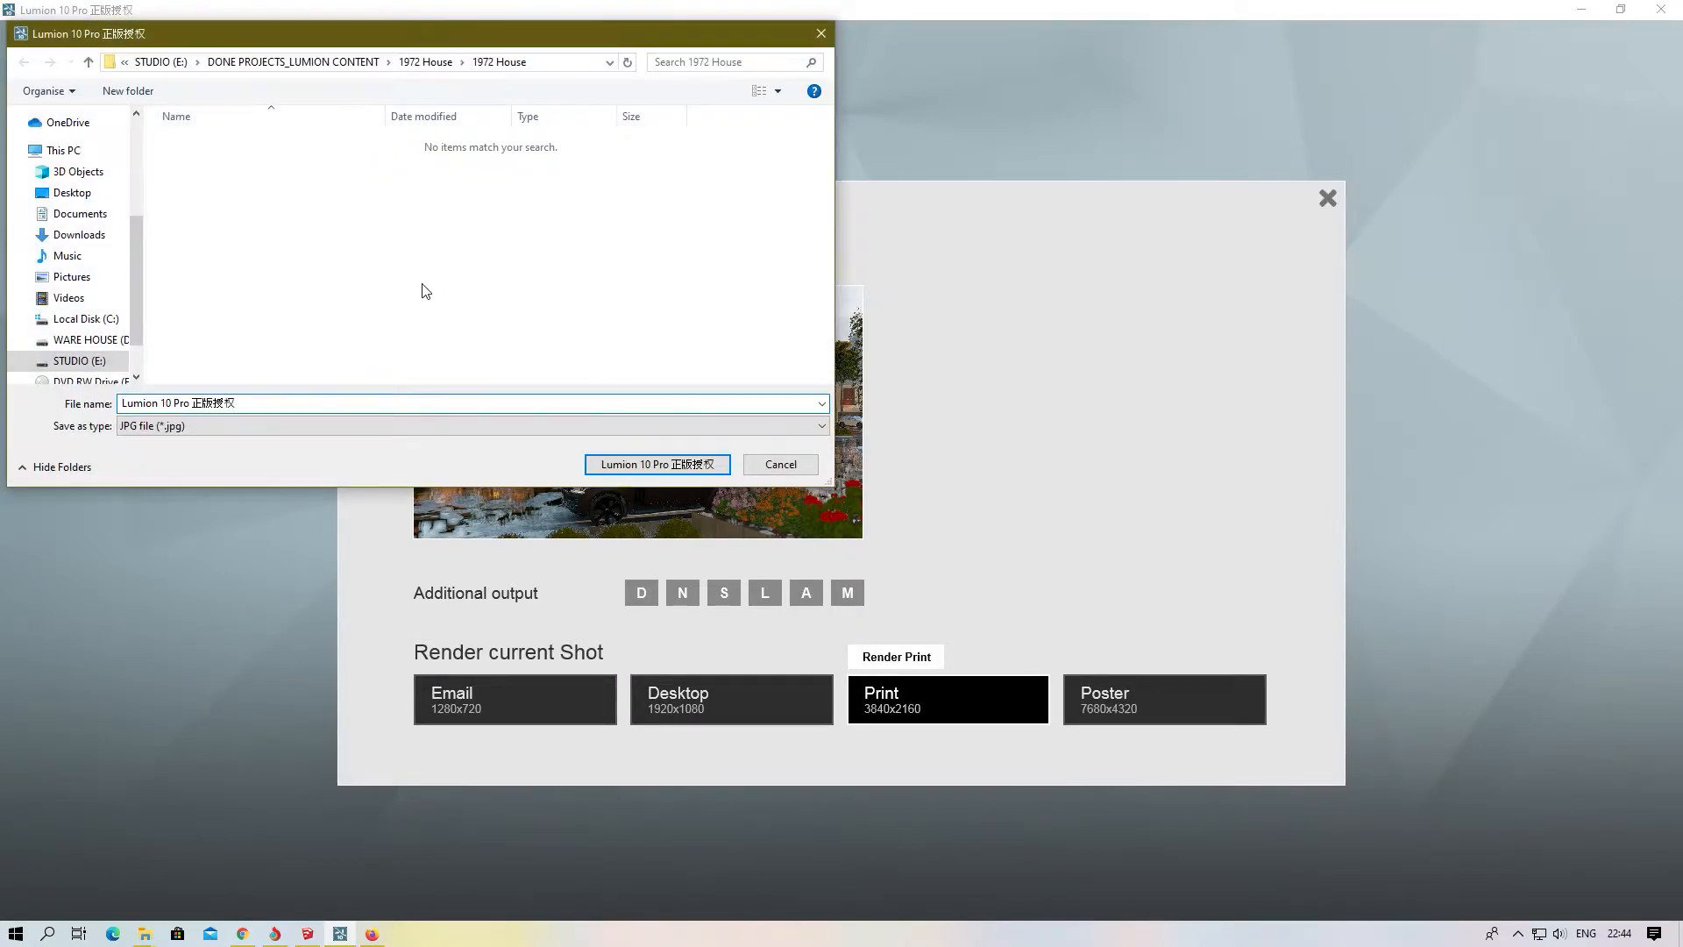
- Create a folder named NEW inside the 2019_69 folder of DONE PROJECTS_LUMION CONTENT and open it as the save location
left_click_drag(488, 42, 583, 130)
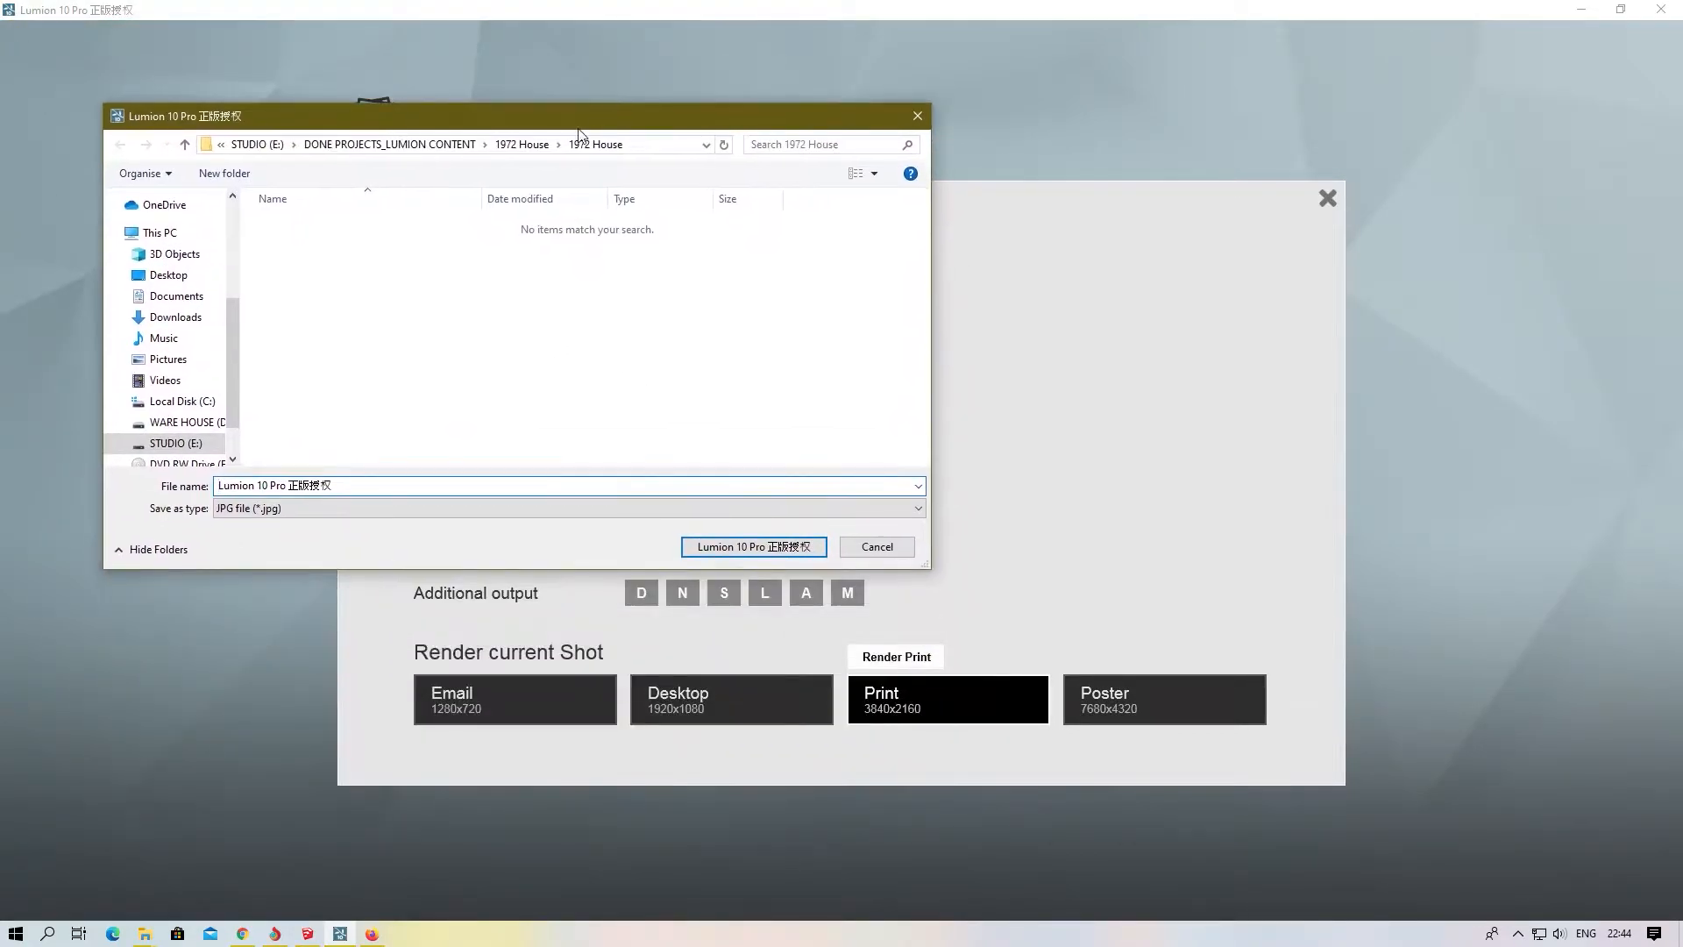
left_click(422, 158)
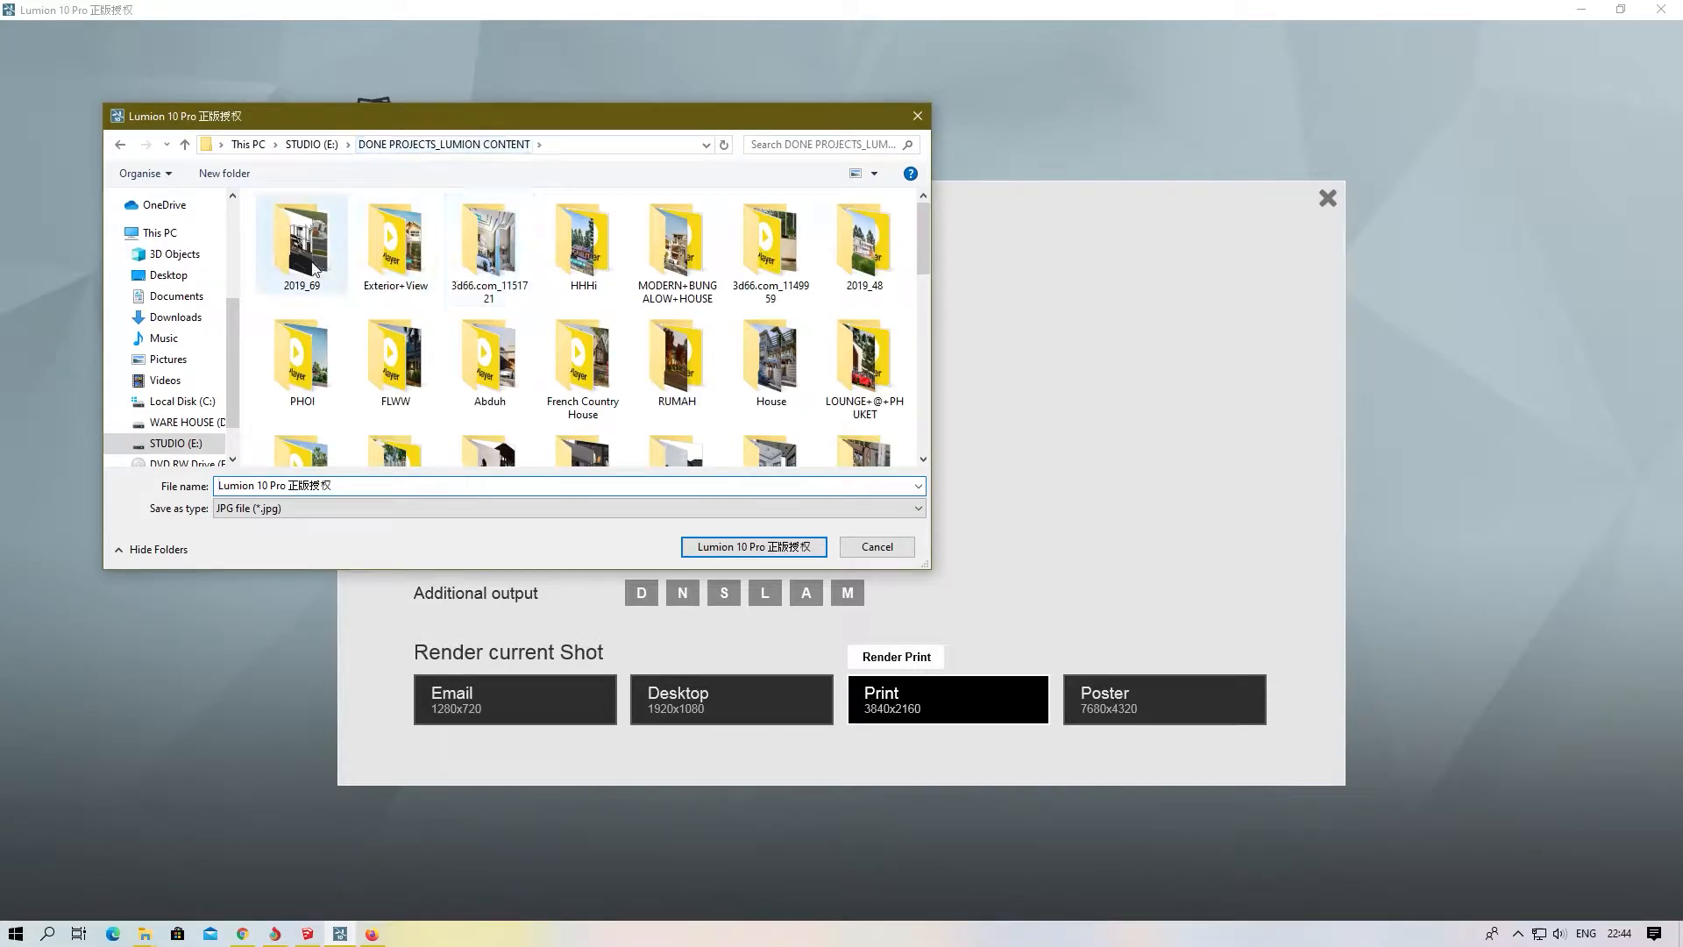
double_click(306, 254)
left_click(224, 173)
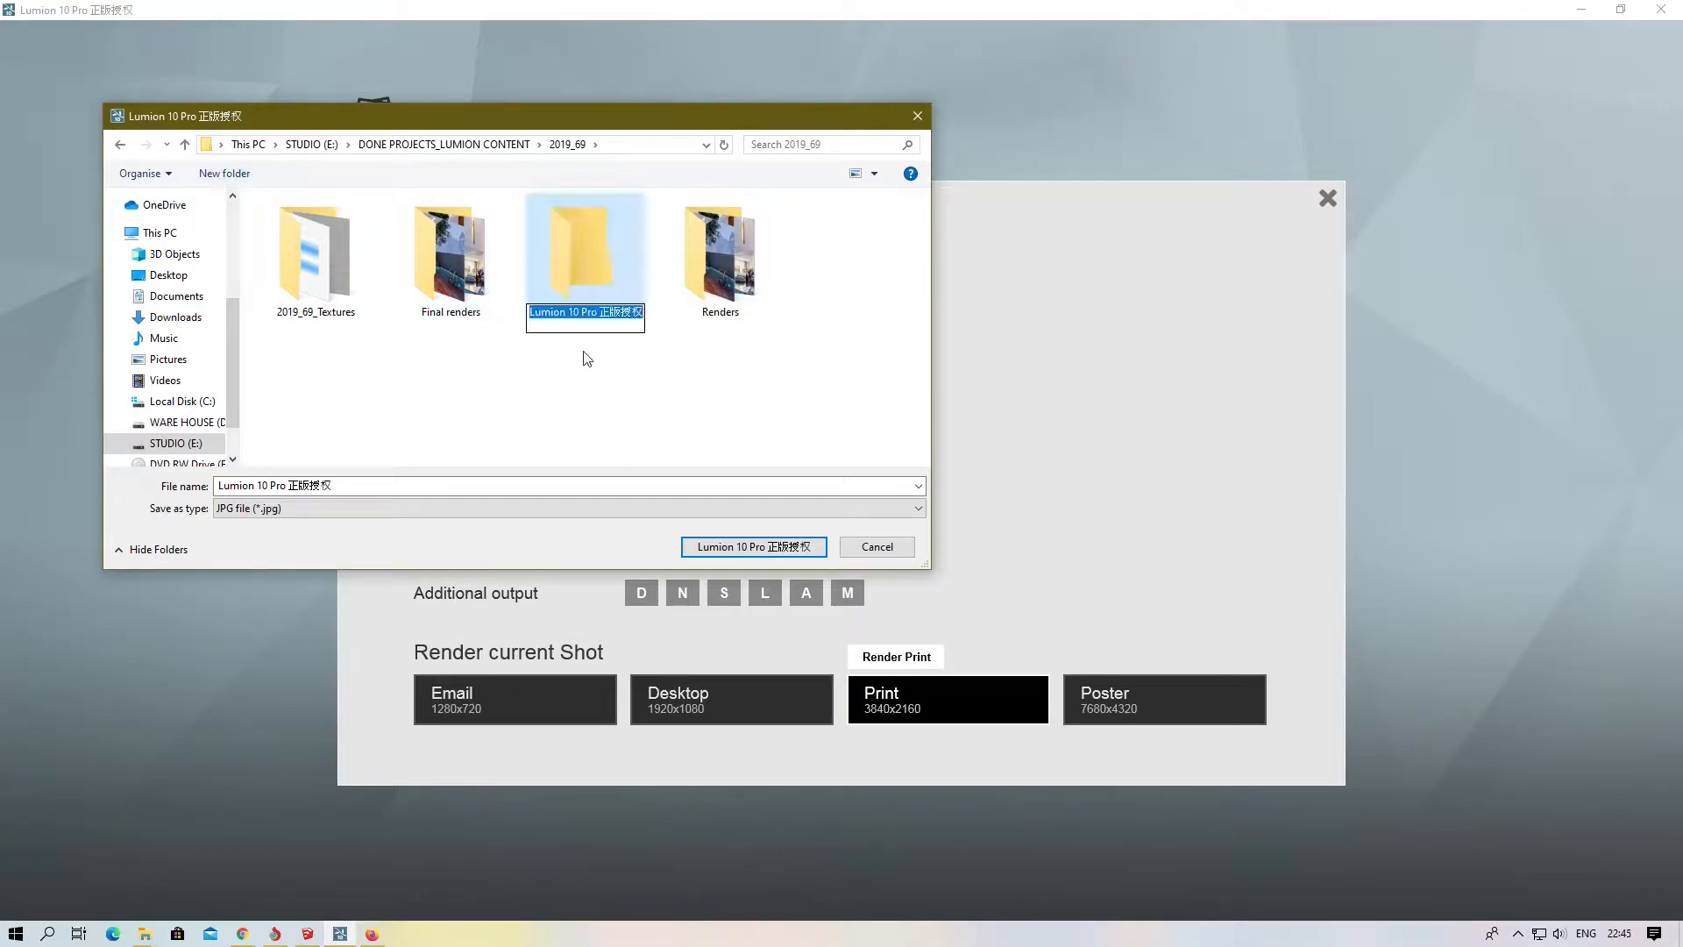
type("NEW")
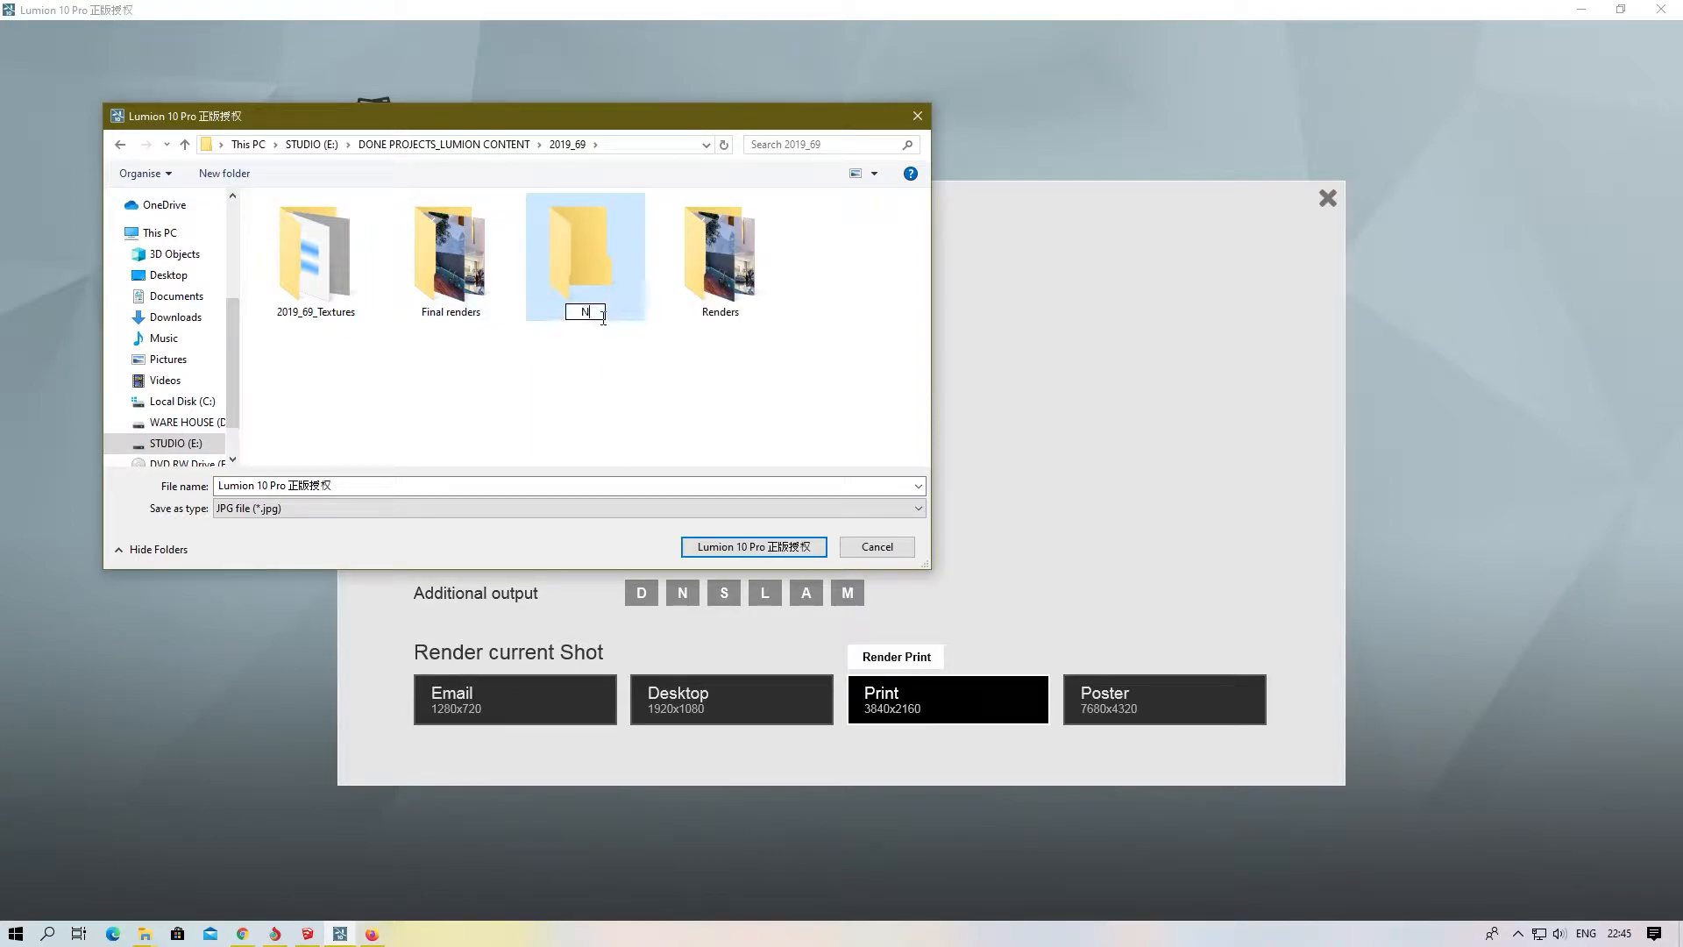
key("Return")
key("Return")
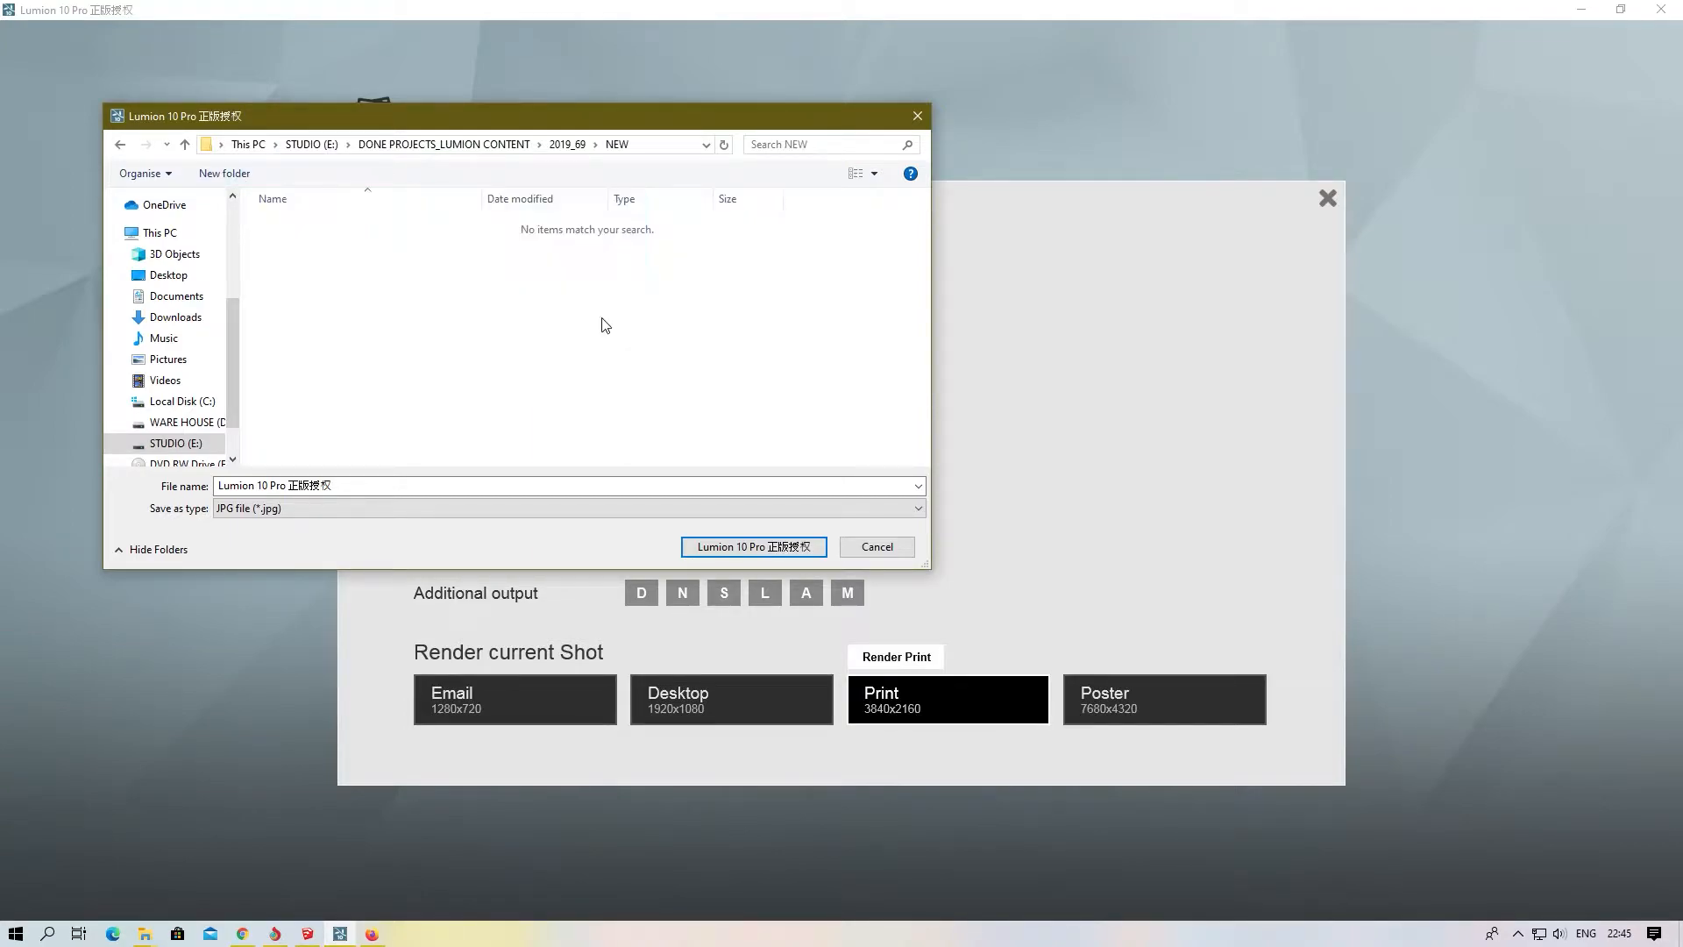
- Name the output image 1 as a JPG file and start the Print-size render into the NEW folder
left_click(565, 488)
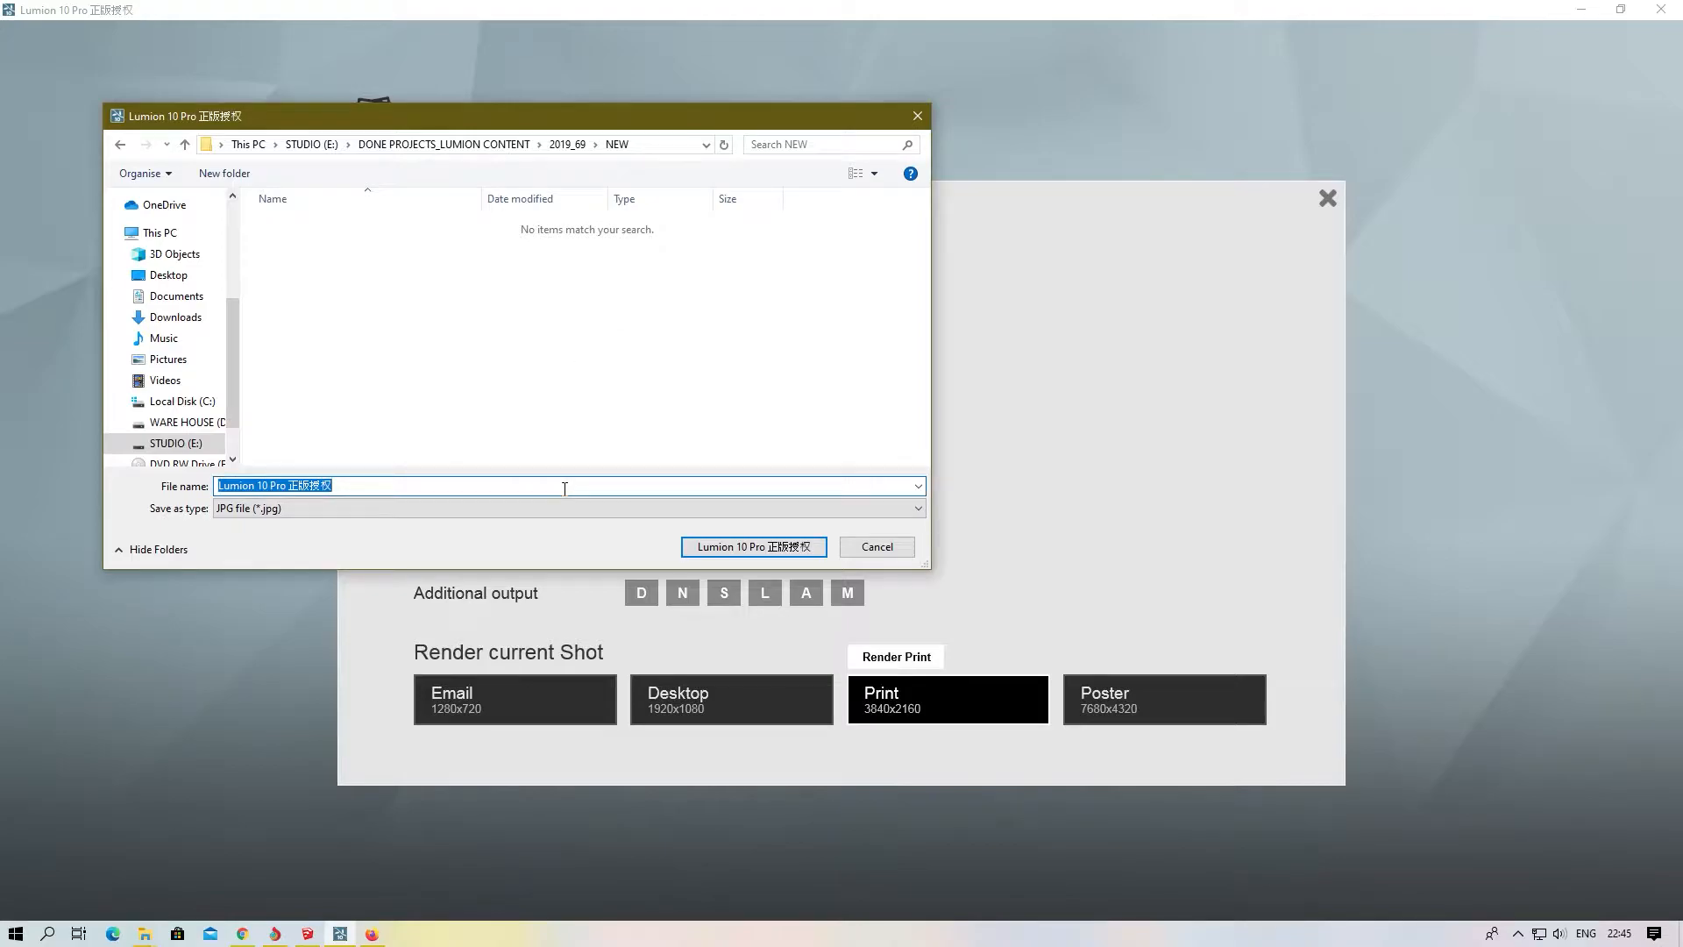
type("1")
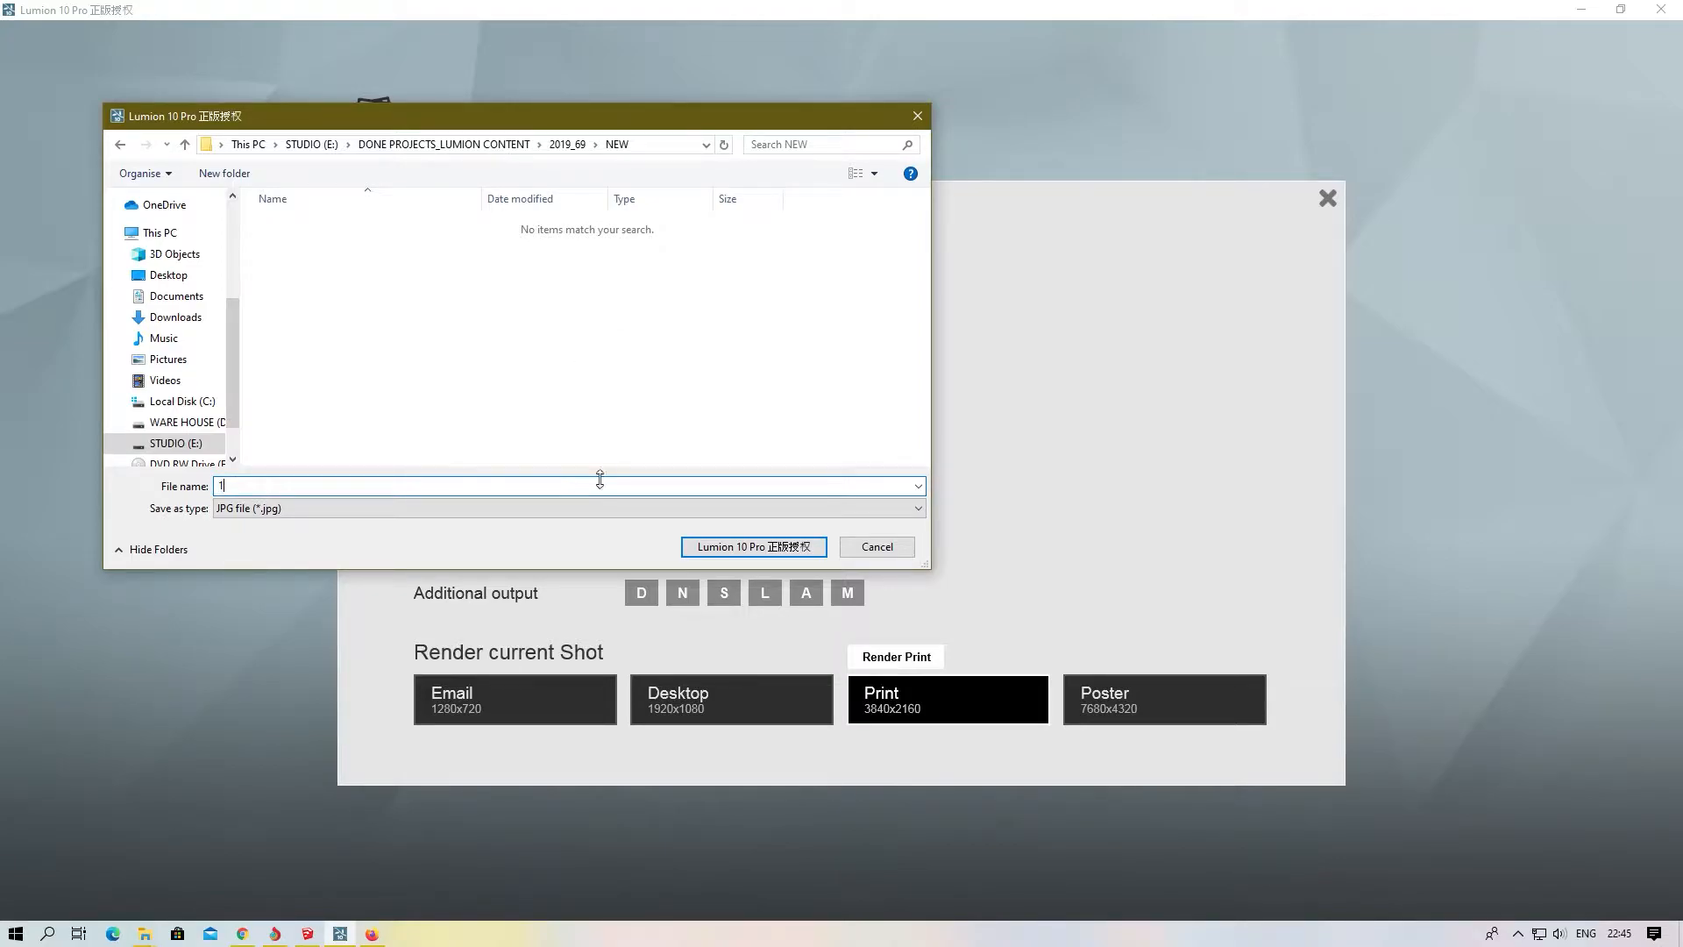
left_click(749, 546)
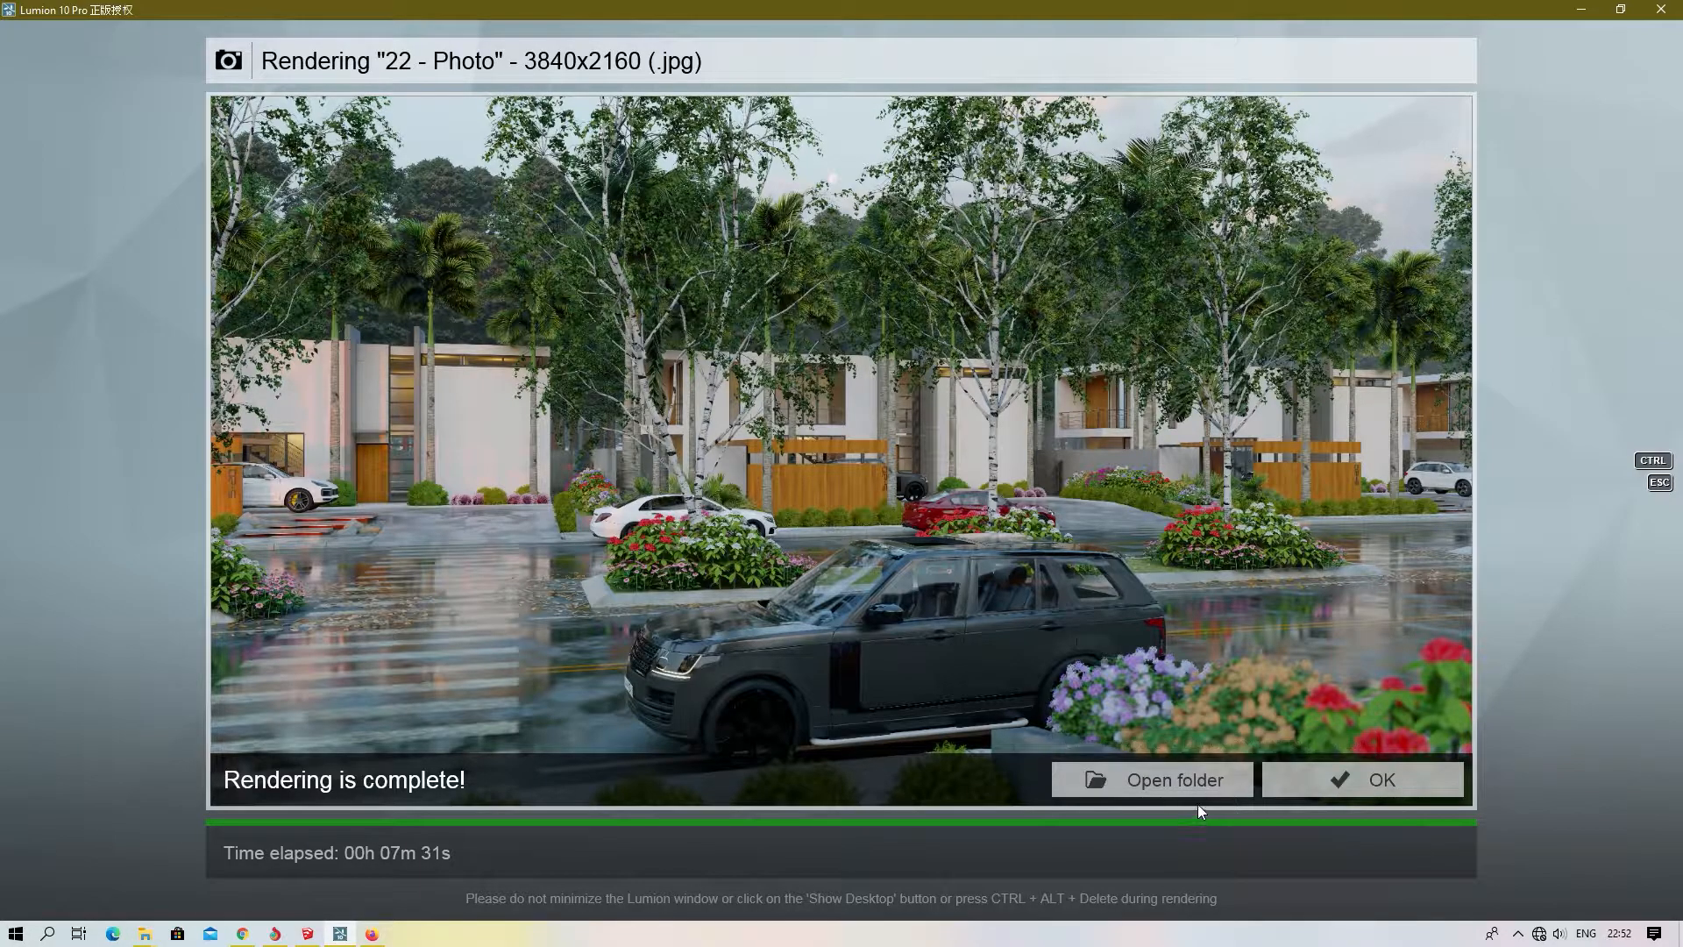
- Close the finished render and disable the Reflection effect on photo 22
left_click(1375, 780)
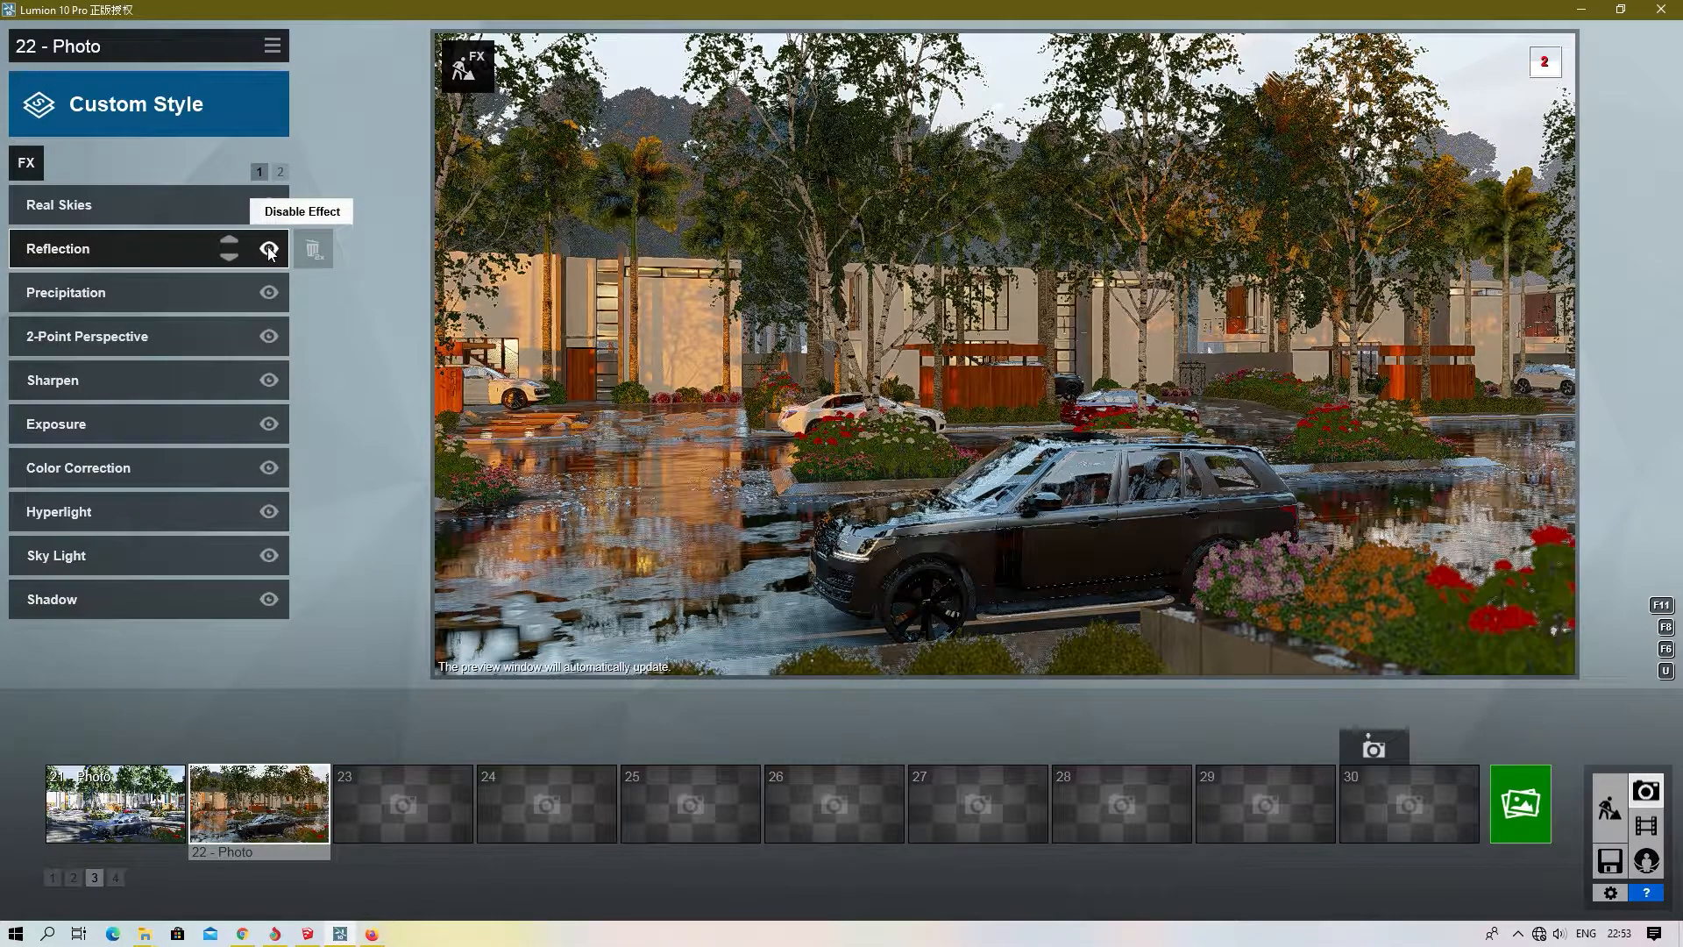
left_click(268, 250)
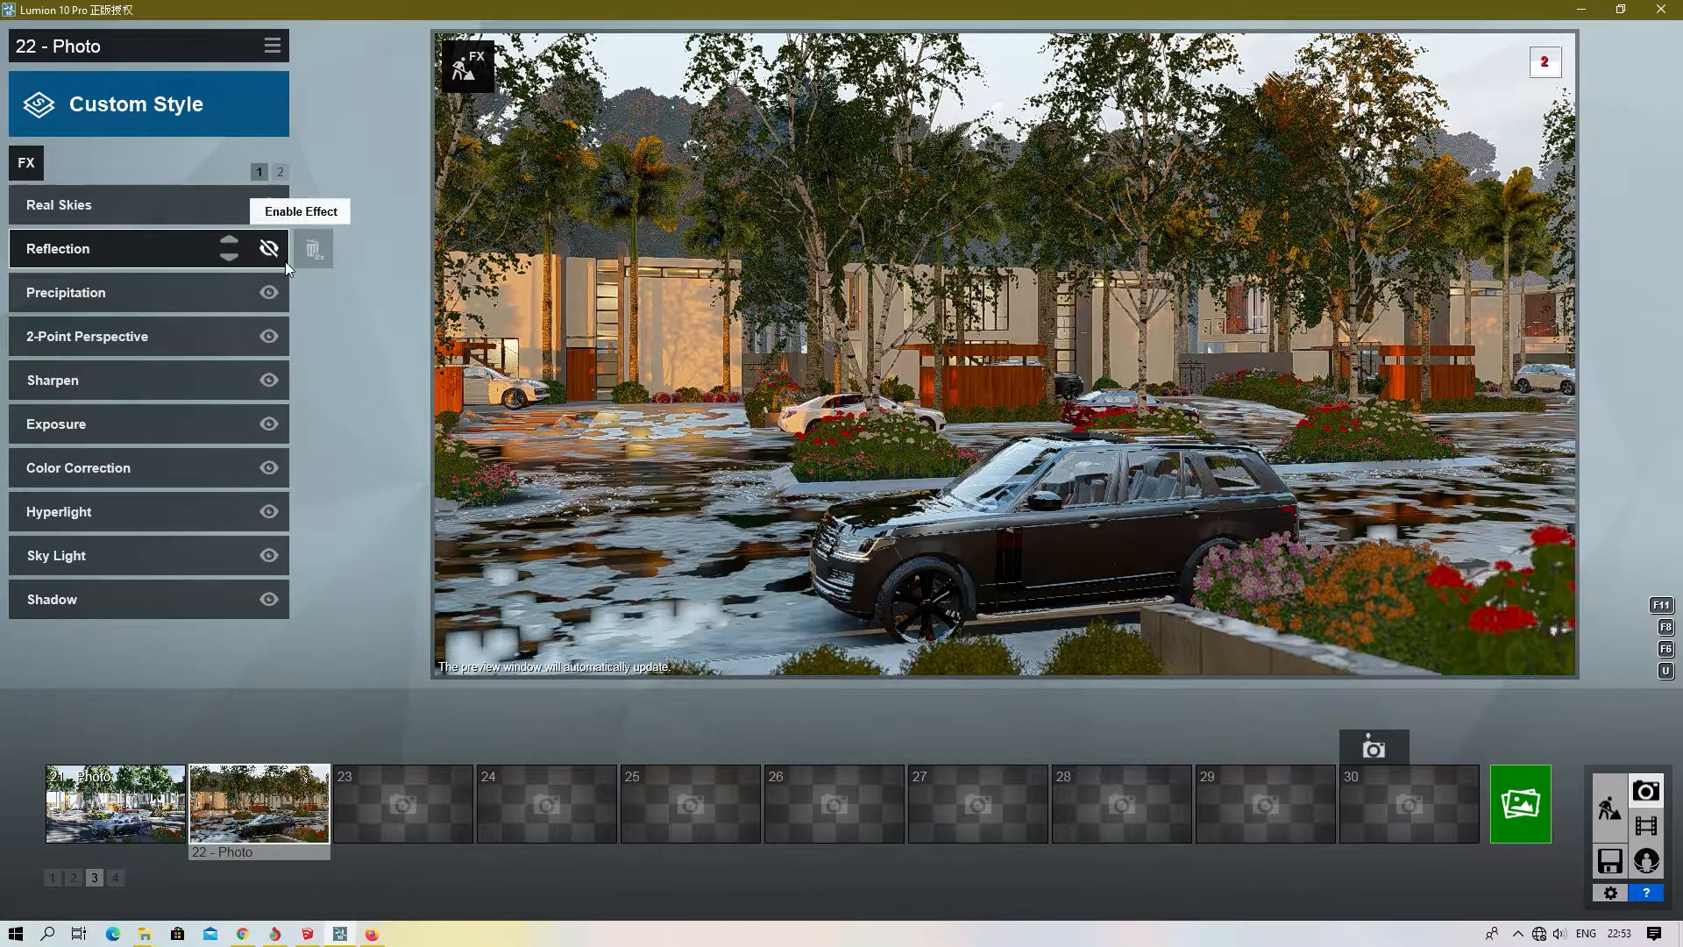
- Minimize Lumion and refresh the desktop
left_click(1598, 11)
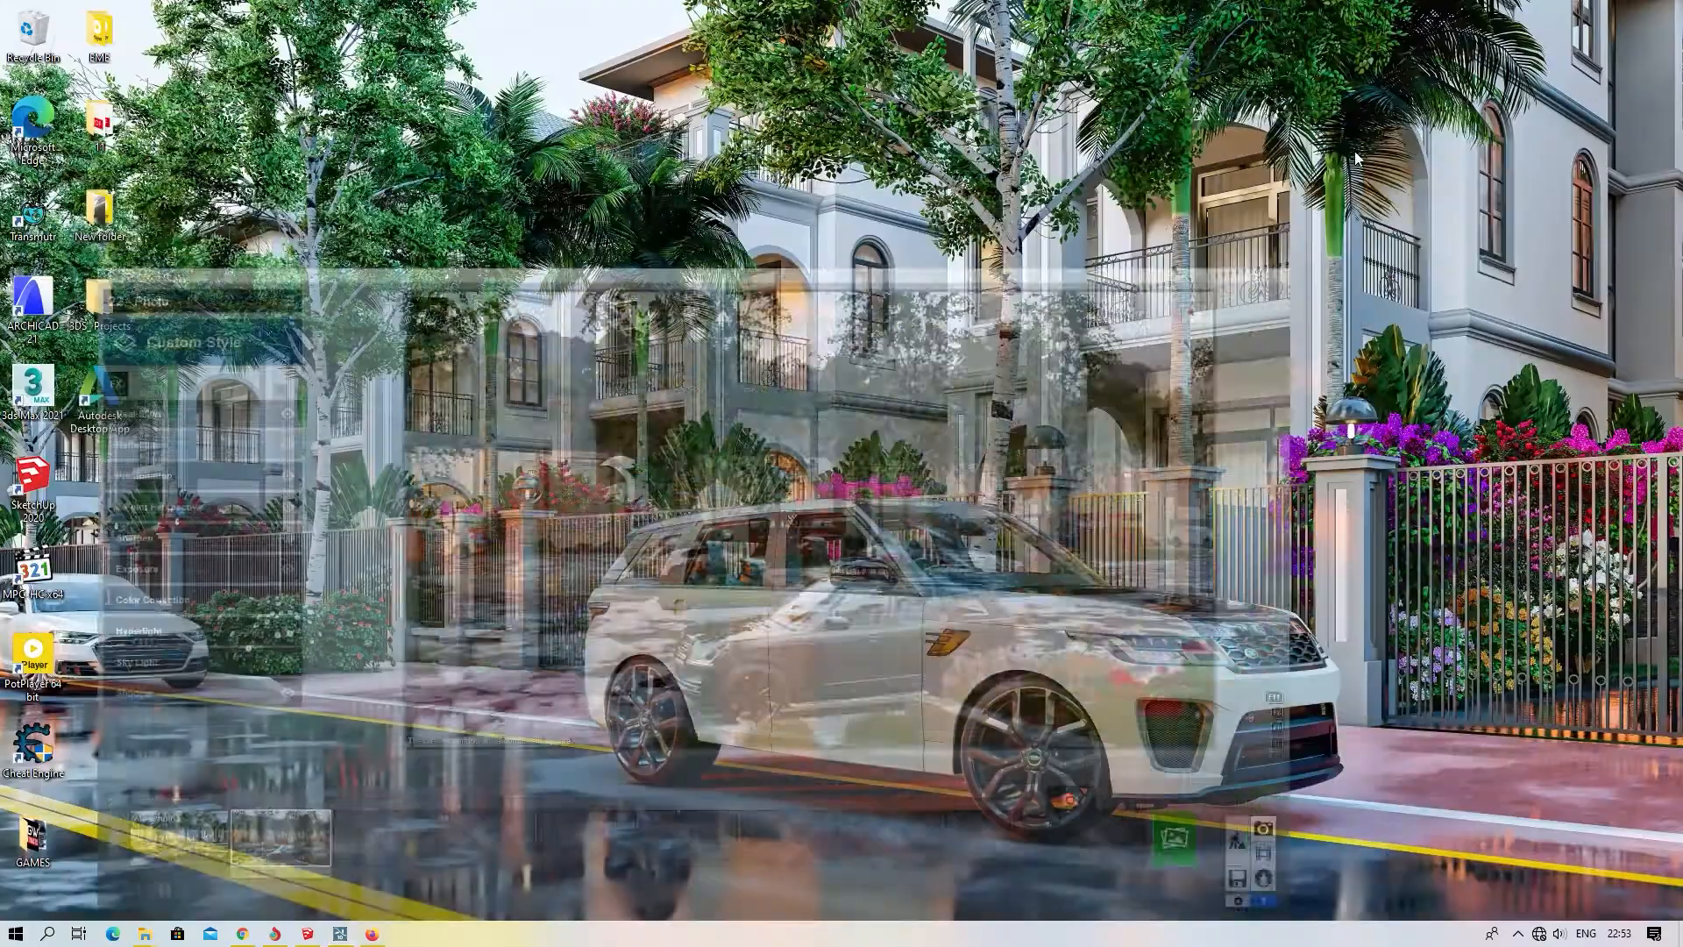
right_click(866, 266)
left_click(915, 318)
right_click(715, 158)
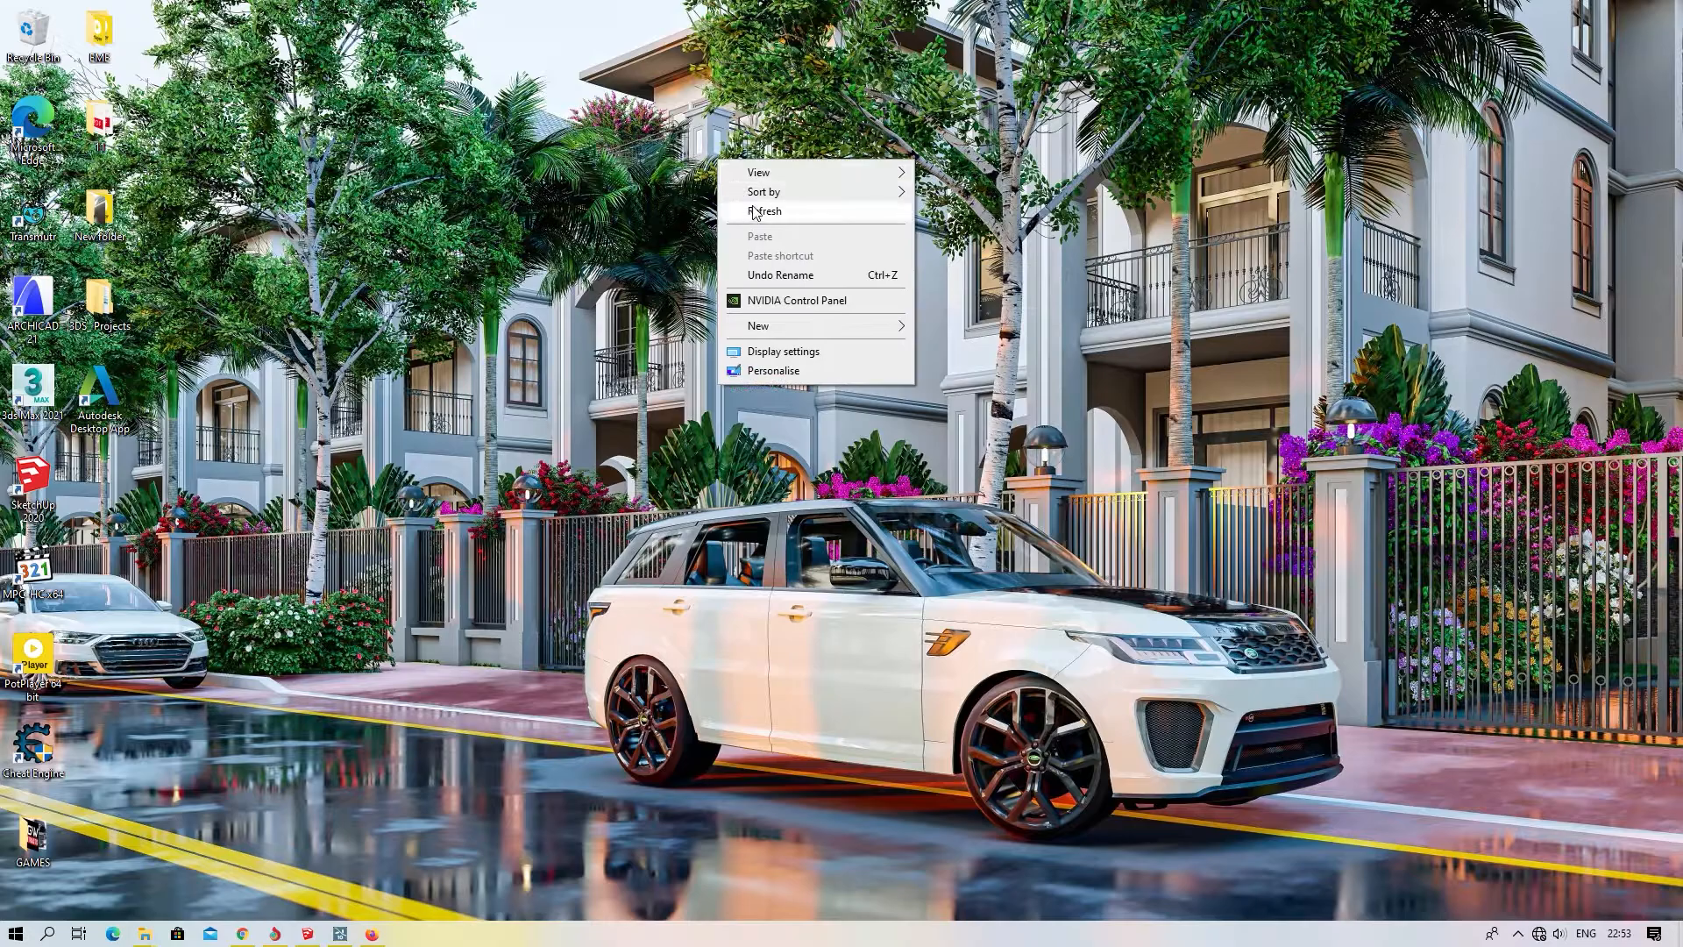
left_click(761, 213)
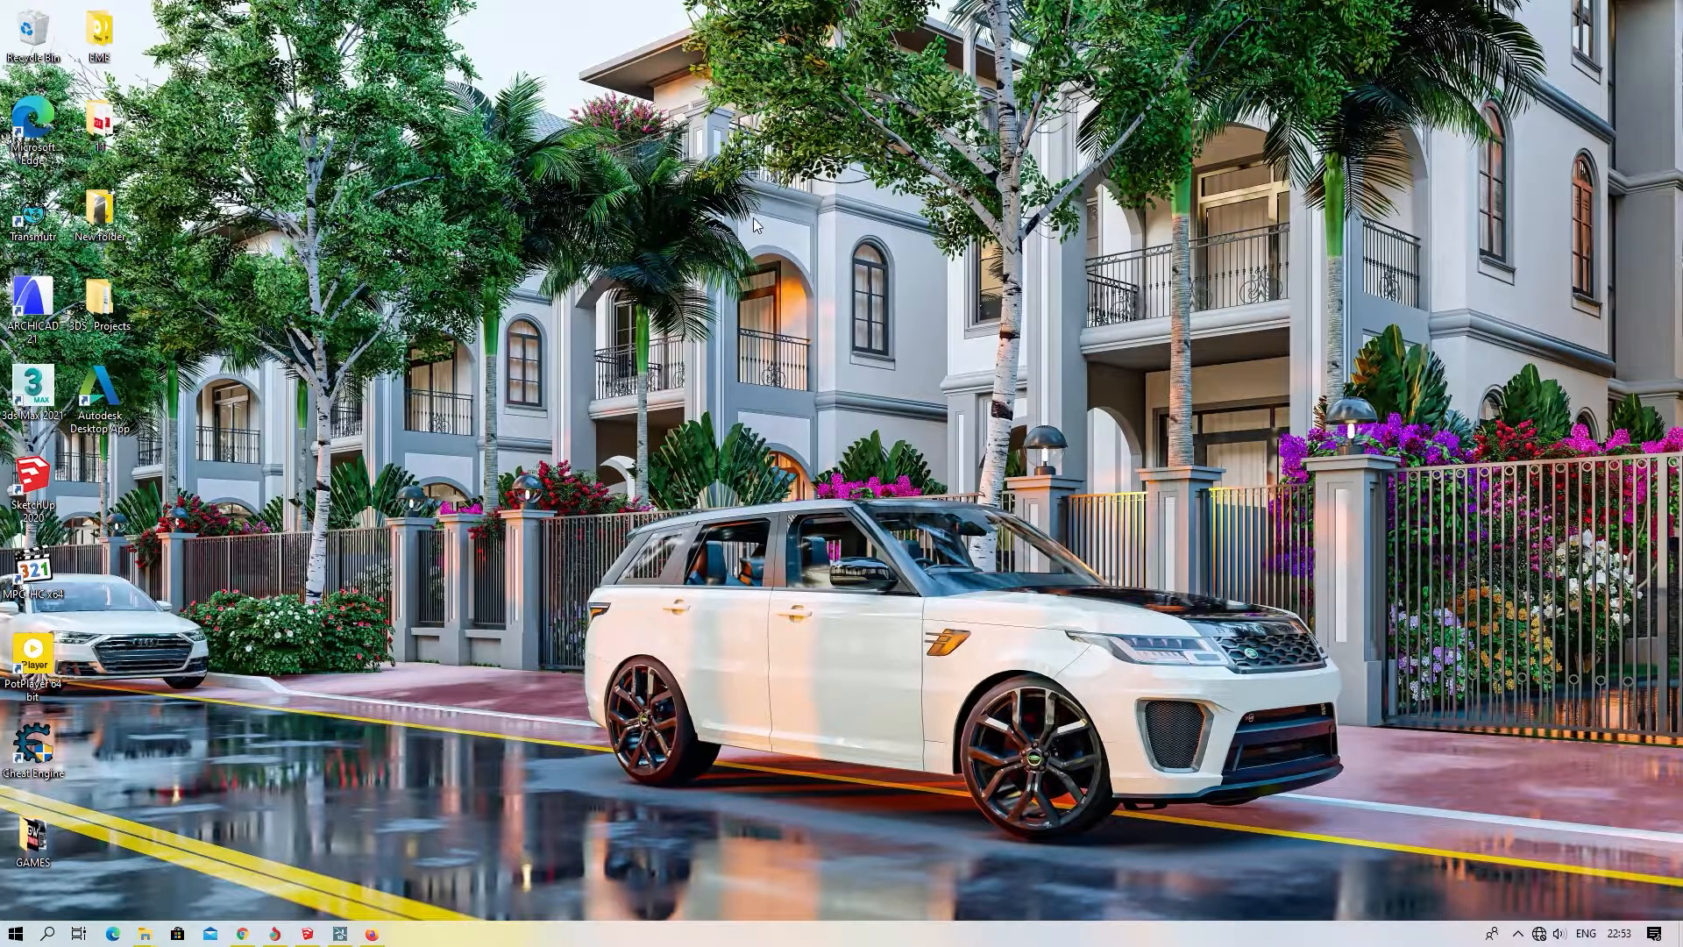
right_click(466, 279)
left_click(504, 334)
- Launch Adobe Photoshop 2020 and open the rendered image 1 in it from File Explorer's recent files
left_click(16, 934)
left_click(1429, 238)
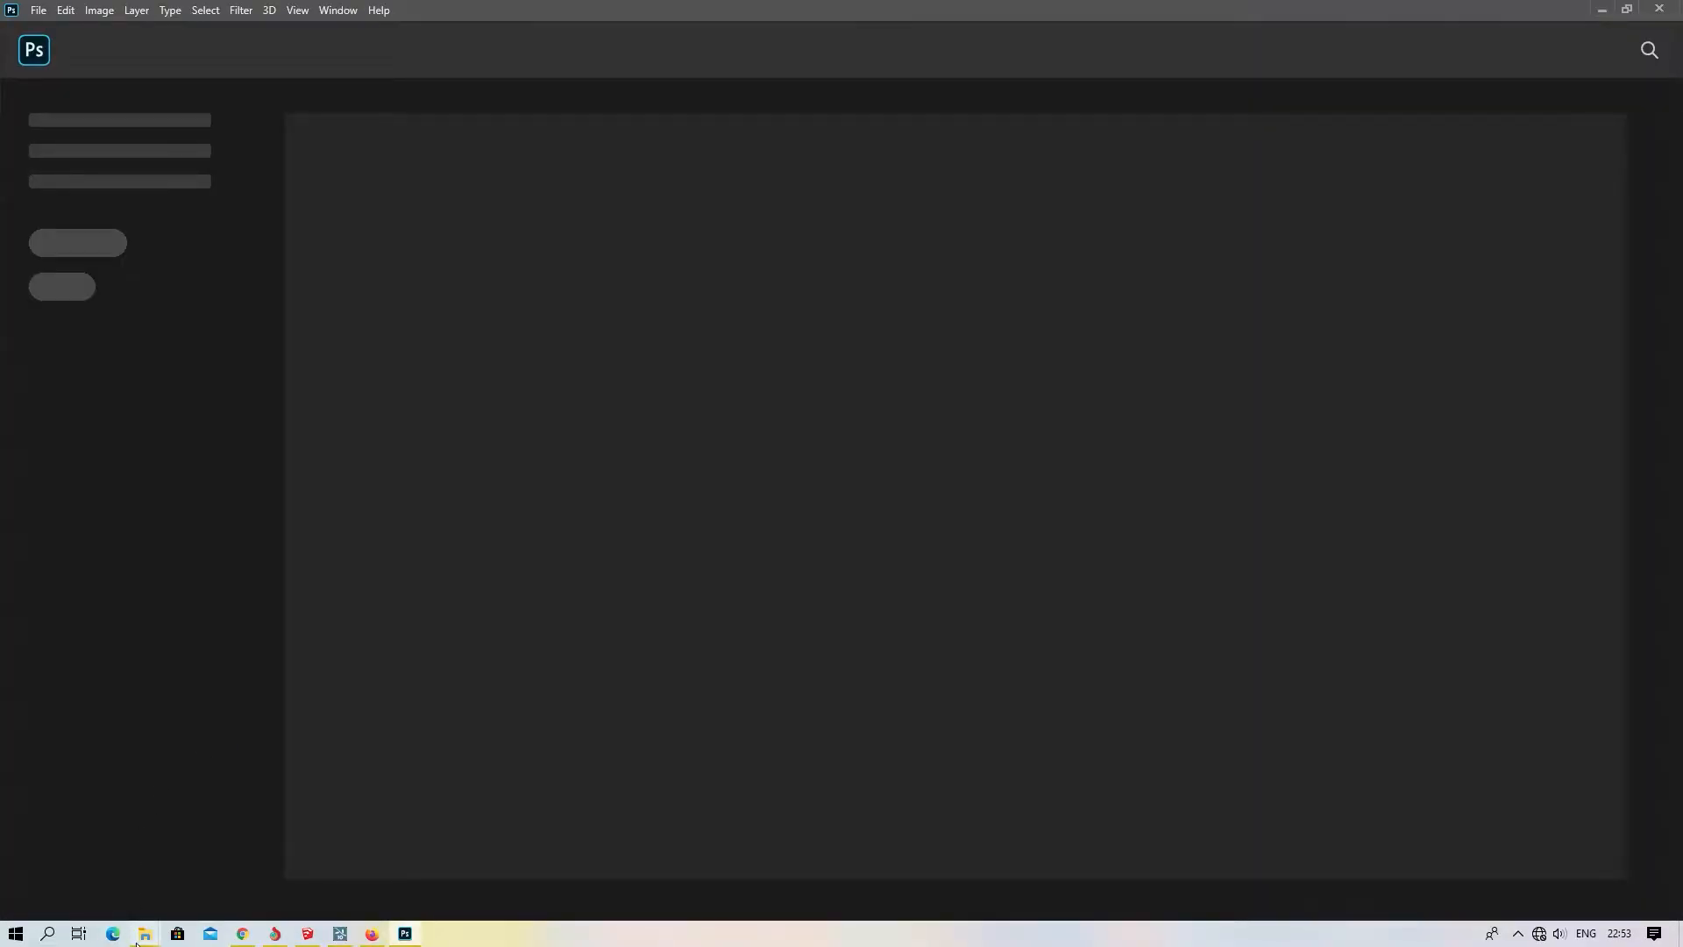
right_click(145, 934)
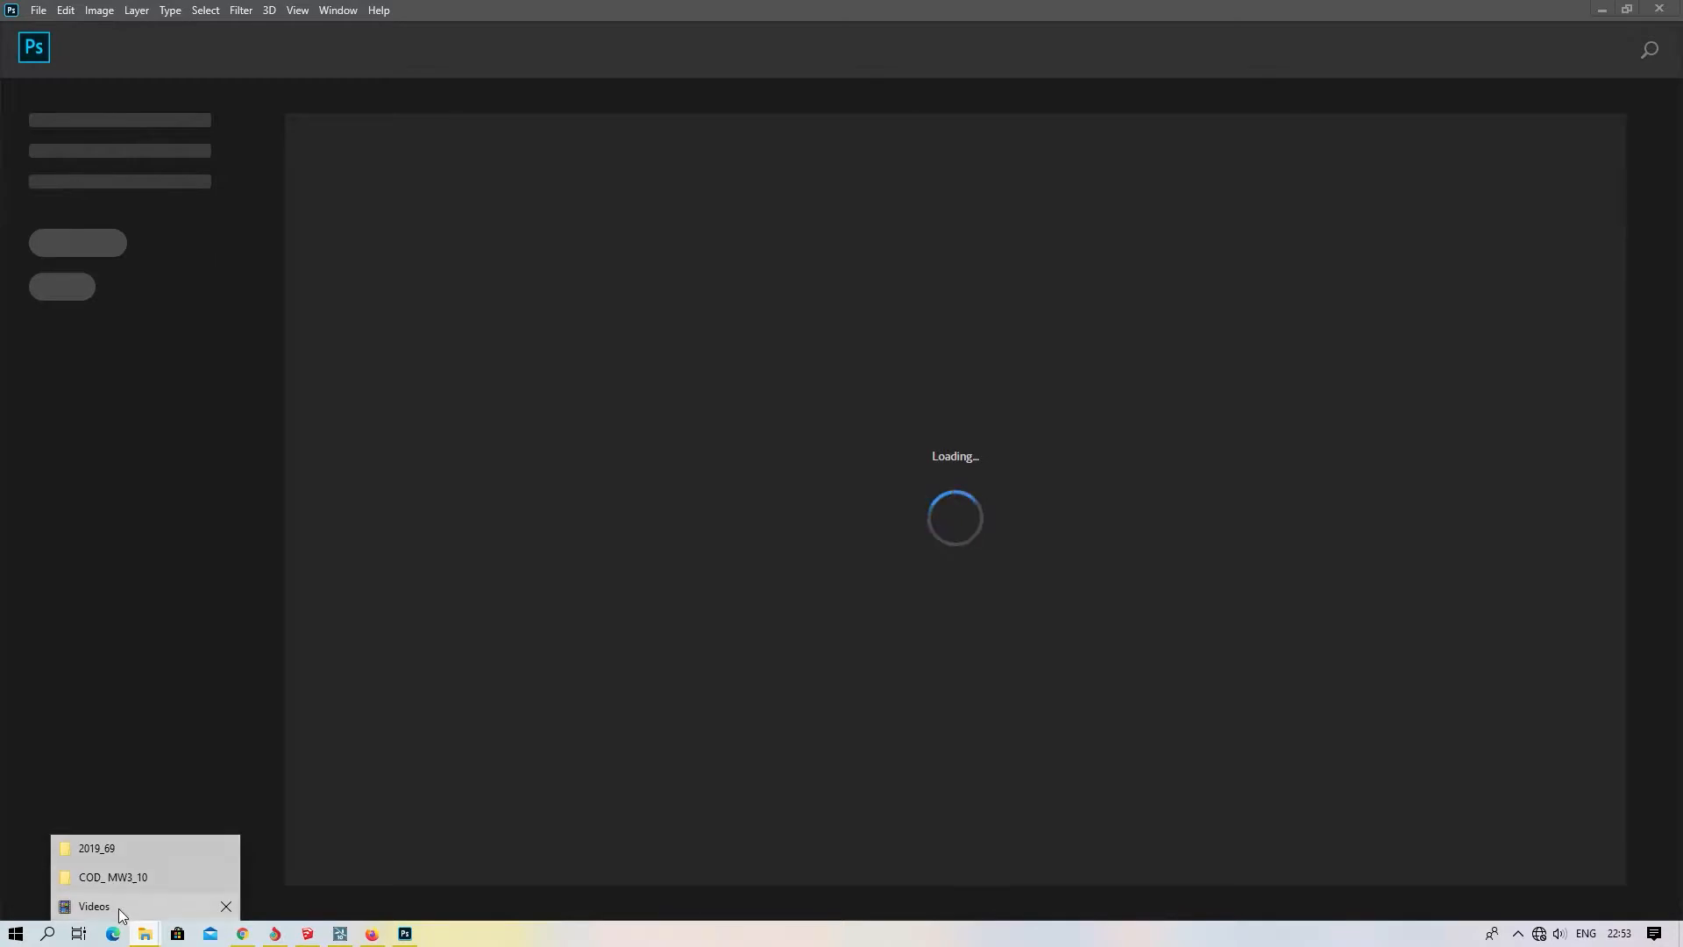
right_click(145, 935)
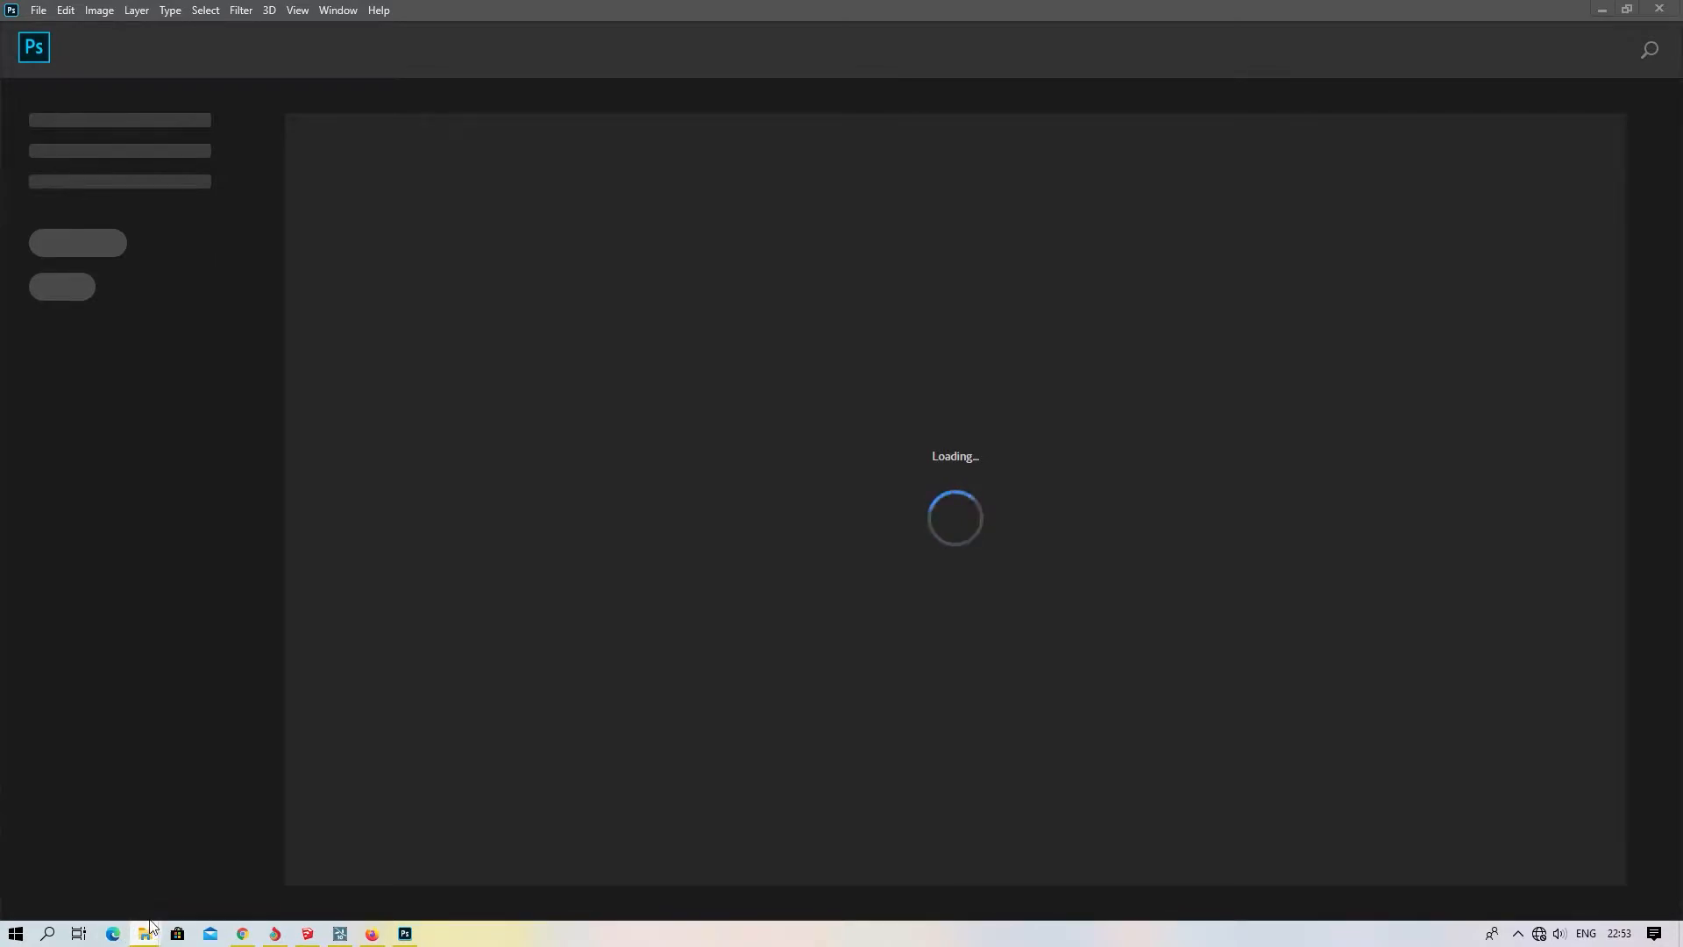
left_click(129, 842)
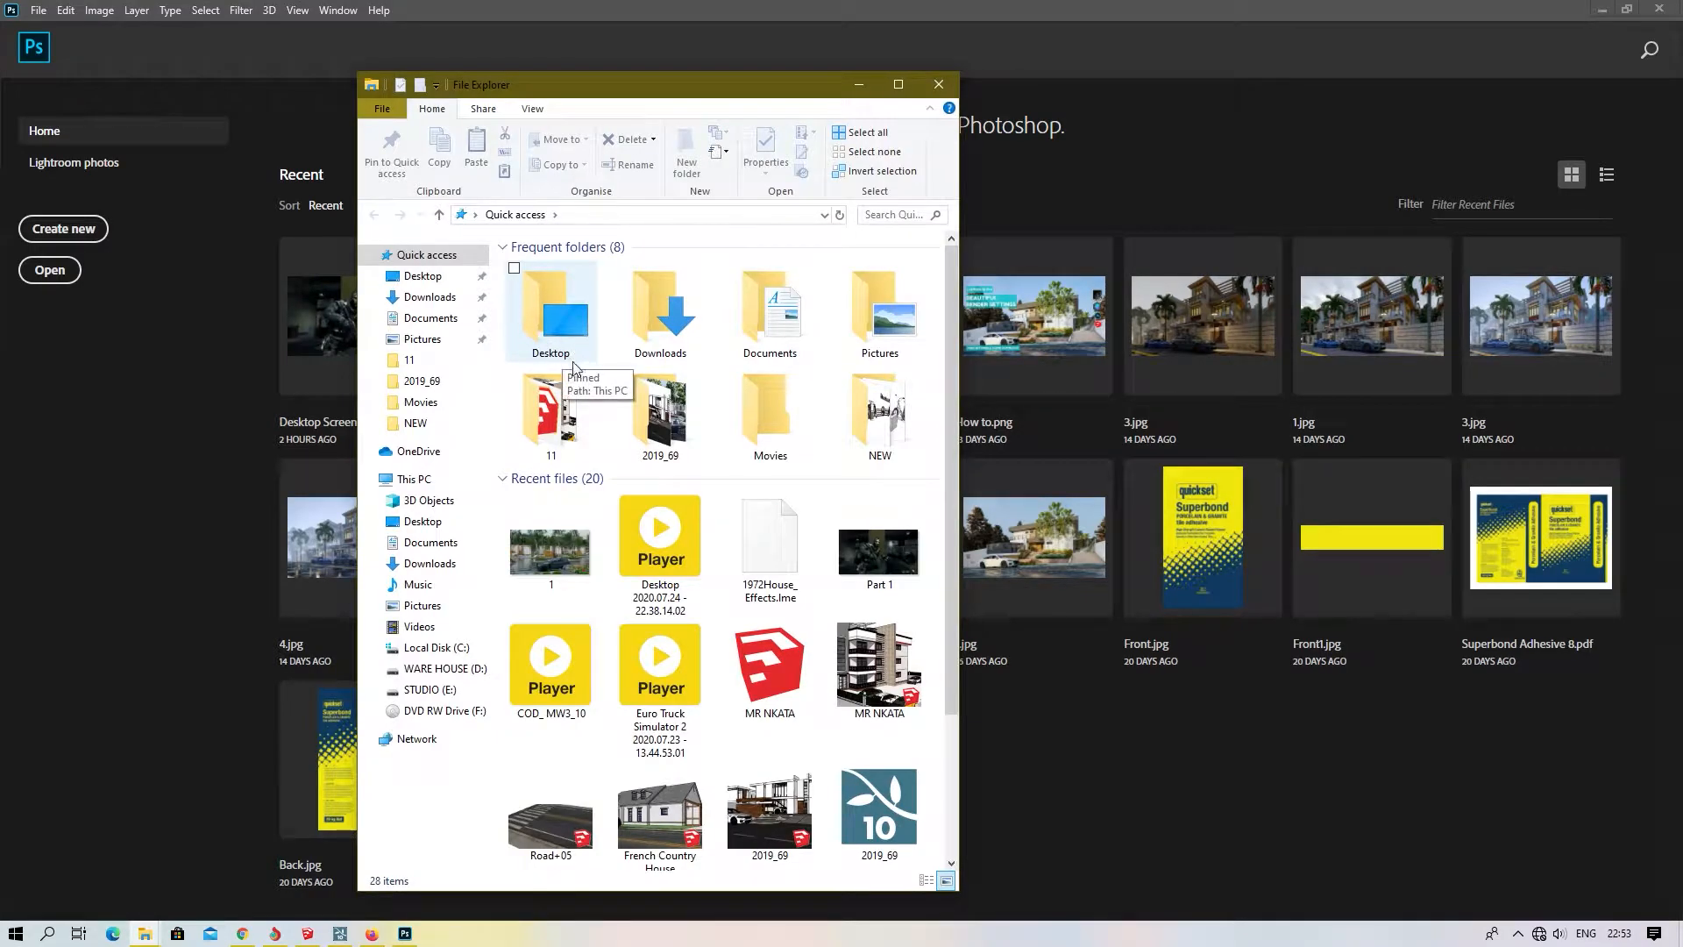
left_click_drag(566, 558, 1120, 571)
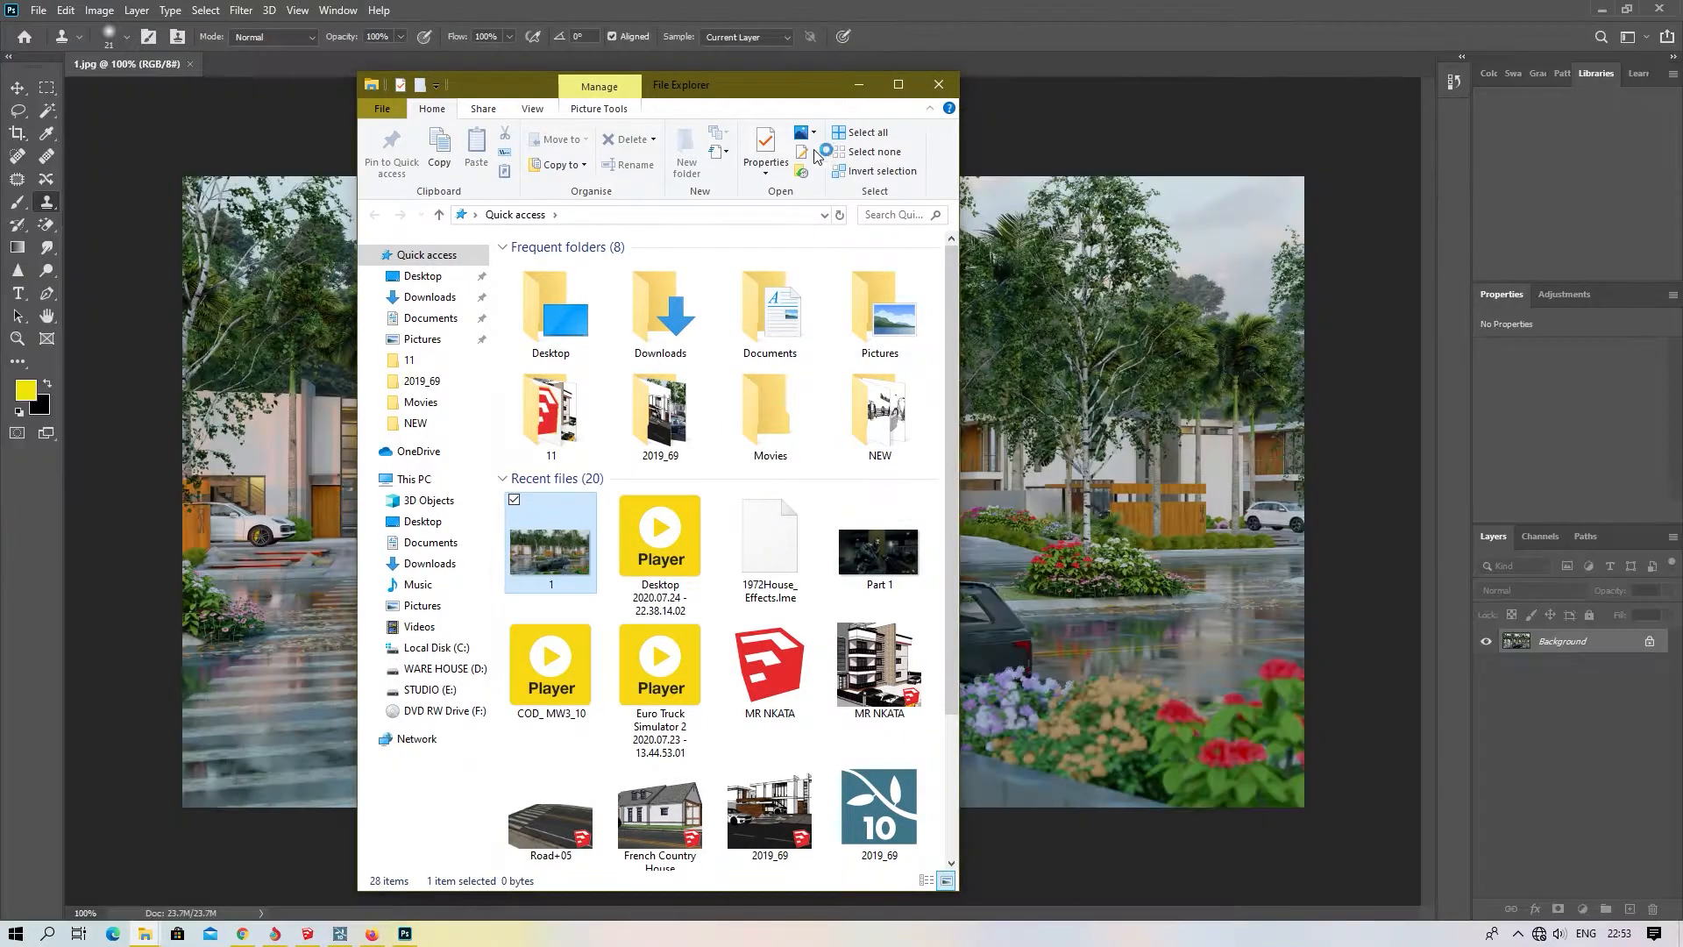
left_click(859, 88)
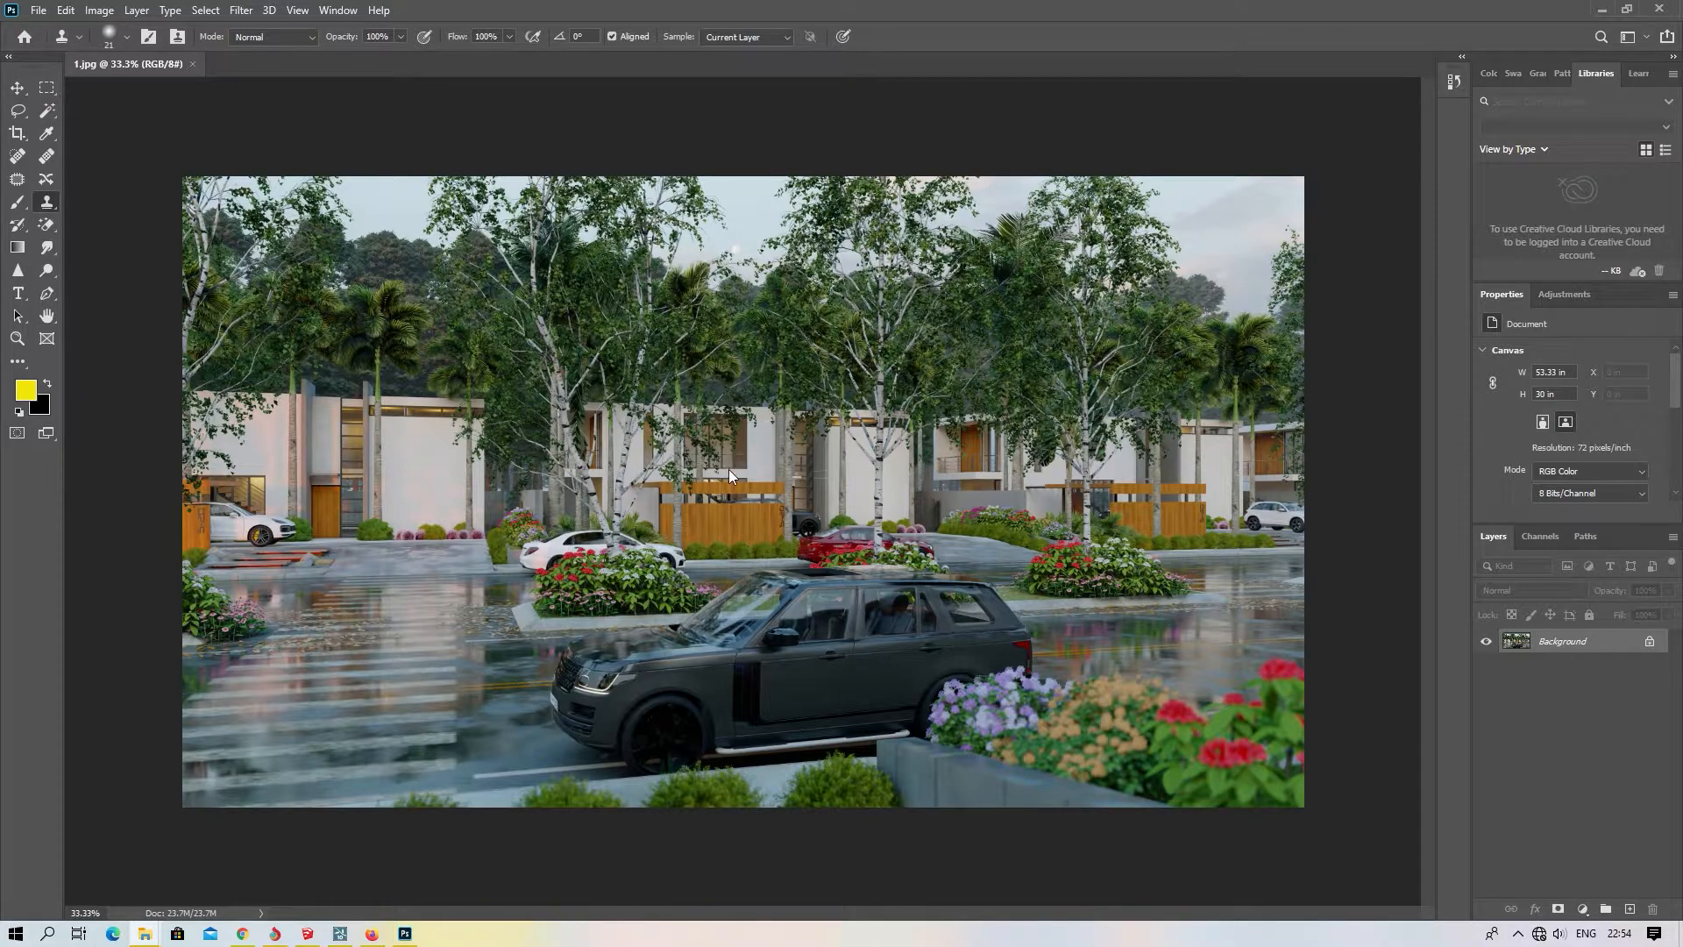
- Open the Camera Raw filter on 1.jpg and apply the automatic tone adjustments
scroll(728, 470, "up", 3, "alt")
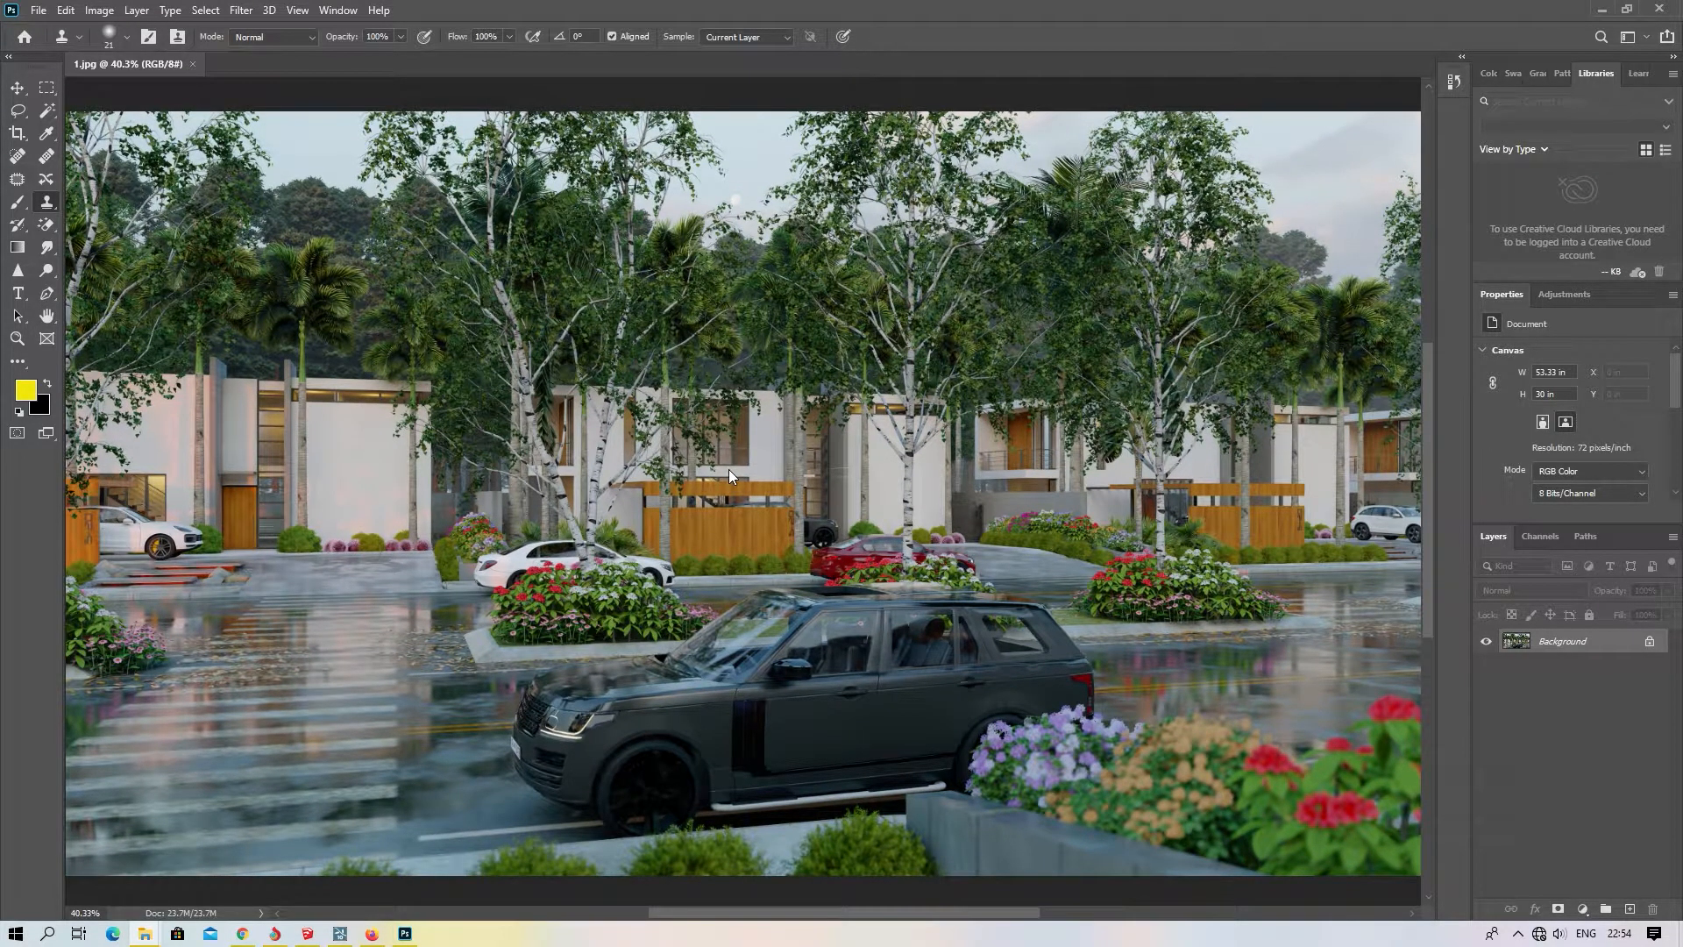
scroll(728, 470, "down", 1)
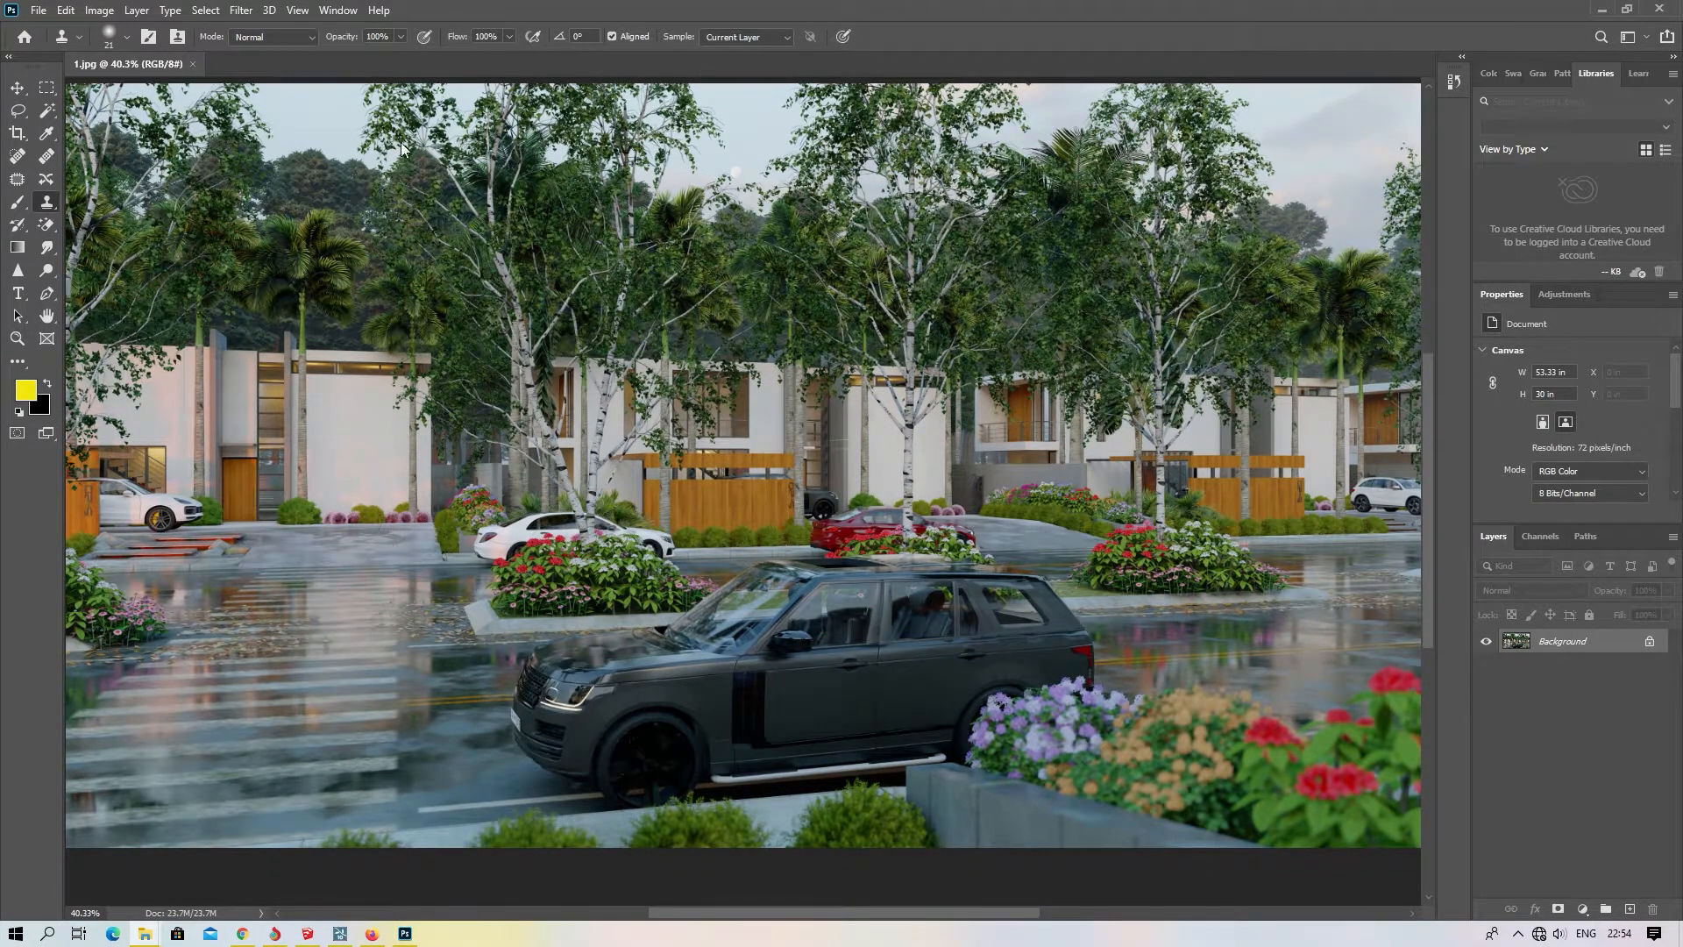
left_click(239, 10)
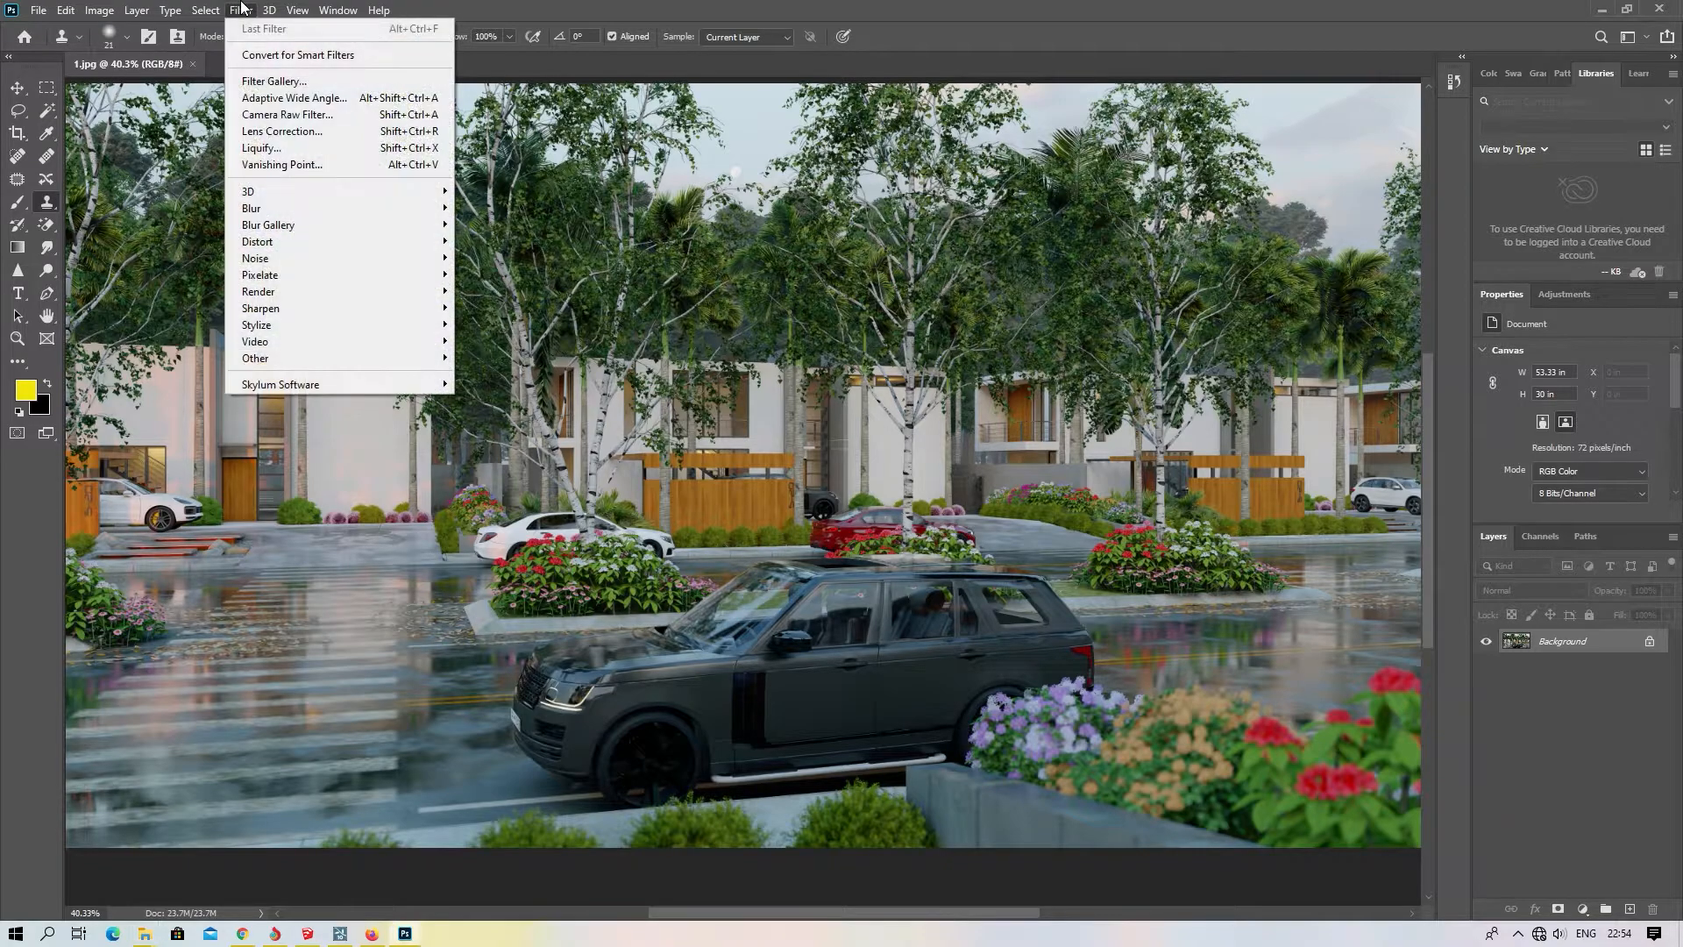
left_click(289, 115)
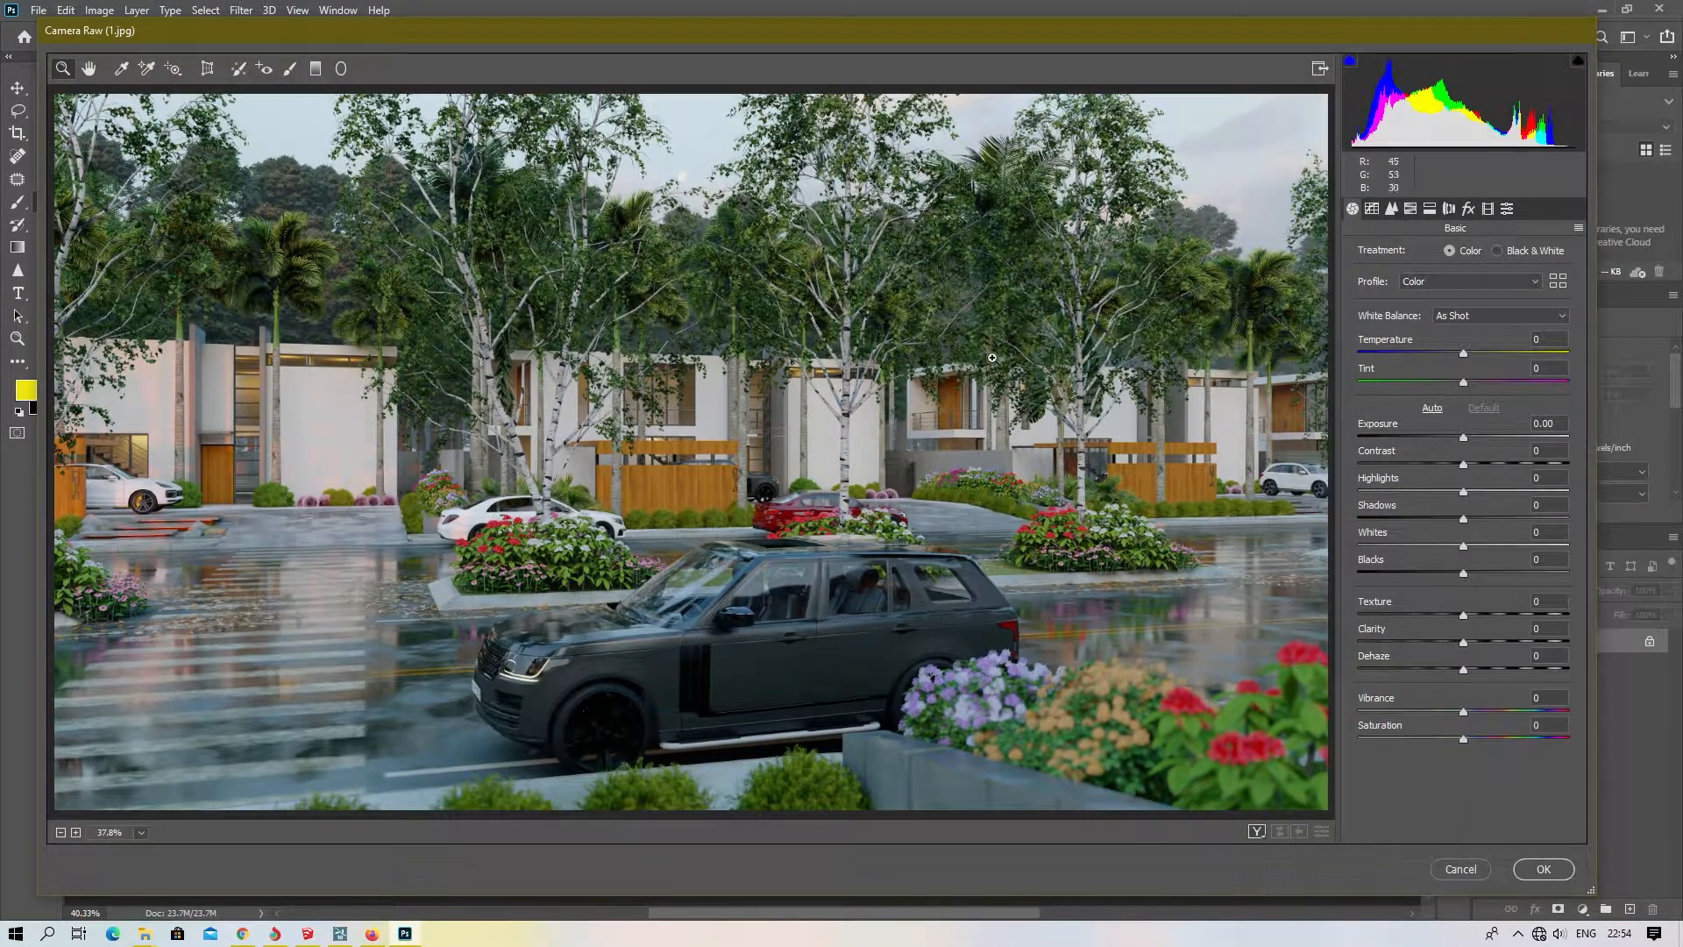
left_click(1432, 408)
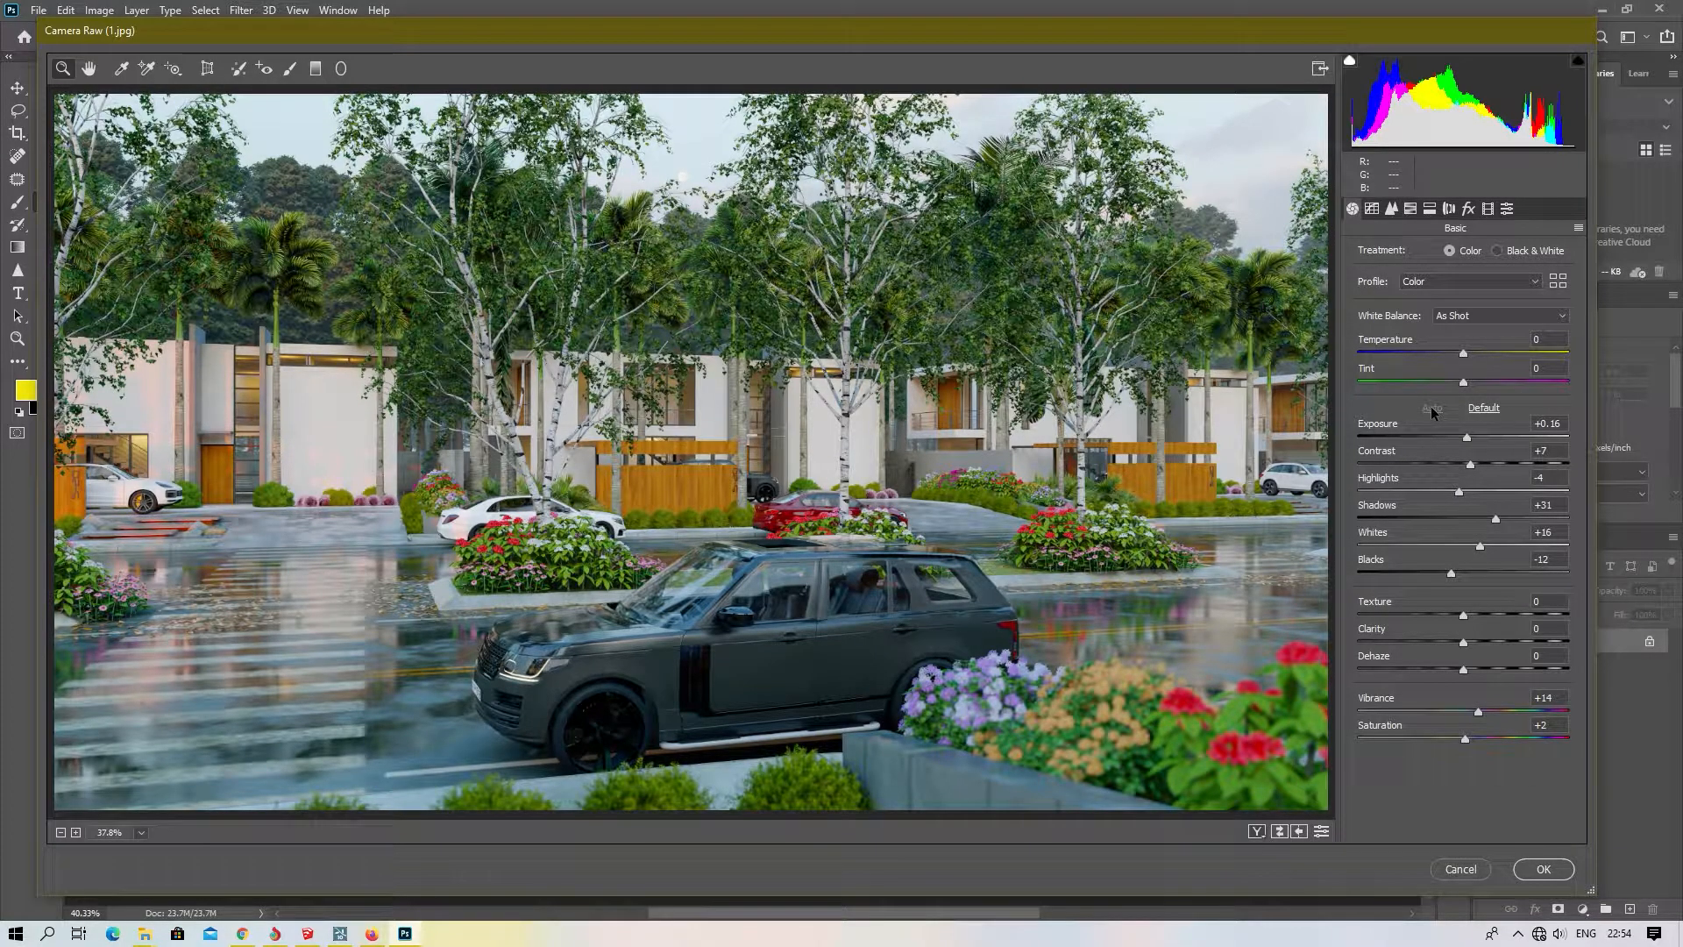
- Set Texture to +7 and Clarity to +27 in Camera Raw, and try Dehaze at +51 before resetting it to 0
mouse_move(1464, 355)
left_mouse_down()
mouse_move(1438, 355)
mouse_move(1522, 354)
mouse_move(1479, 354)
left_mouse_up()
double_click(1476, 355)
left_click_drag(1464, 619, 1493, 649)
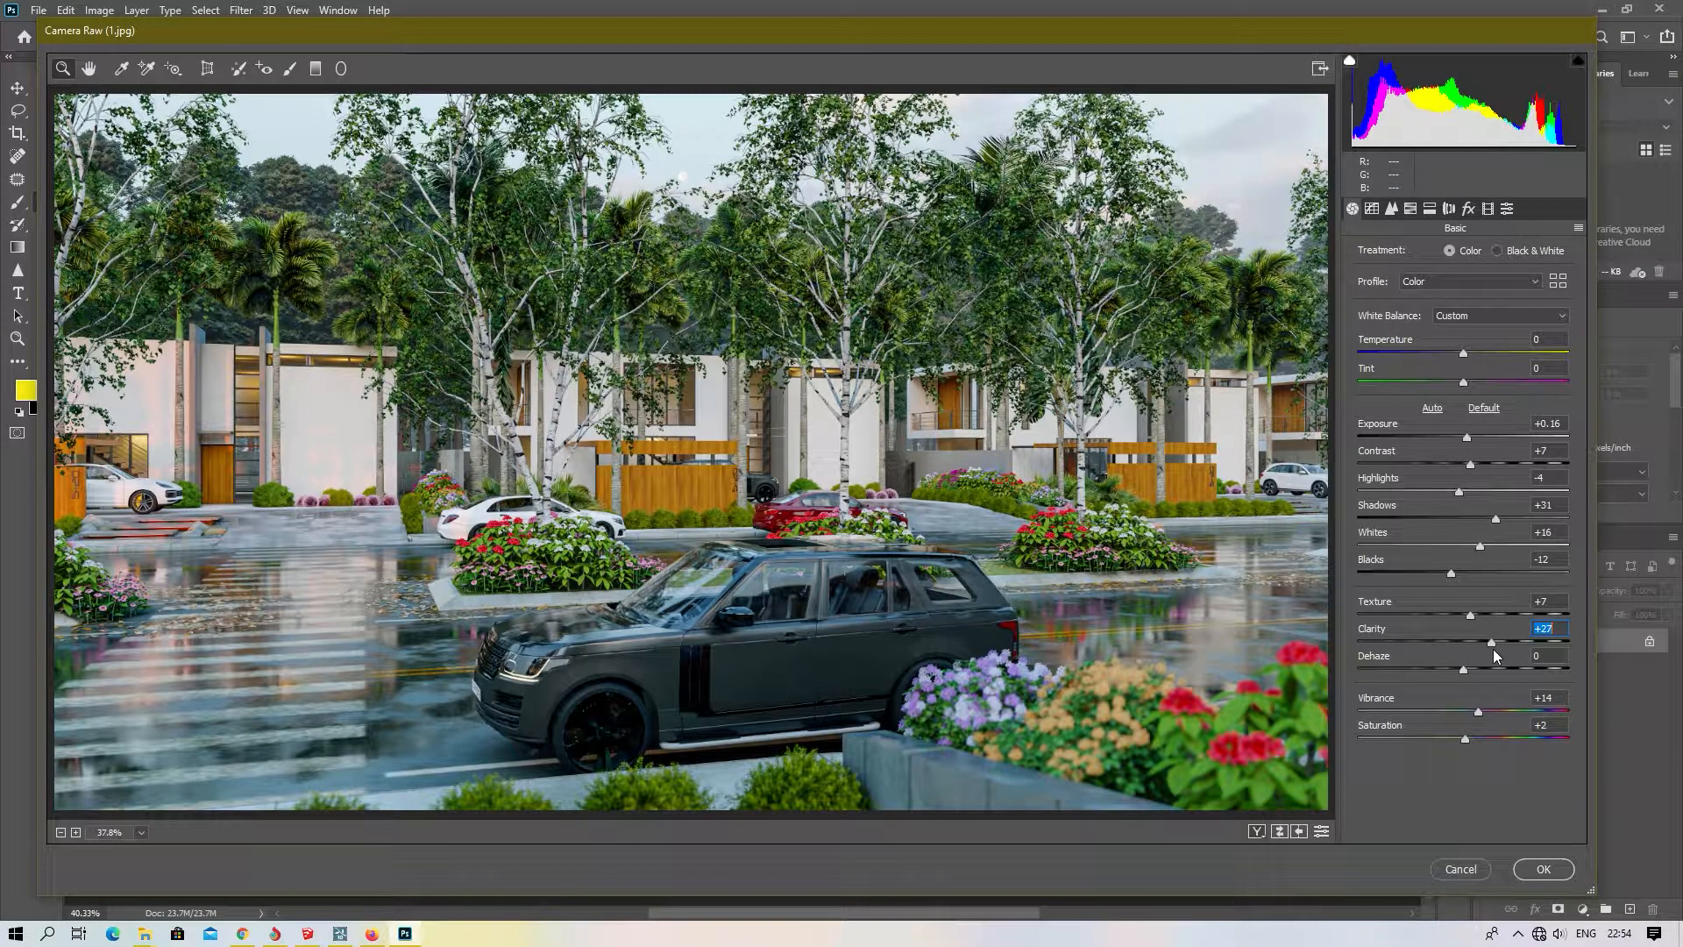
left_click_drag(1468, 670, 1522, 664)
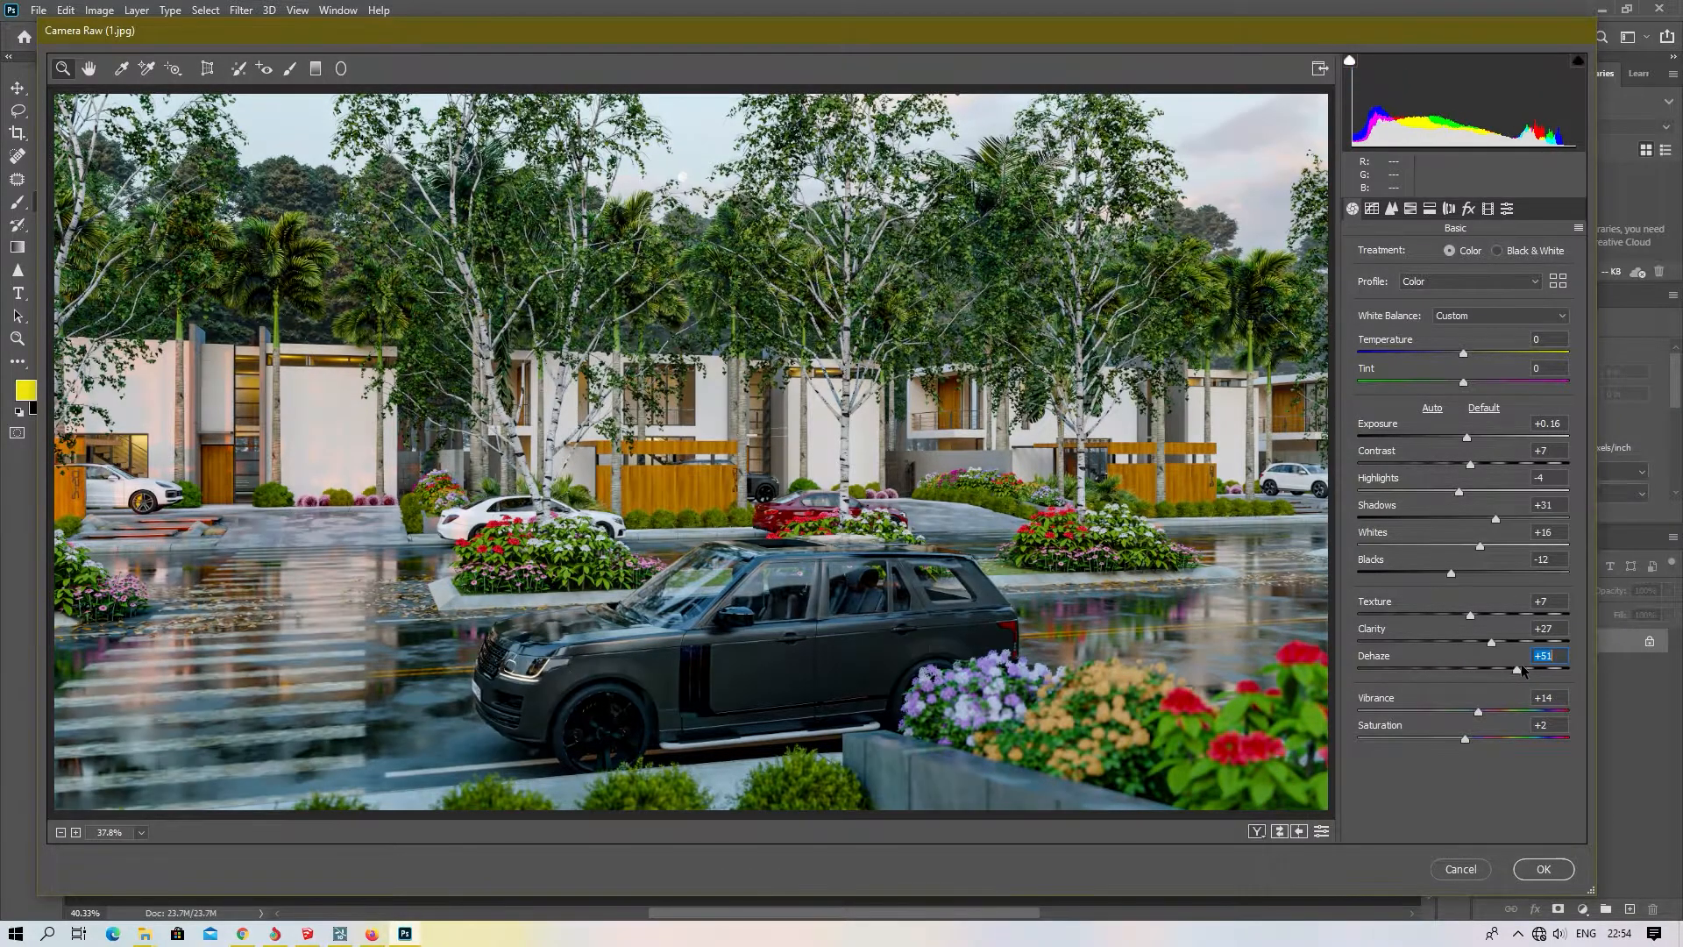
double_click(1522, 665)
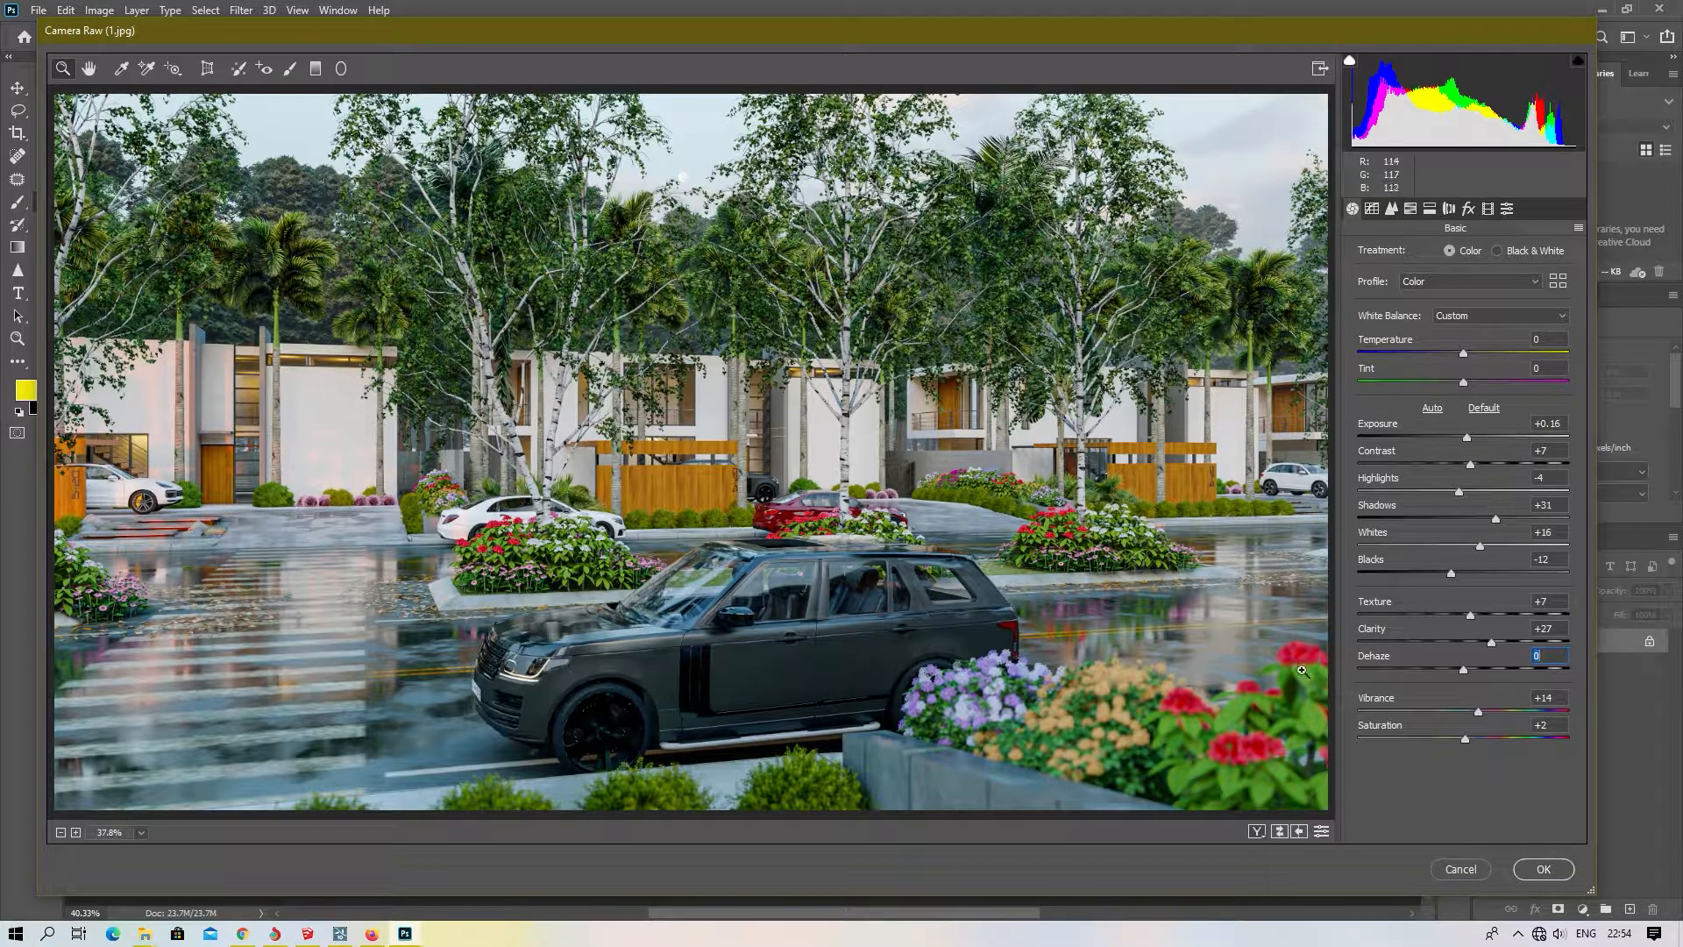
- Apply the Camera Raw adjustments and save 1.jpg as a progressive JPEG at Maximum quality 12
left_click(1544, 870)
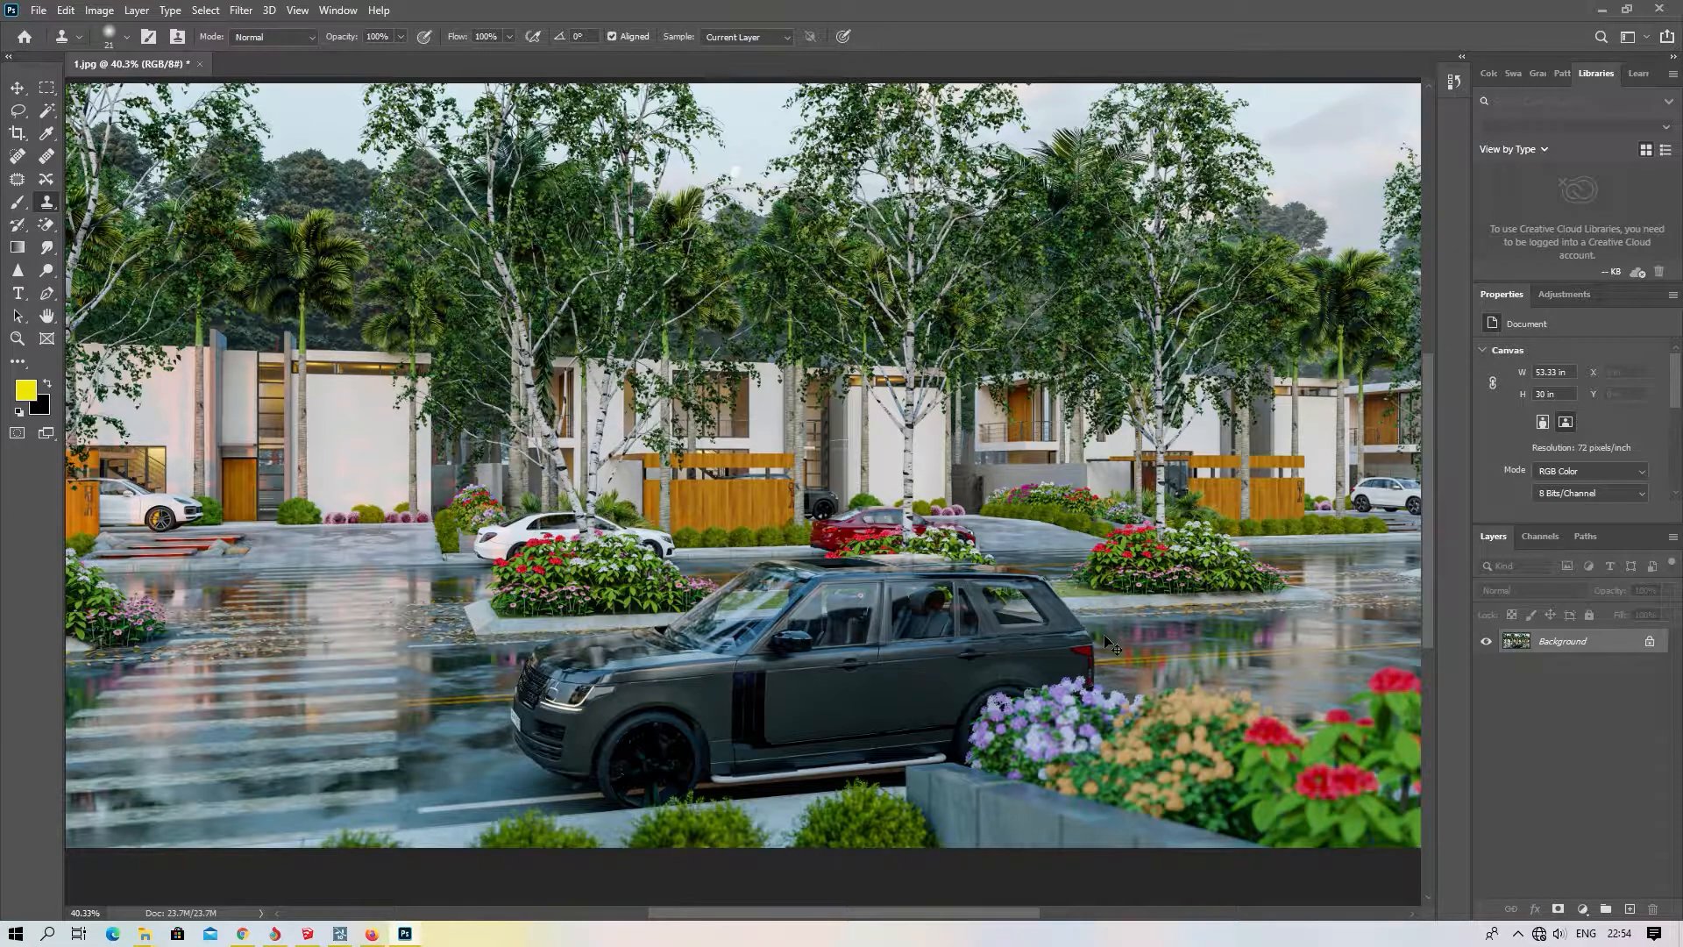
key("ctrl+s")
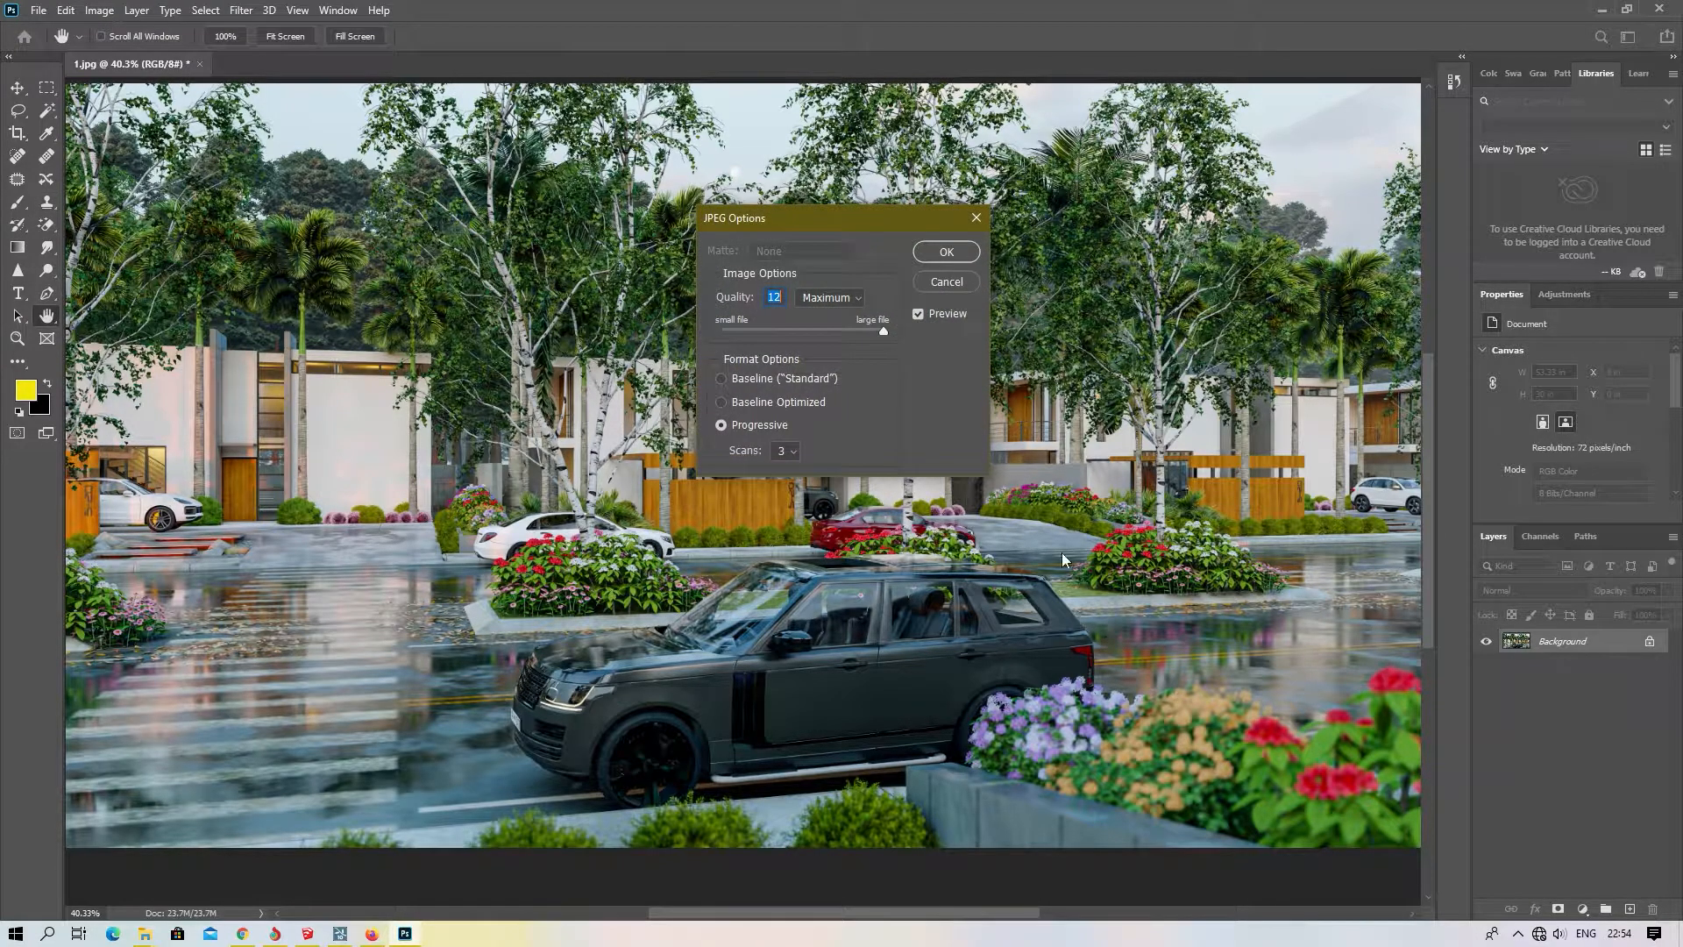
left_click(967, 259)
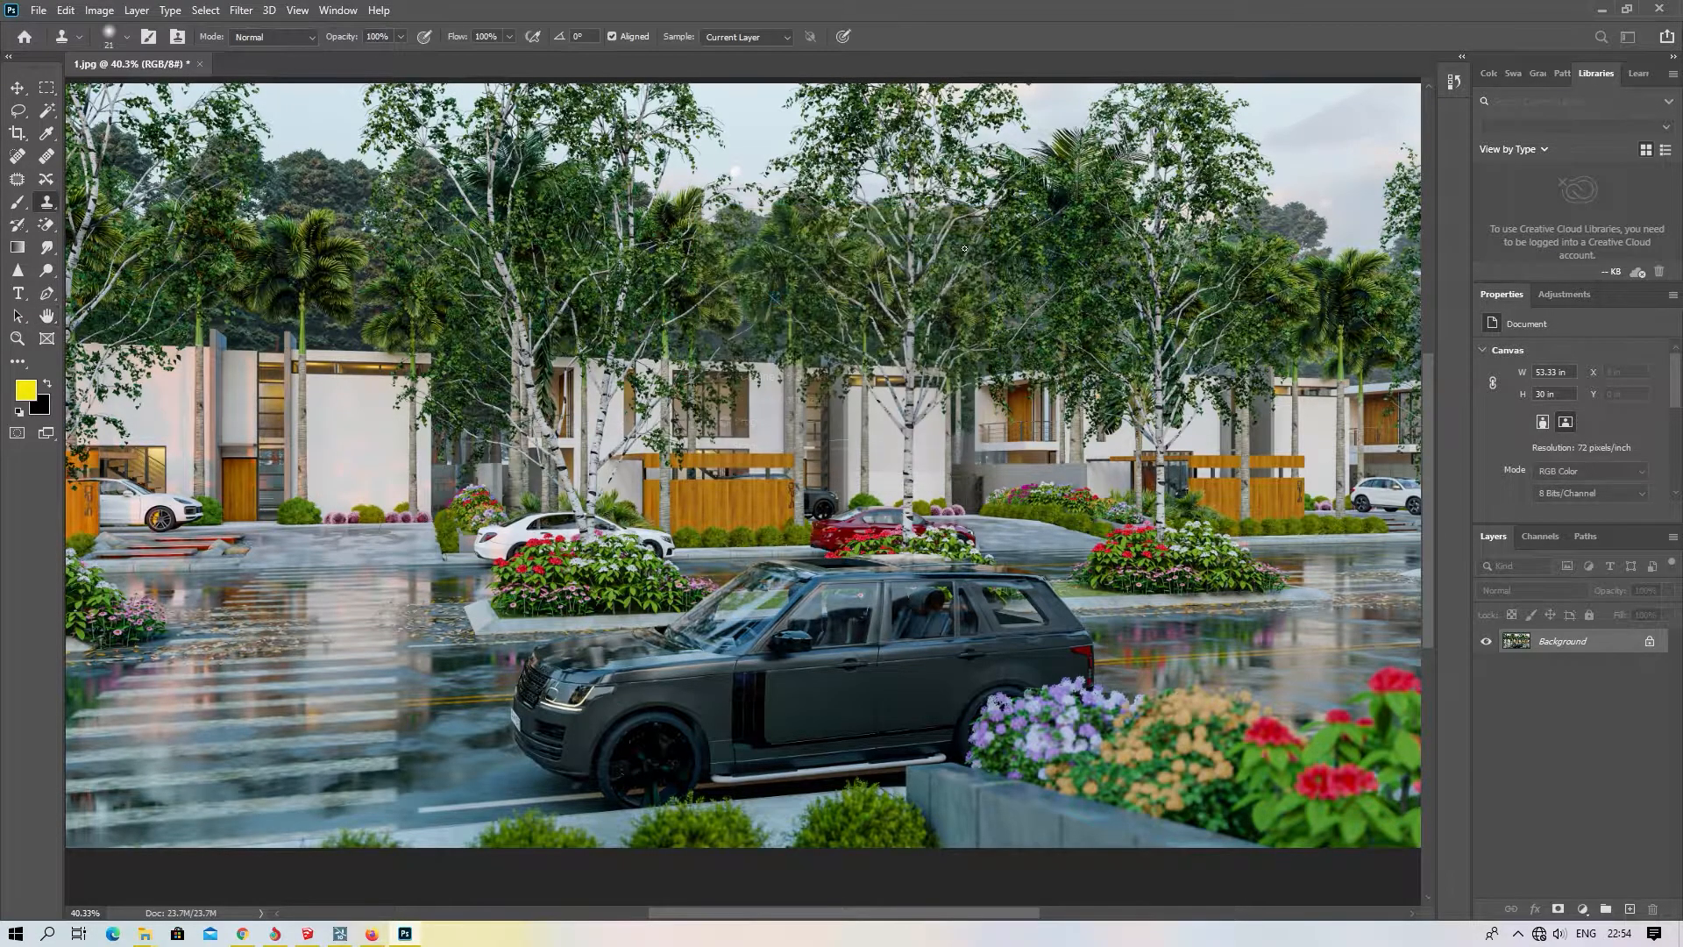
- Activate the Move tool and collapse the toolbox to a single column
left_click(18, 88)
left_click(8, 56)
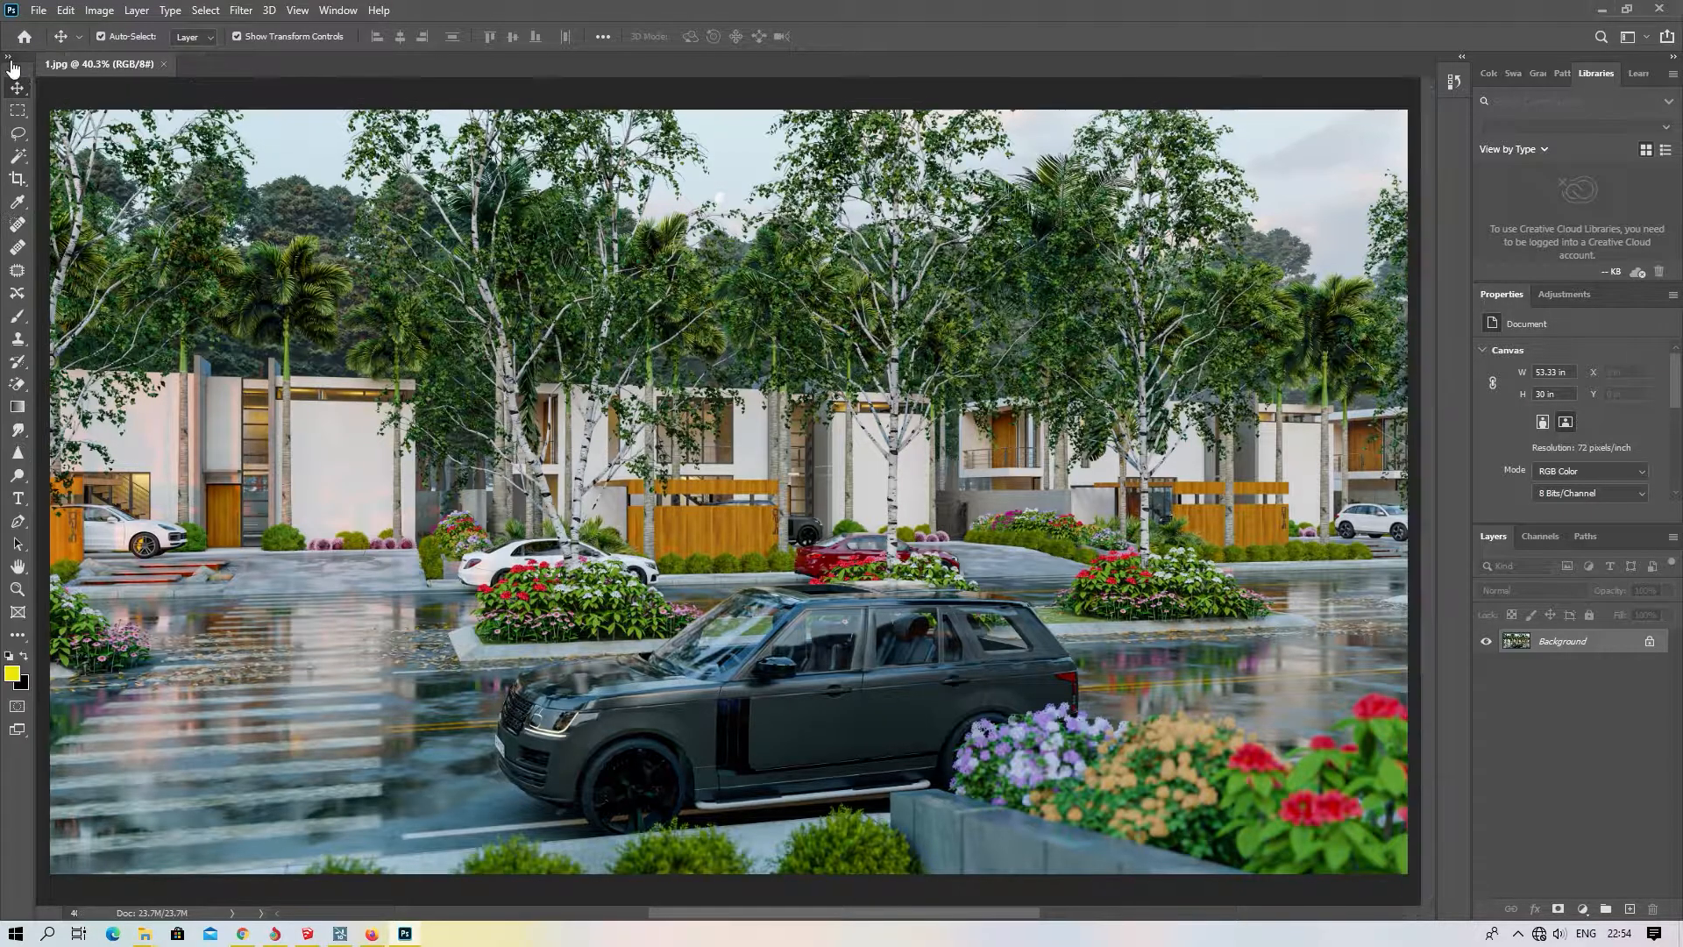
- Launch Luminar 4 and start choosing a single image to edit
left_click(15, 932)
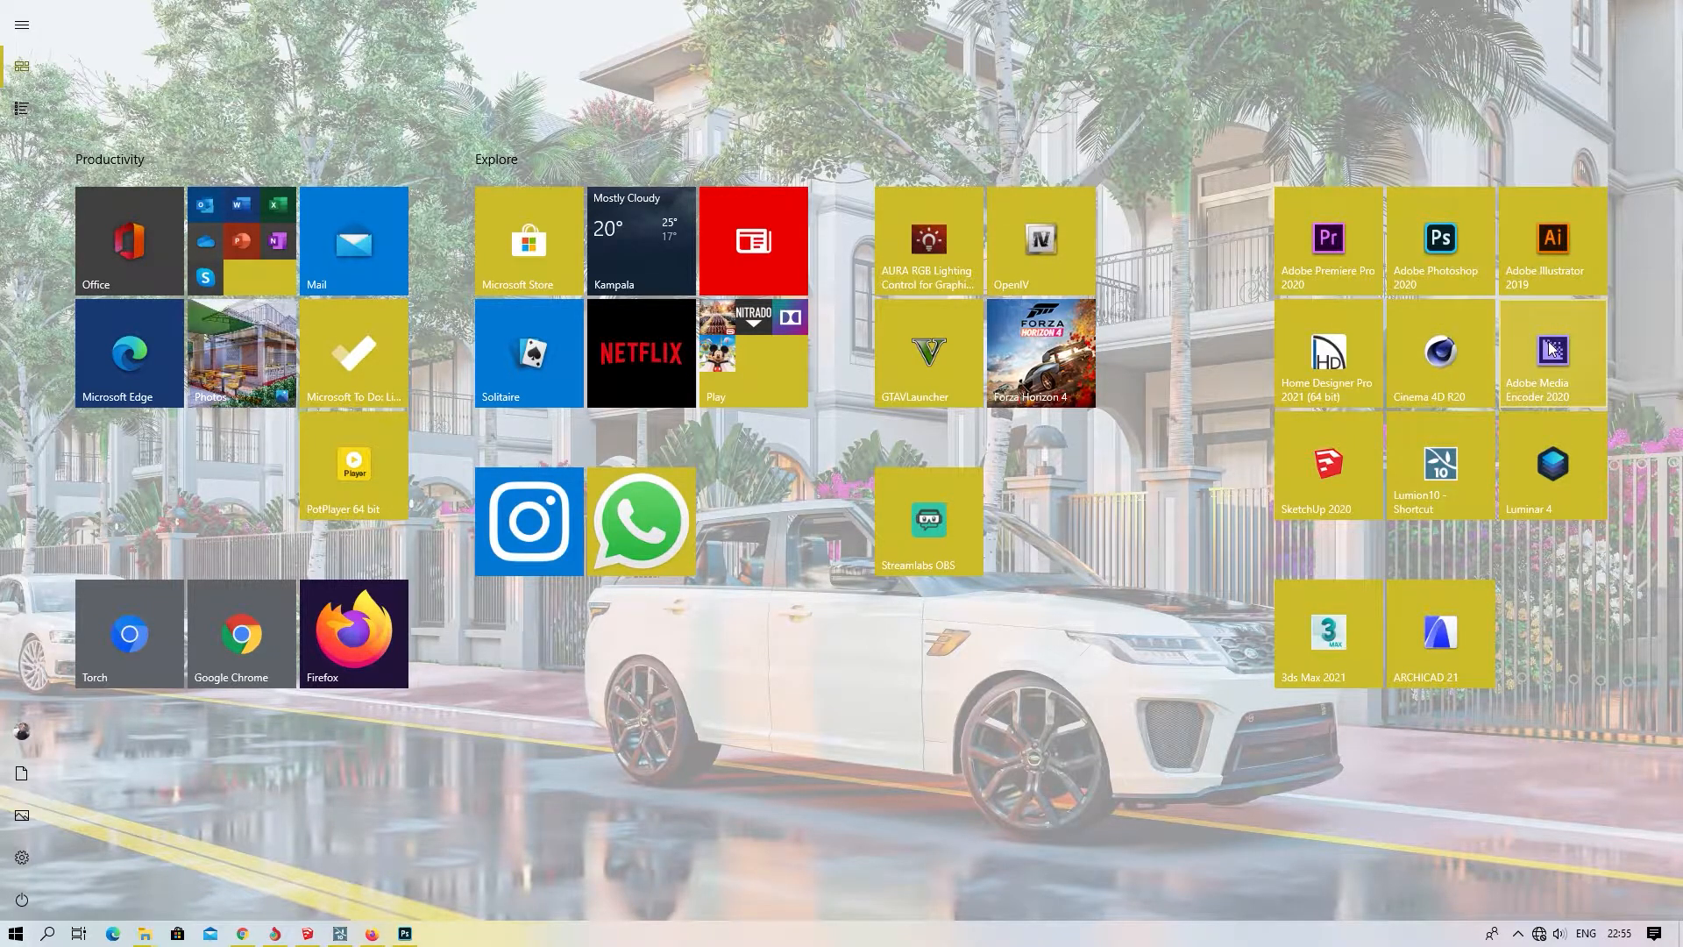
left_click(1550, 463)
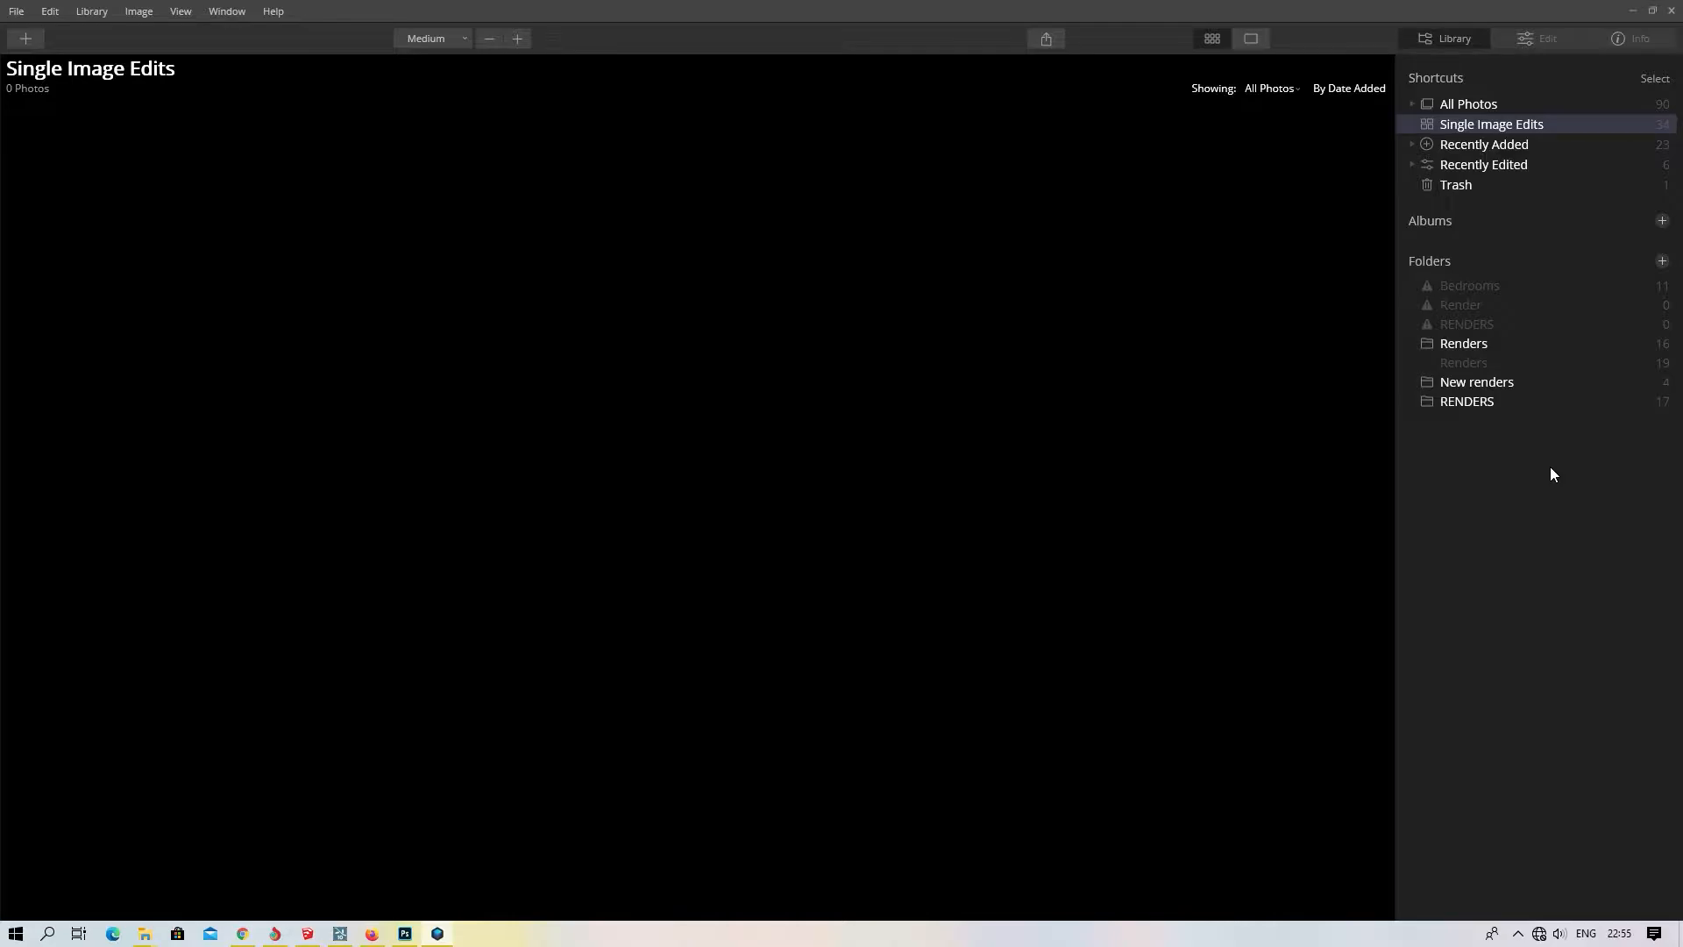
left_click(27, 39)
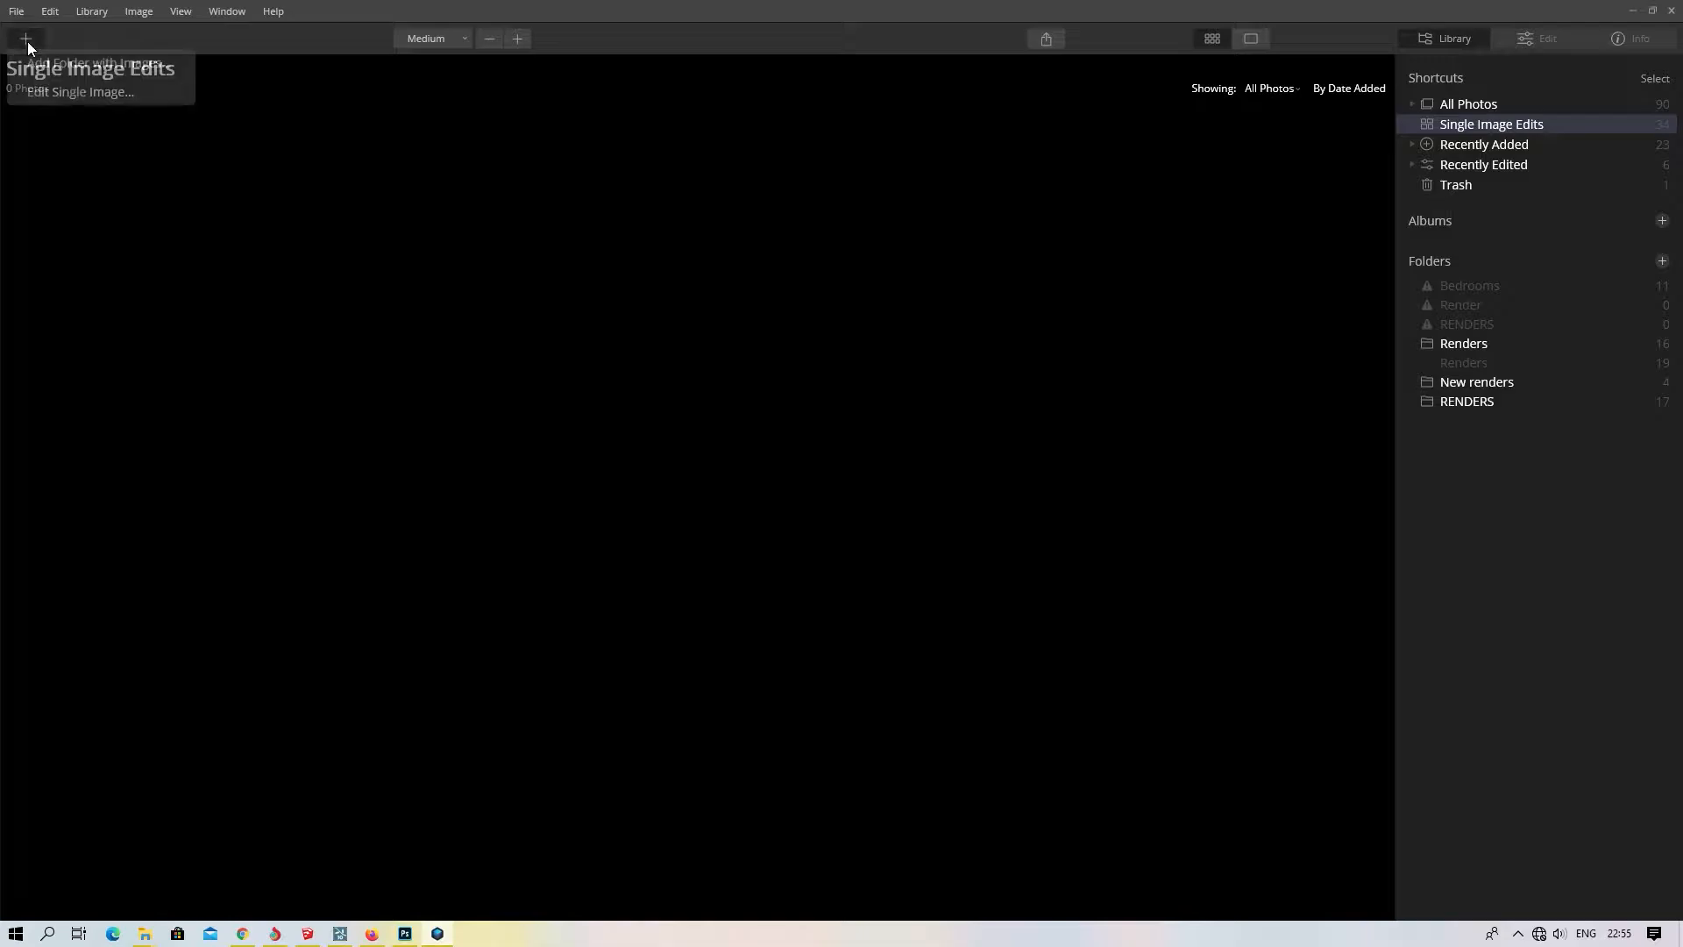
left_click(79, 93)
- Open image 1 from STUDIO (E:) > DONE PROJECTS_LUMION CONTENT > 2019_69 > NEW for editing
scroll(184, 376, "down", 3)
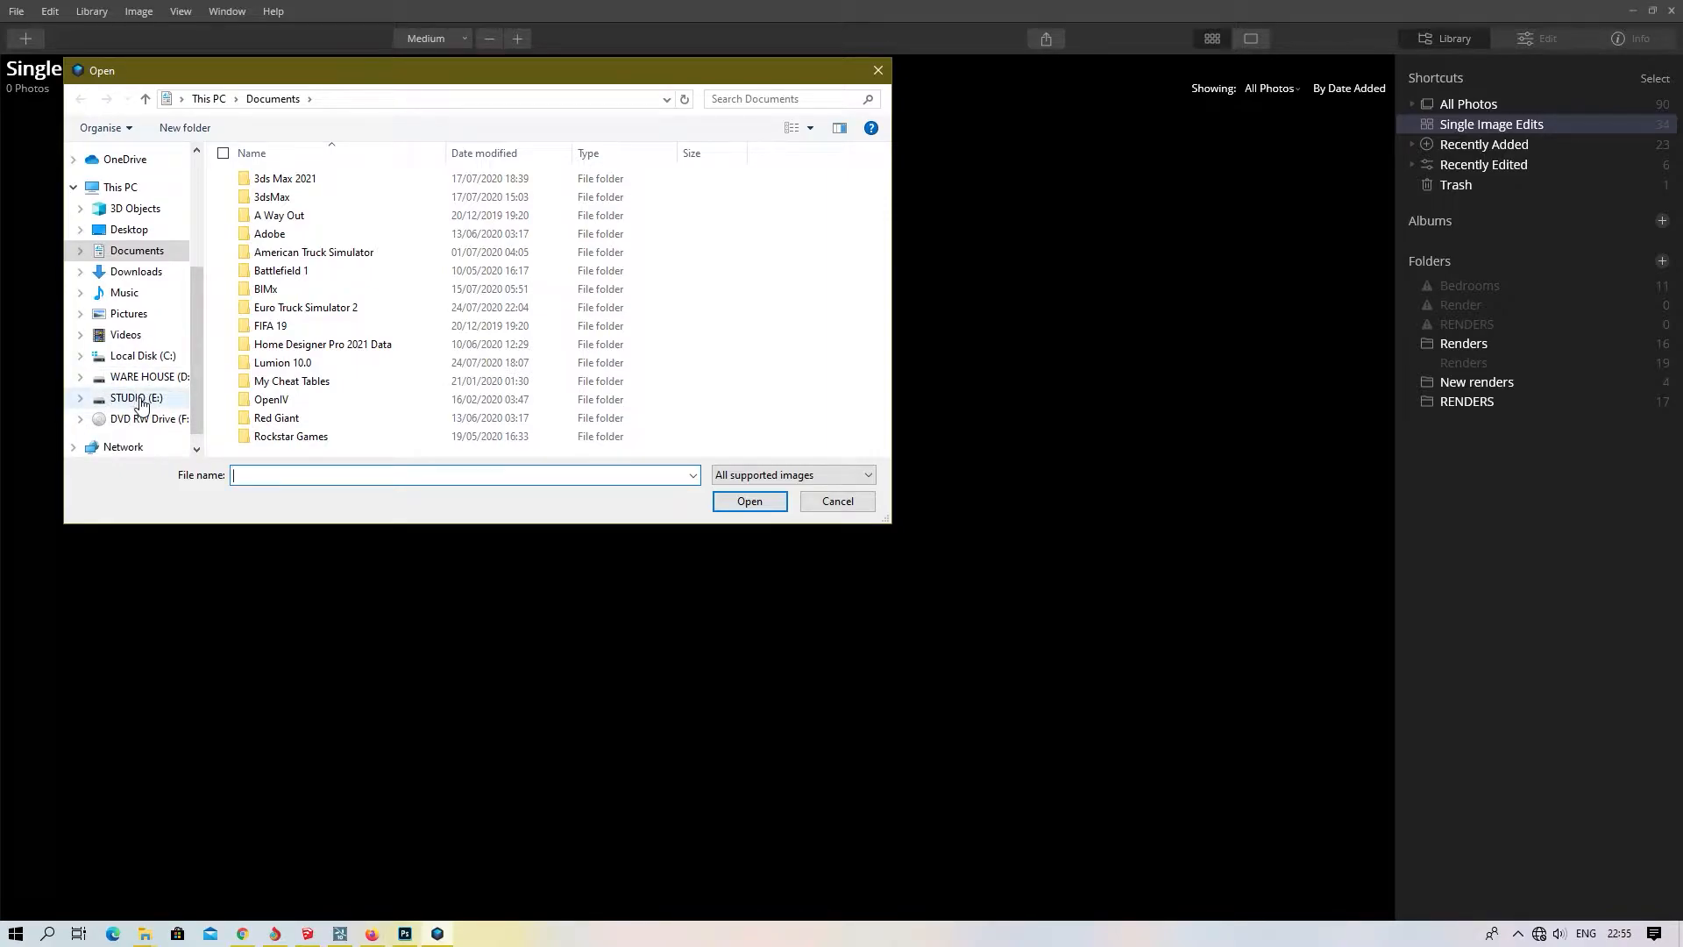
left_click(139, 399)
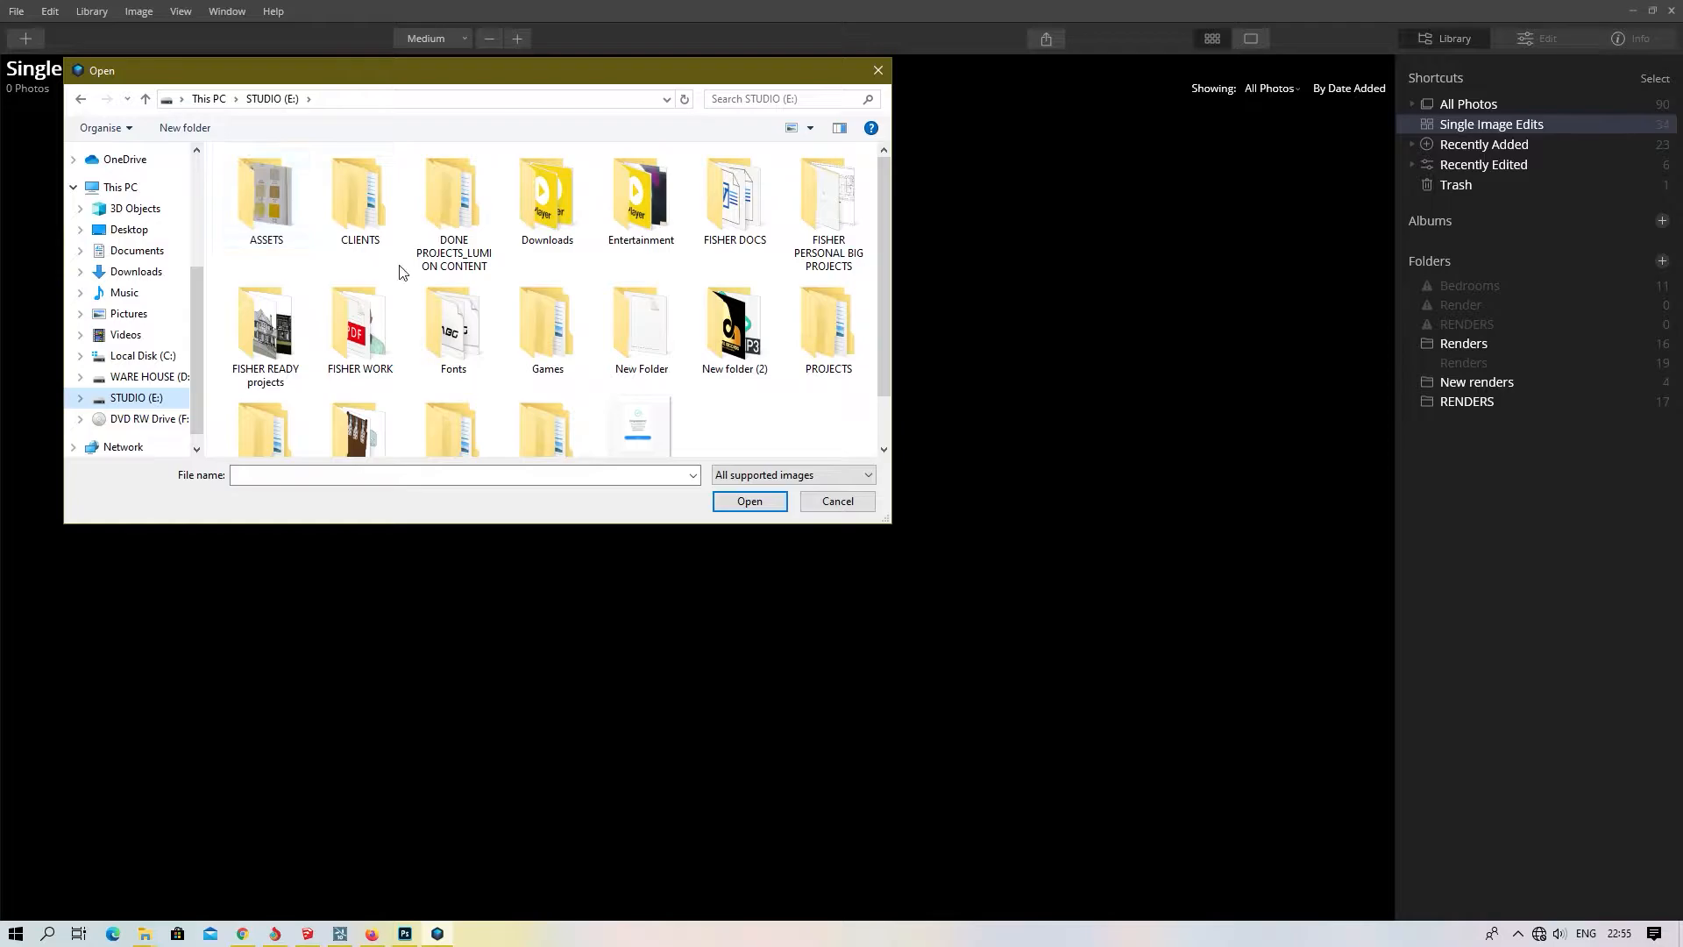
left_click(285, 223)
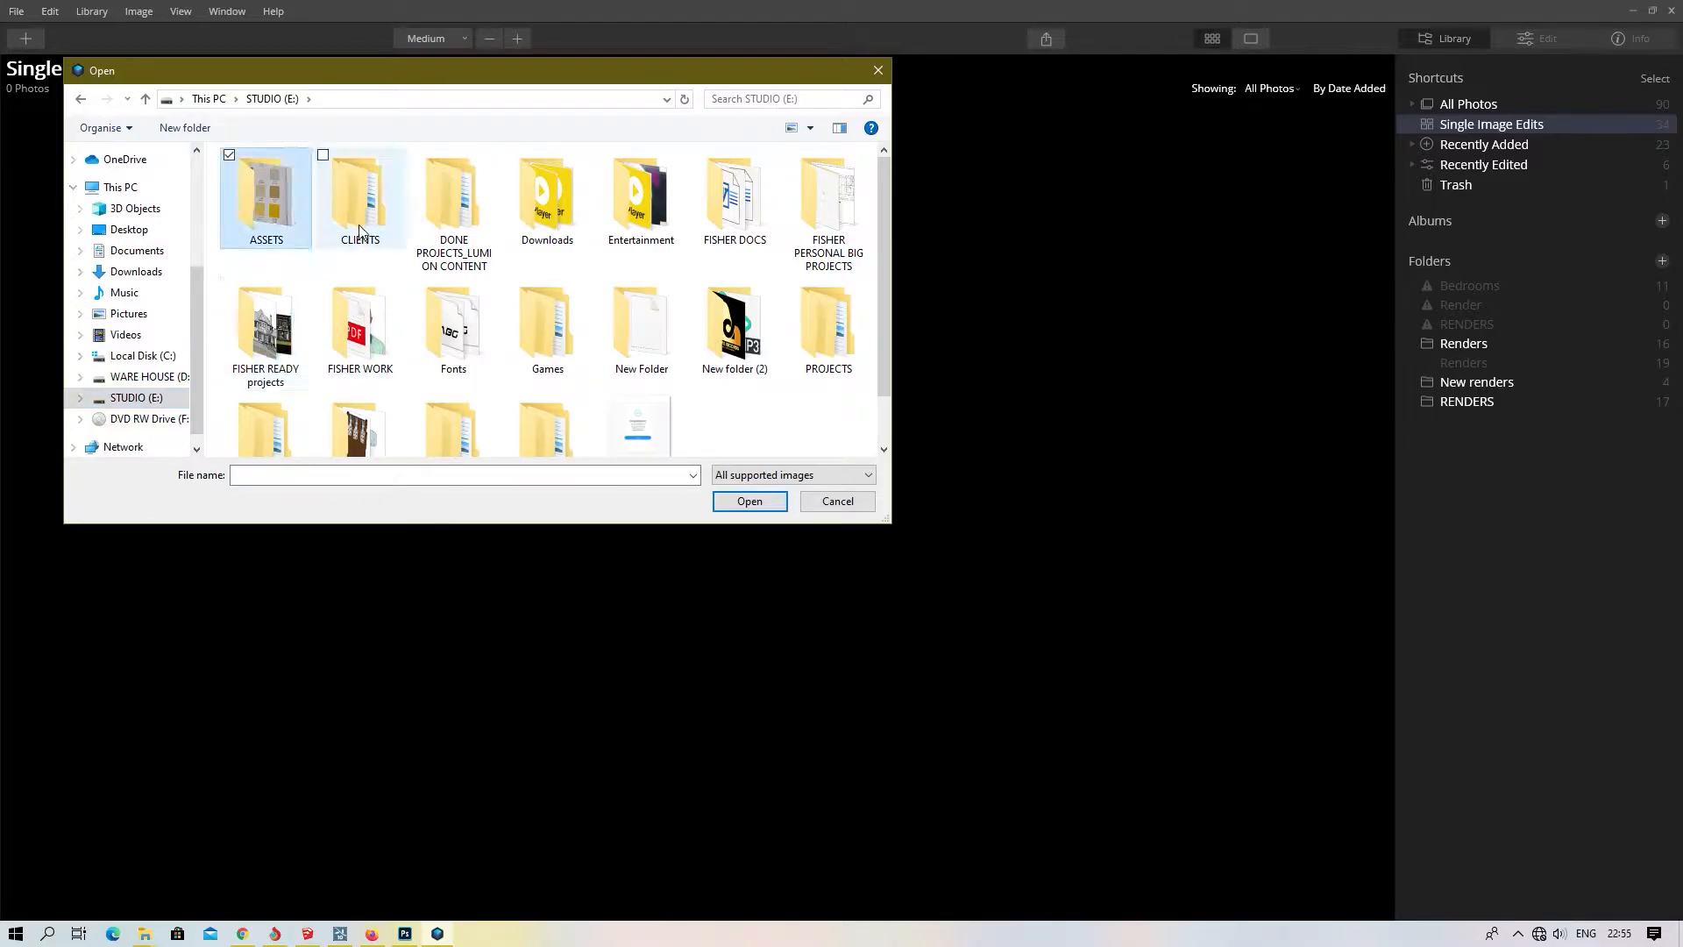
double_click(453, 200)
double_click(282, 202)
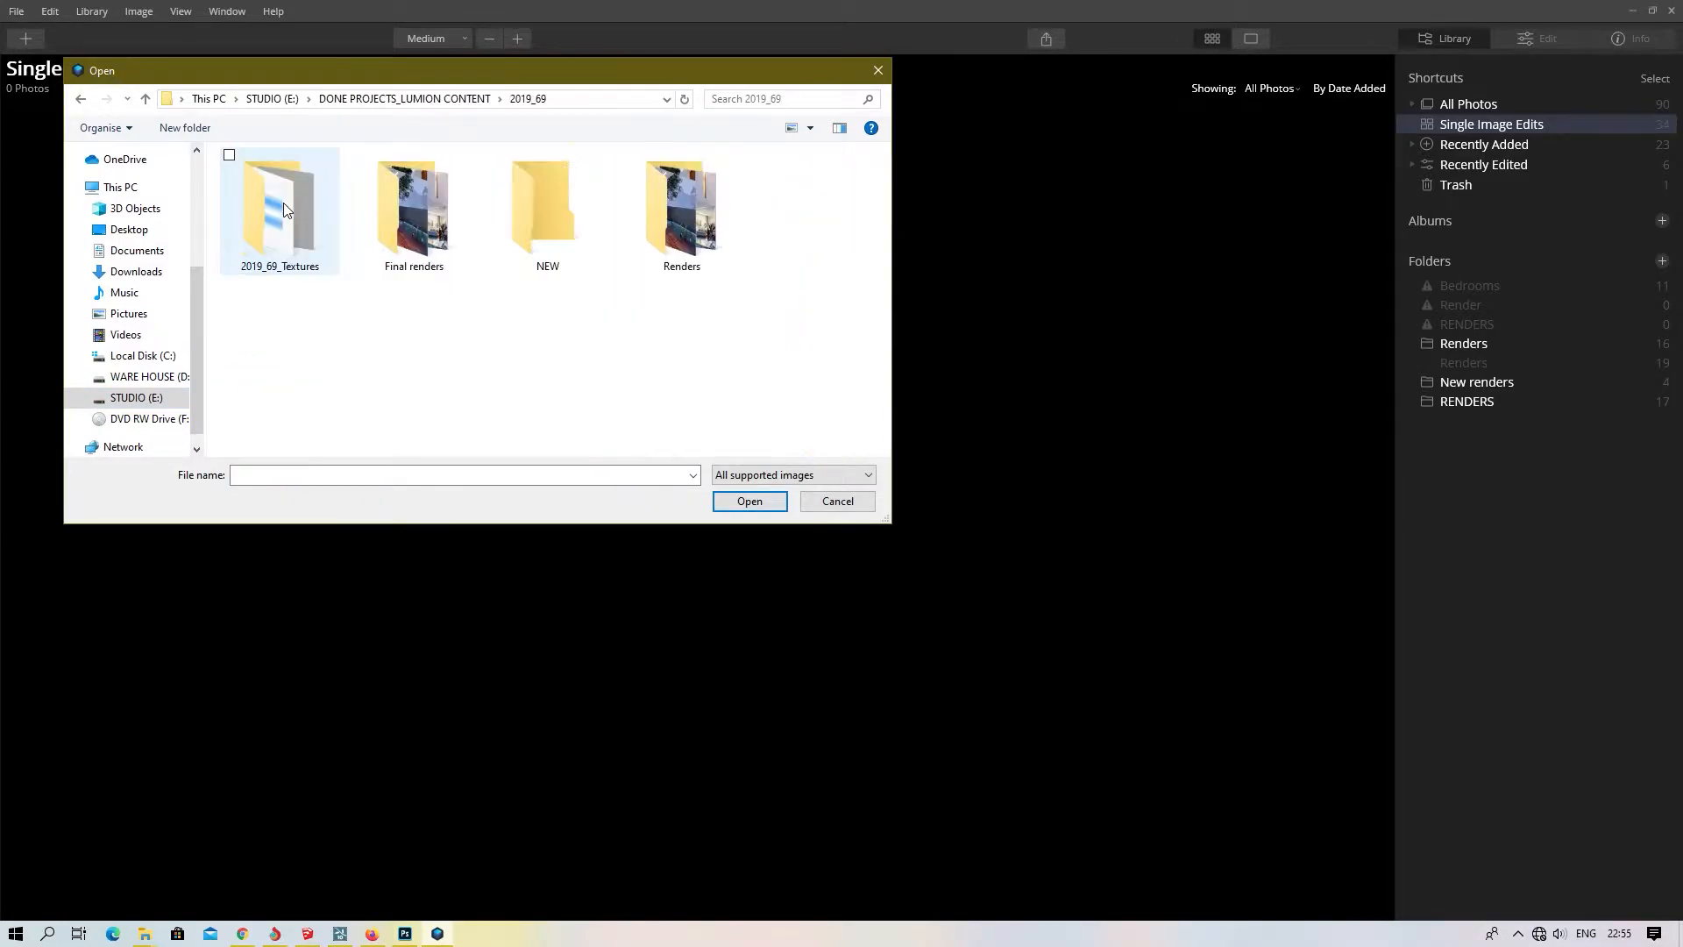
double_click(547, 211)
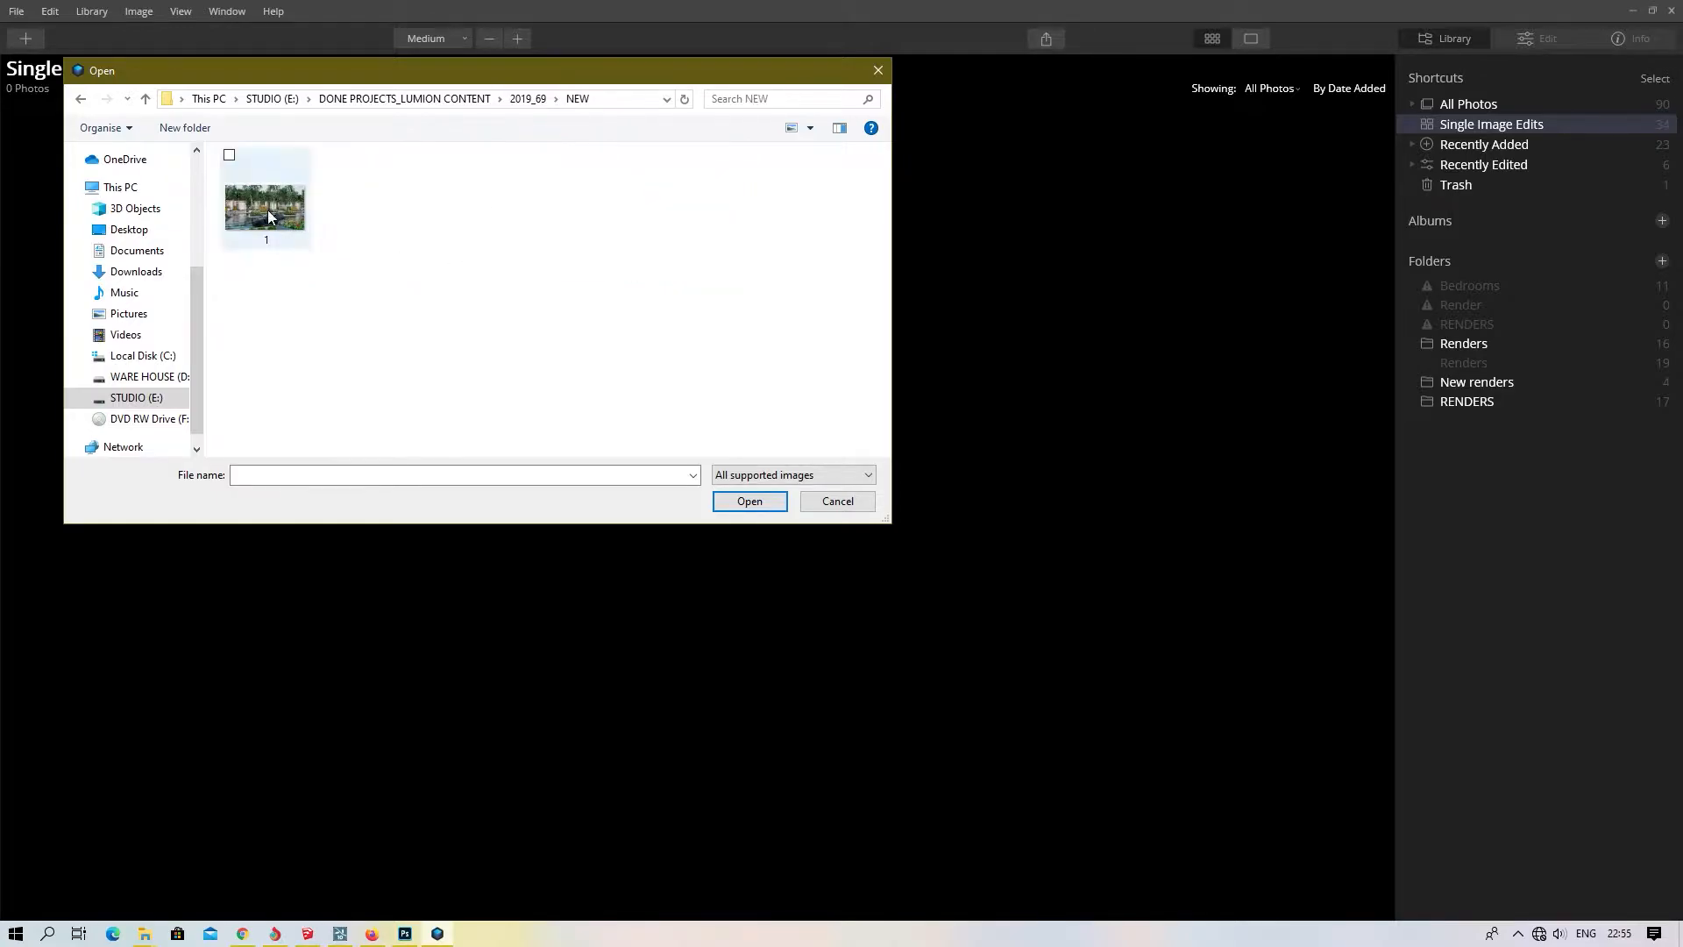
double_click(266, 209)
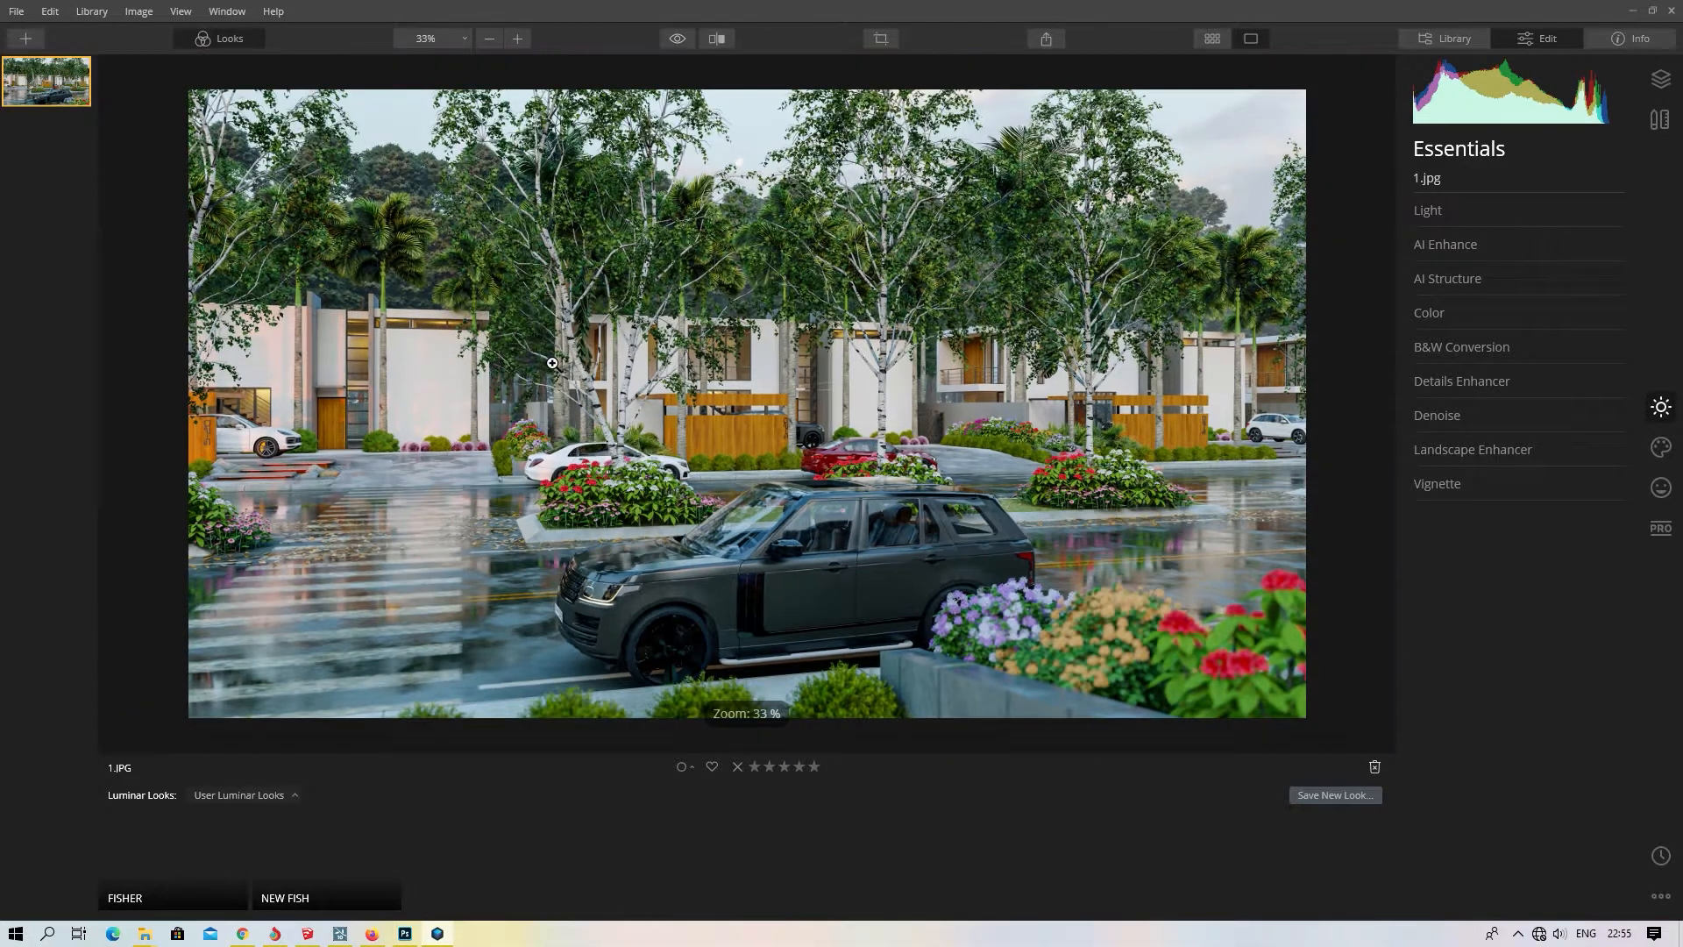
- In the Light adjustments, cool the image to Temperature -4 and raise Exposure to 0.26
left_click(1440, 213)
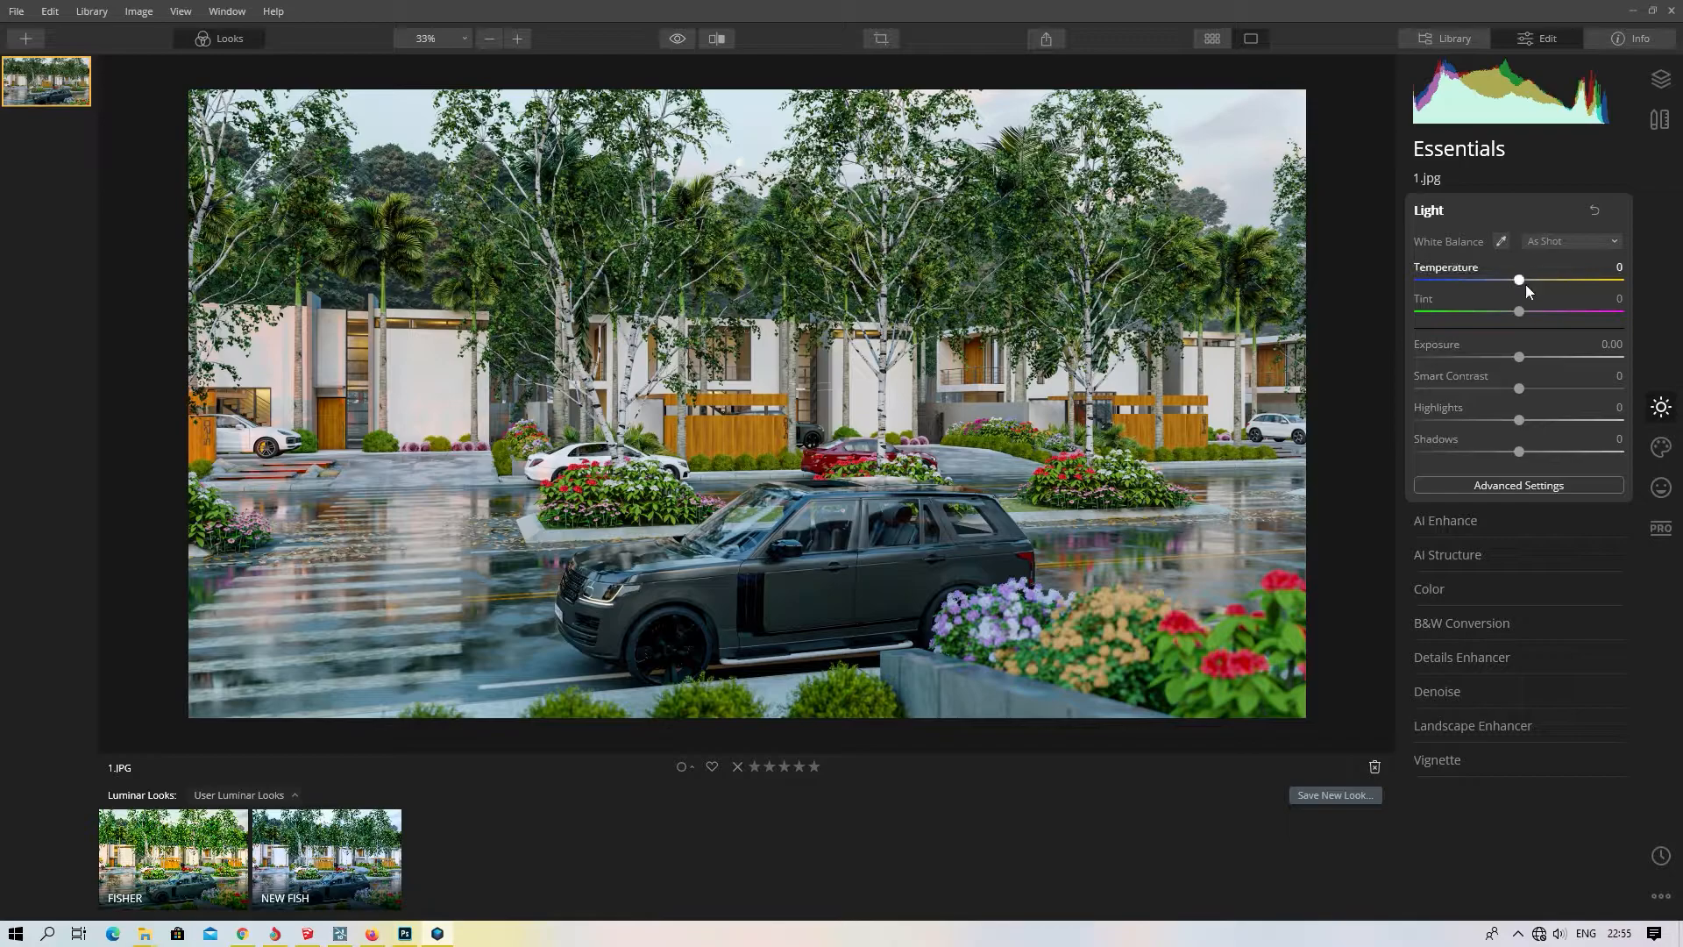
mouse_move(1522, 279)
left_mouse_down()
mouse_move(1541, 280)
mouse_move(1507, 280)
mouse_move(1555, 281)
mouse_move(1500, 281)
mouse_move(1622, 286)
mouse_move(1500, 283)
mouse_move(1516, 286)
left_mouse_up()
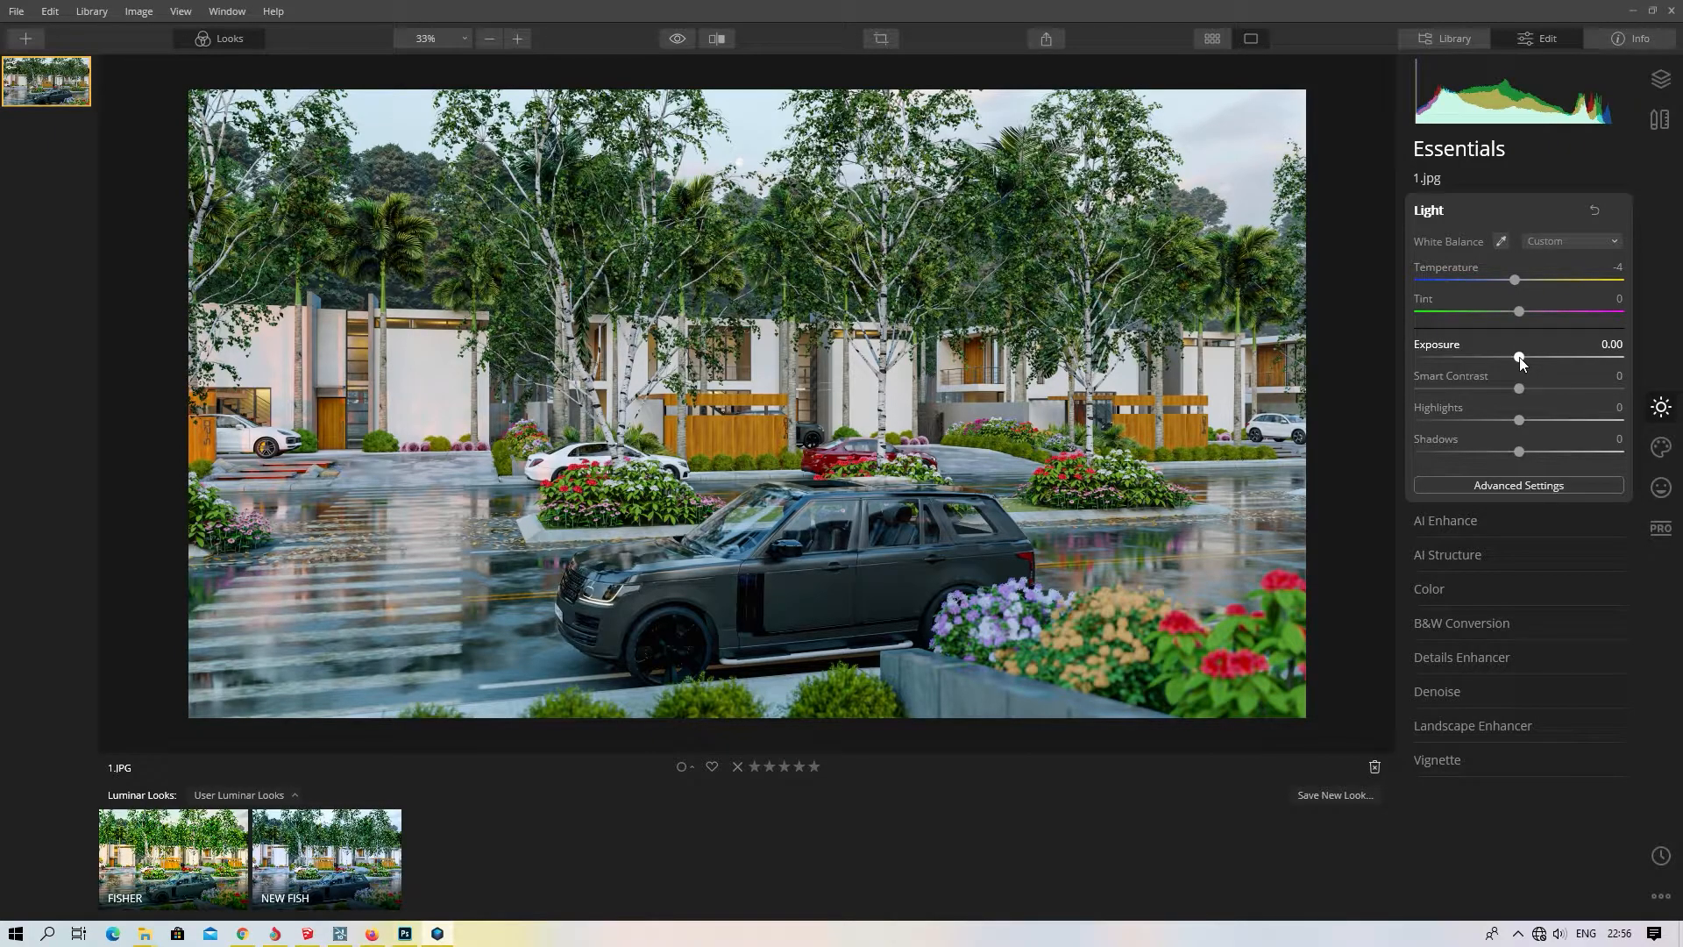
left_click_drag(1519, 358, 1530, 358)
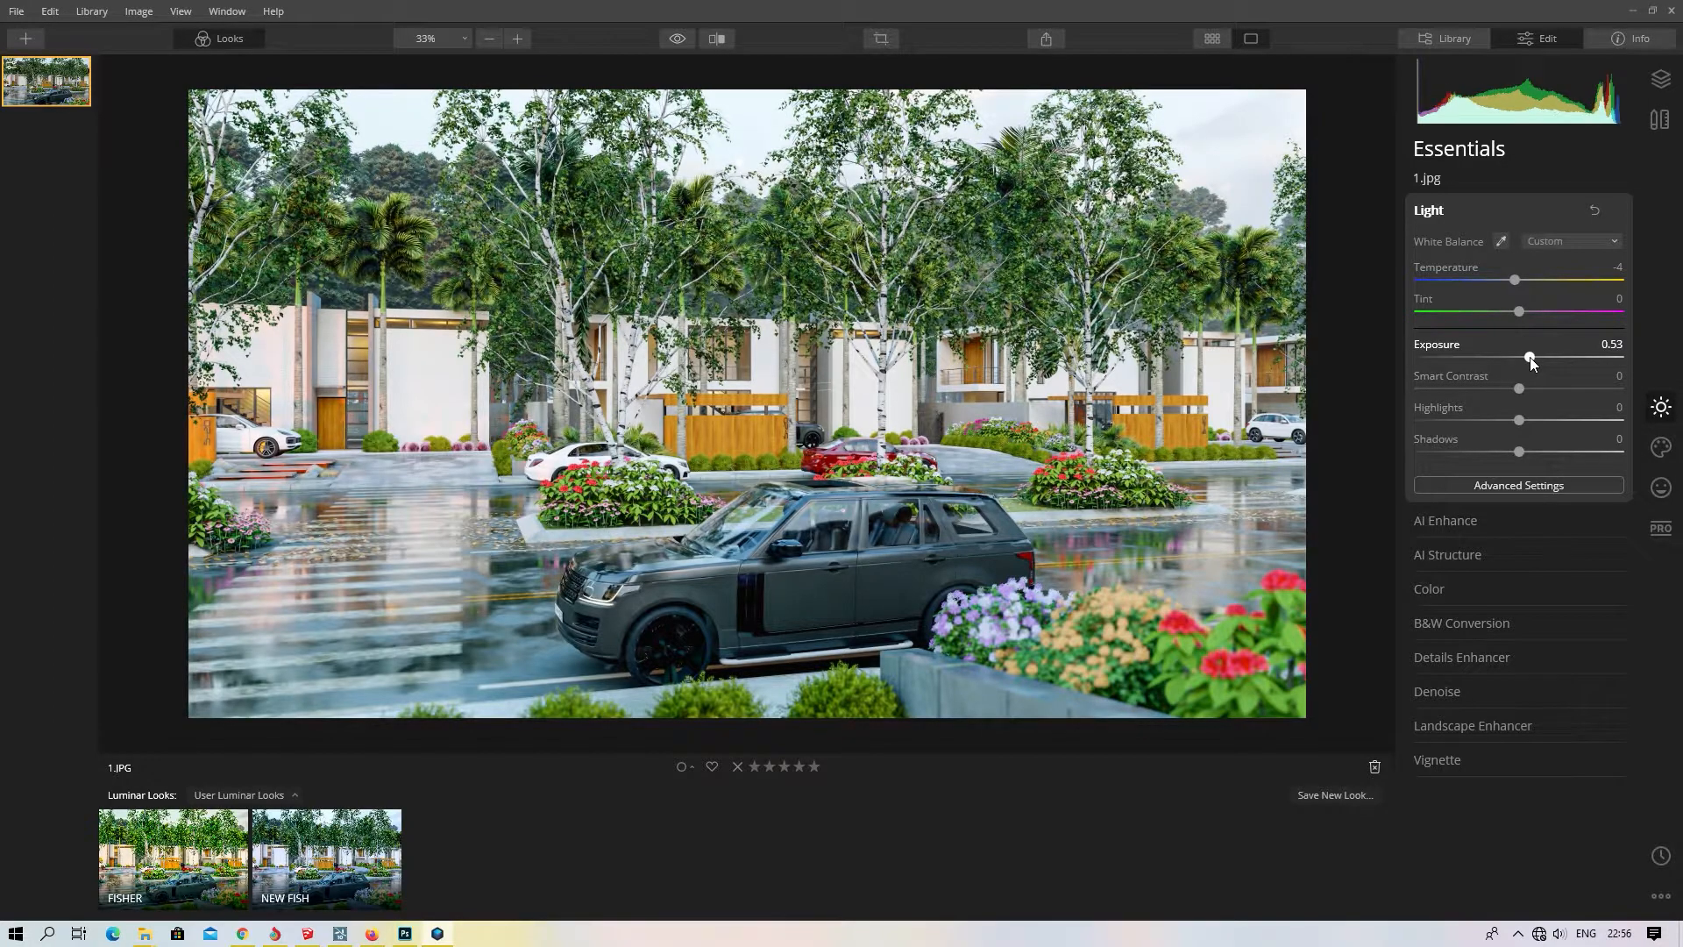
left_click_drag(1531, 357, 1524, 356)
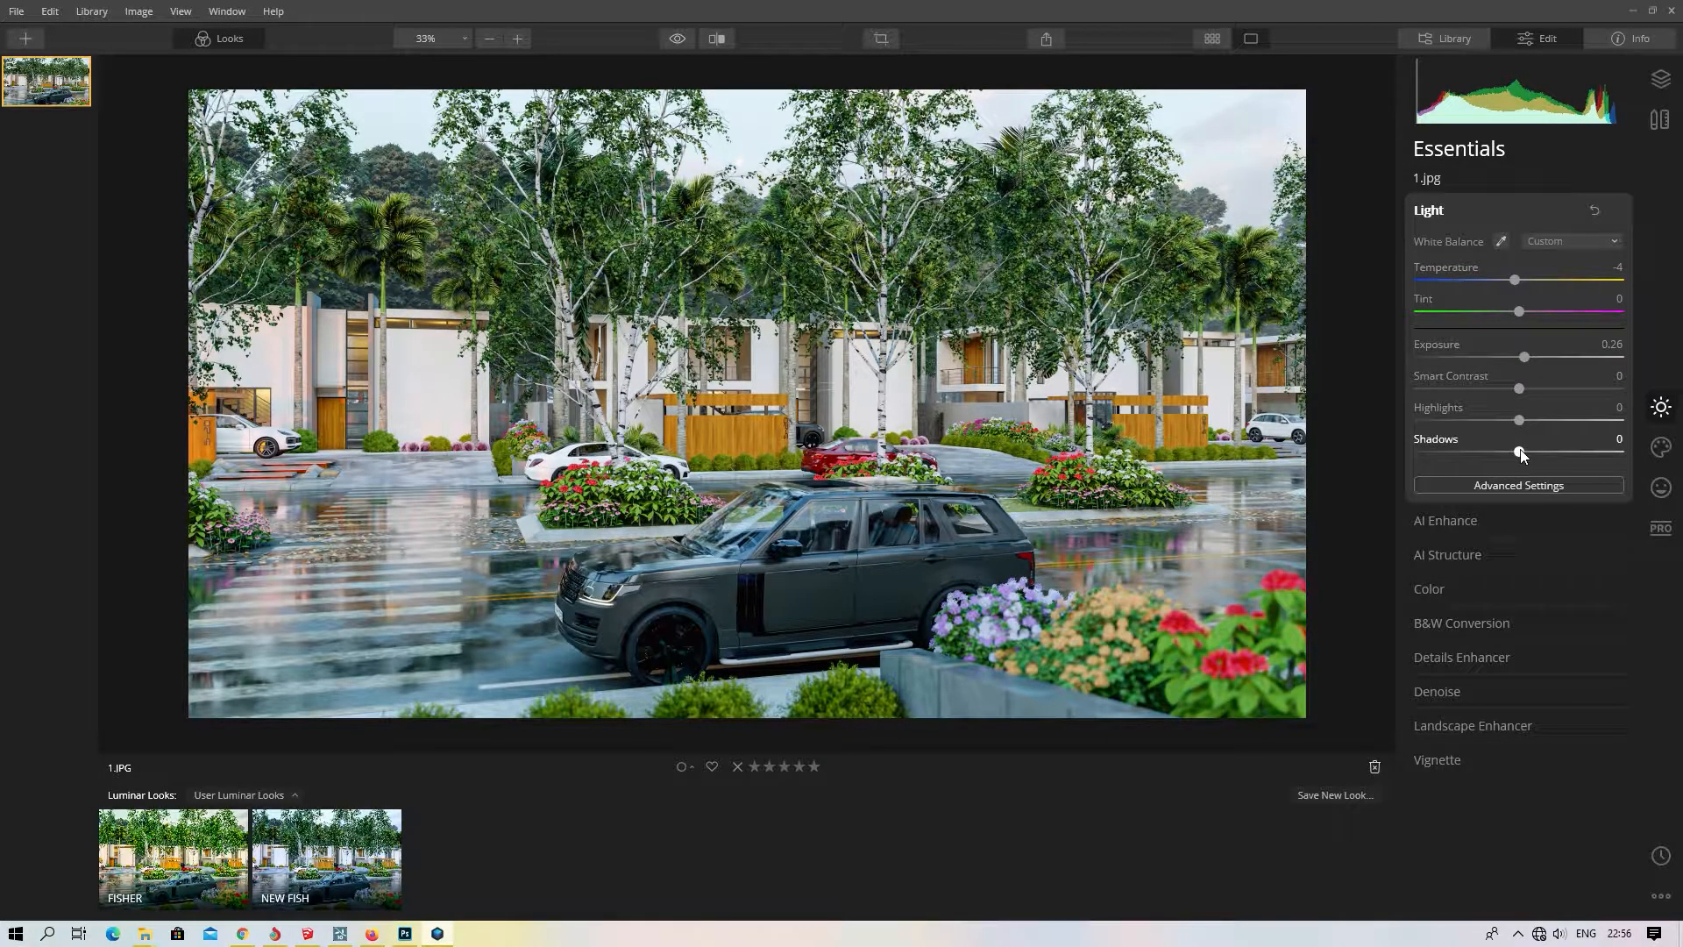
- Try stronger and weaker Shadows in the Light adjustments and reset them to 0
left_click_drag(1551, 450, 1602, 458)
left_click_drag(1398, 451, 1560, 450)
double_click(1560, 450)
left_click(1450, 212)
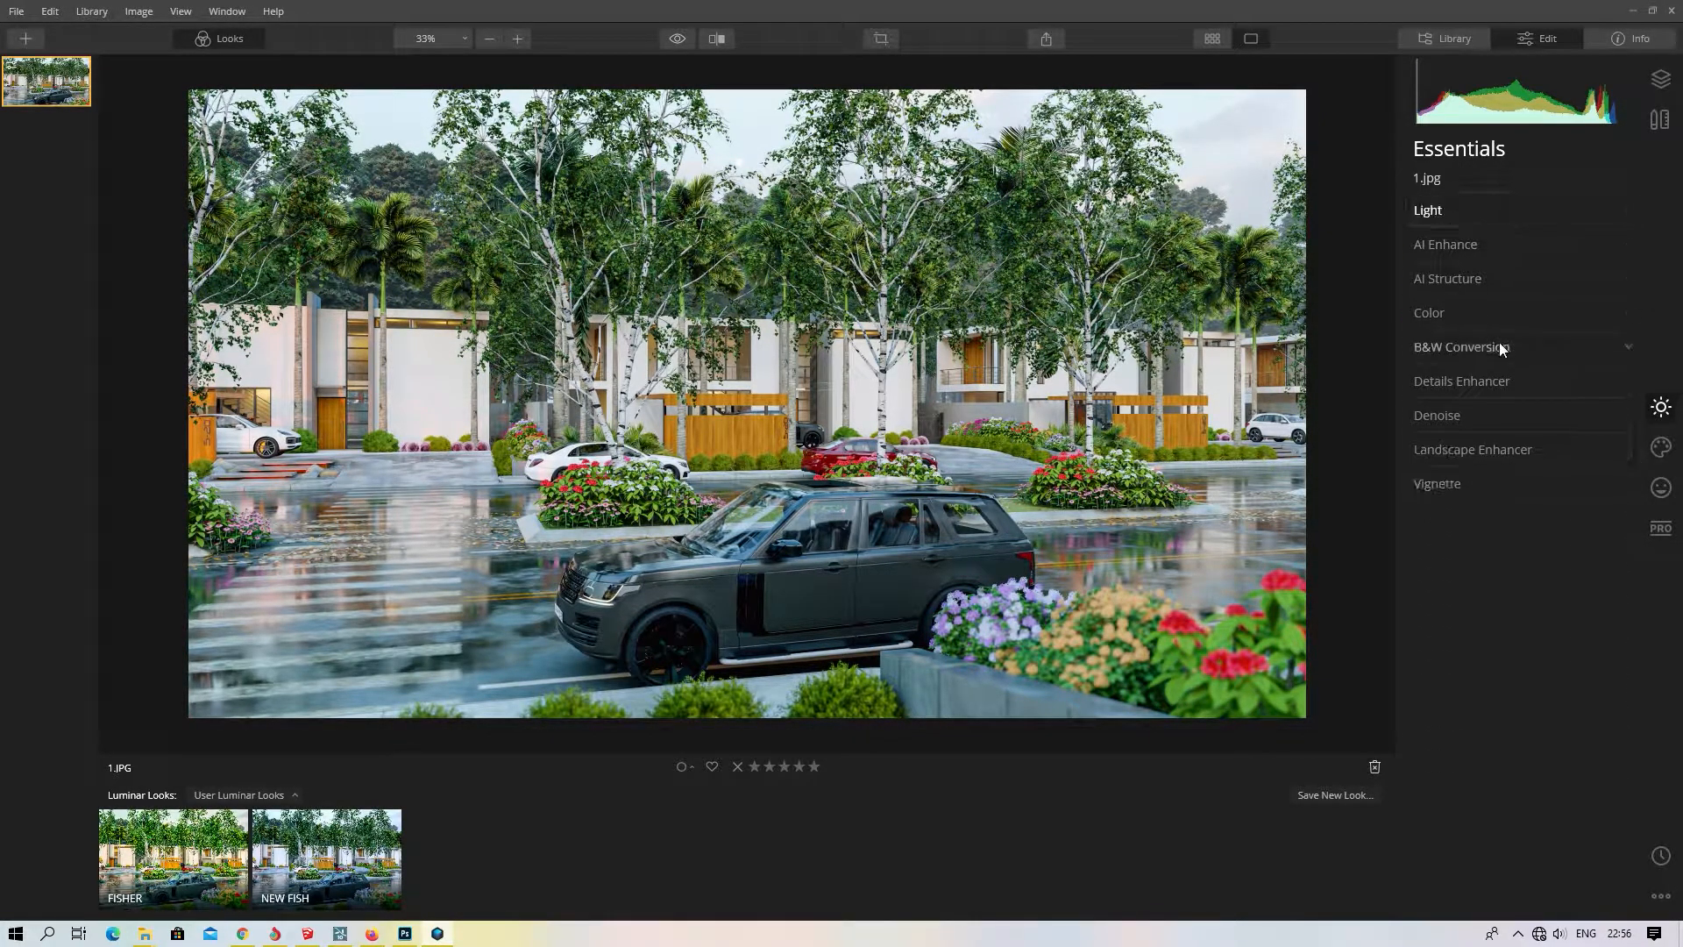
left_click(1464, 247)
left_click(1447, 248)
- Reset Exposure in the Light adjustments to its default
left_click(1449, 213)
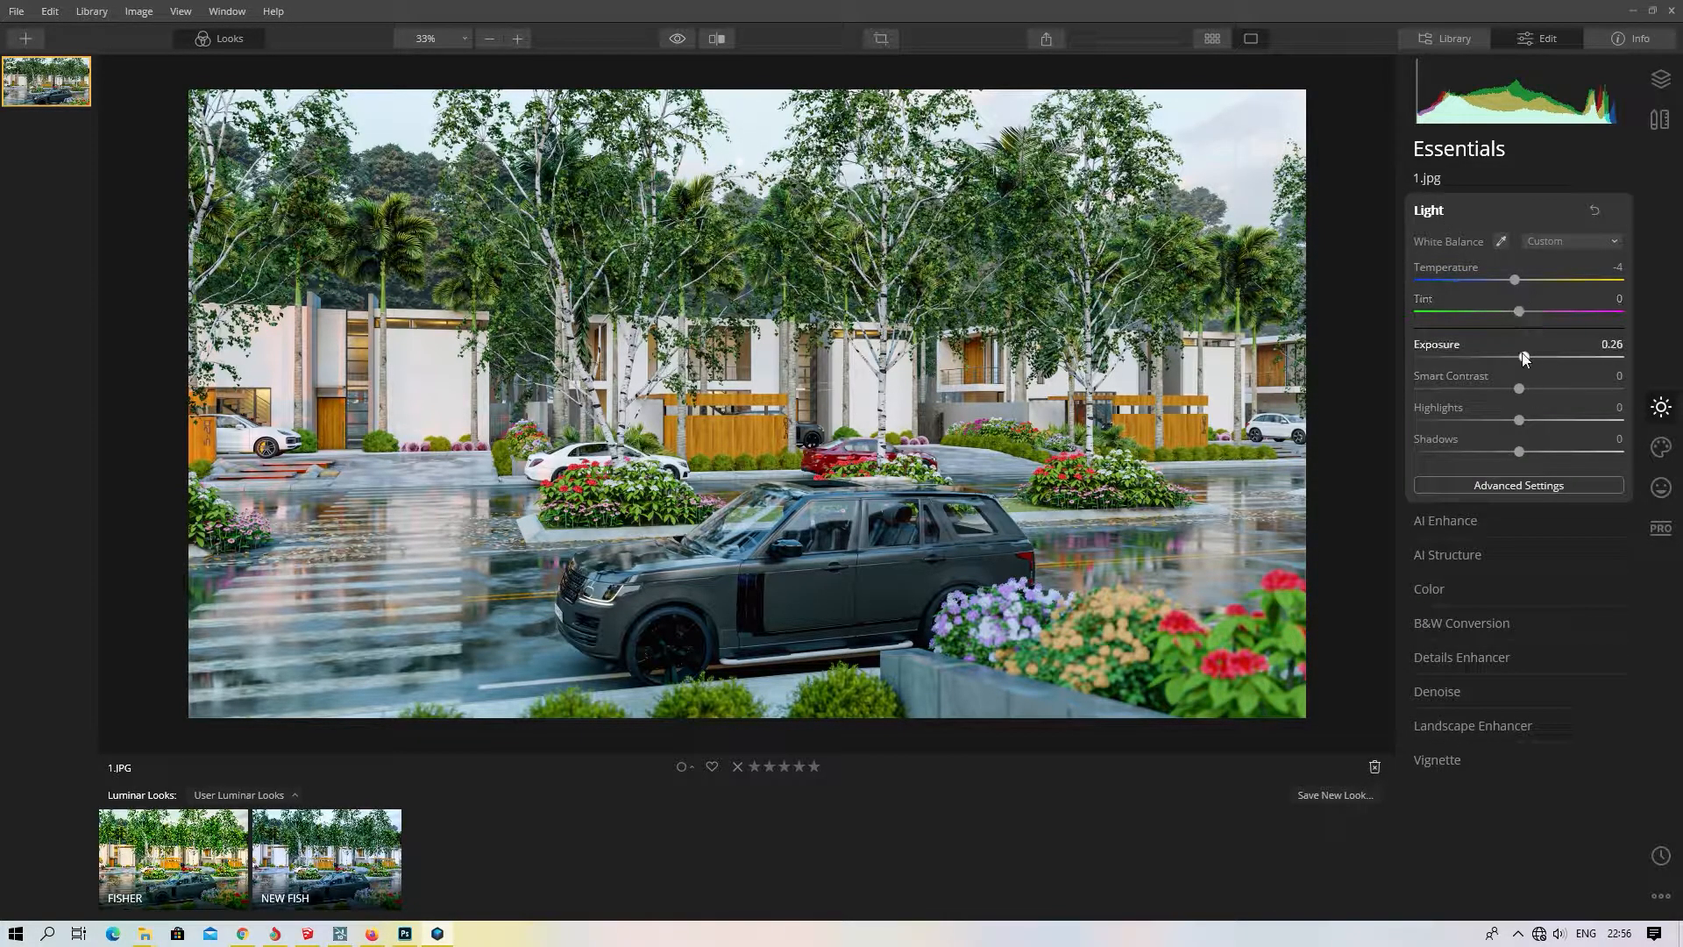
double_click(1524, 358)
left_click(1491, 209)
- Try strong AI Accent values in AI Enhance, compare before and after, and settle on AI Accent 36
left_click(1457, 244)
left_click_drag(1431, 286, 1595, 291)
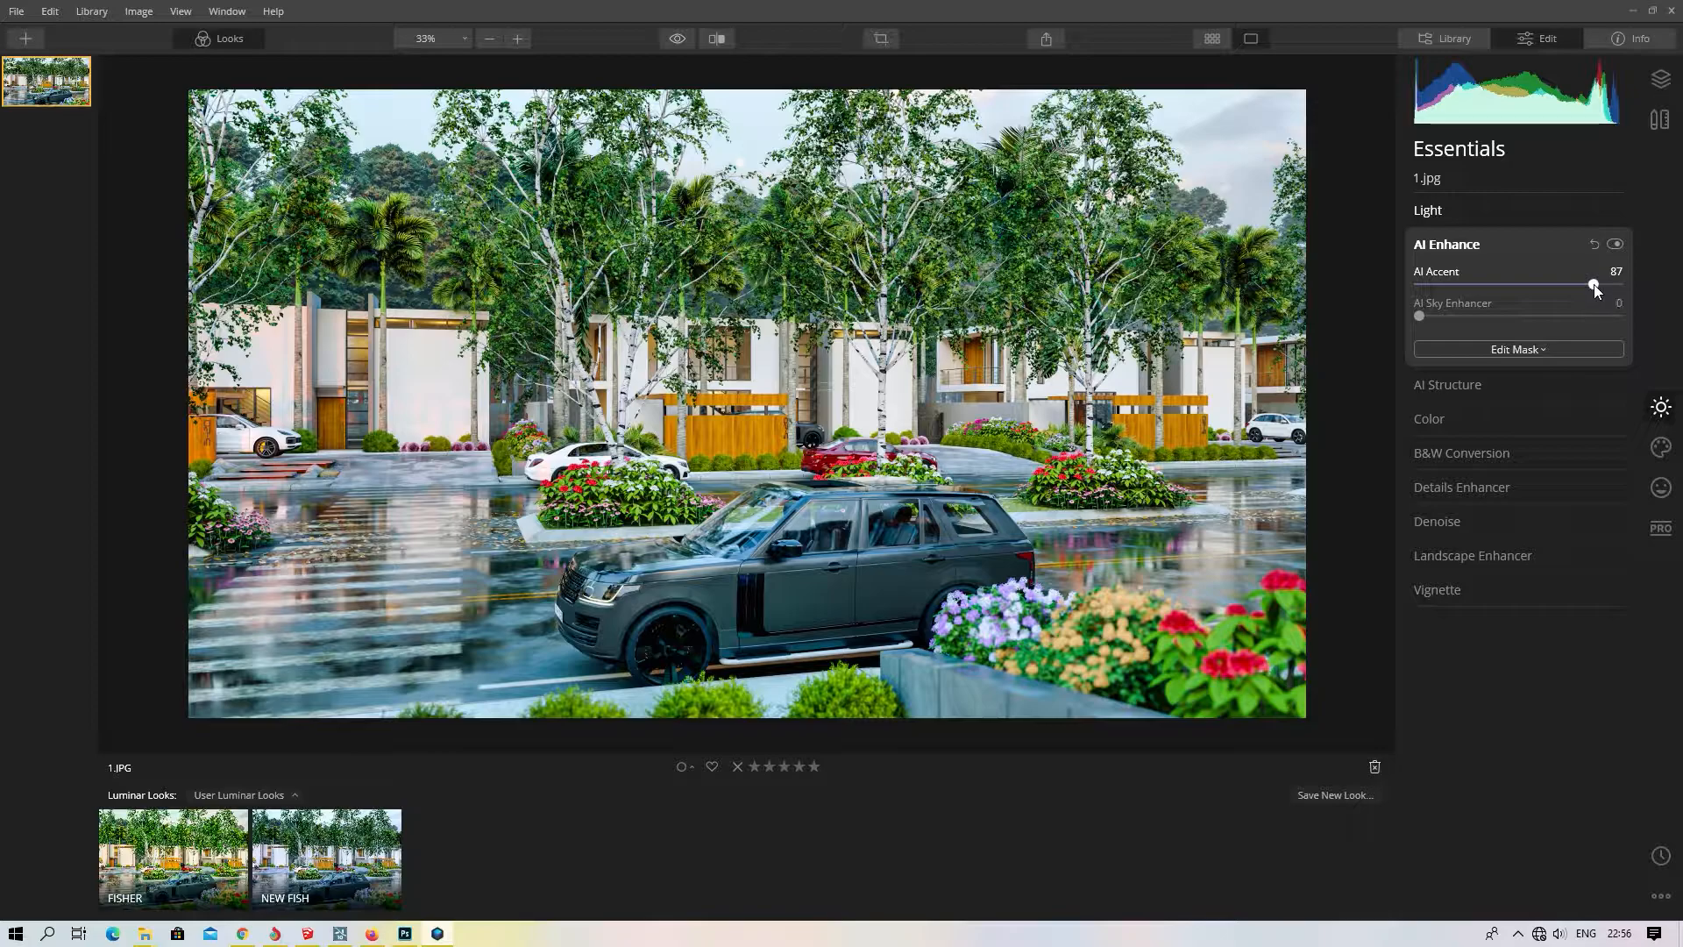
left_click_drag(1594, 286, 1531, 291)
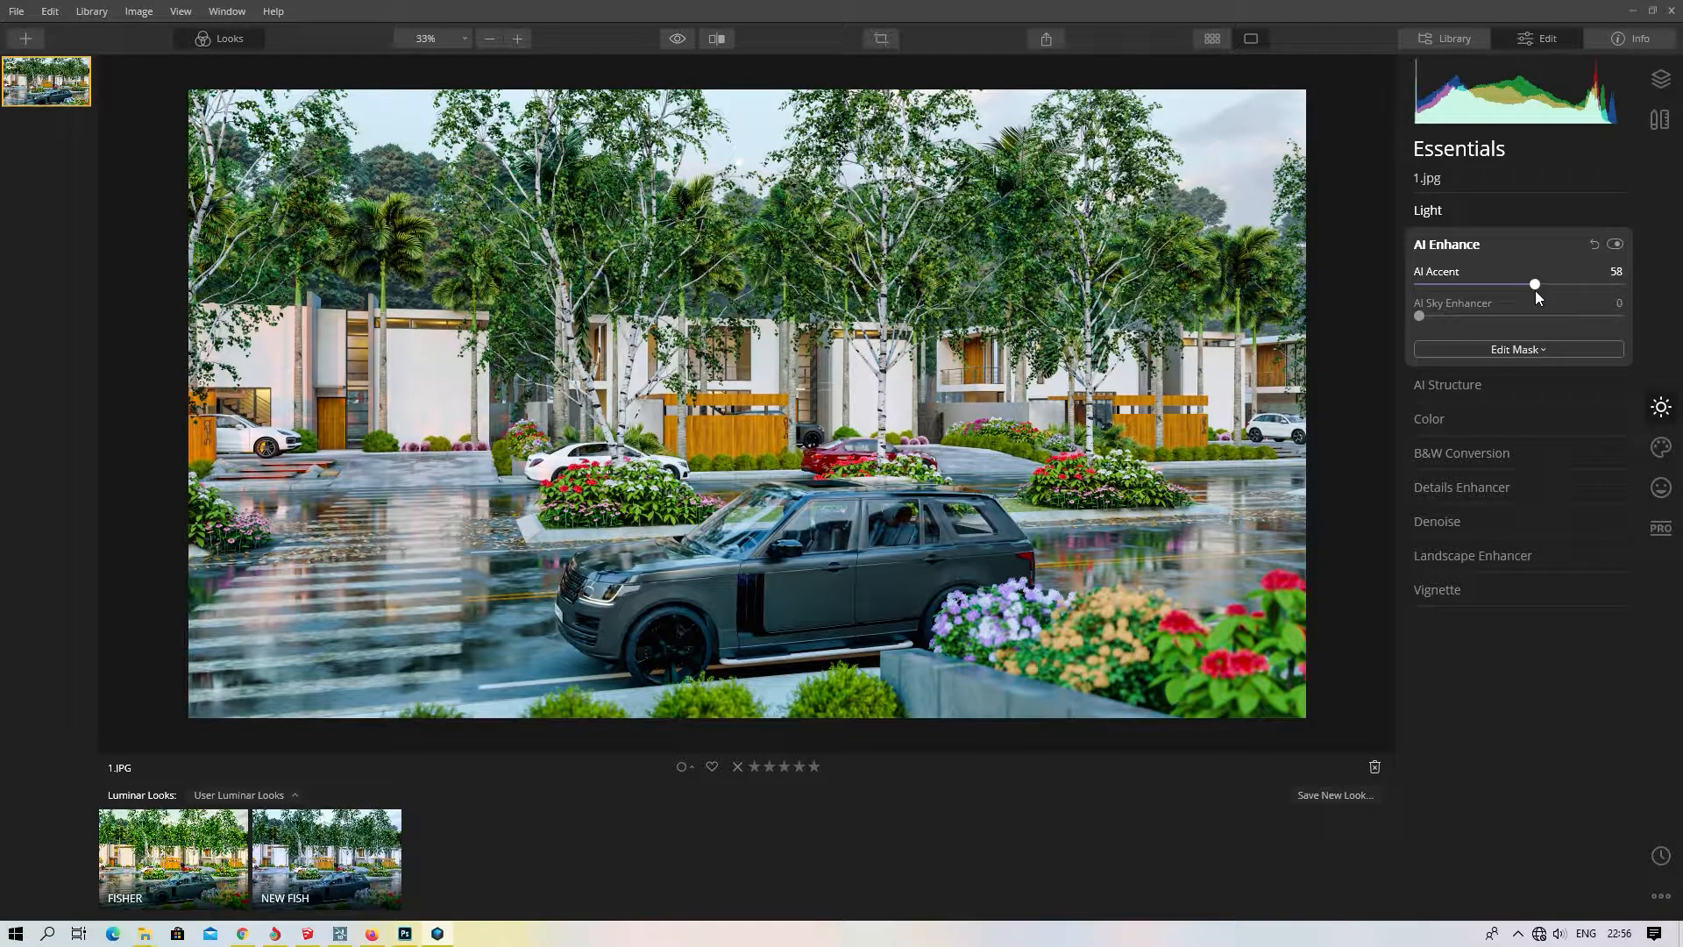
left_click(717, 37)
left_click_drag(736, 170, 616, 290)
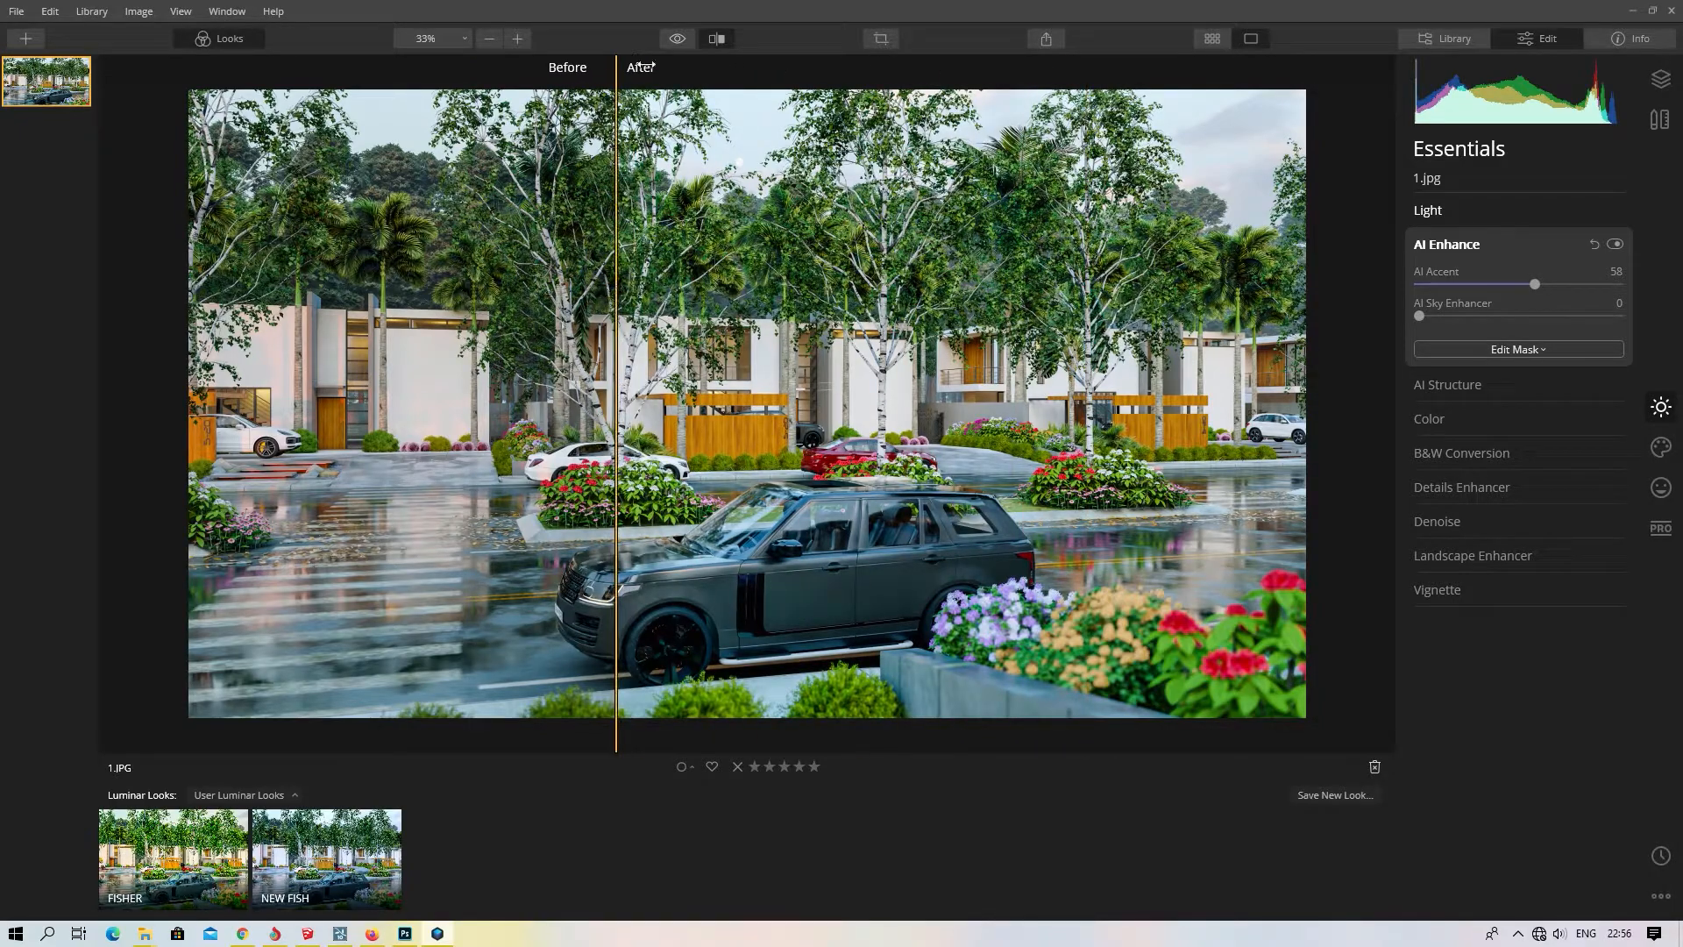
left_click(717, 40)
left_click_drag(1536, 288, 1491, 296)
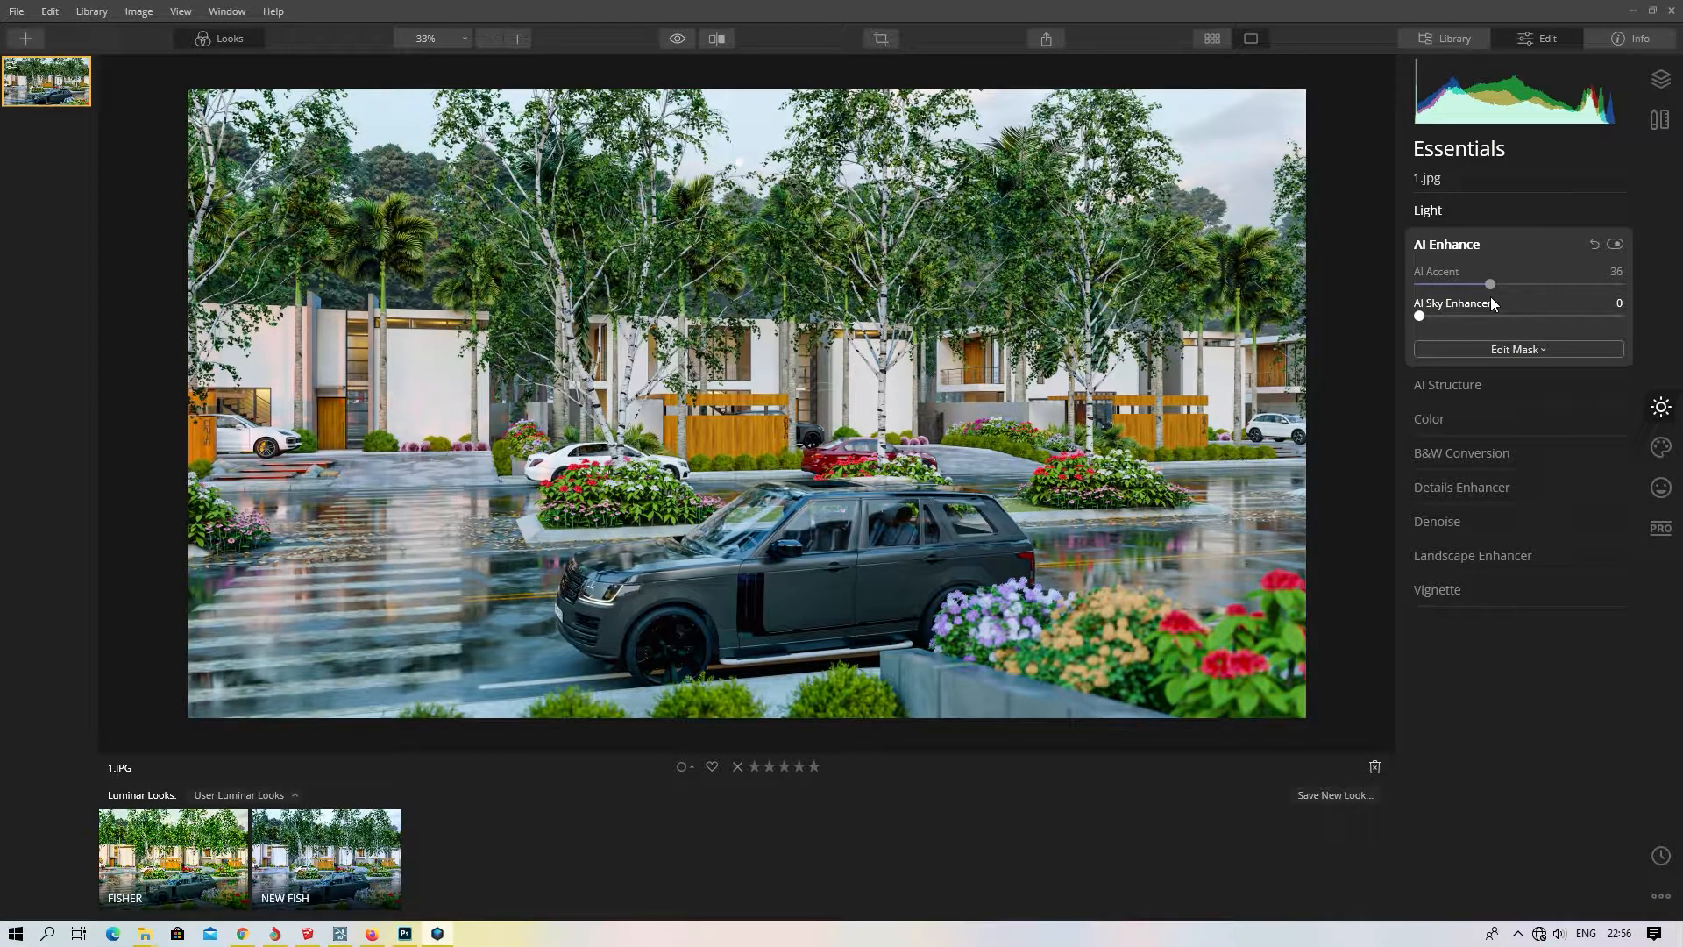
left_click(1499, 245)
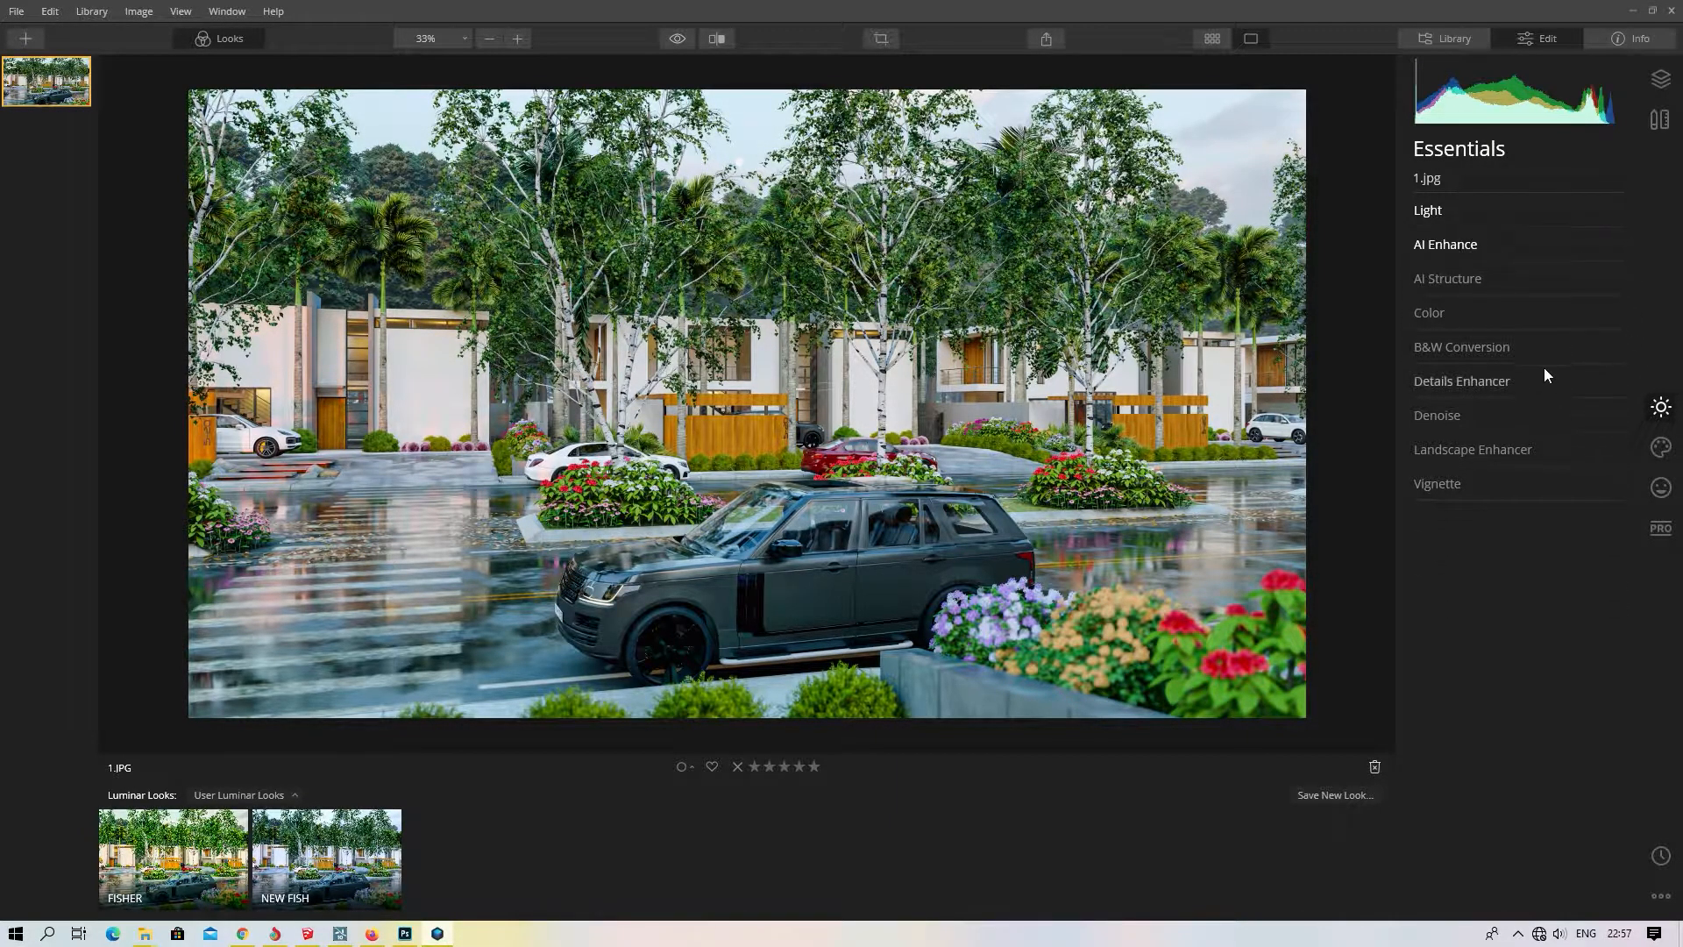
- In Details Enhancer, set Small Details to 10, Medium Details to 18 and Large Details to 27
left_click(1487, 380)
left_click_drag(1524, 420, 1533, 421)
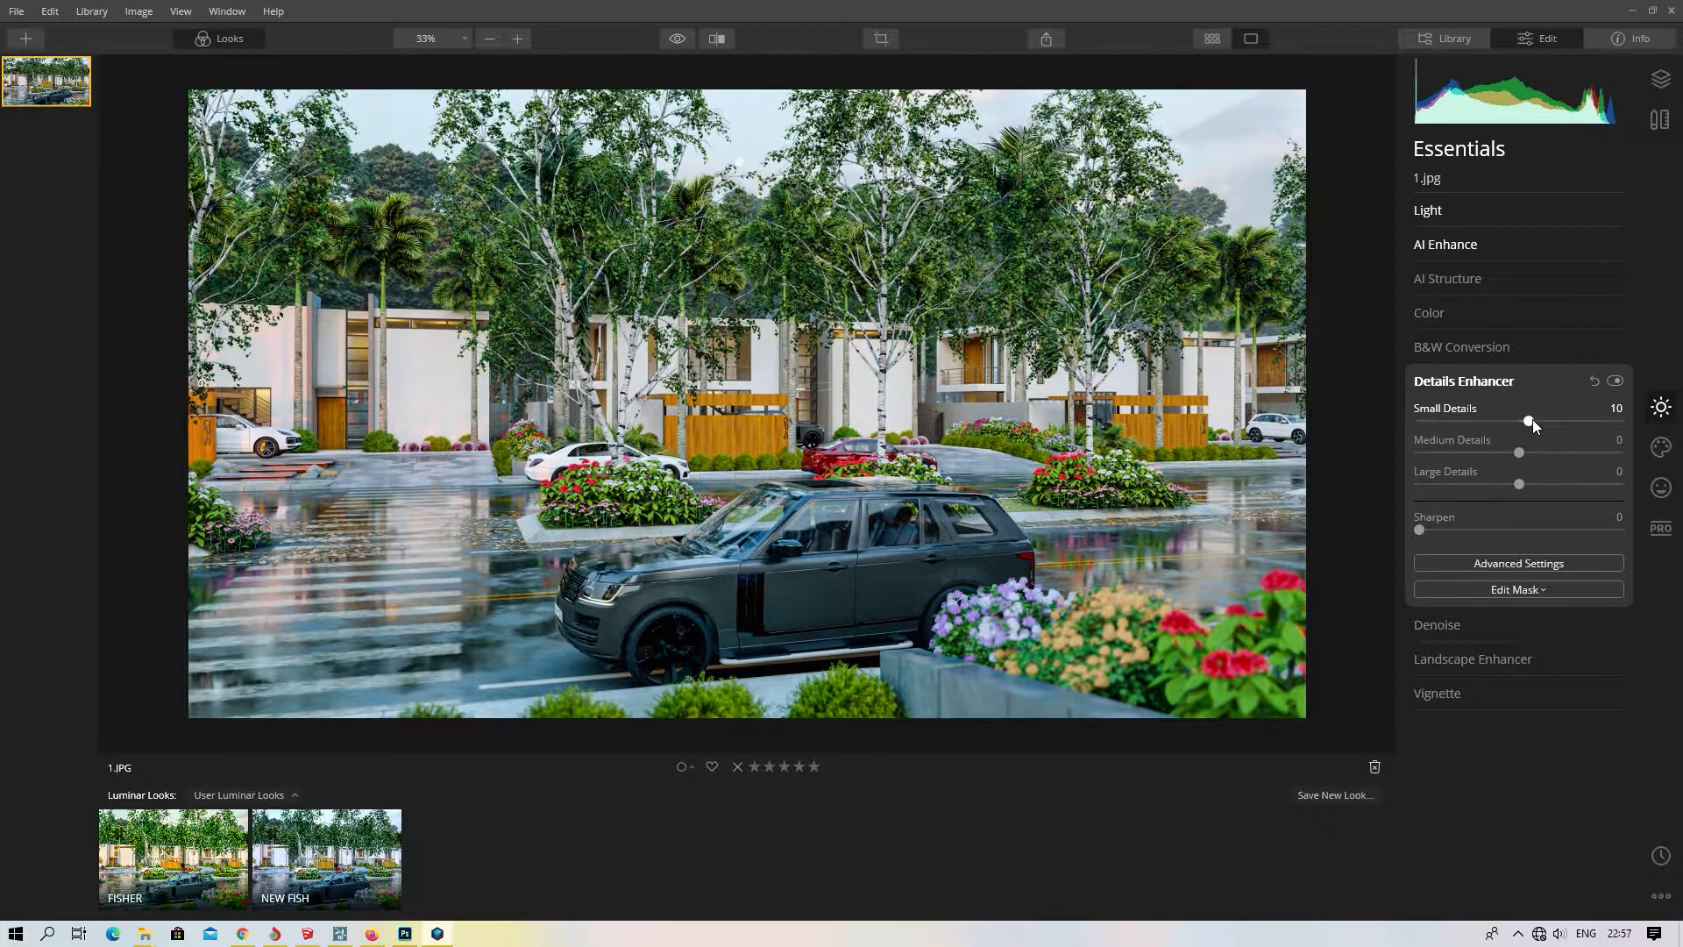
left_click_drag(1519, 452, 1546, 484)
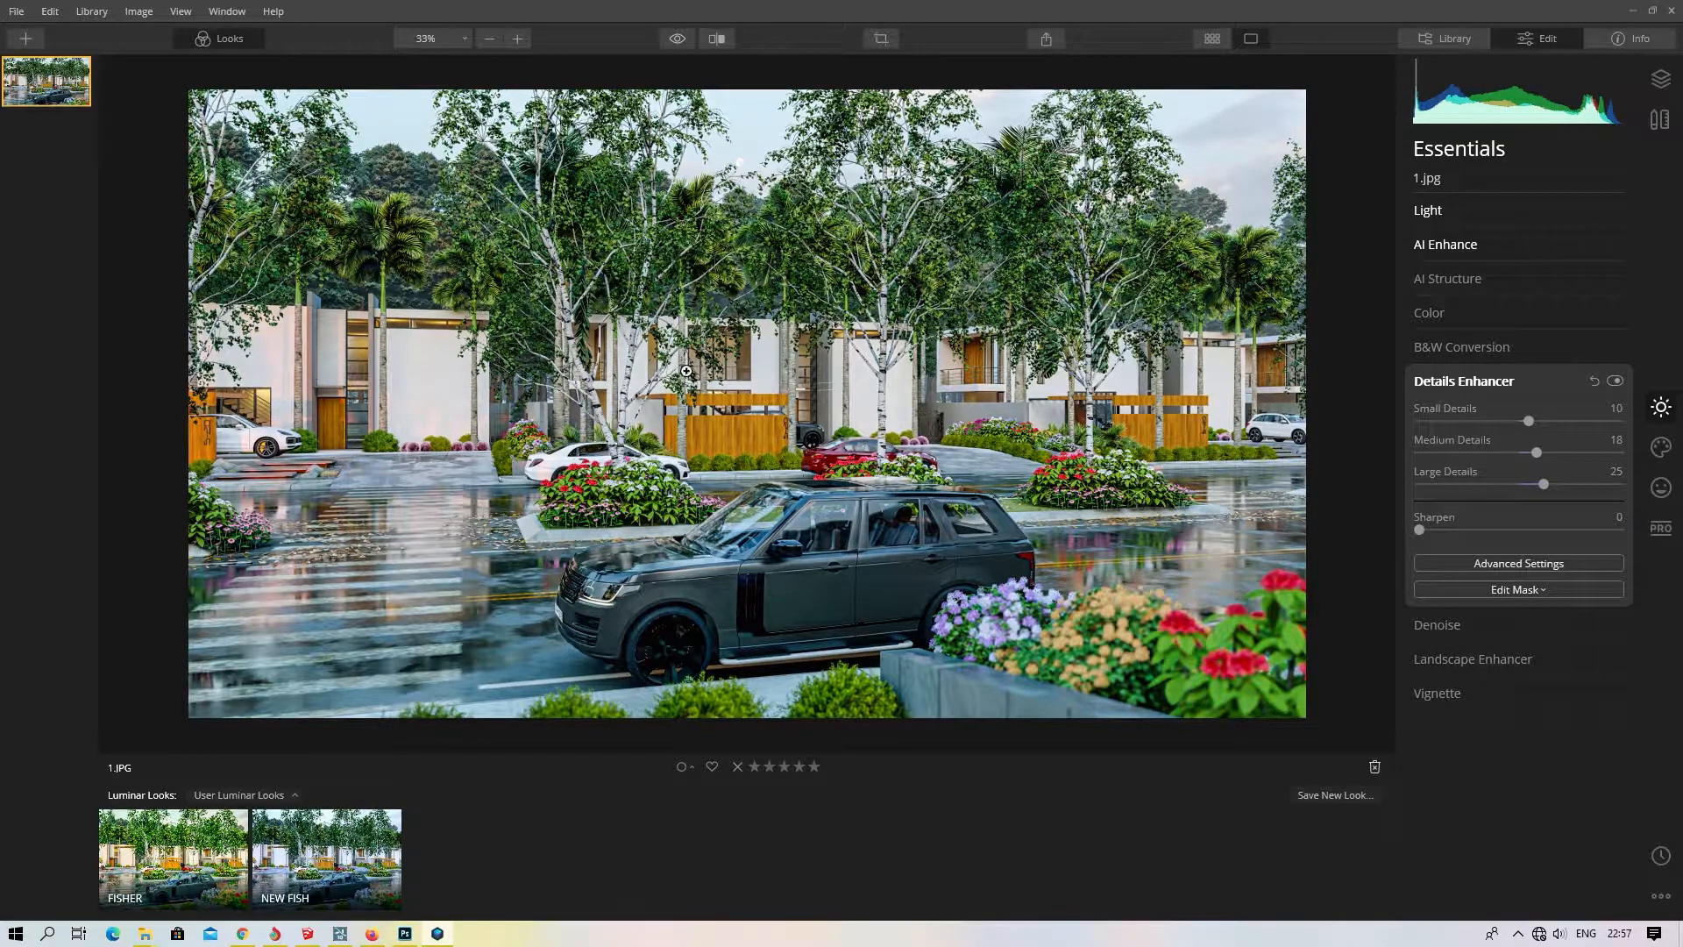
scroll(792, 590, "up", 3)
left_click_drag(770, 588, 779, 531)
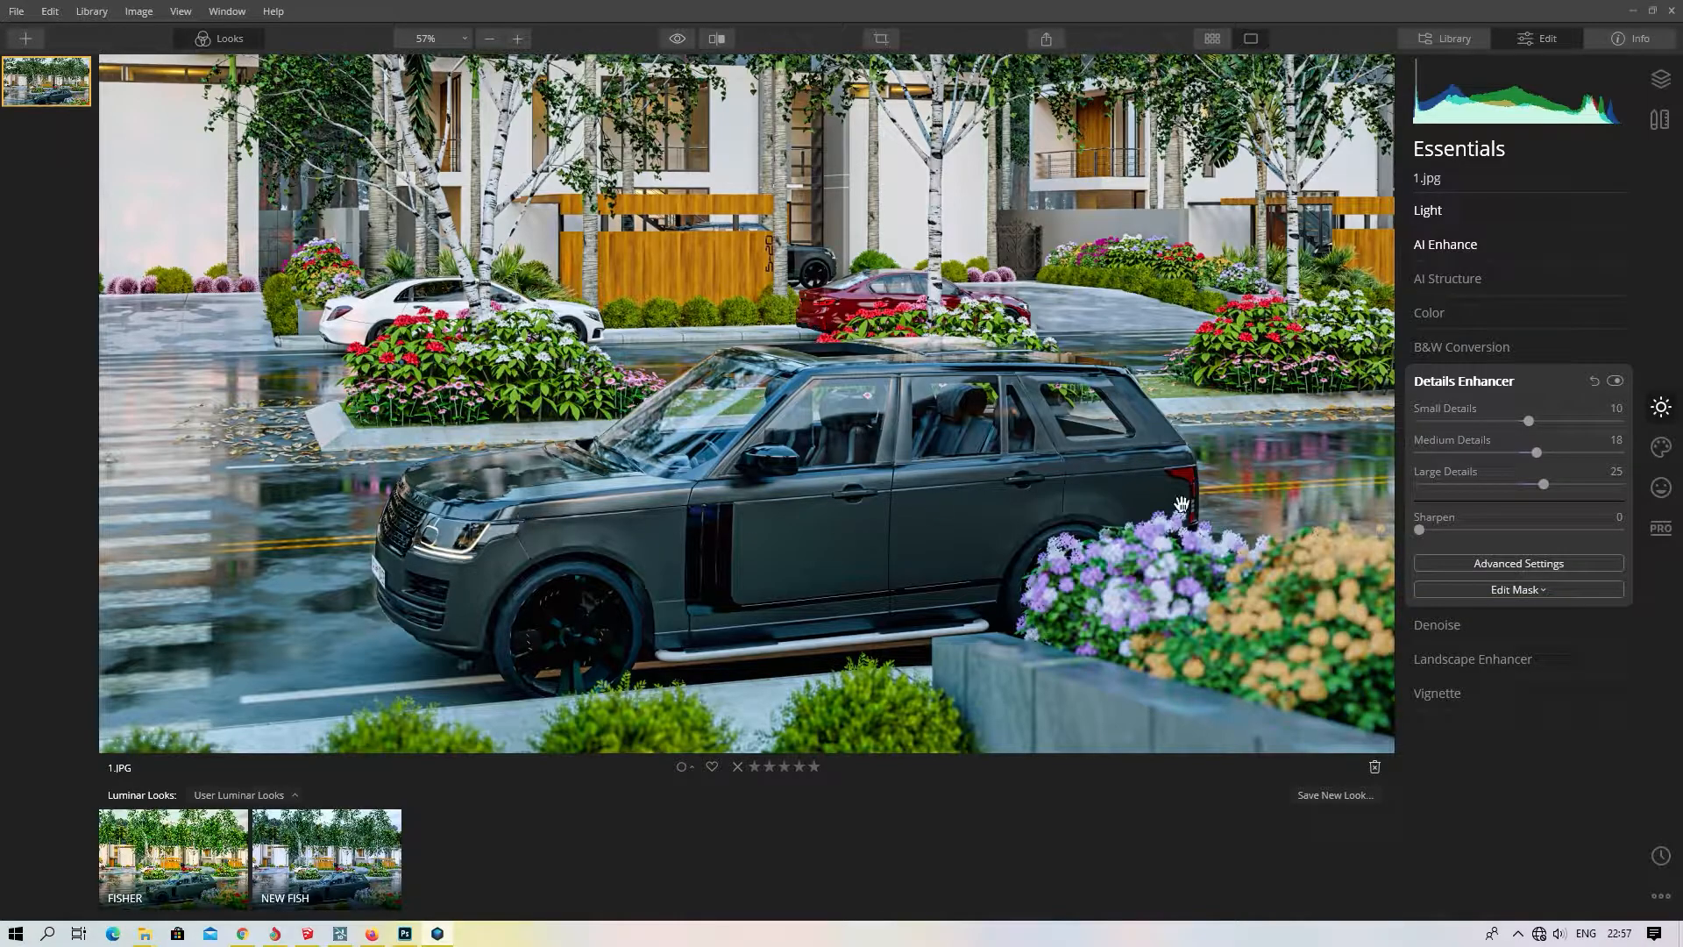
mouse_move(1545, 489)
left_mouse_down()
mouse_move(1522, 485)
mouse_move(1549, 489)
left_mouse_up()
- Examine the Range Rover's front close up with the Details Enhancer effect switched off and on
left_click(1616, 383)
left_click(1616, 382)
left_click(1616, 383)
left_click(1616, 382)
scroll(559, 544, "up", 5)
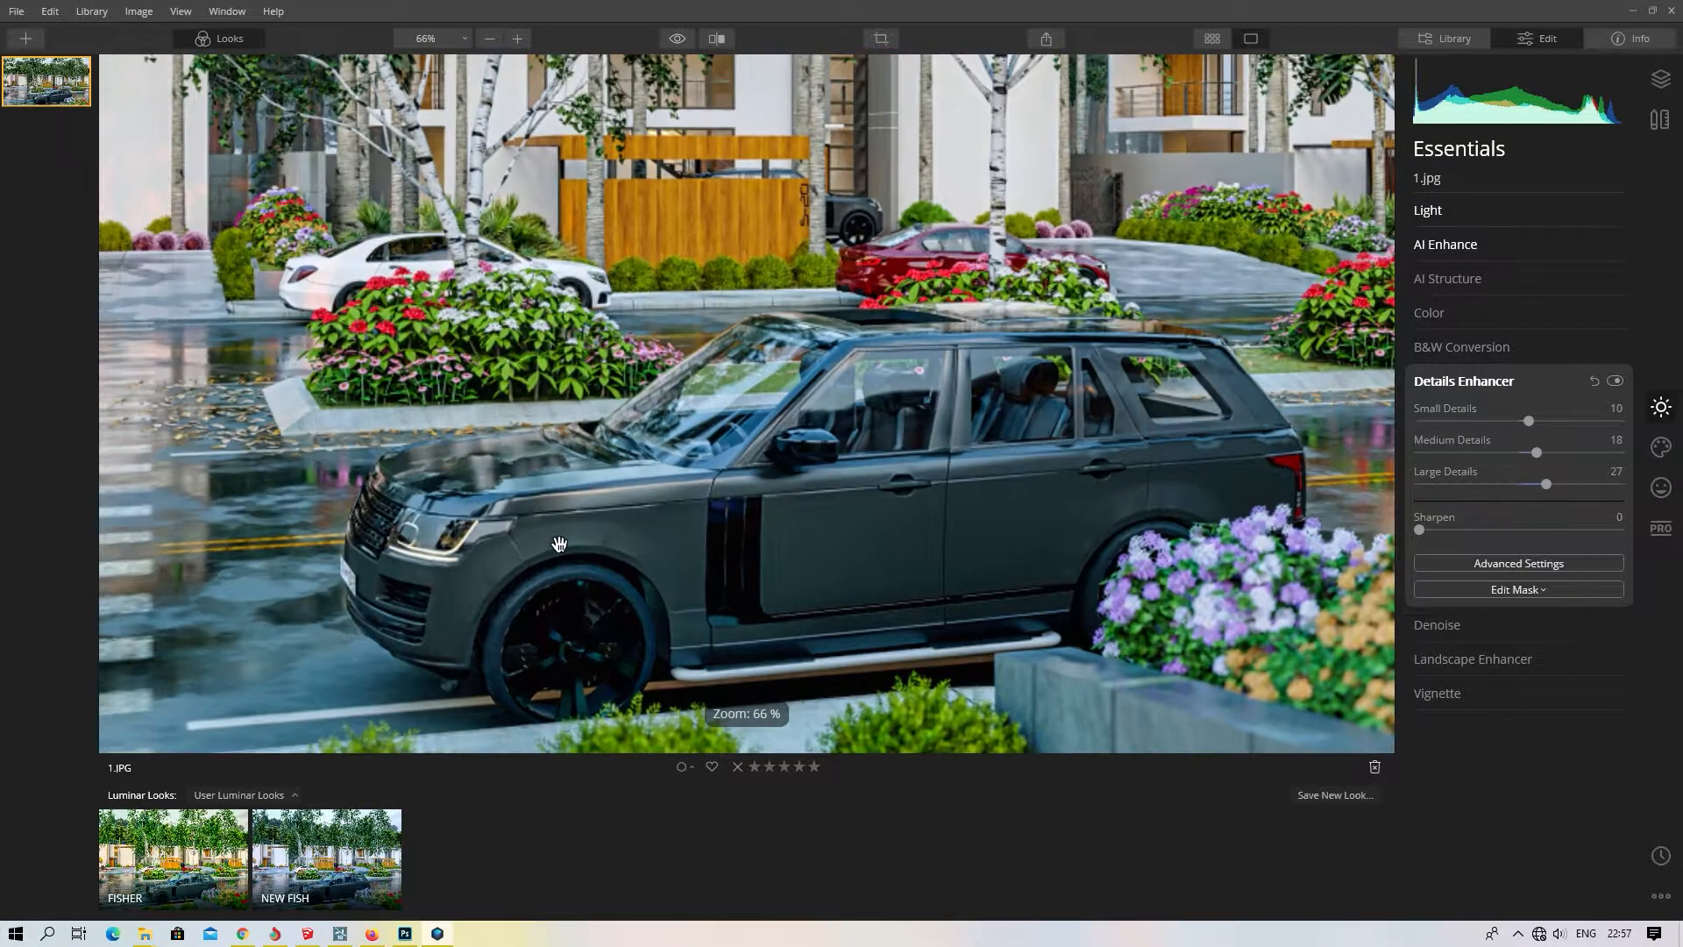
left_click_drag(559, 545, 823, 466)
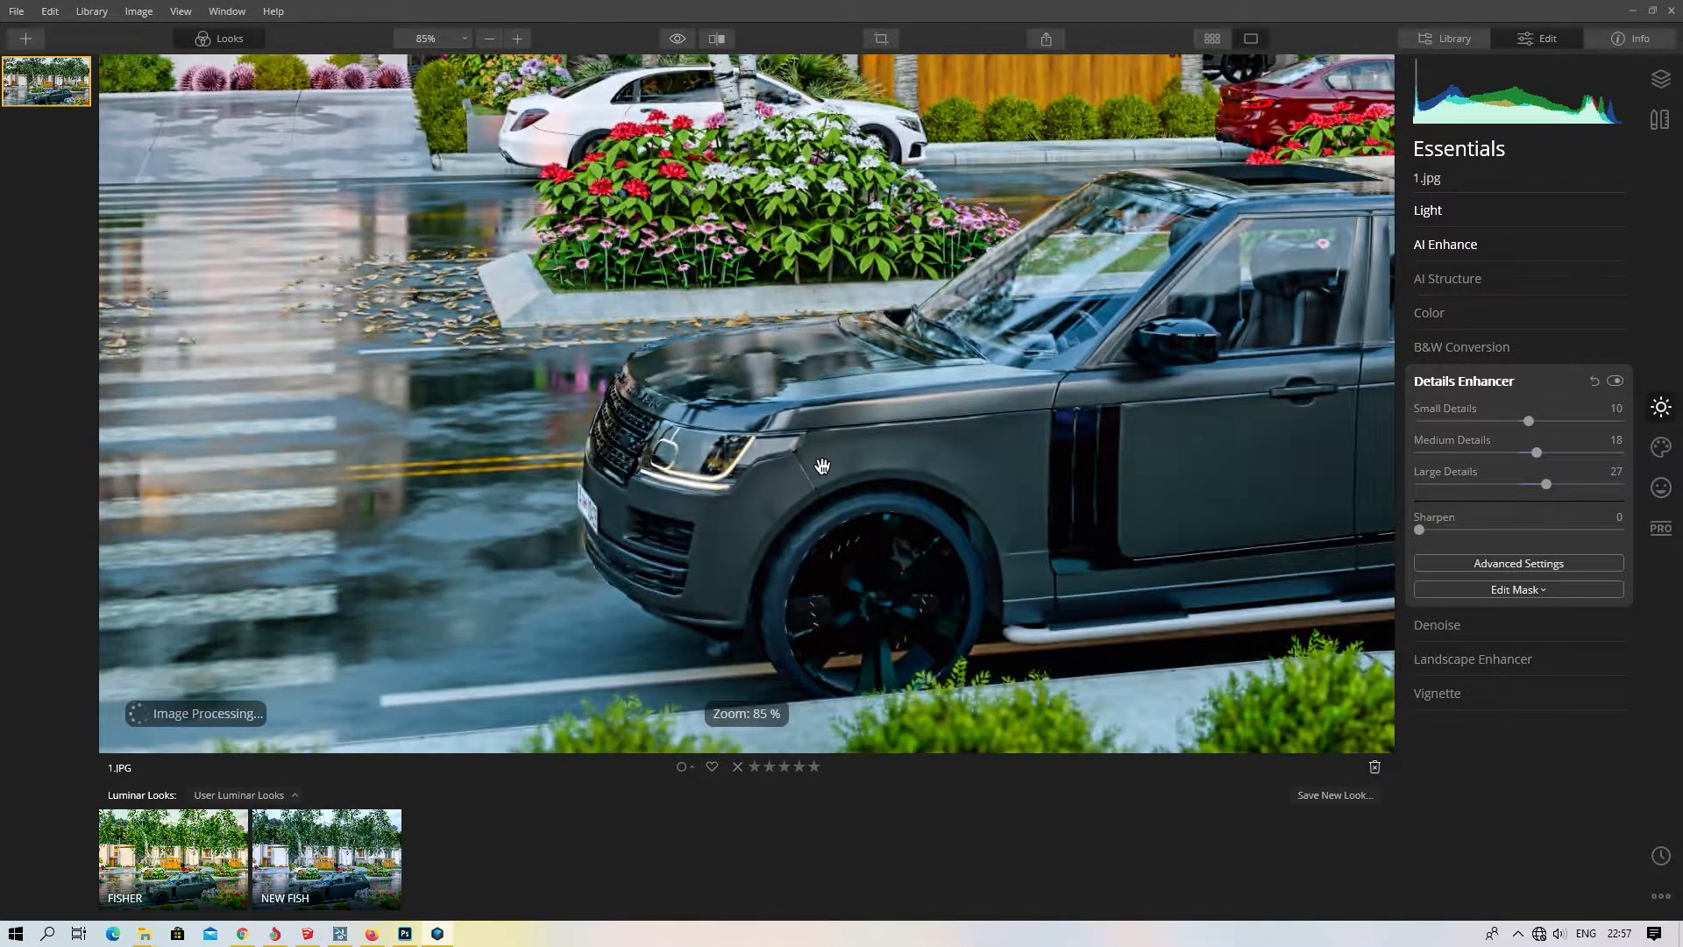
scroll(822, 466, "up", 6)
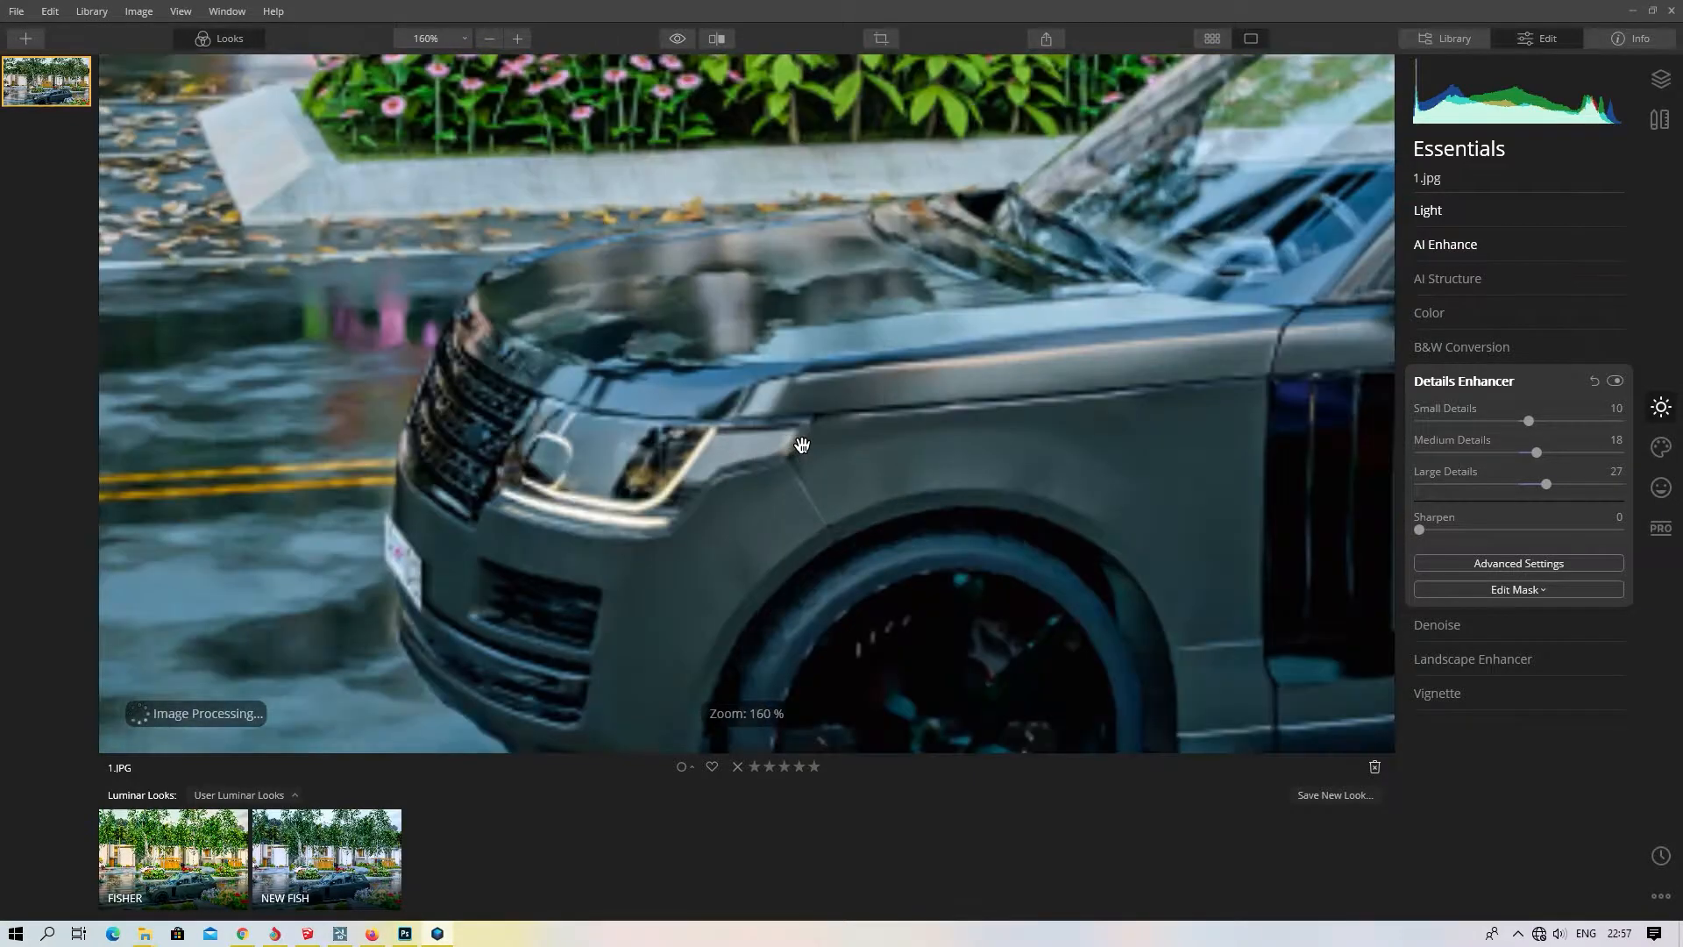
scroll(806, 469, "down", 3)
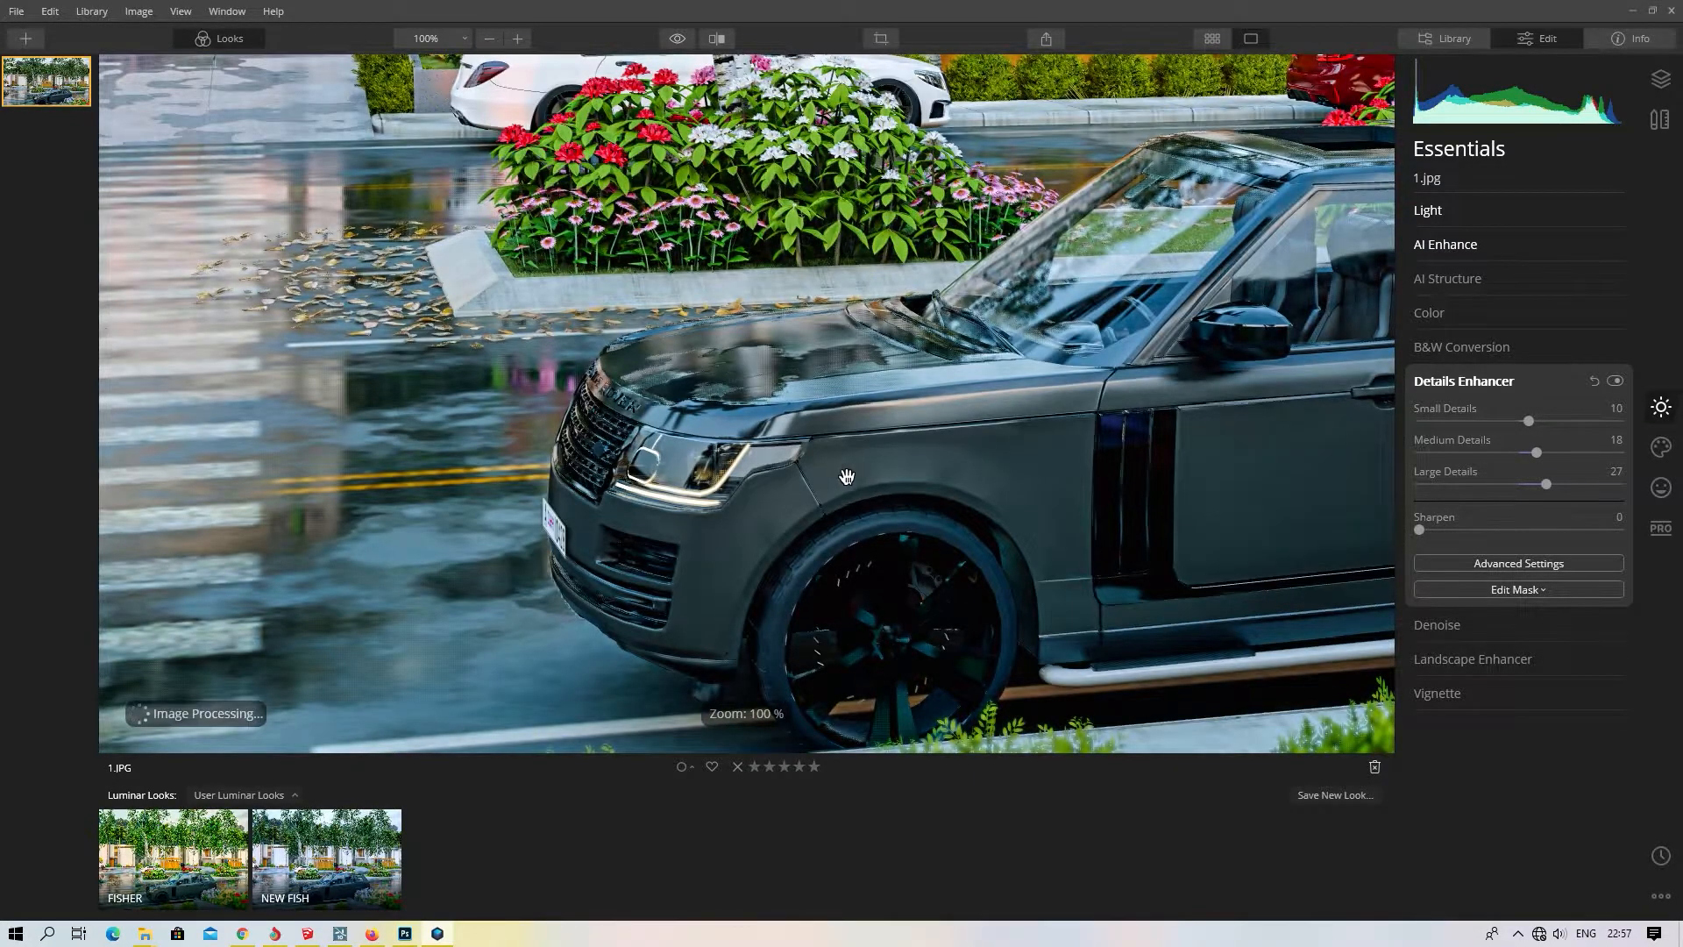
left_click_drag(865, 479, 788, 417)
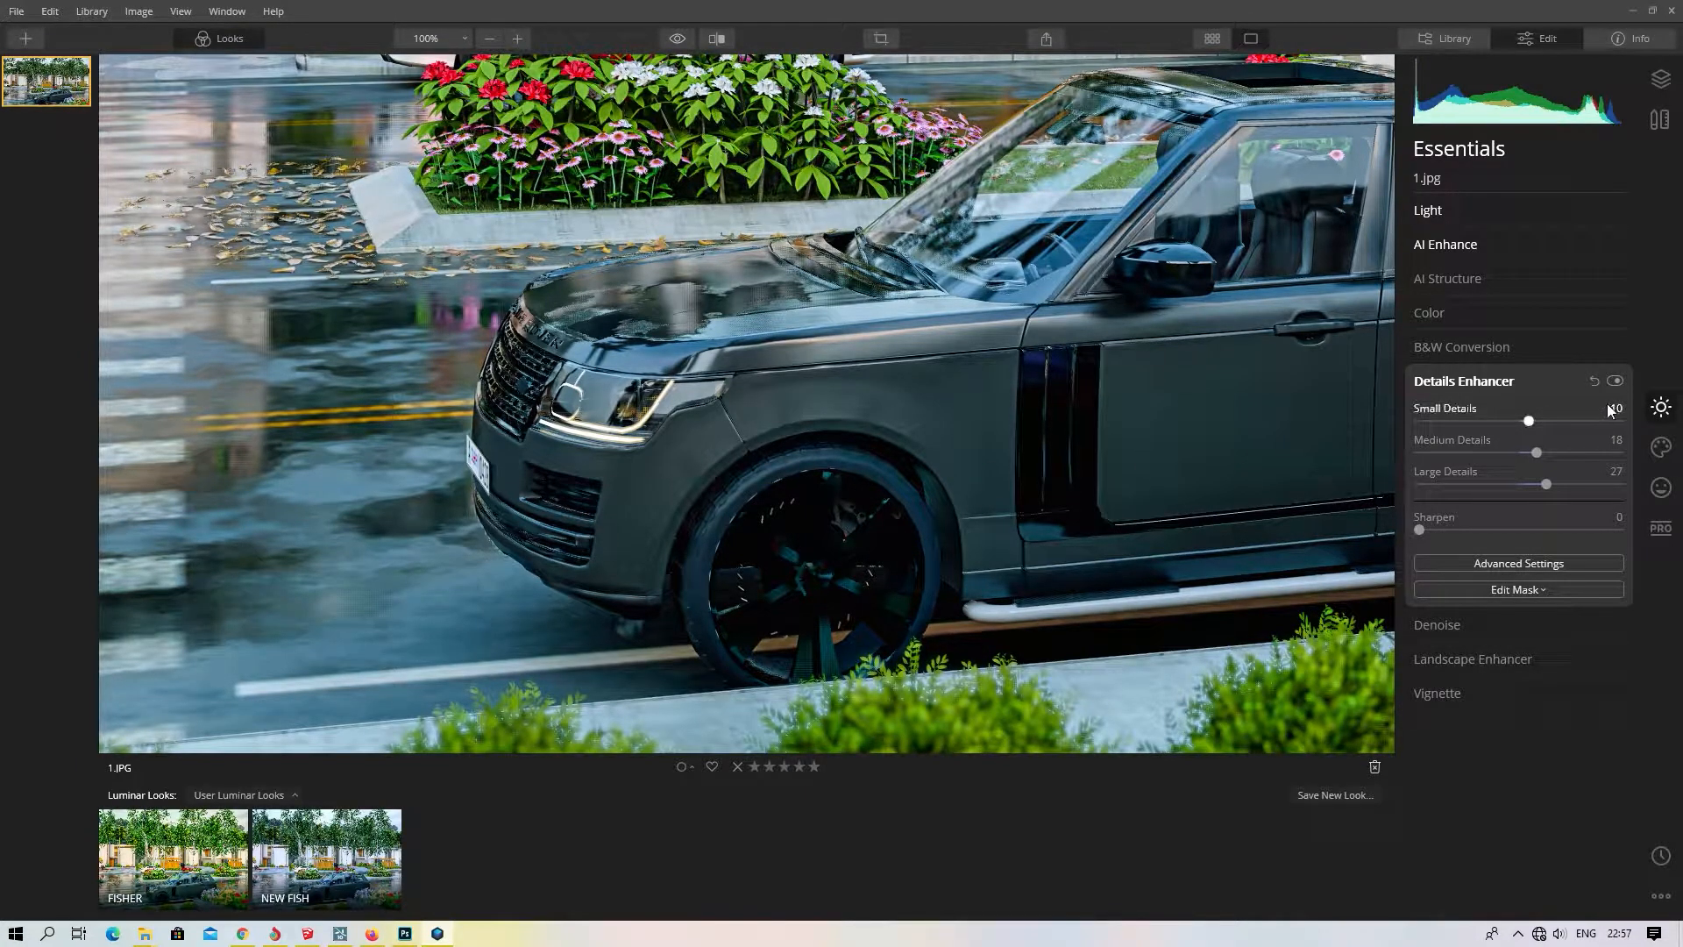
left_click(1618, 382)
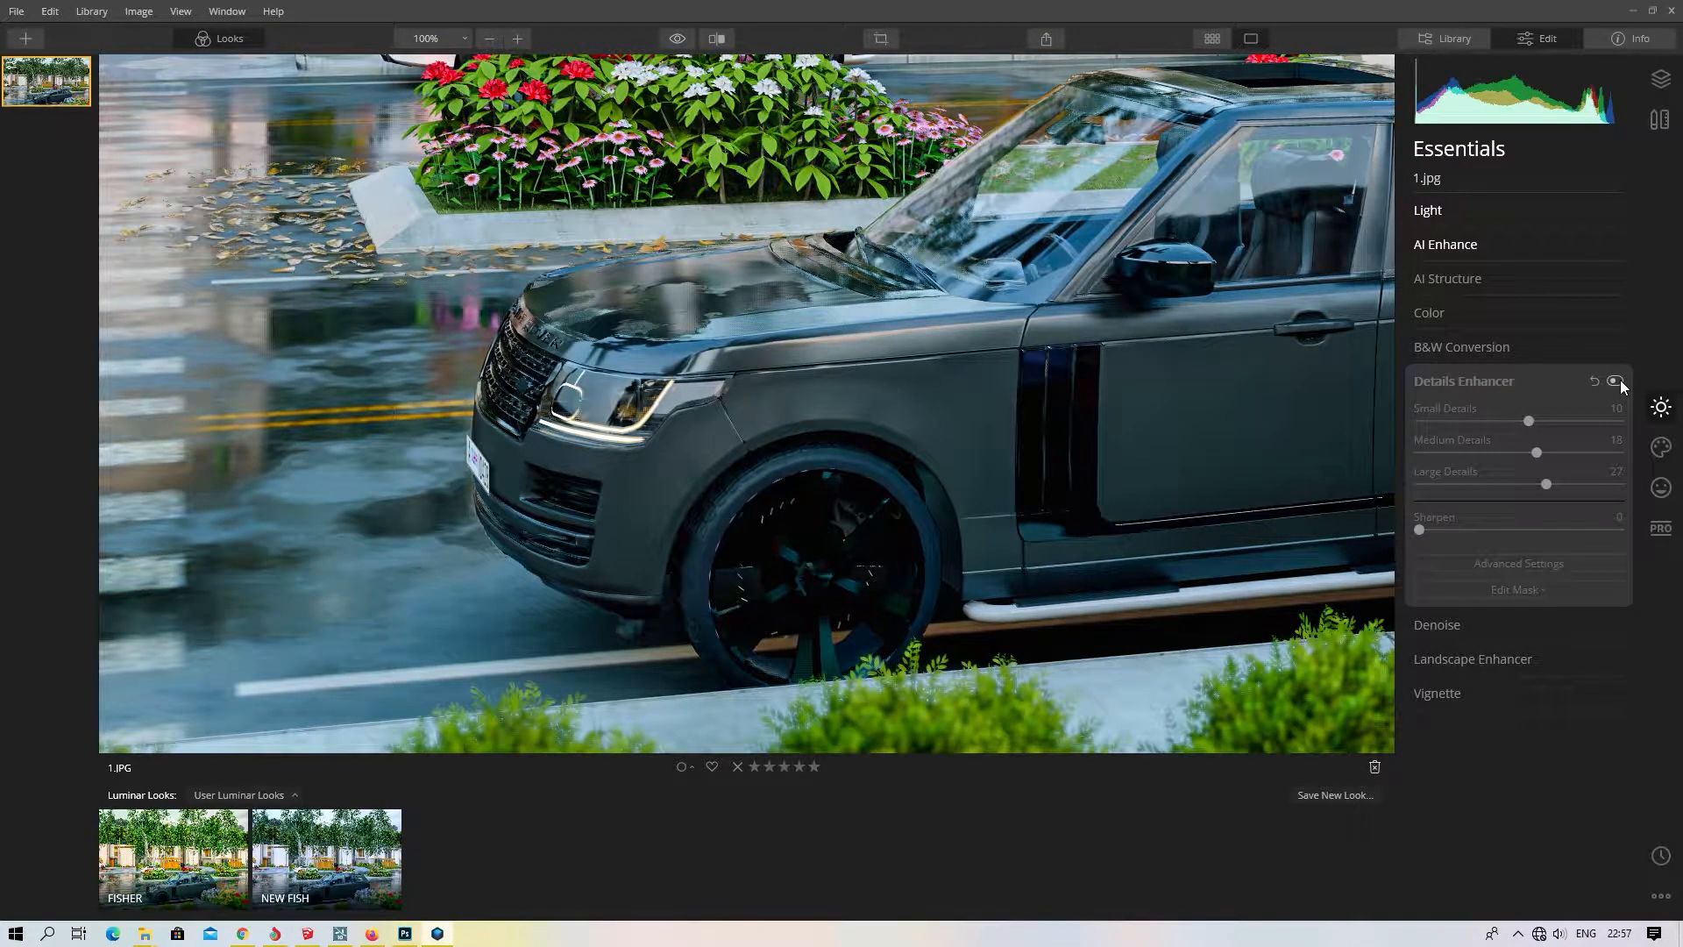
left_click(1618, 381)
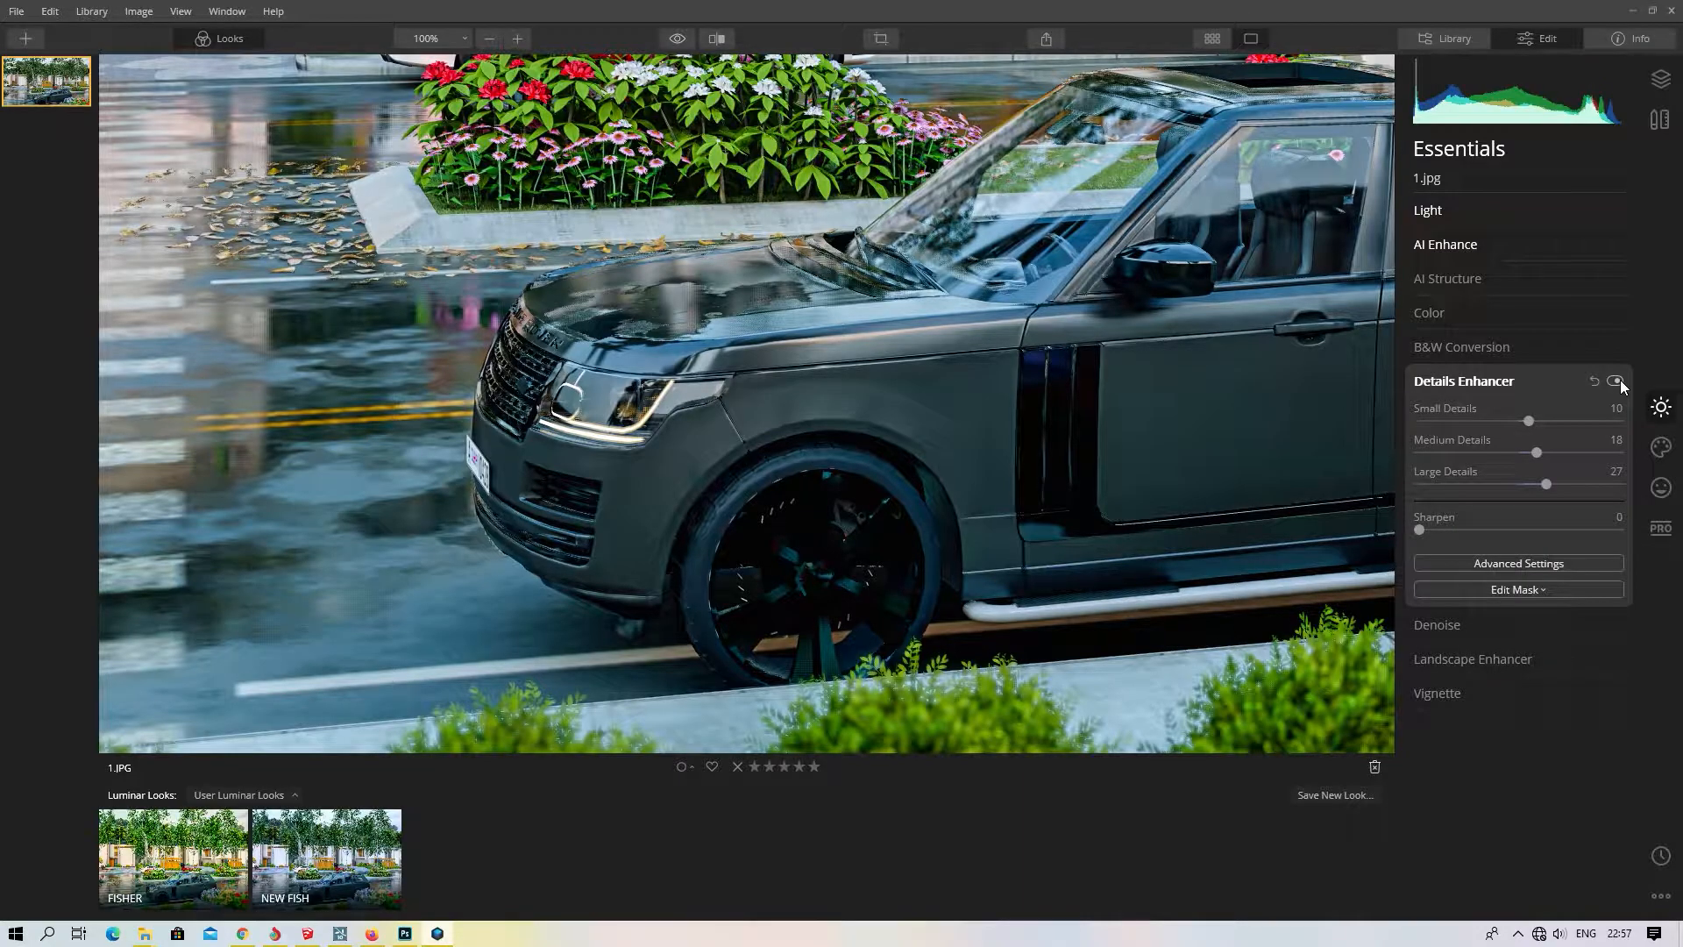
- Compare the original and edited versions of the Range Rover's front with the before/after split
left_click(718, 38)
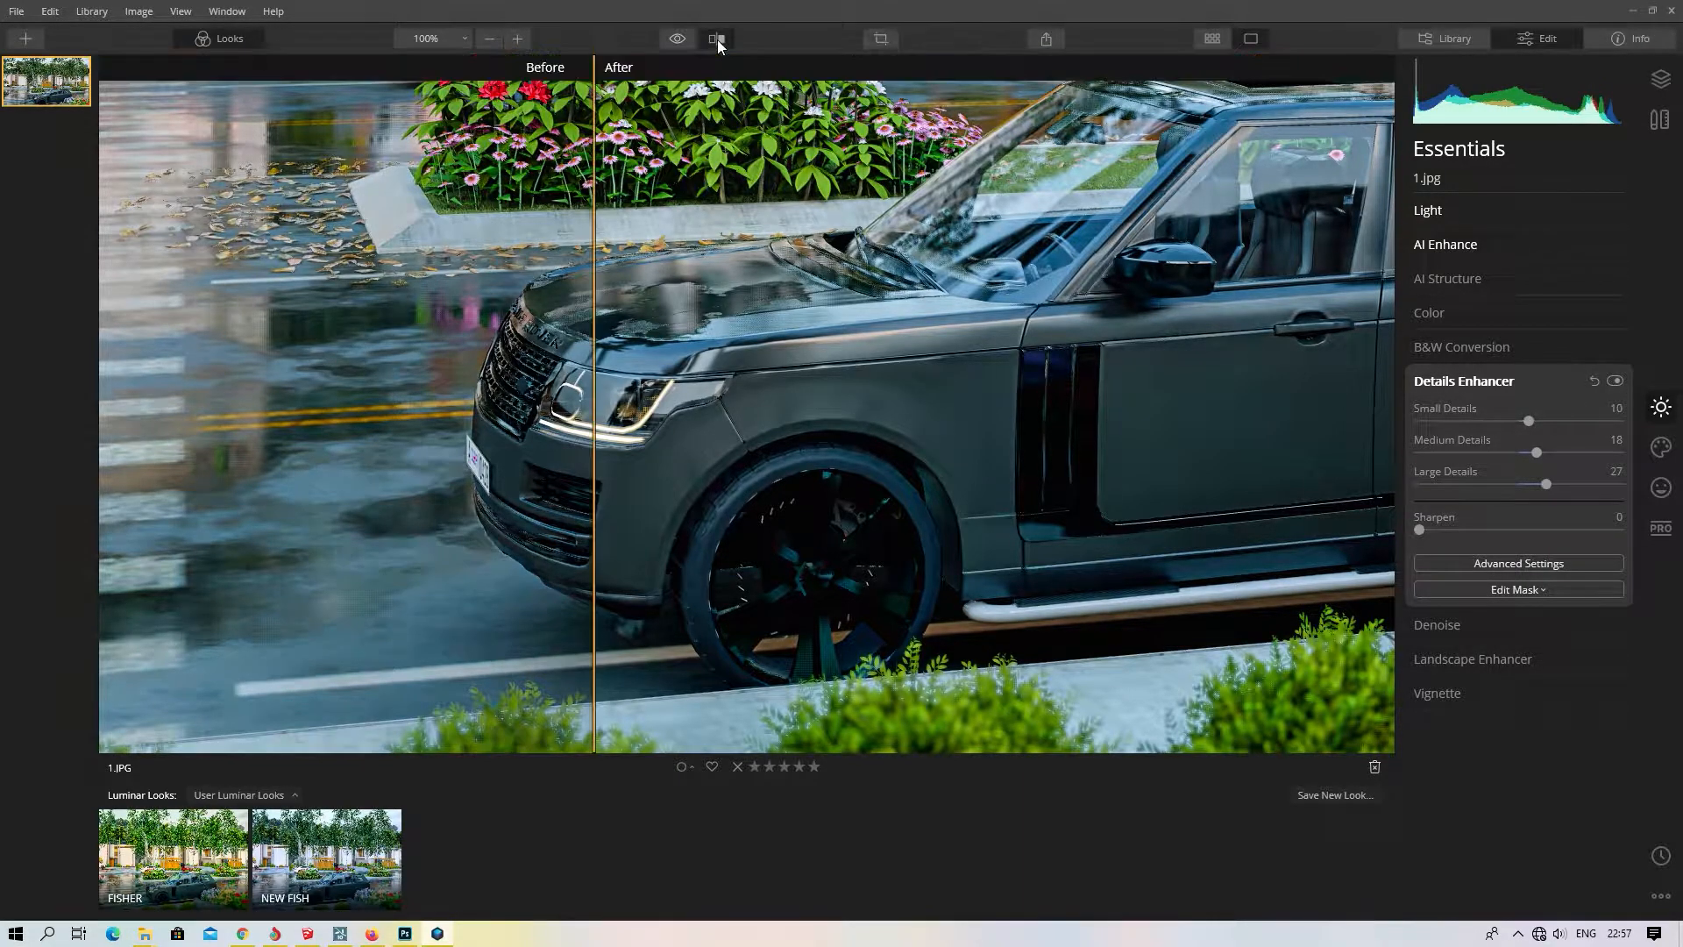
left_click_drag(605, 237, 574, 329)
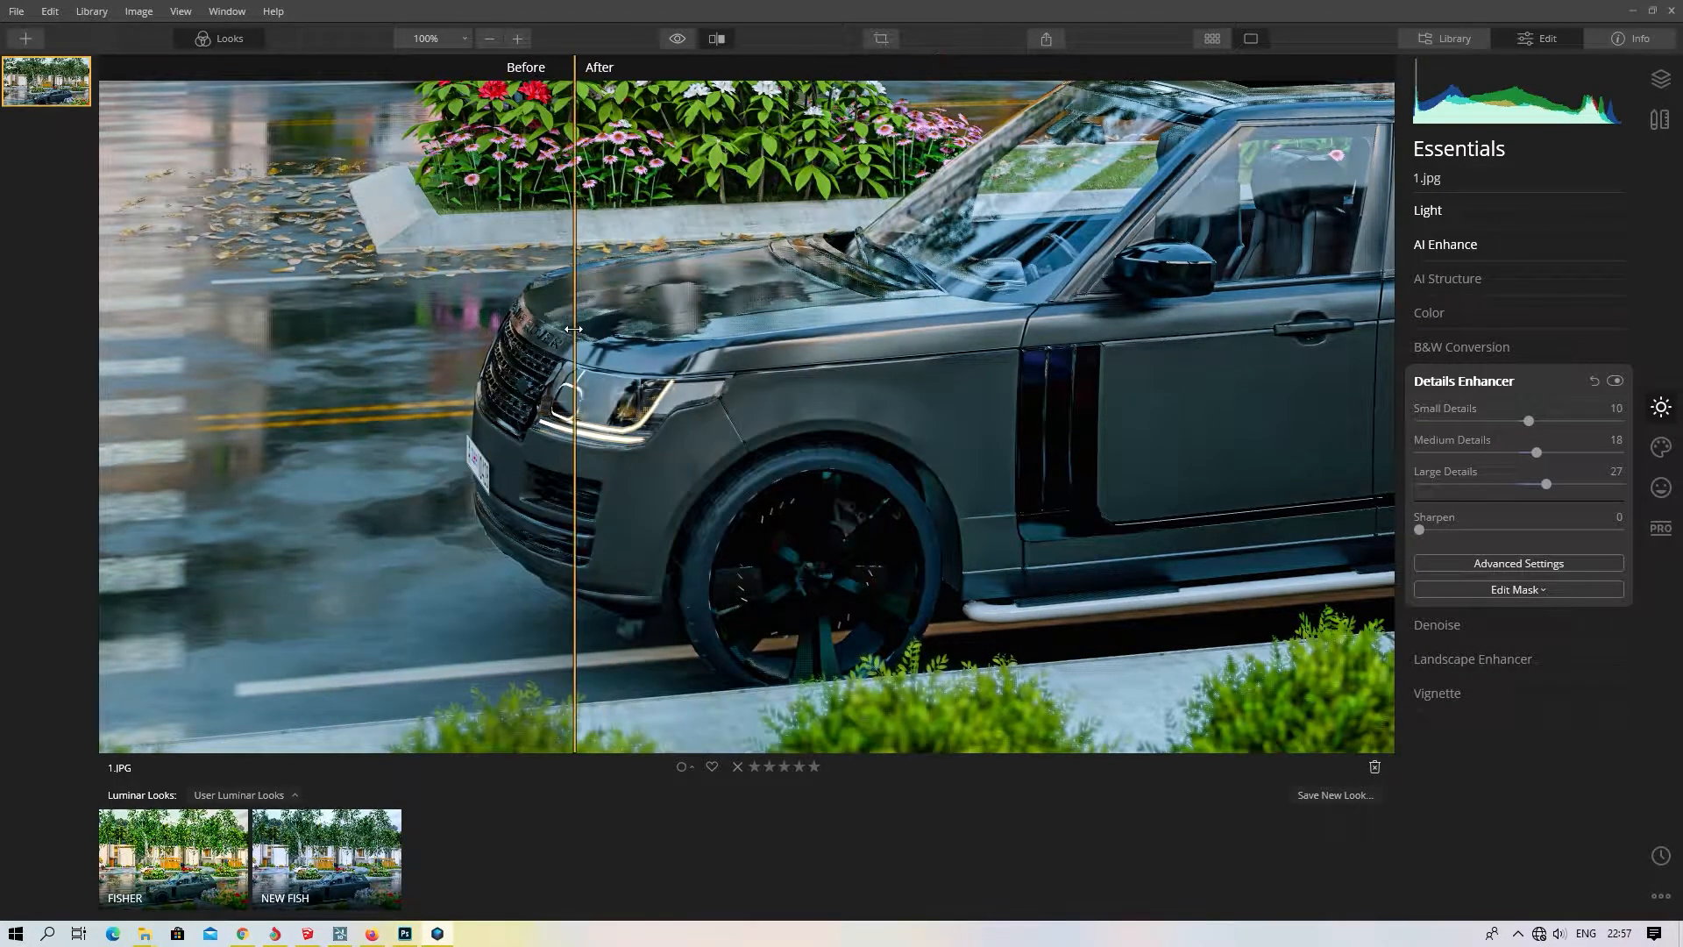
left_click(717, 39)
- Set Sharpen to 2 in Details Enhancer
left_click(788, 353)
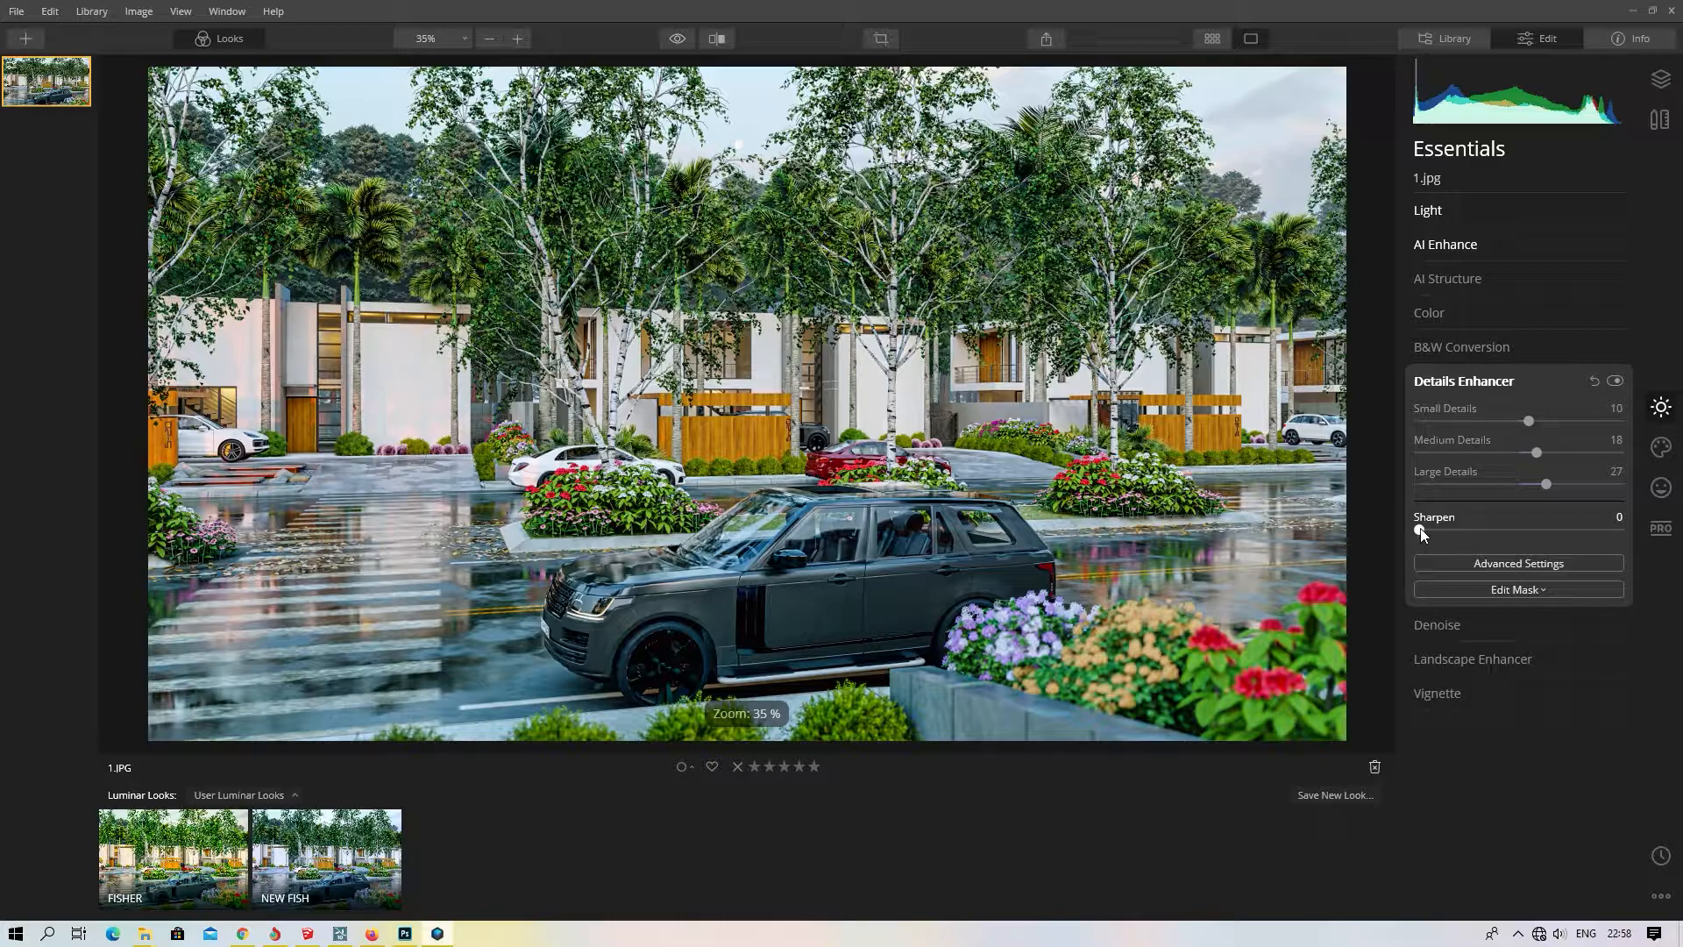
left_click_drag(1420, 531, 1422, 531)
left_click(1499, 382)
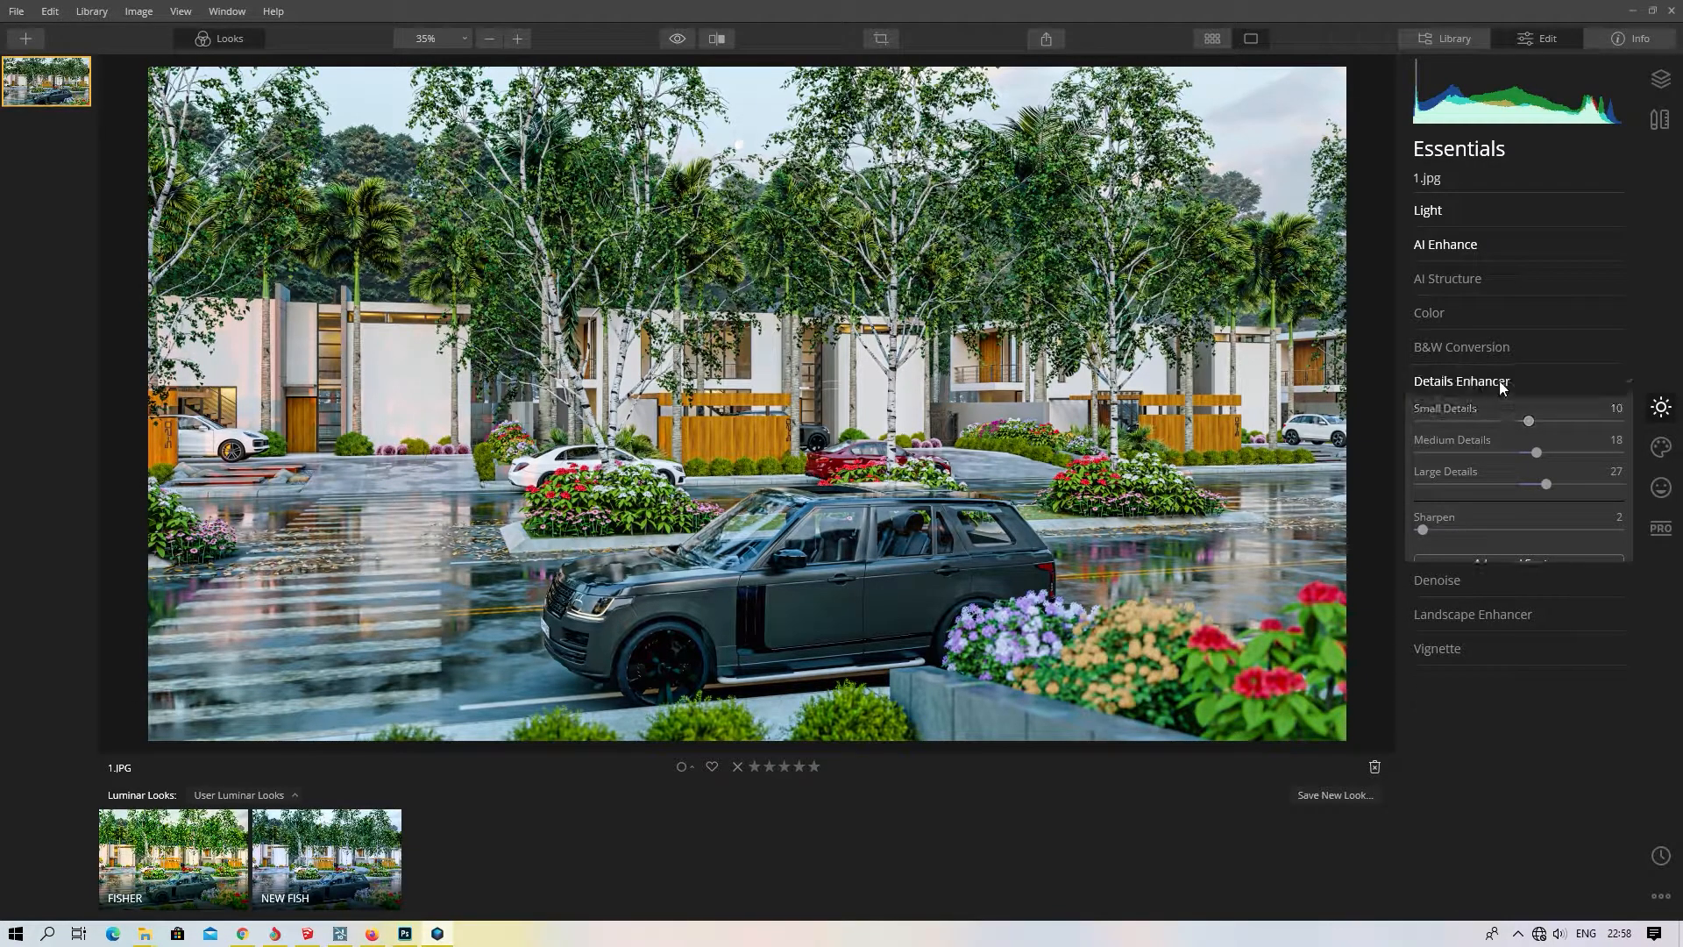
- Set Luminosity Denoise to 44 and raise Color Denoise to a similar moderate level
left_click(1469, 426)
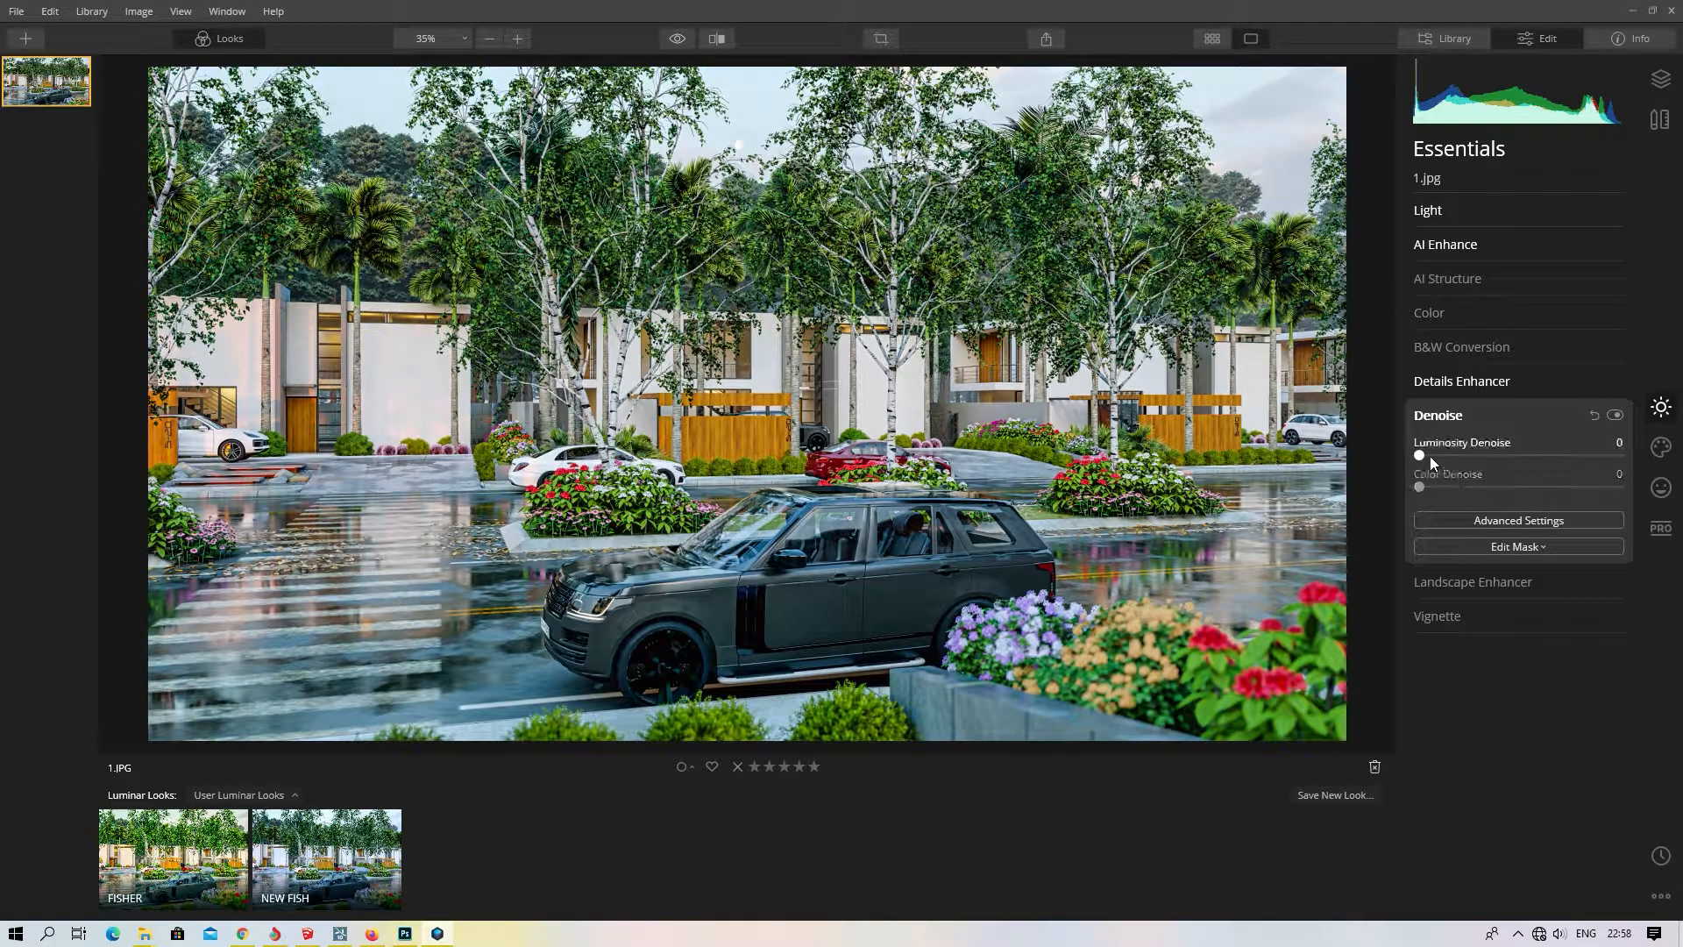
left_click_drag(1420, 455, 1507, 456)
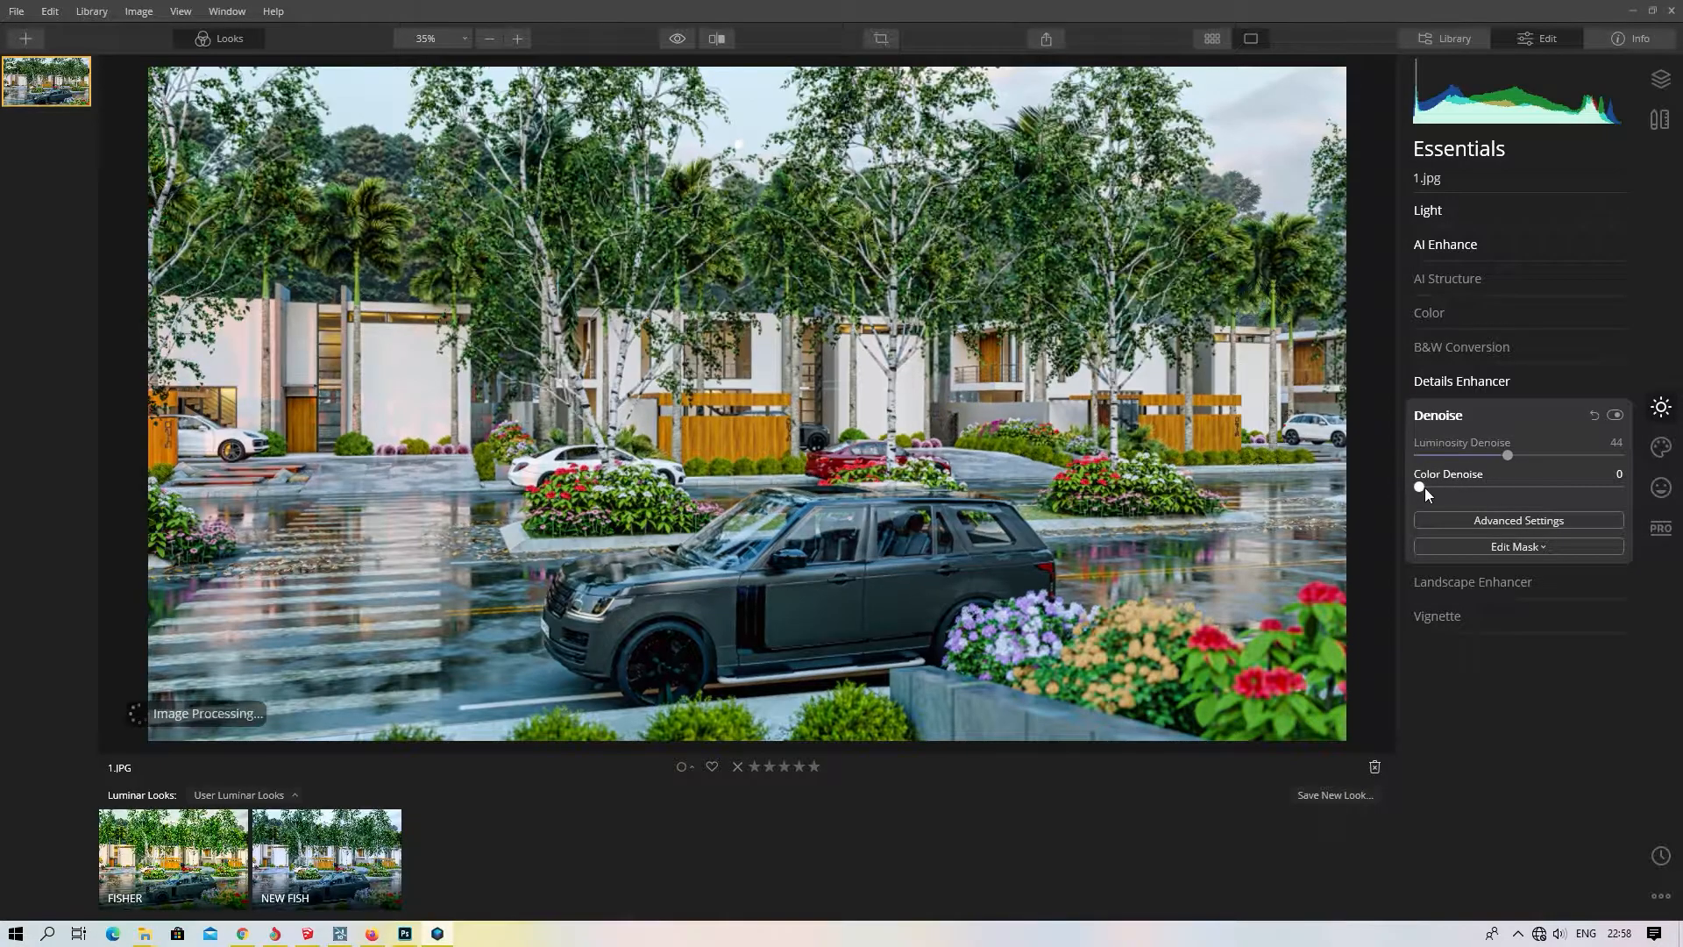
left_click_drag(1420, 488, 1502, 486)
left_click(1473, 417)
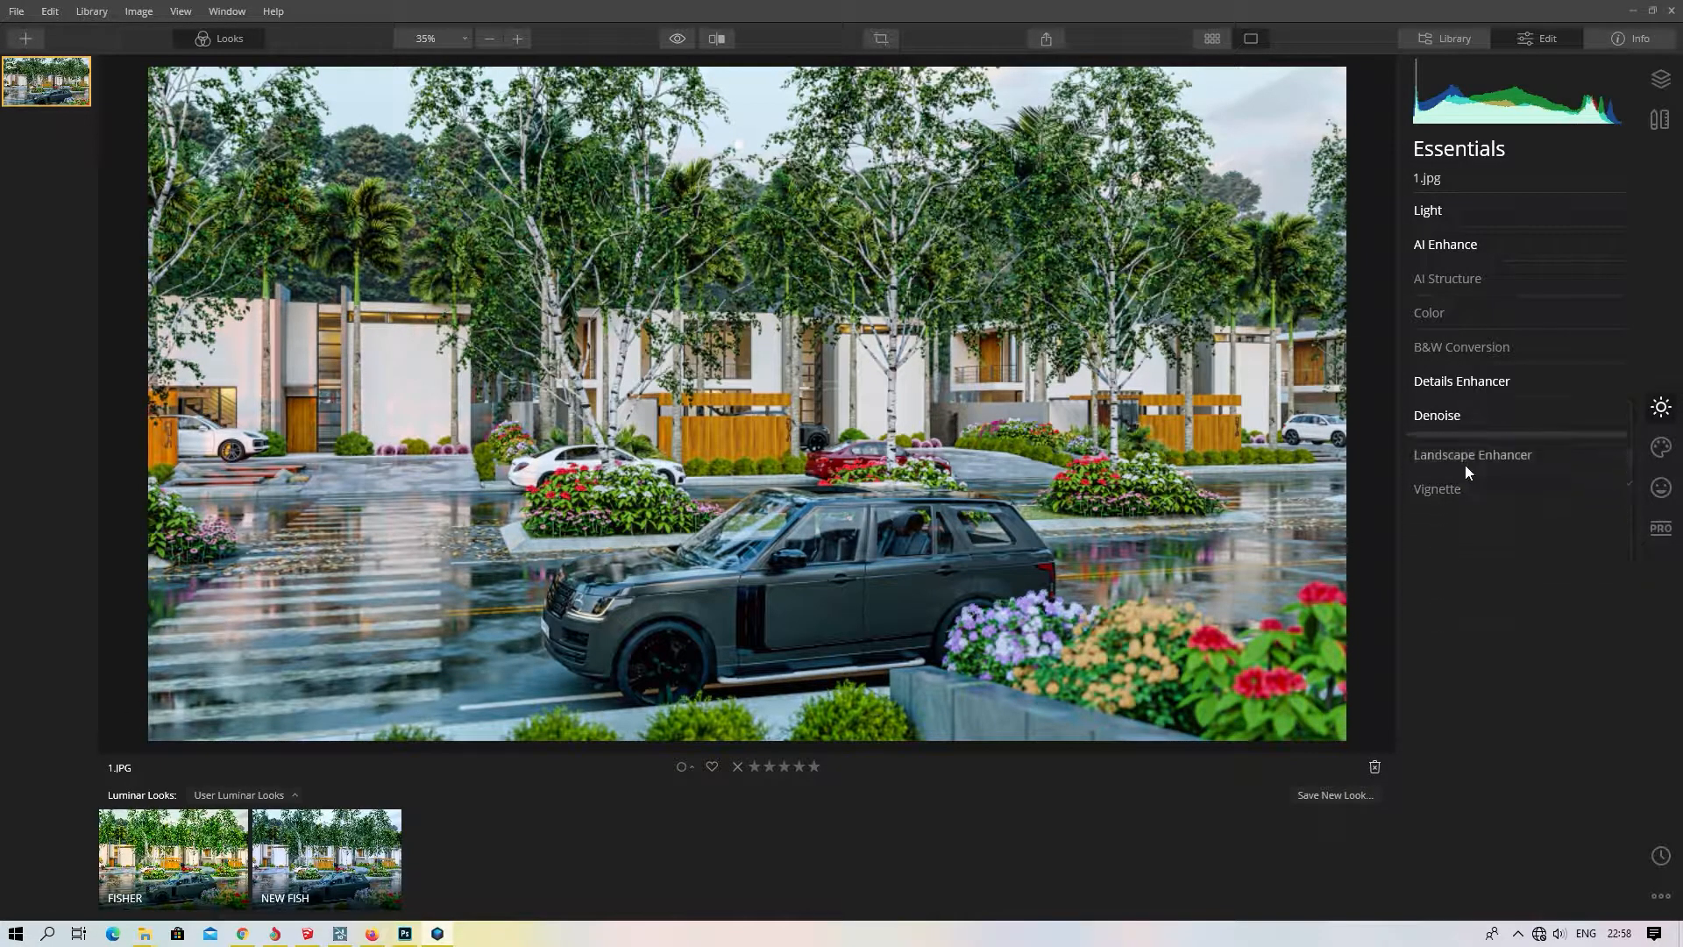
- In Landscape Enhancer, set Dehaze to 20 after trying the maximum, and add a very slight Golden Hour effect
left_click(1473, 452)
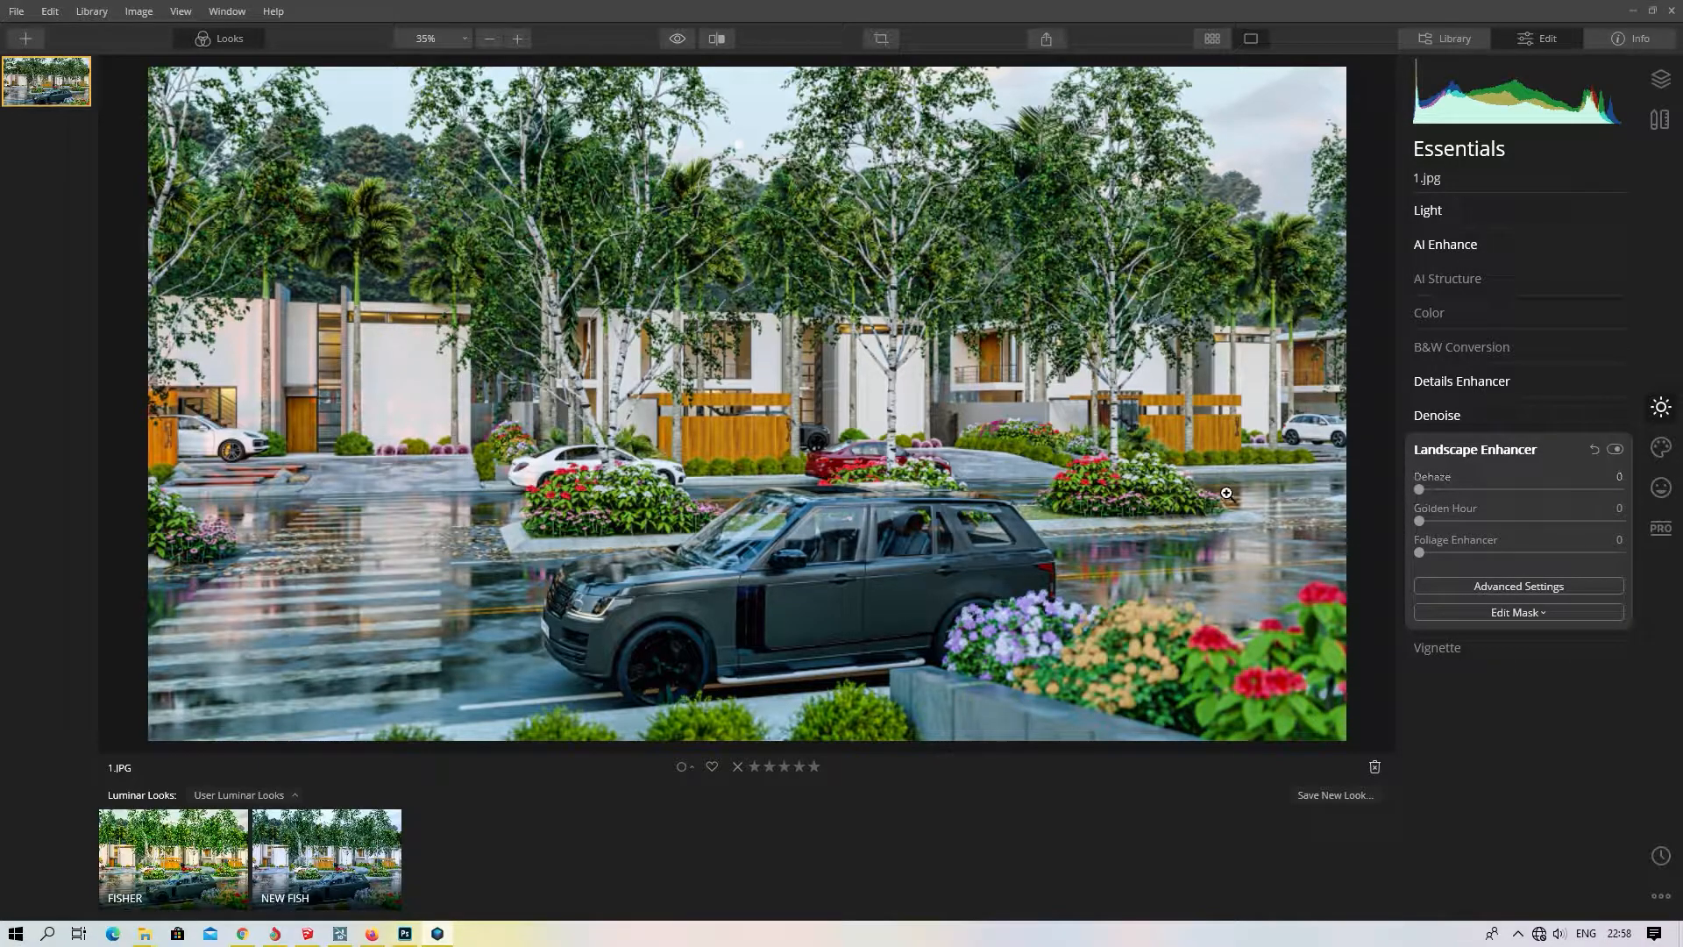
scroll(857, 399, "up", 1)
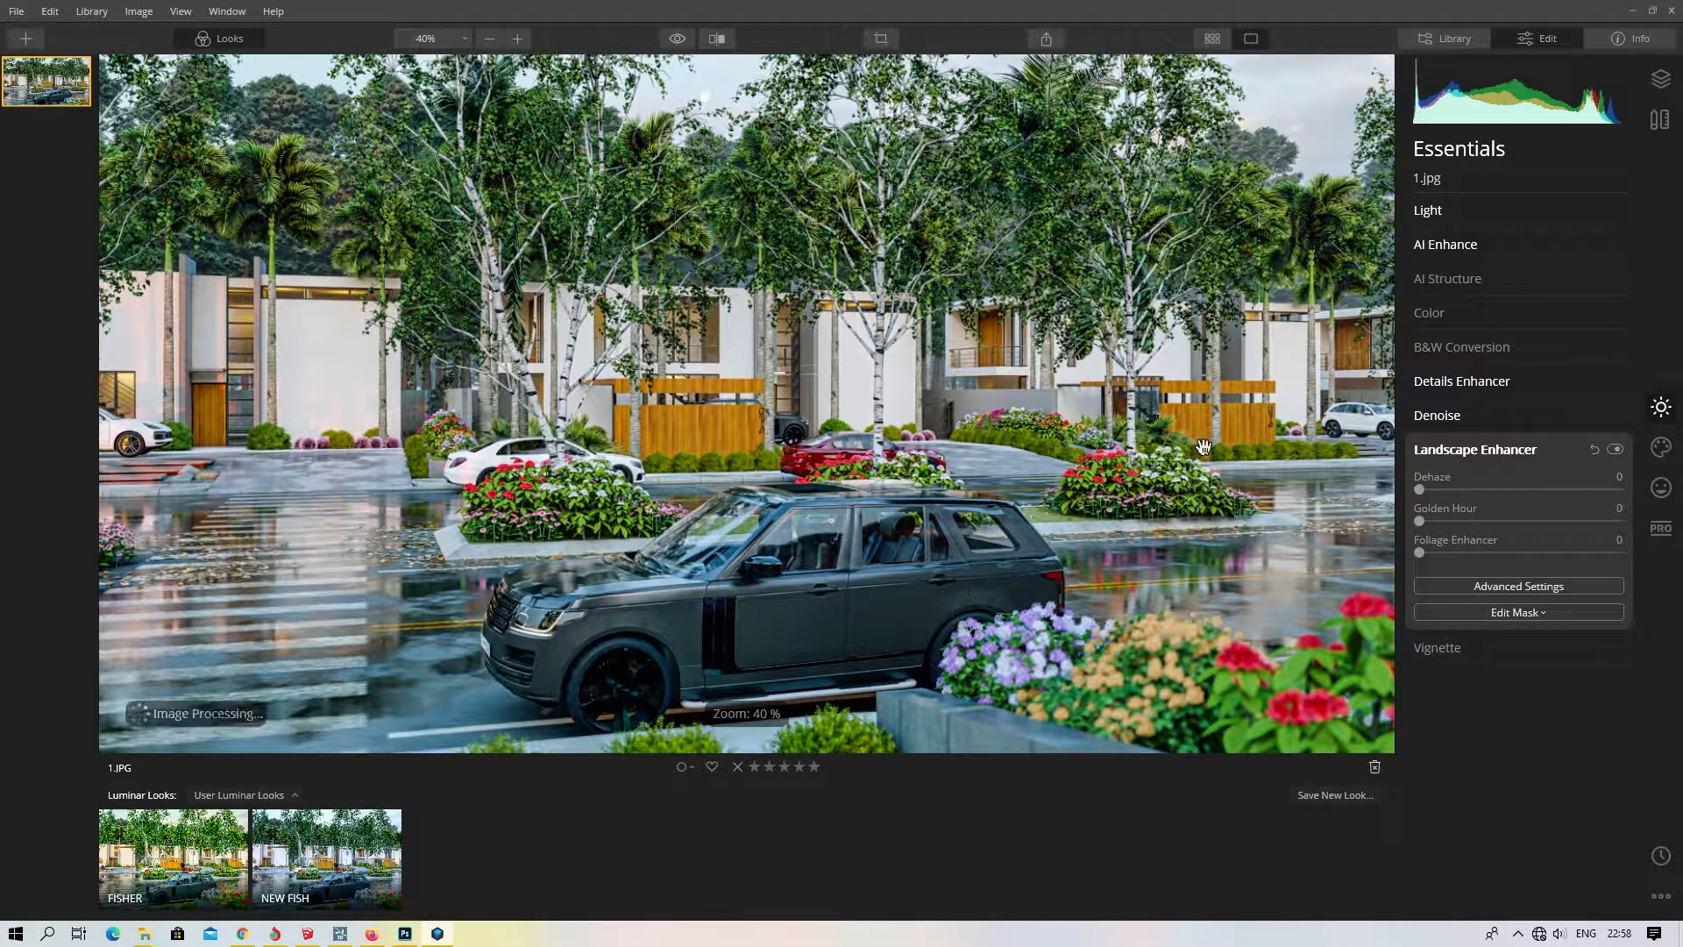
left_click_drag(1420, 490, 1639, 497)
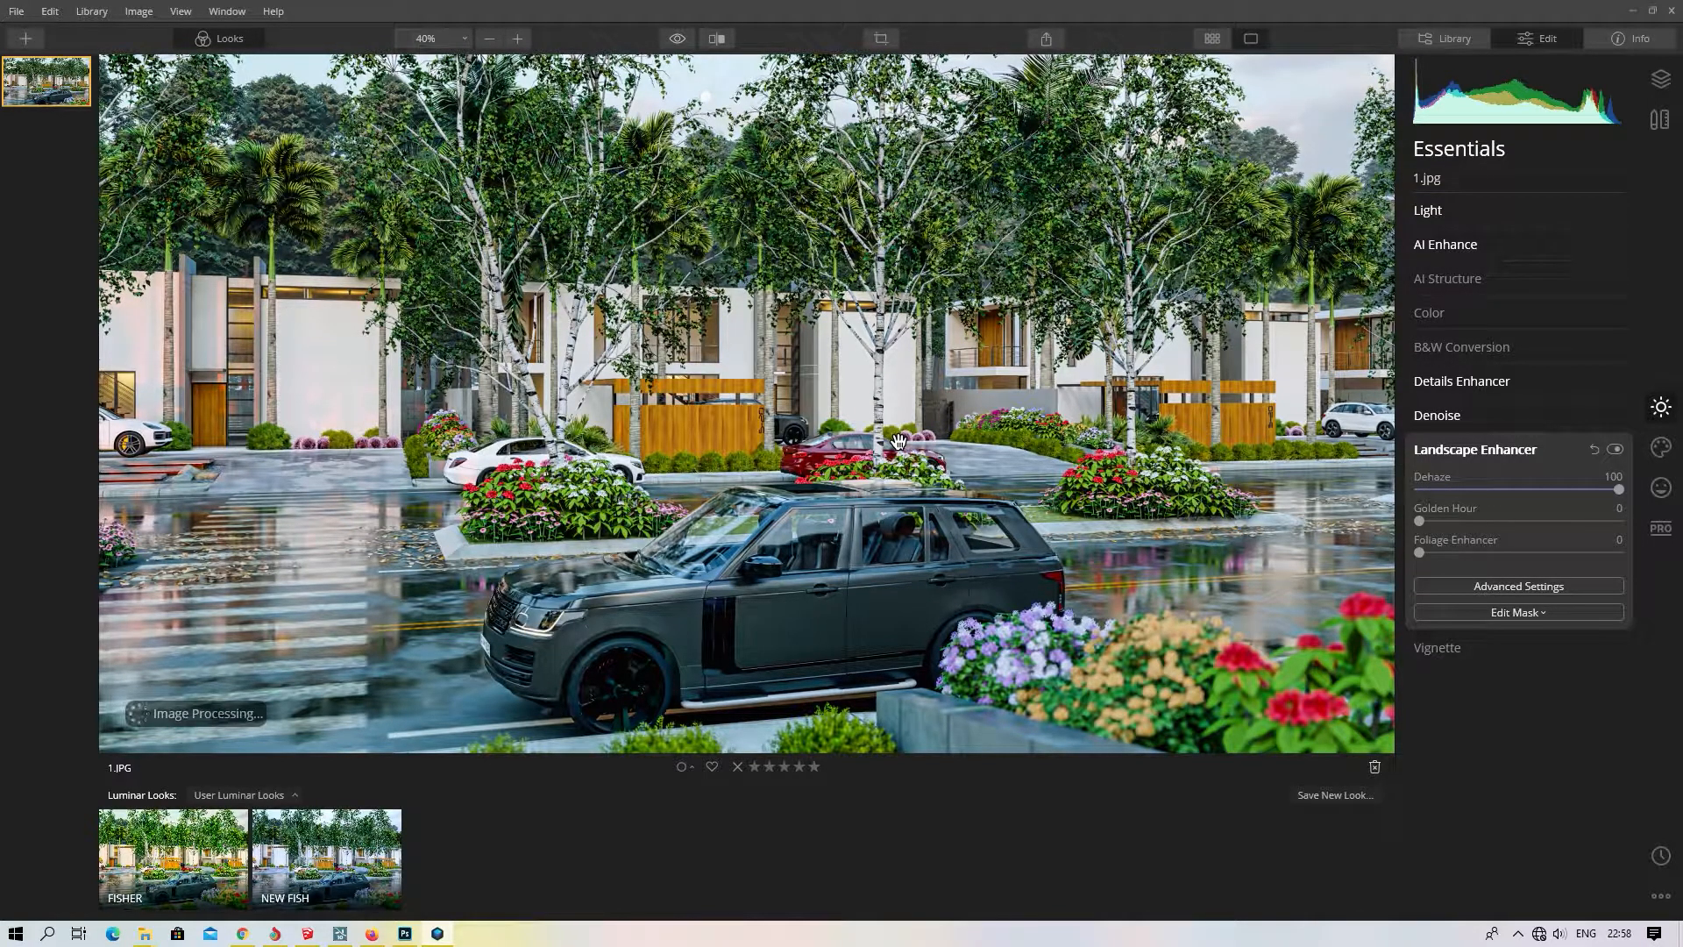
scroll(912, 438, "down", 1)
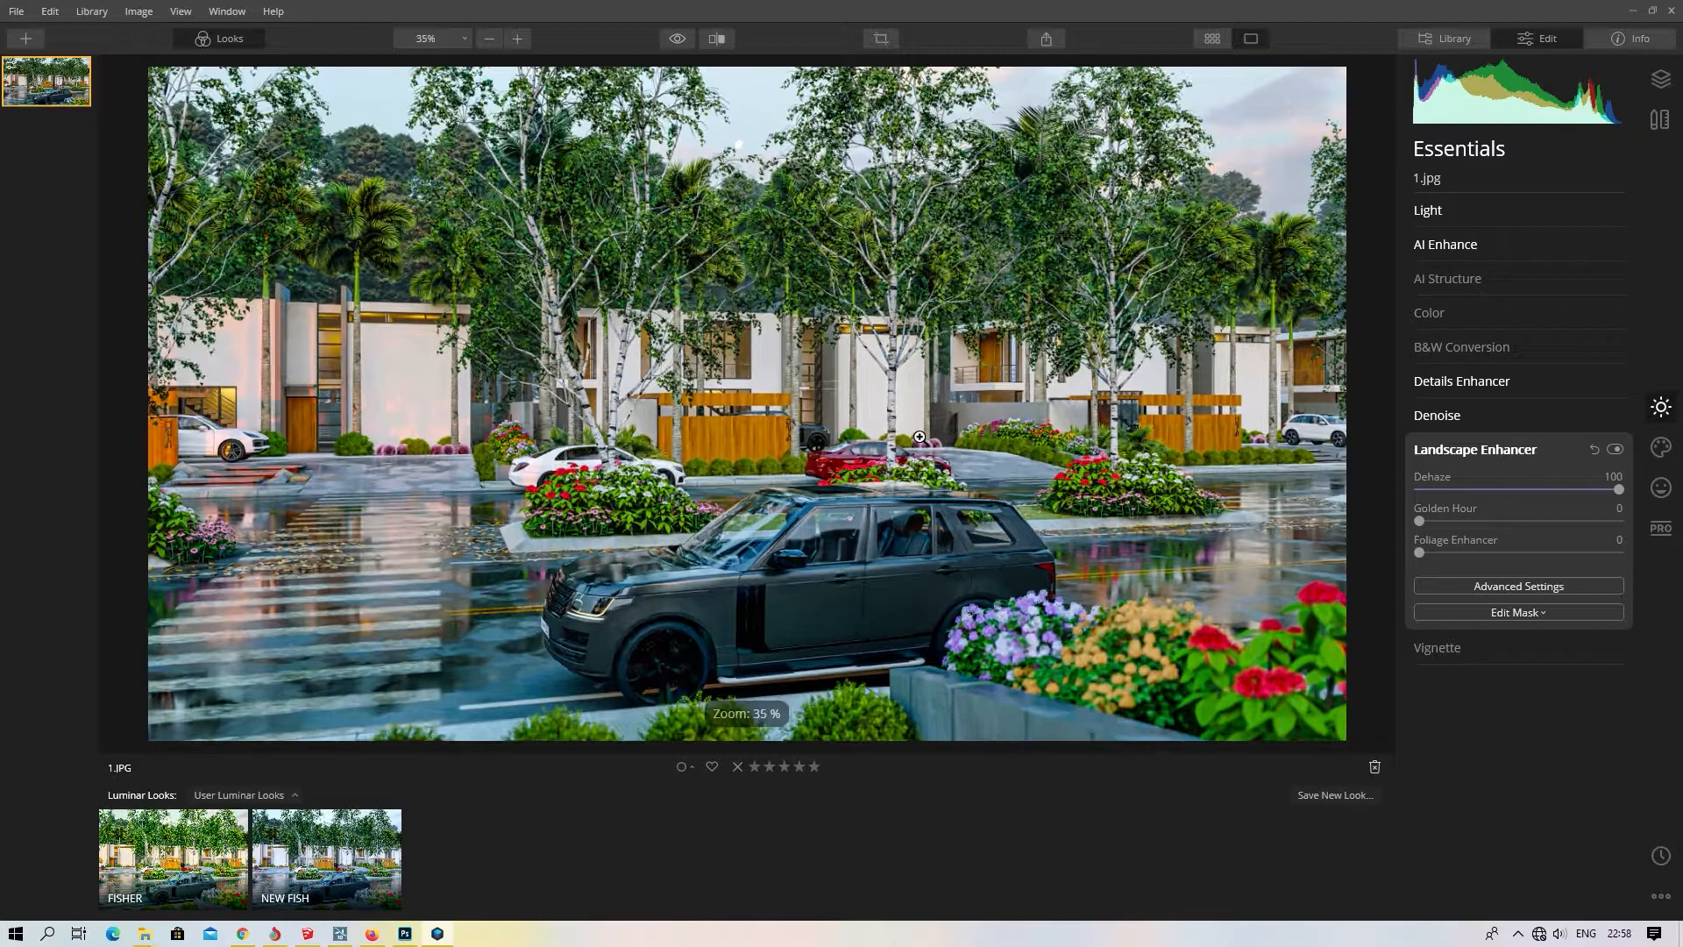
left_click_drag(1617, 489, 1459, 502)
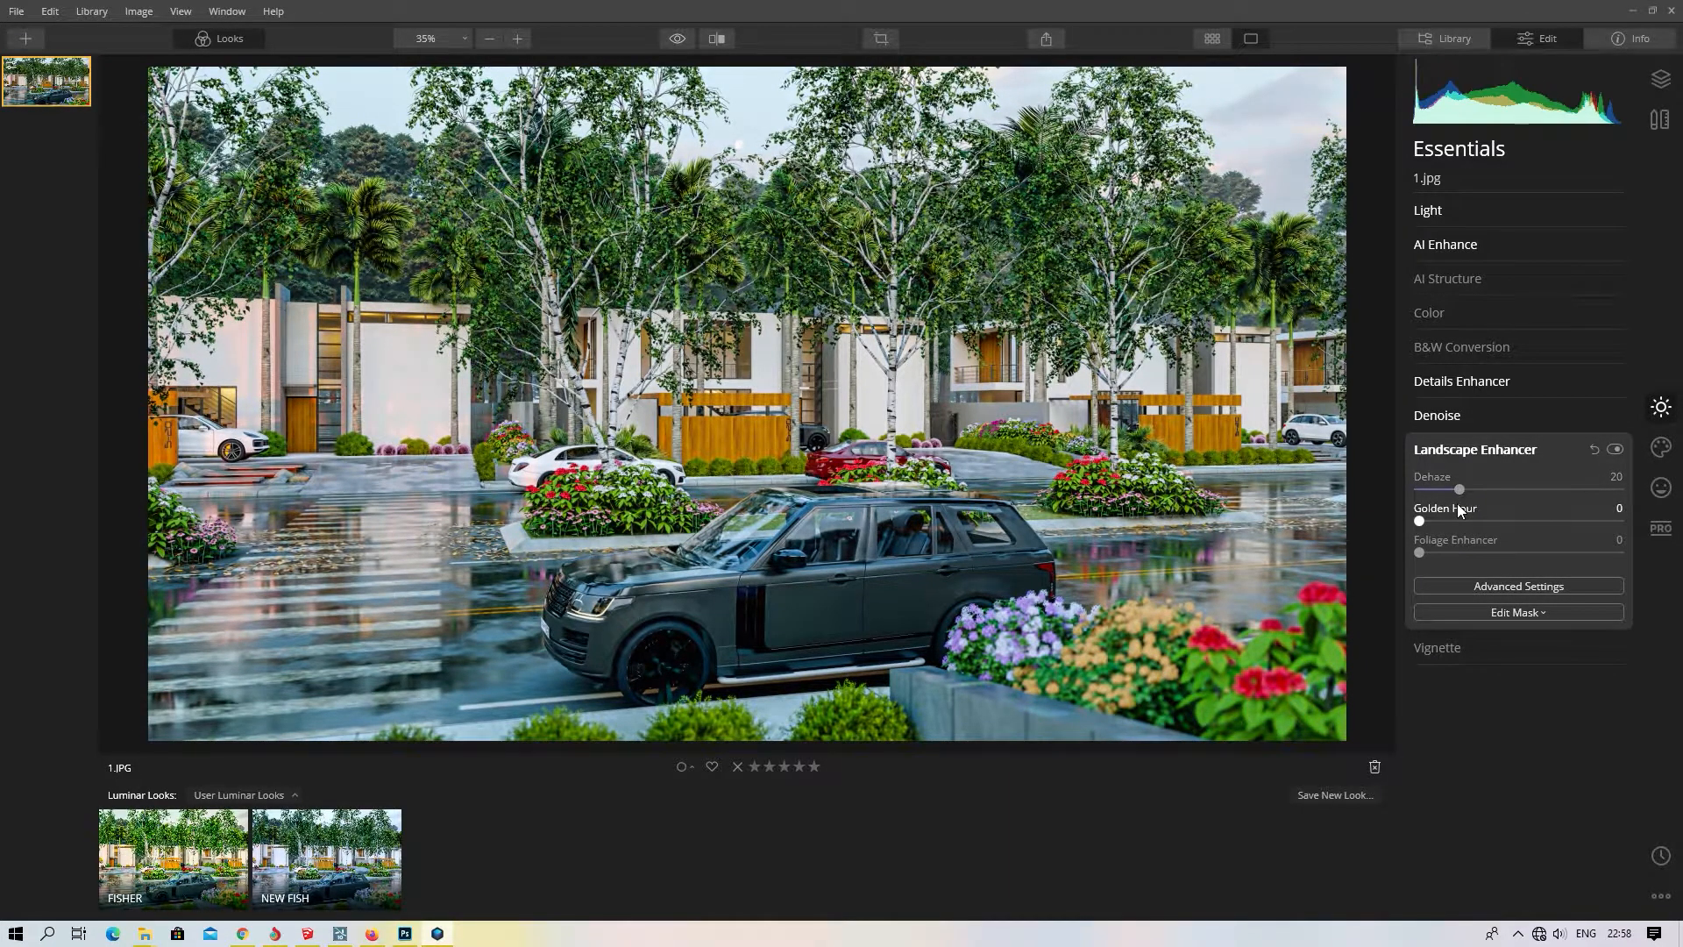
left_click_drag(1420, 521, 1423, 521)
left_click_drag(1428, 521, 1424, 523)
left_click(1476, 449)
- Add a subtle vignette with Amount -22, Size 50 and Inner Light 3
left_click(1439, 484)
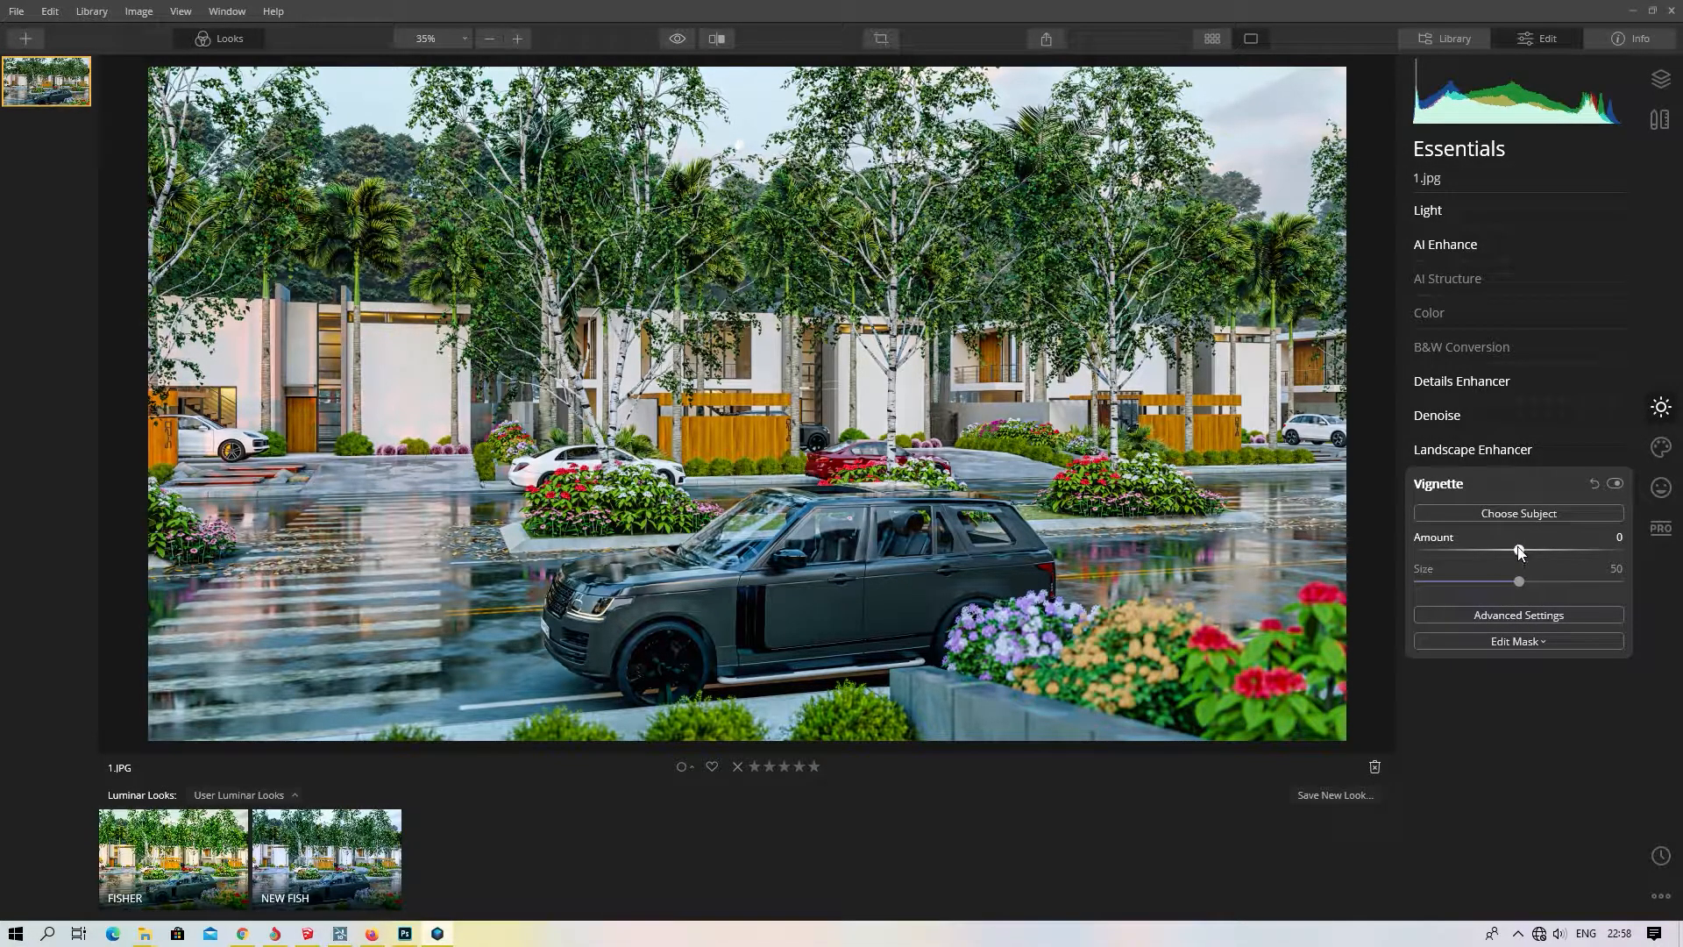
left_click_drag(1520, 550, 1513, 550)
left_click(1487, 617)
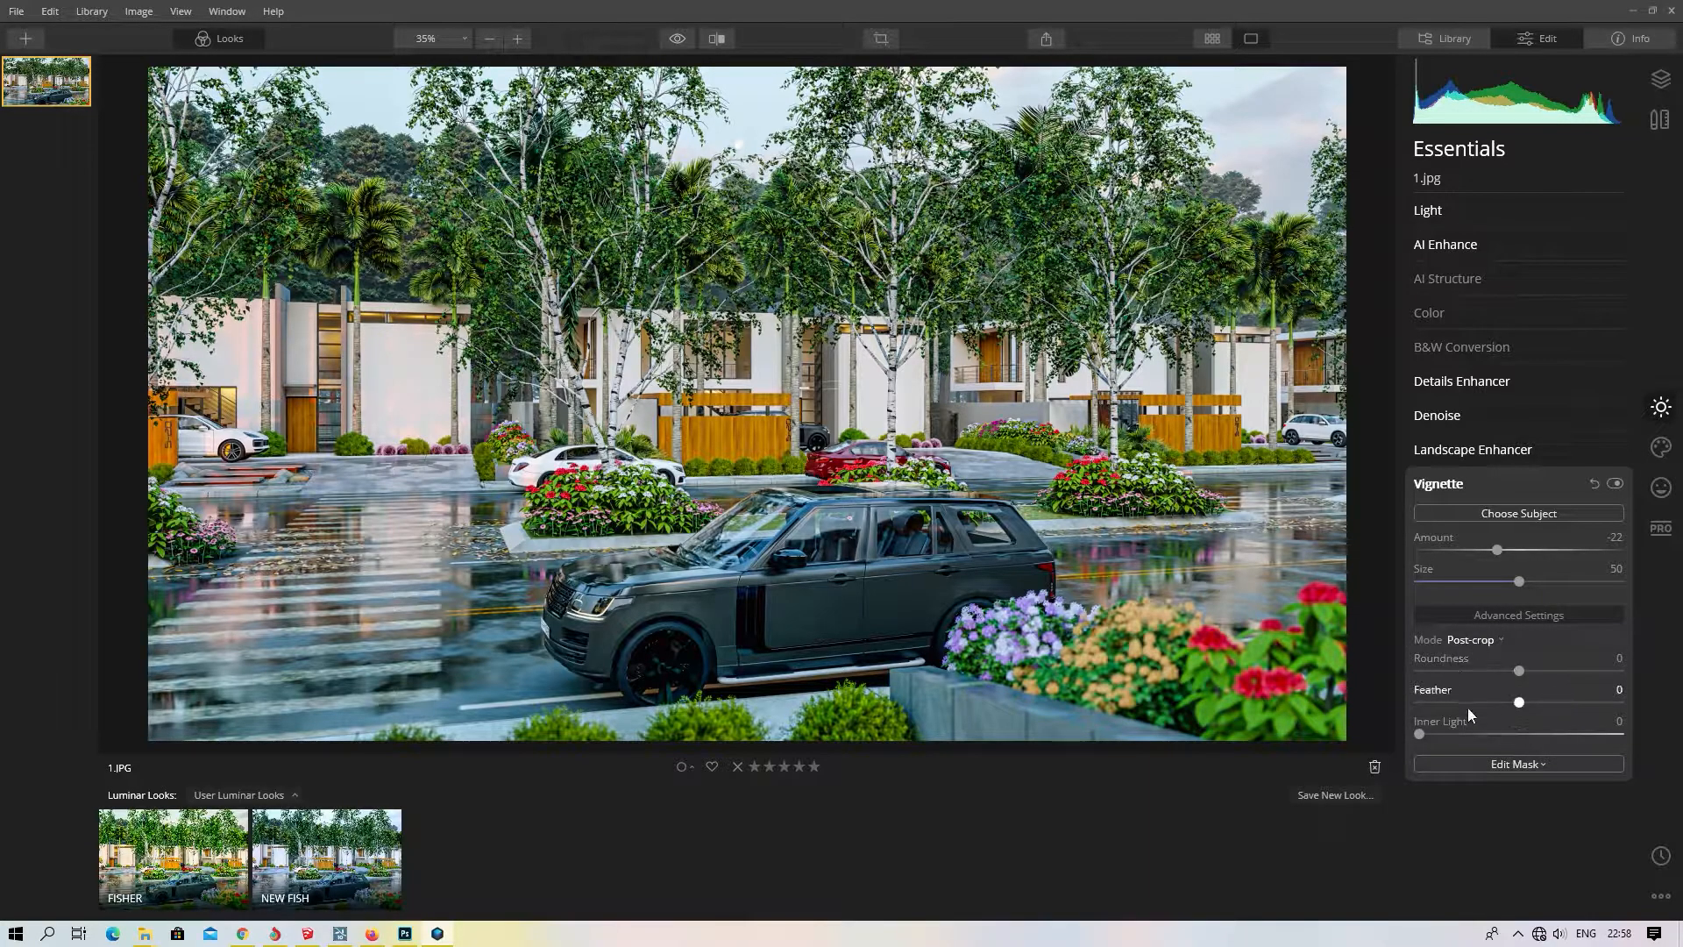
left_click_drag(1426, 732, 1429, 733)
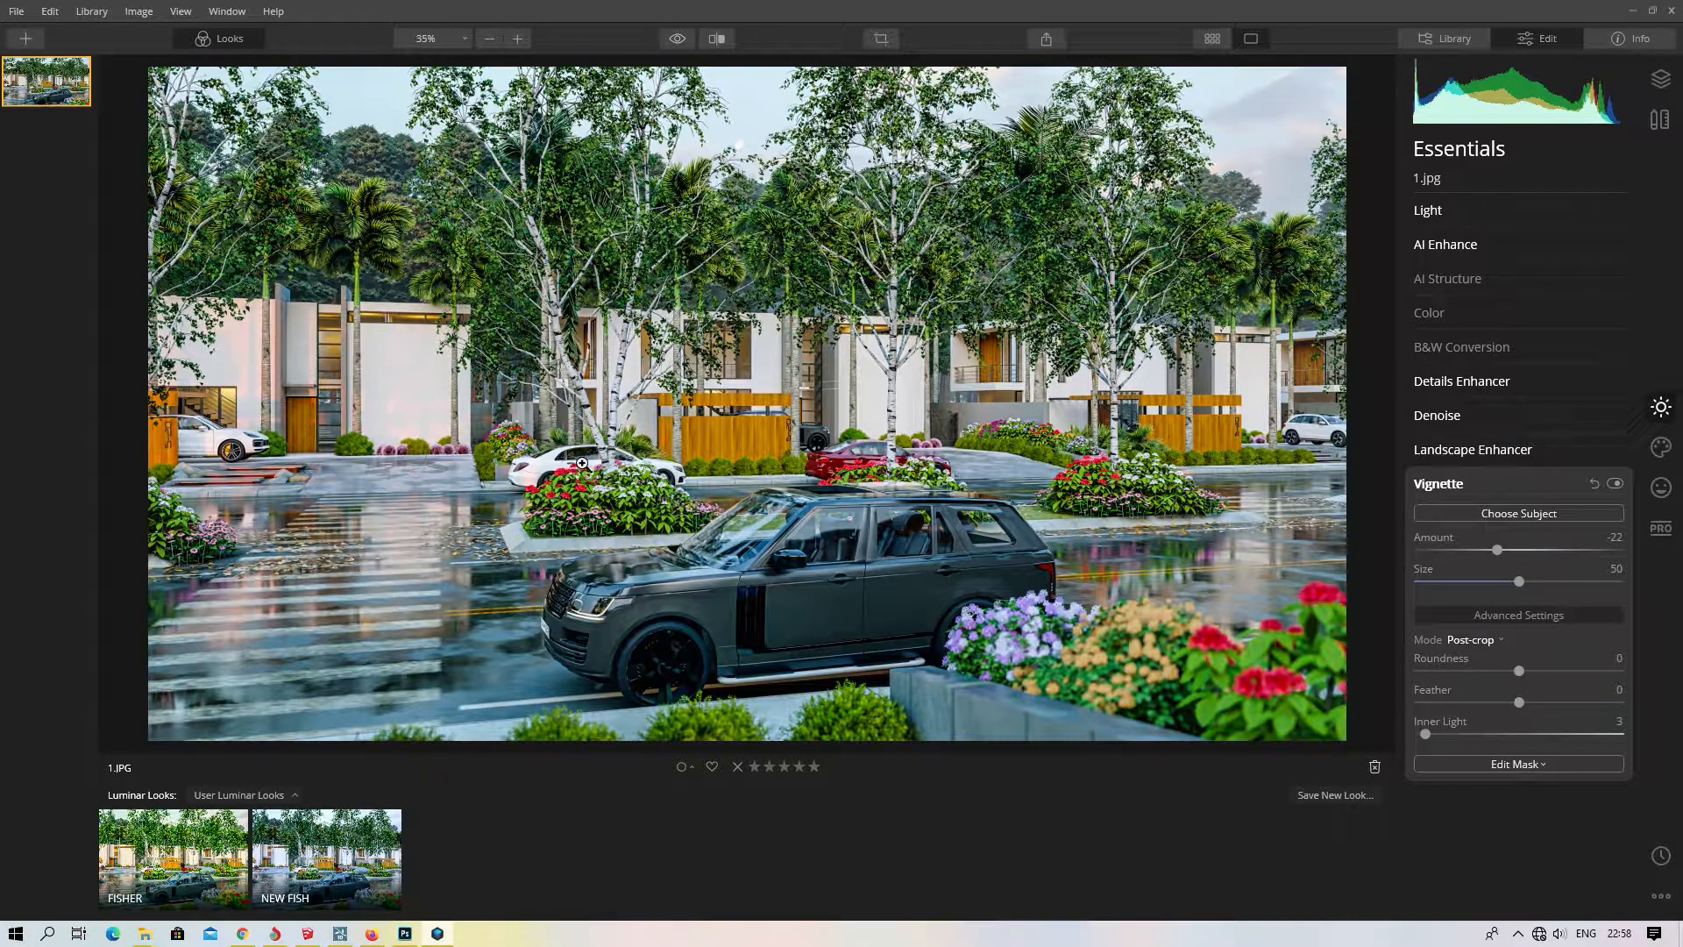
- Examine the edited image up close at 100% across the cars, flowers, road and houses, and return to the full view
scroll(582, 463, "up", 6)
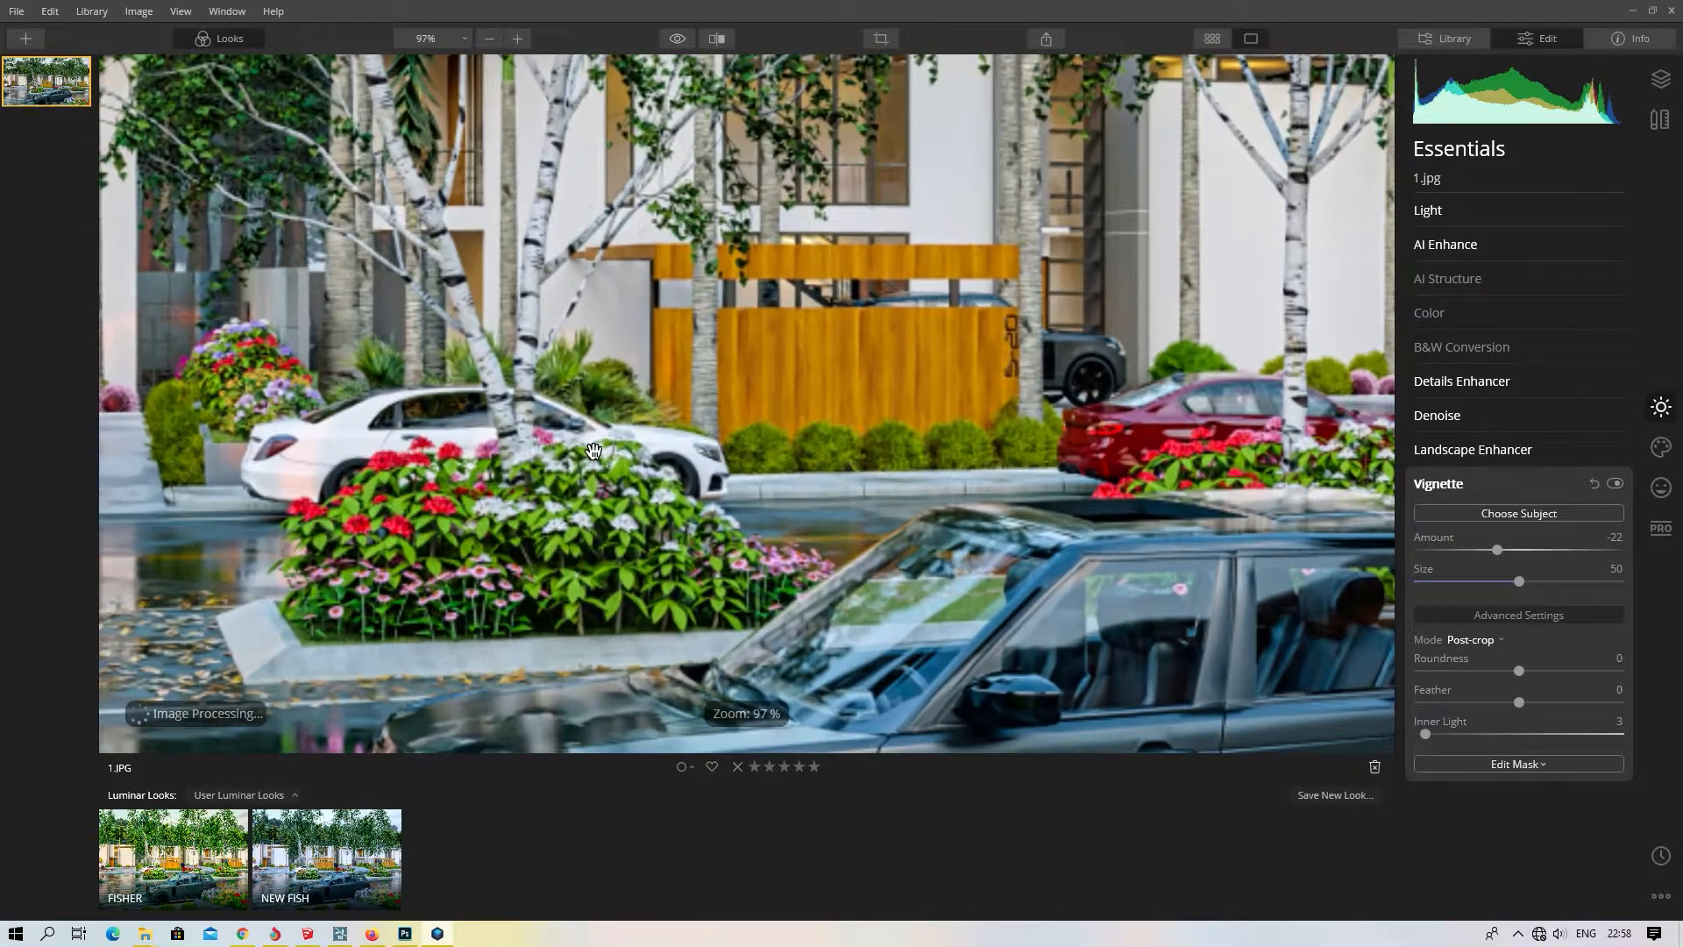
scroll(596, 474, "up", 1)
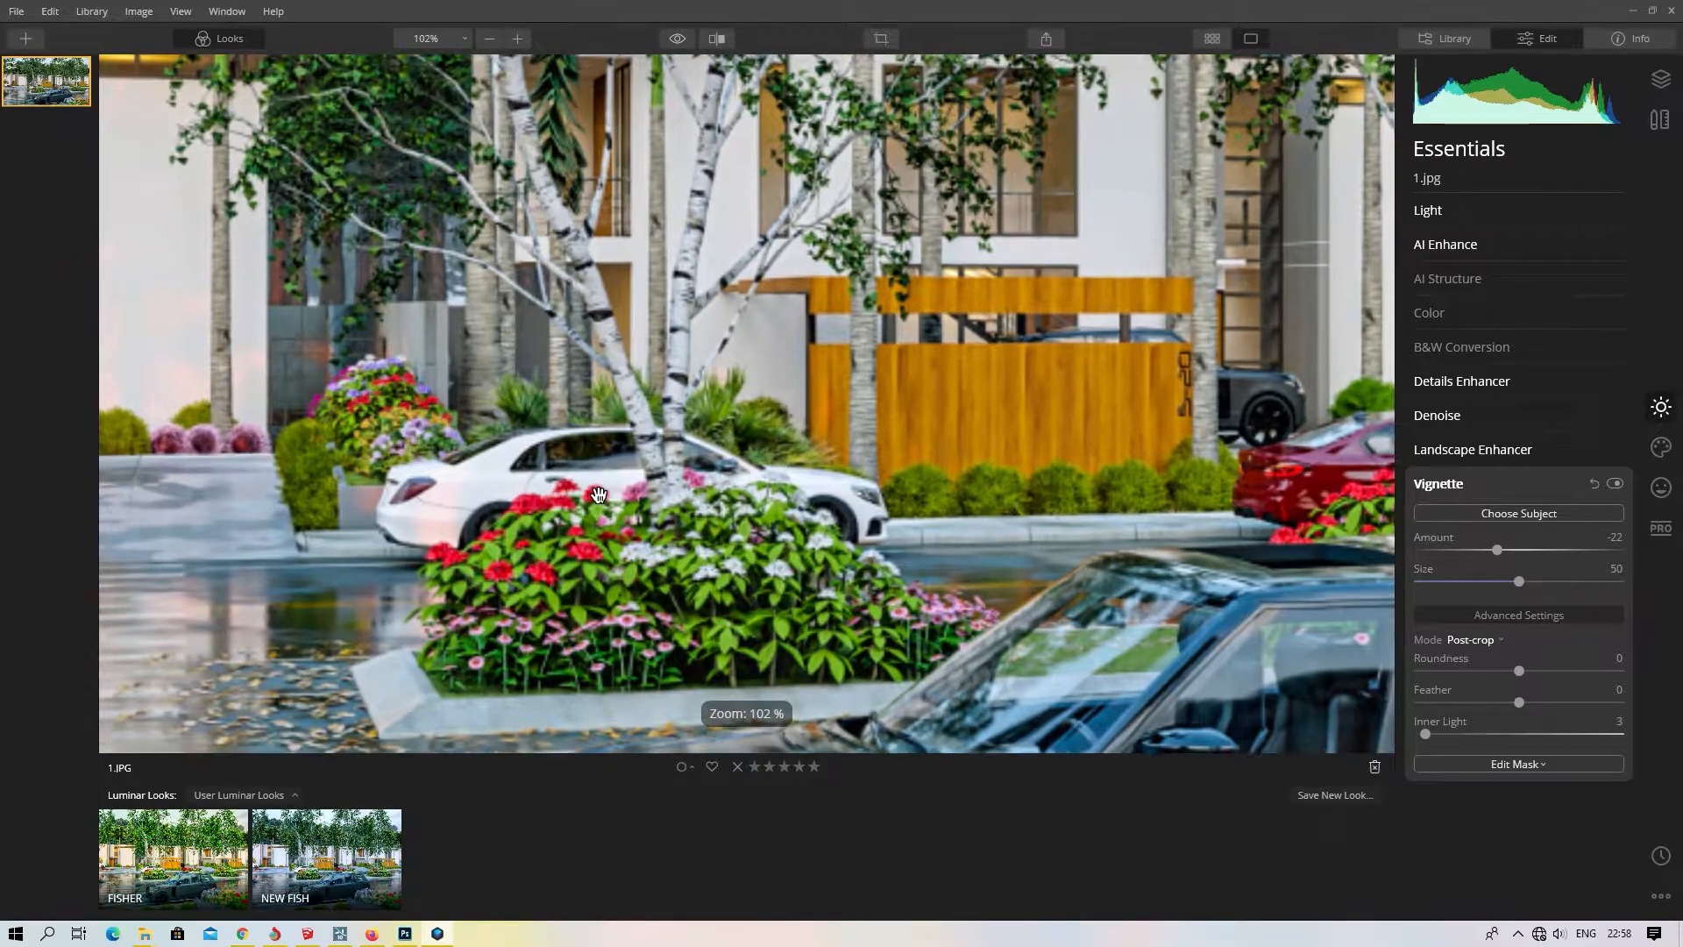
scroll(599, 496, "down", 5)
scroll(599, 495, "up", 5)
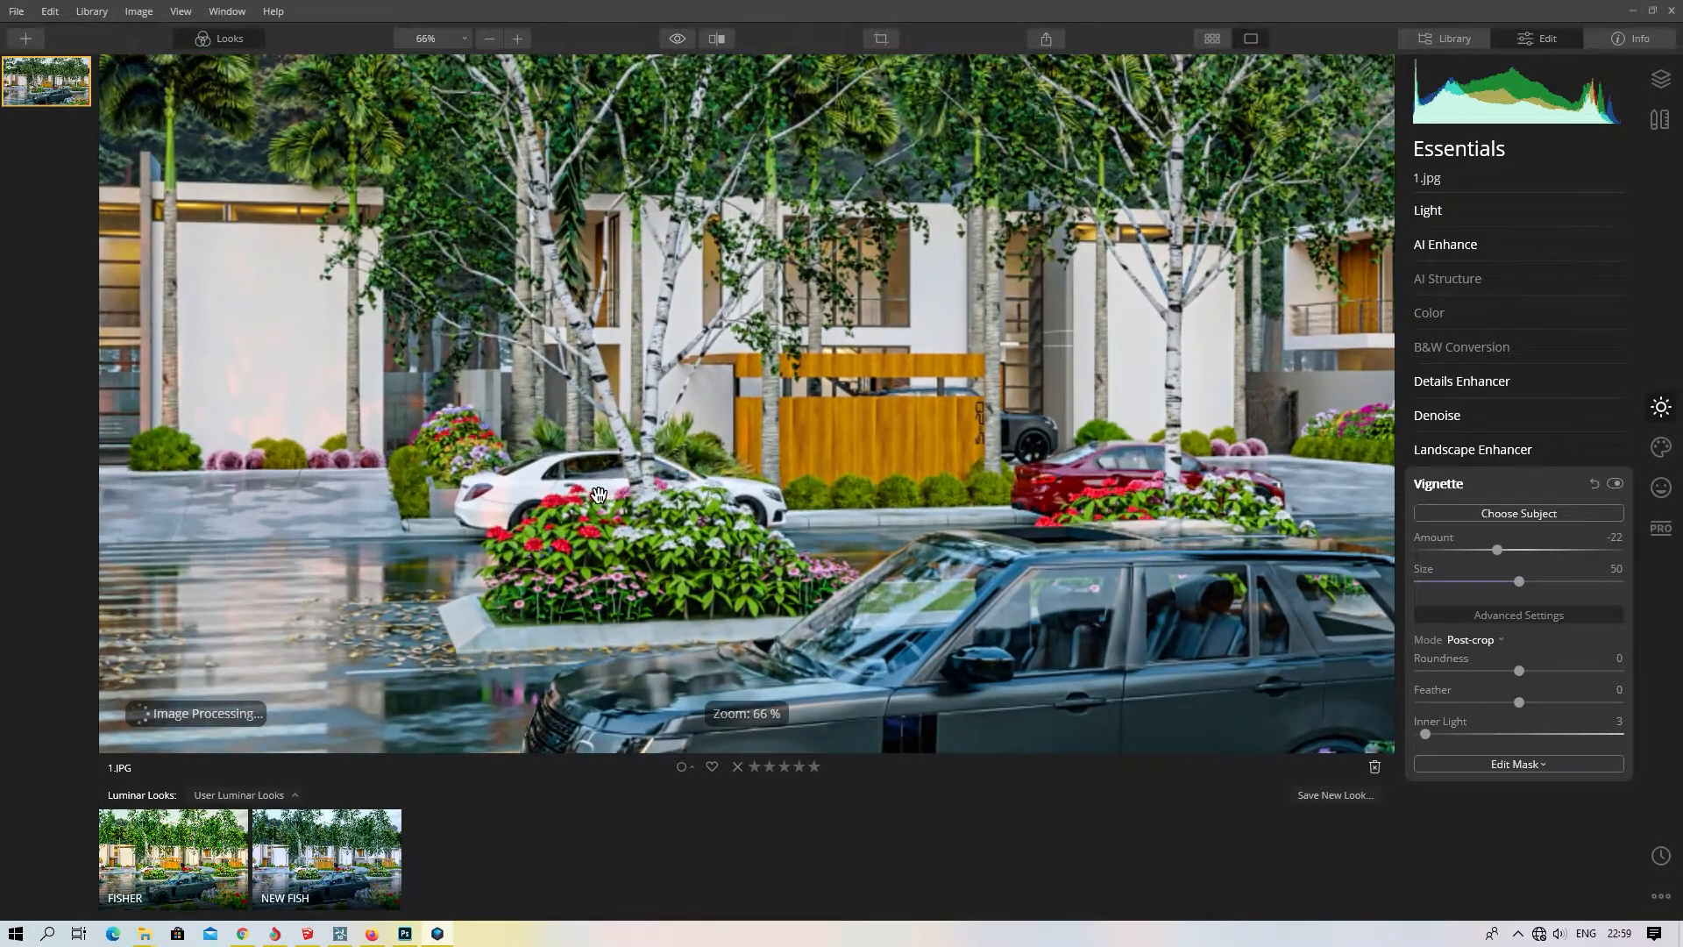
scroll(599, 495, "up", 2)
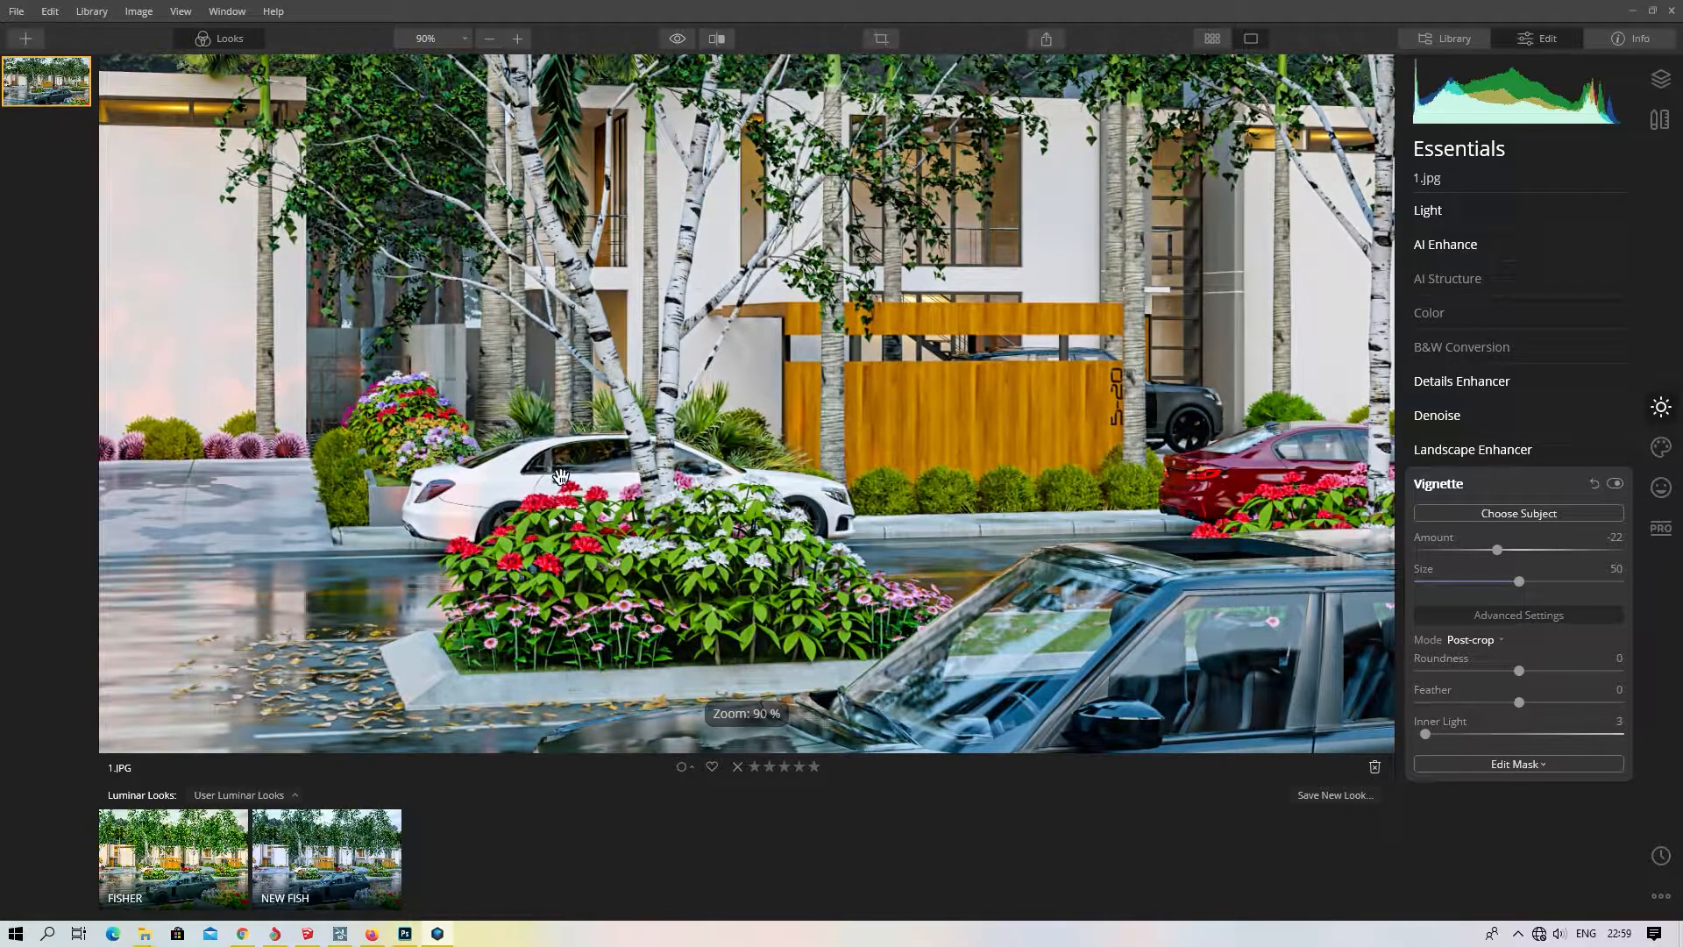
scroll(561, 476, "up", 1)
scroll(562, 476, "up", 1)
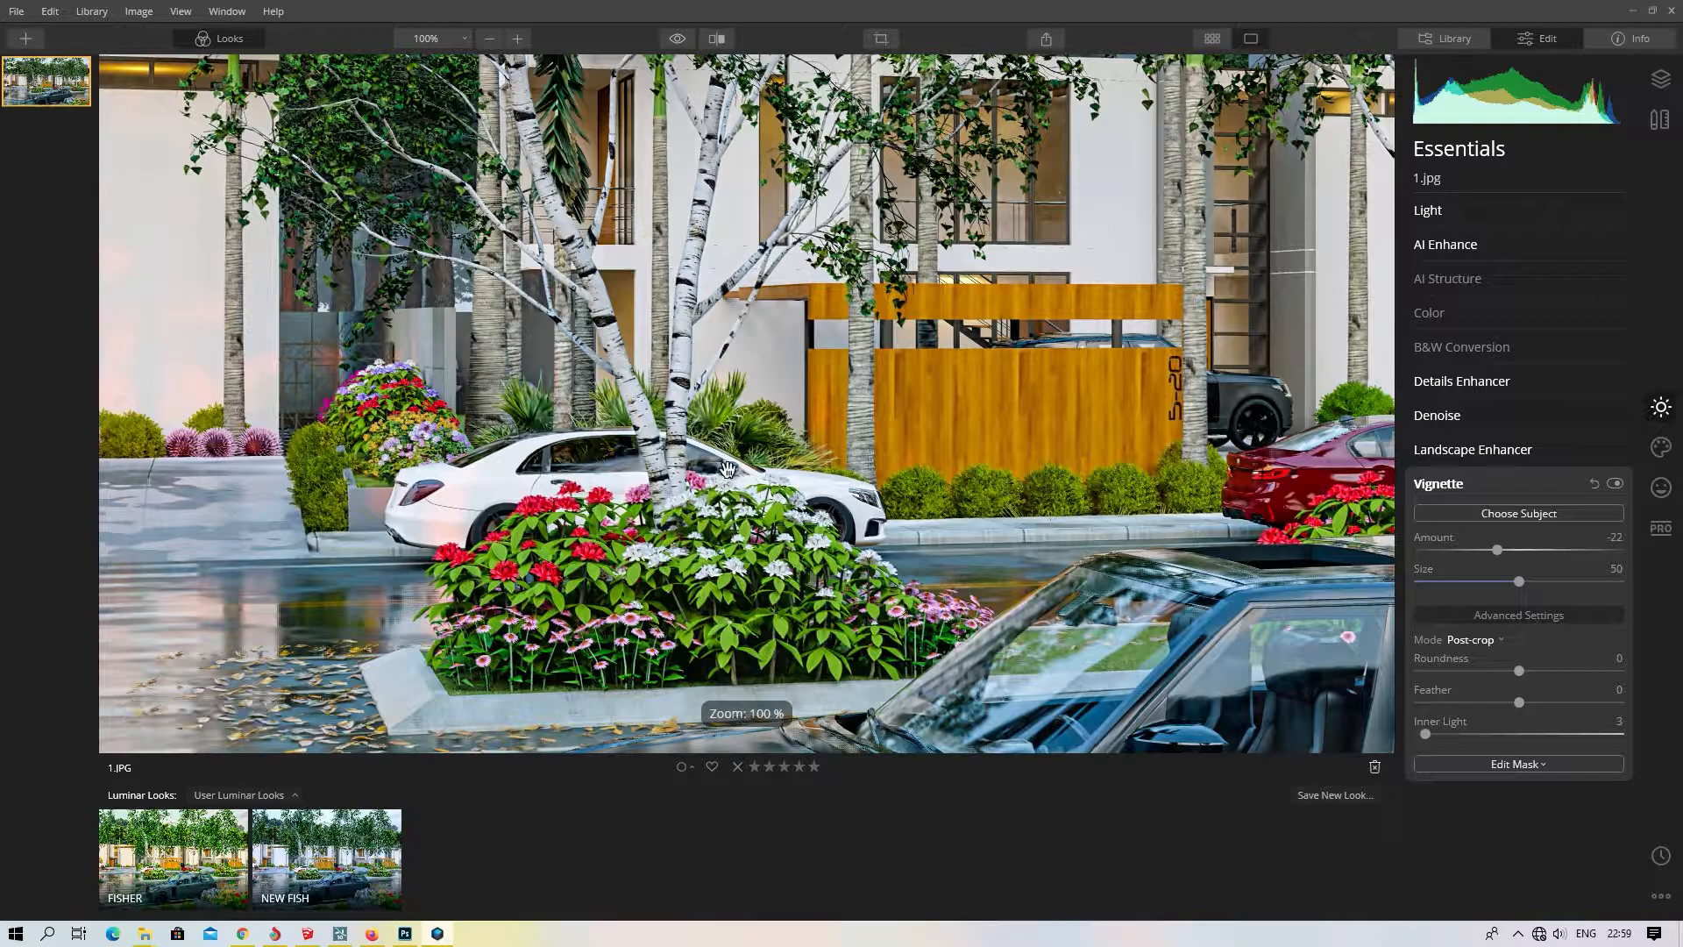
left_click_drag(1093, 532, 431, 506)
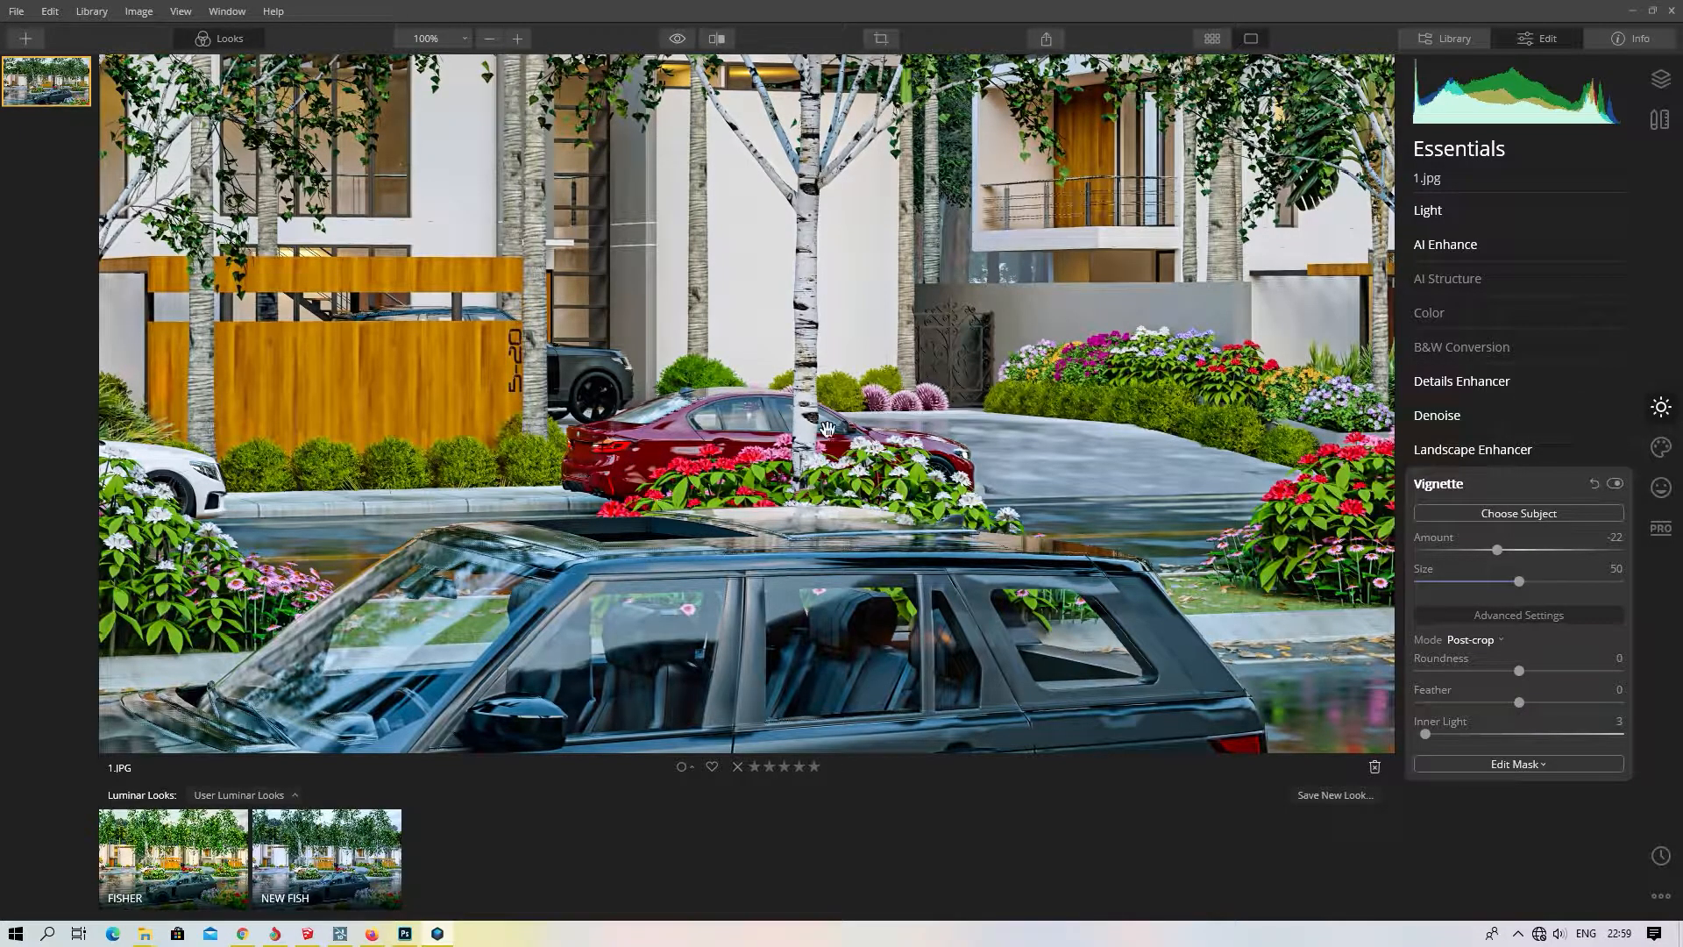
left_click_drag(1082, 491, 813, 496)
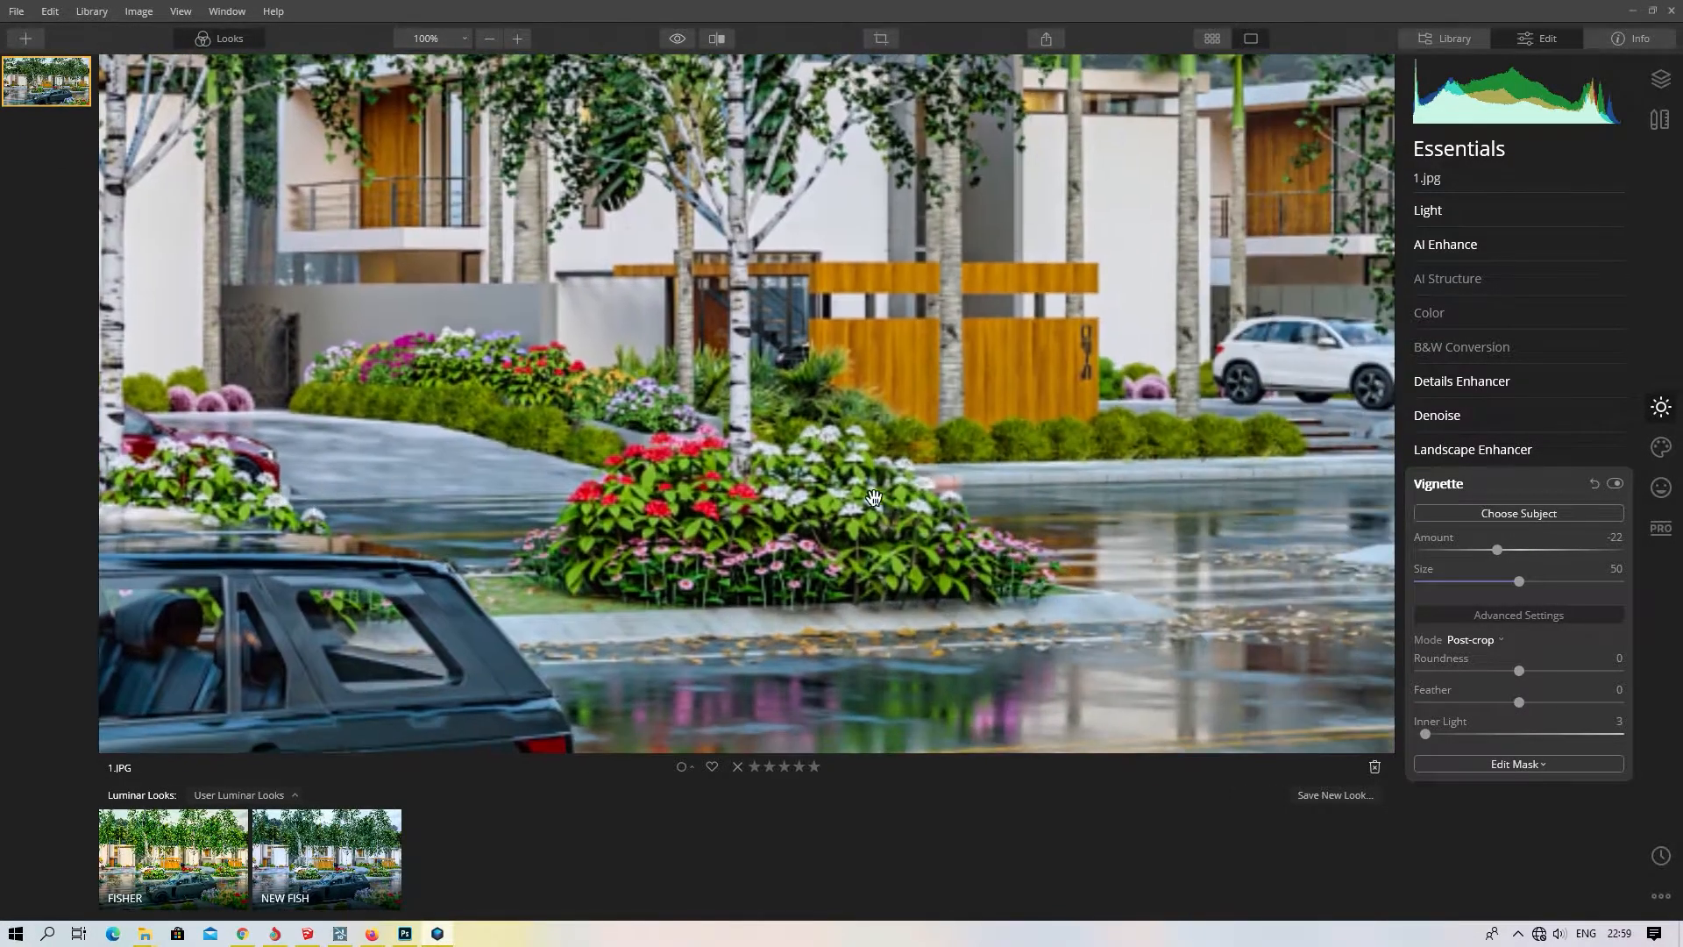
left_click_drag(656, 529, 1389, 447)
left_click_drag(289, 491, 1070, 472)
left_click_drag(642, 371, 641, 413)
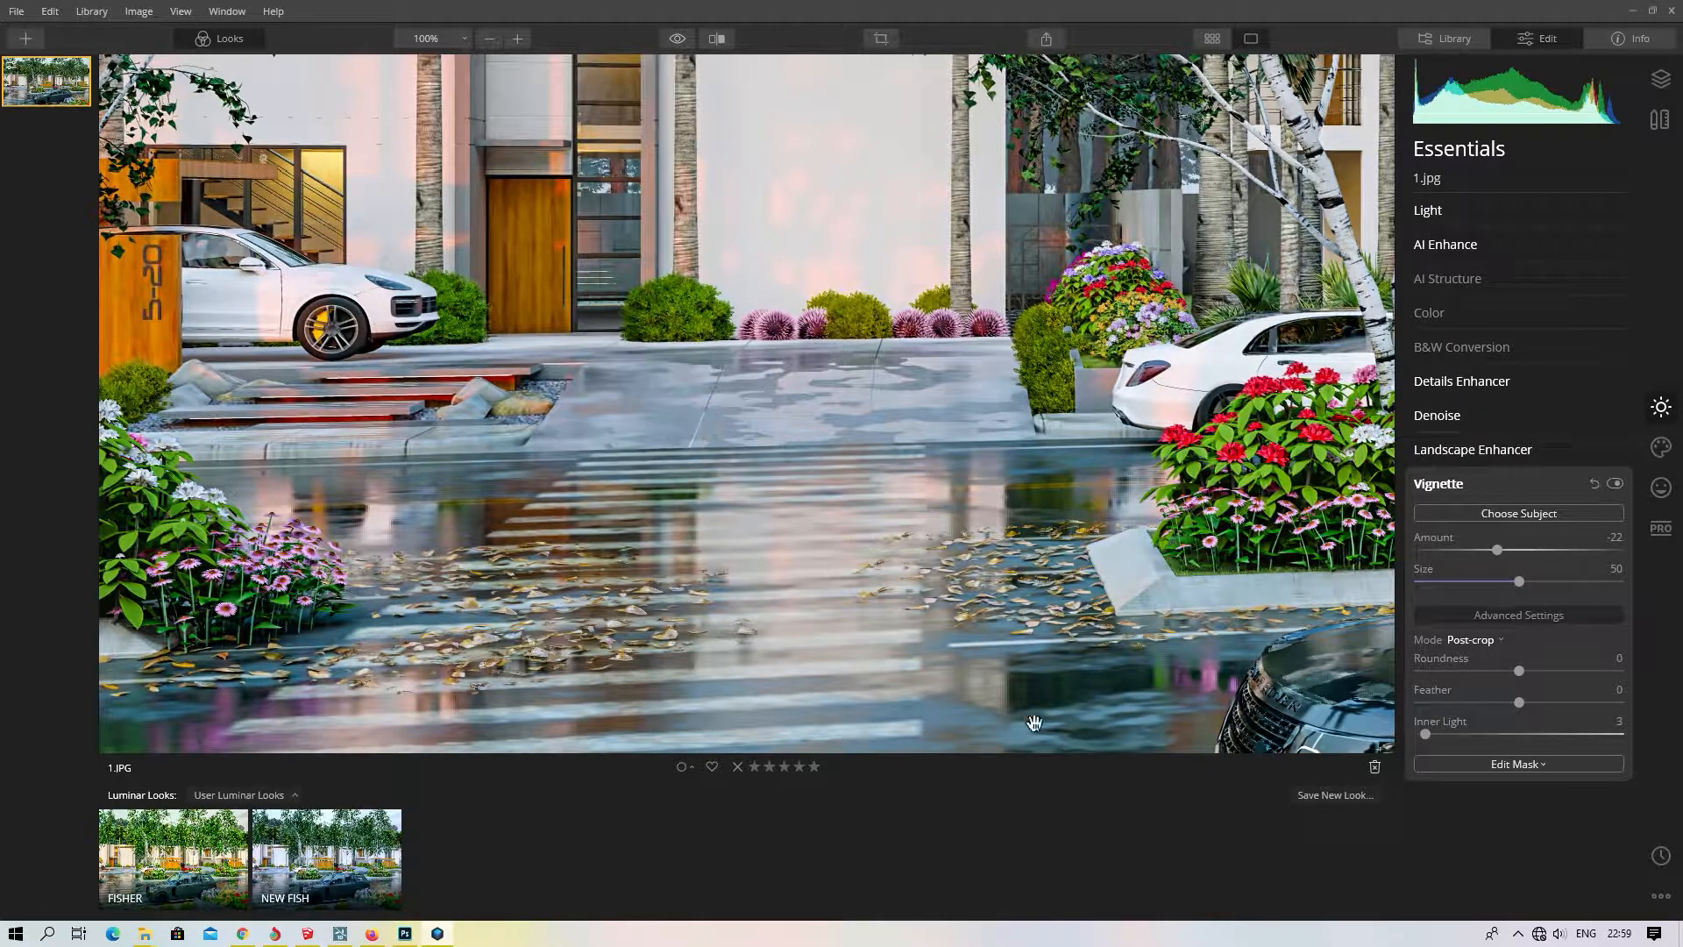
left_click(467, 39)
left_click(445, 57)
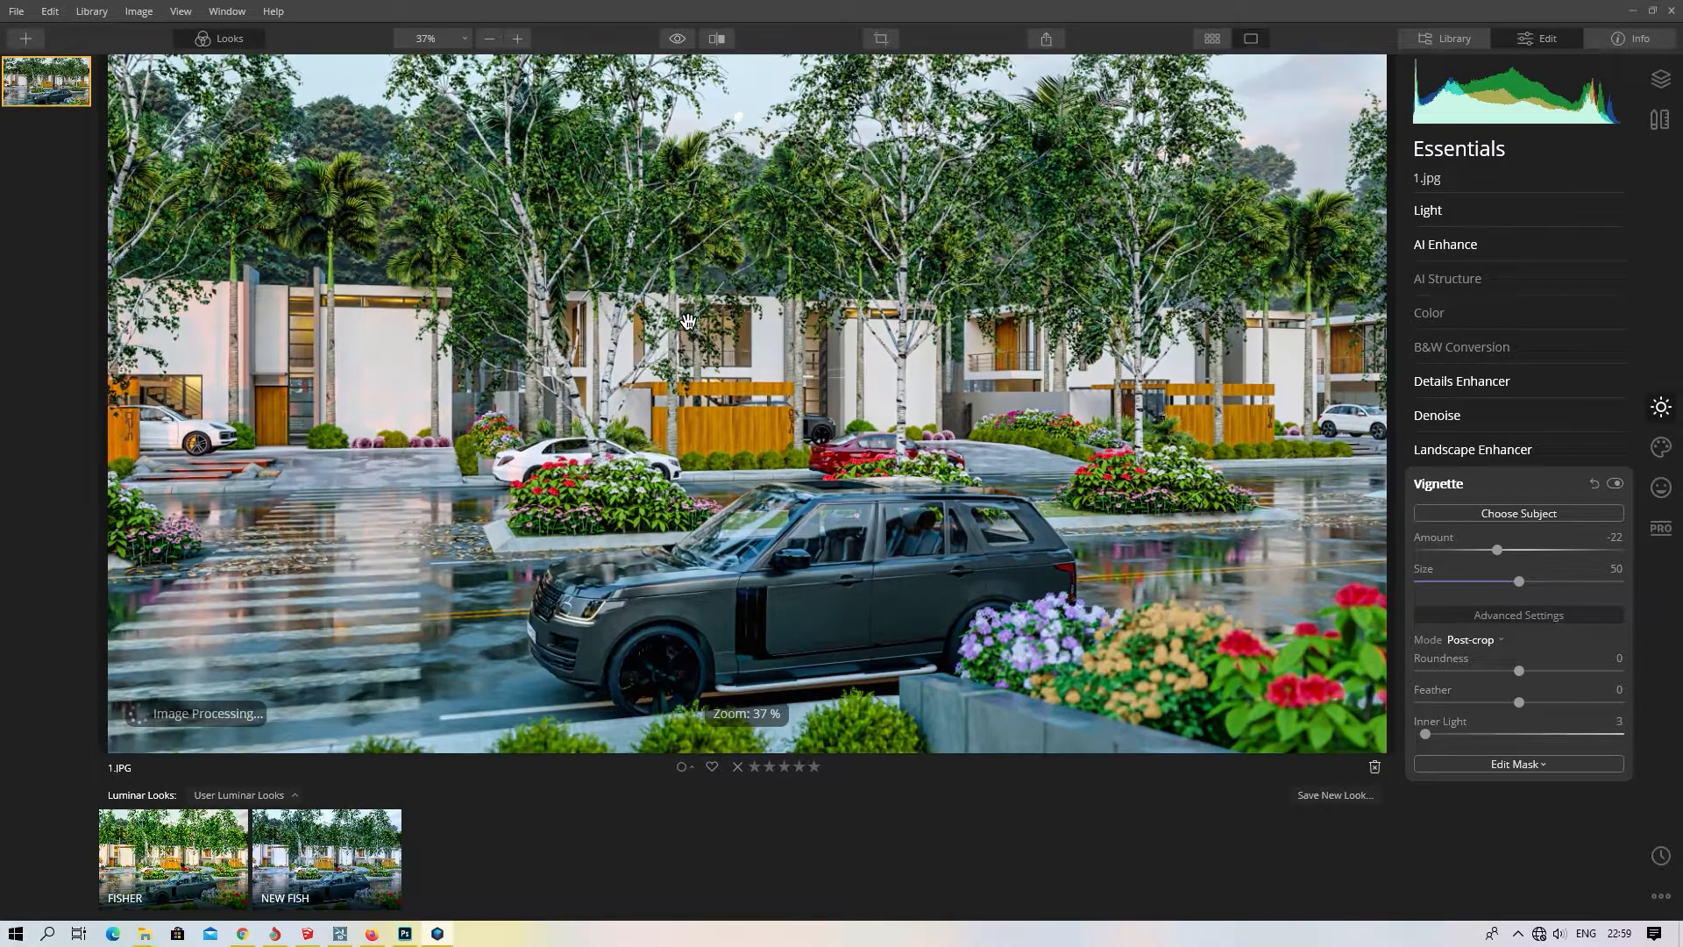
- Apply the Creative Dramatic effect with an Amount of 2, leaving Local Contrast at 60
left_click(1541, 485)
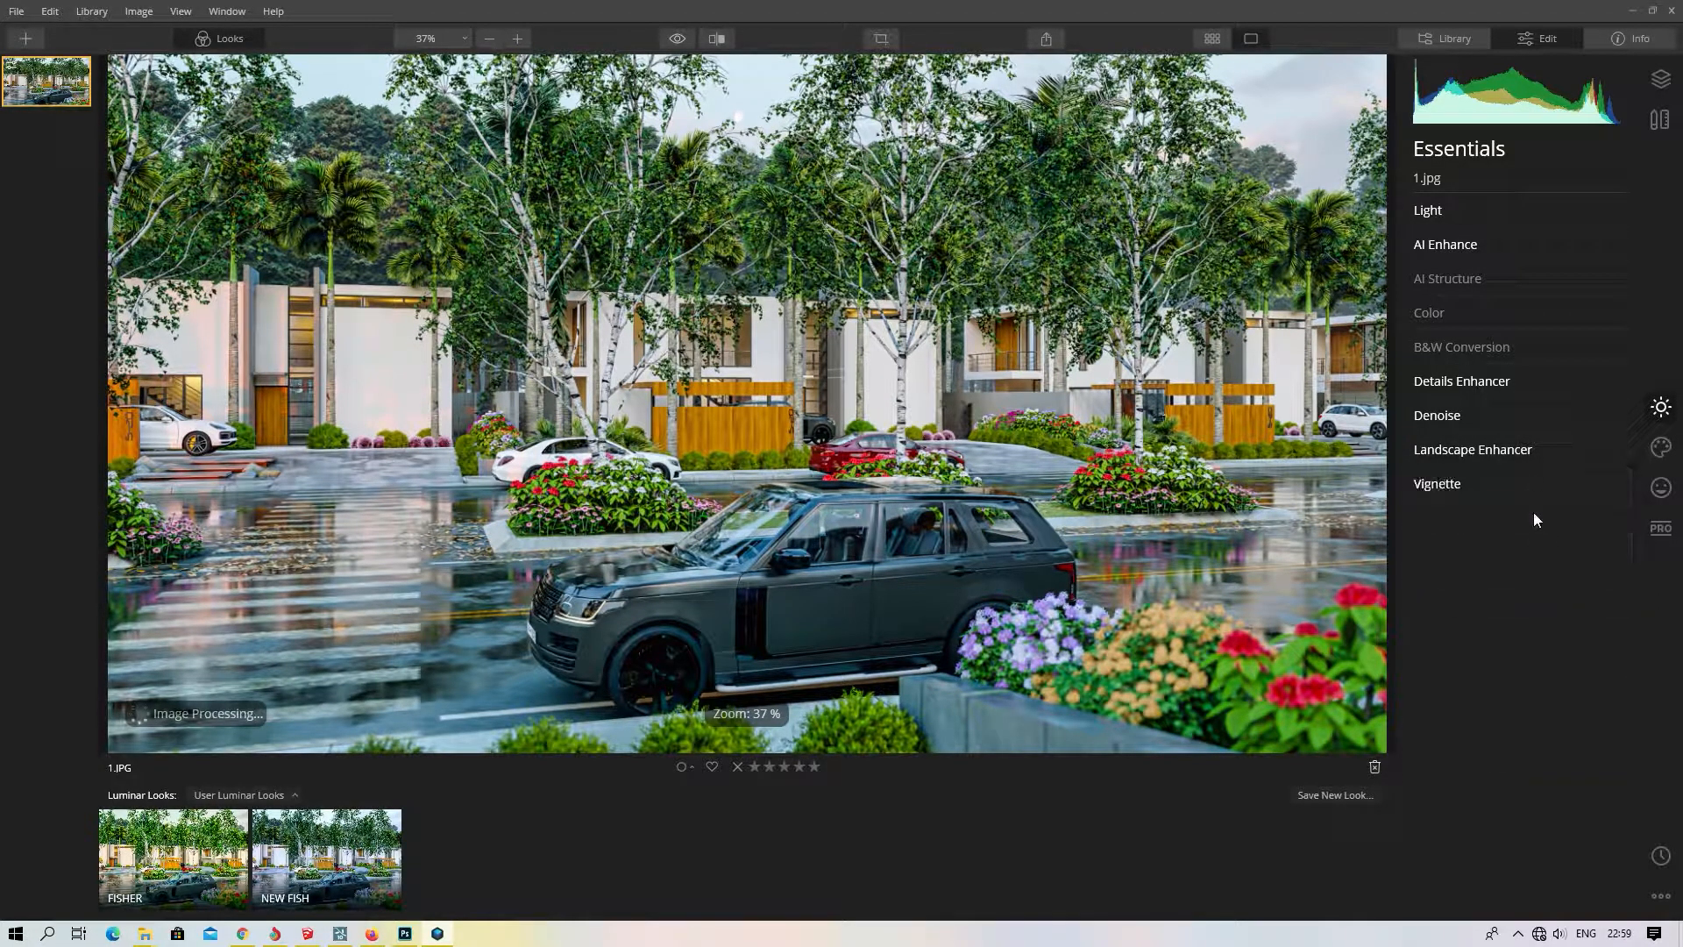
left_click(1661, 448)
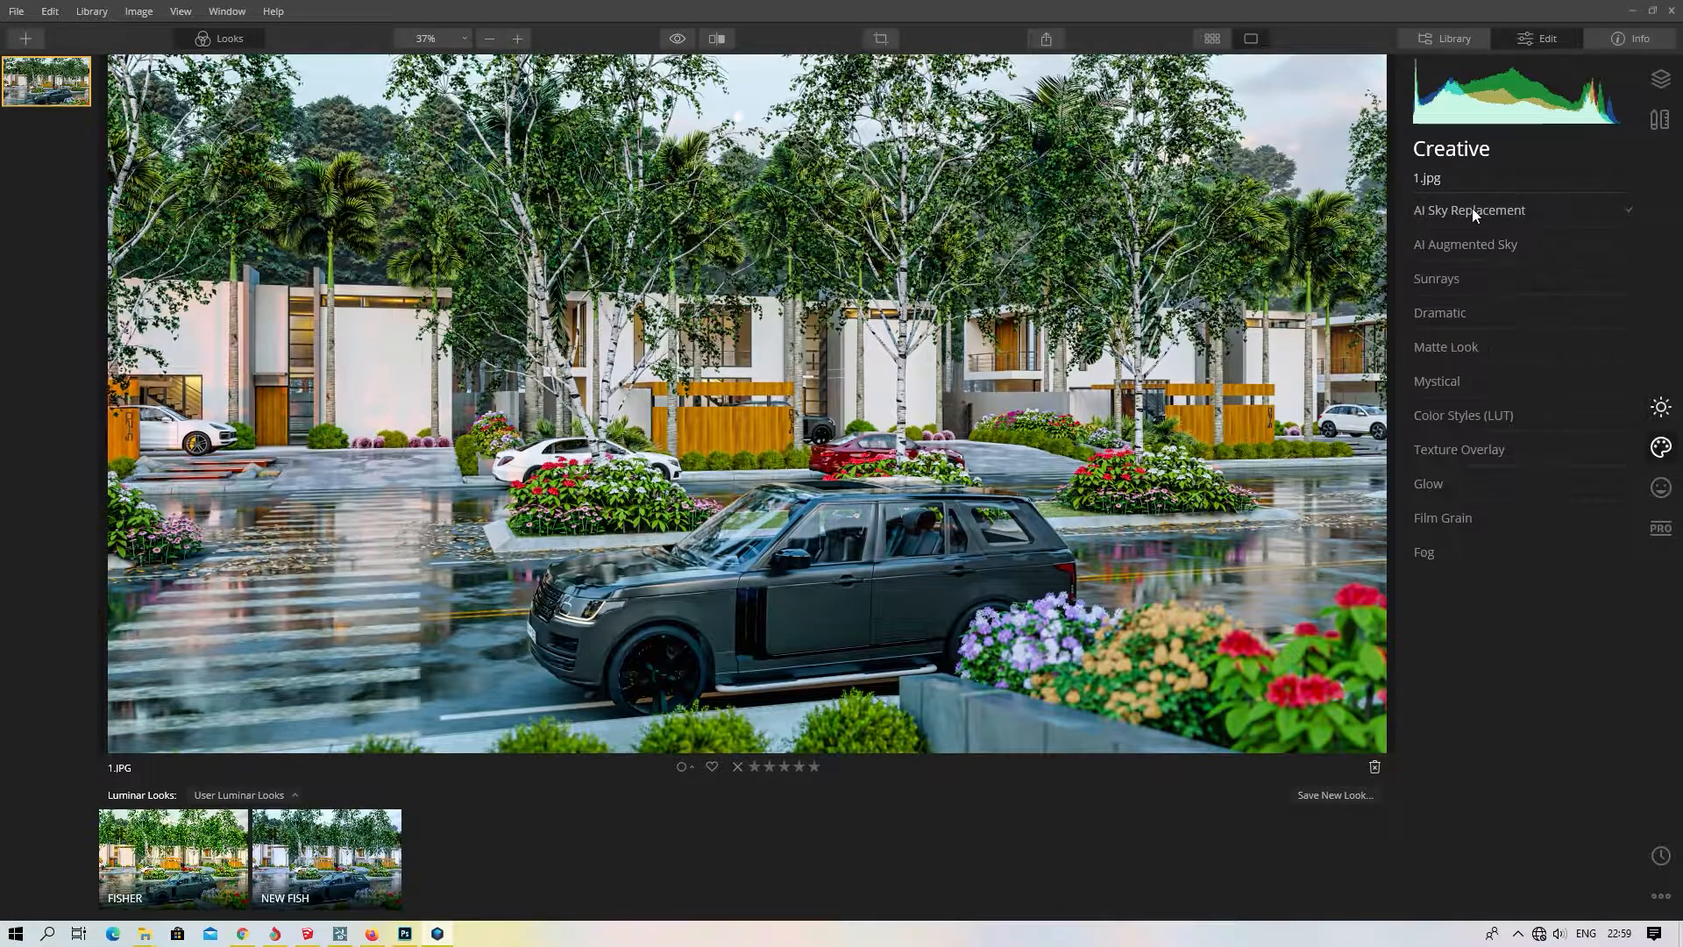
left_click(1470, 309)
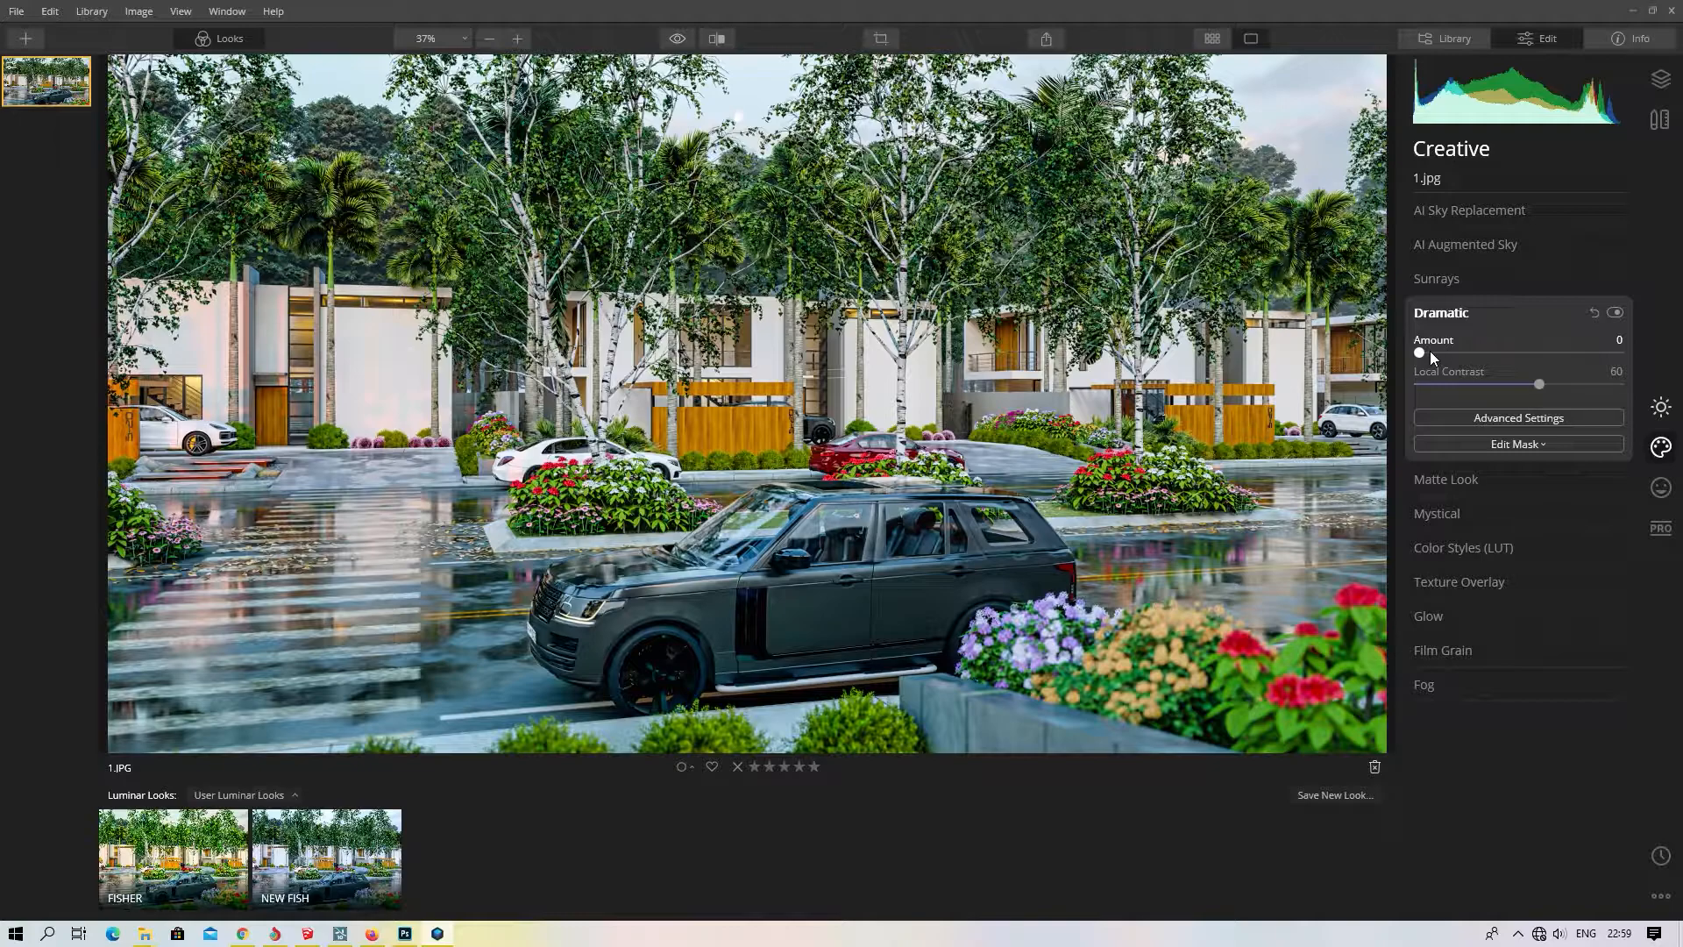
left_click_drag(1428, 350, 1429, 350)
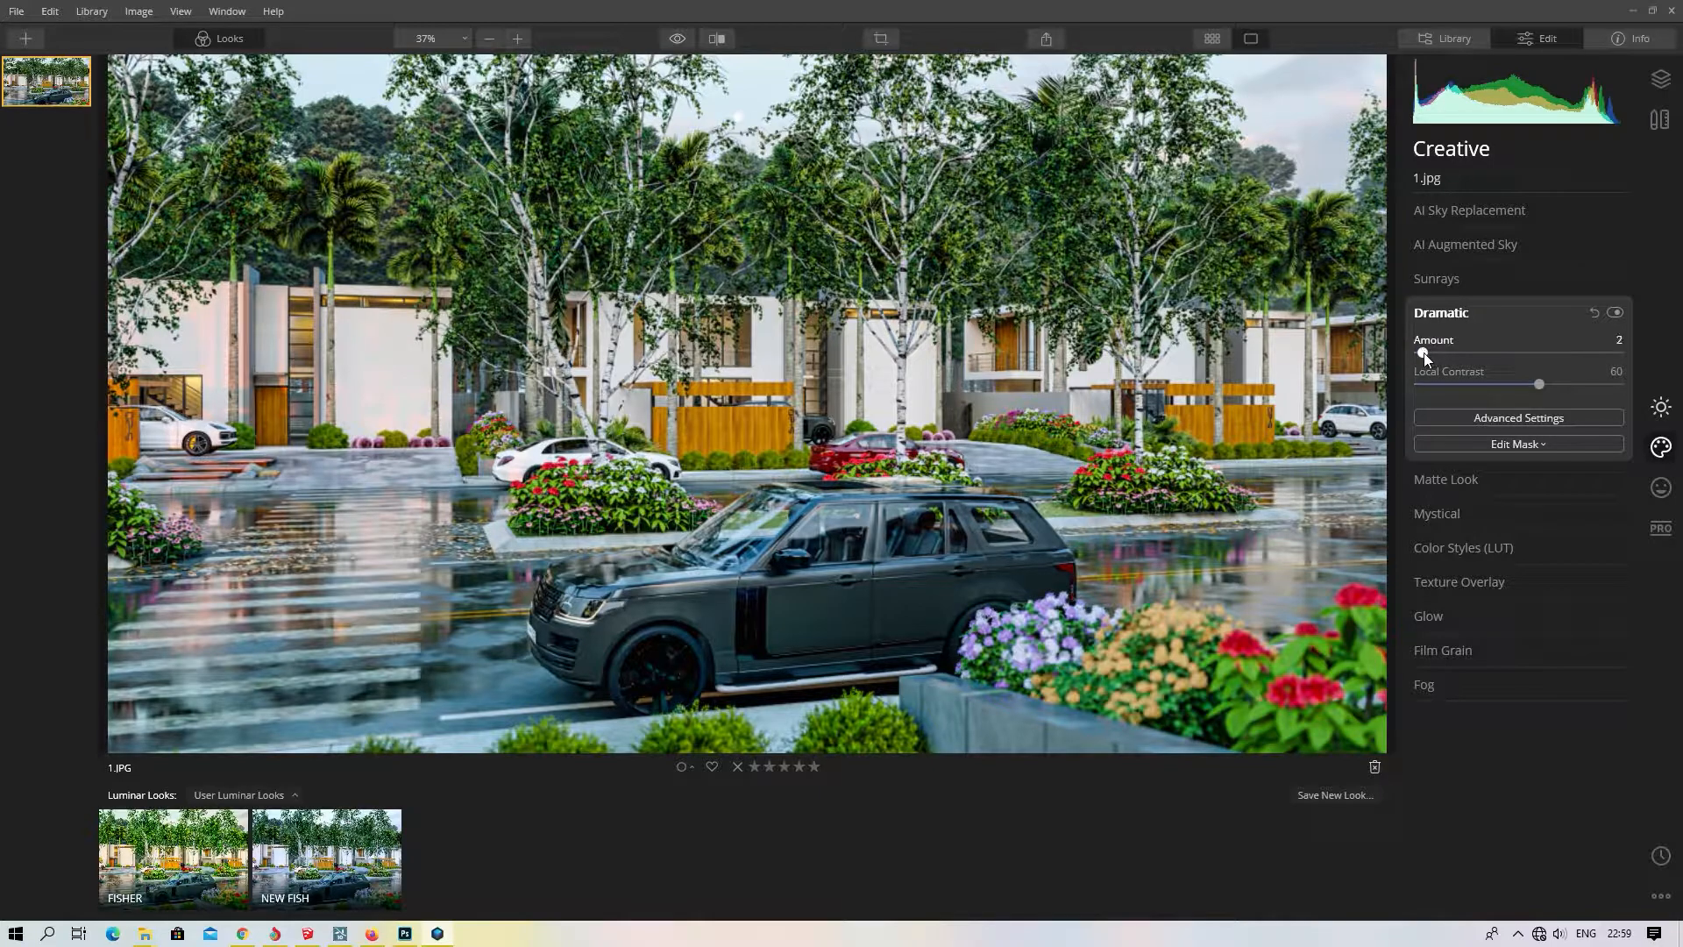
left_click(1443, 312)
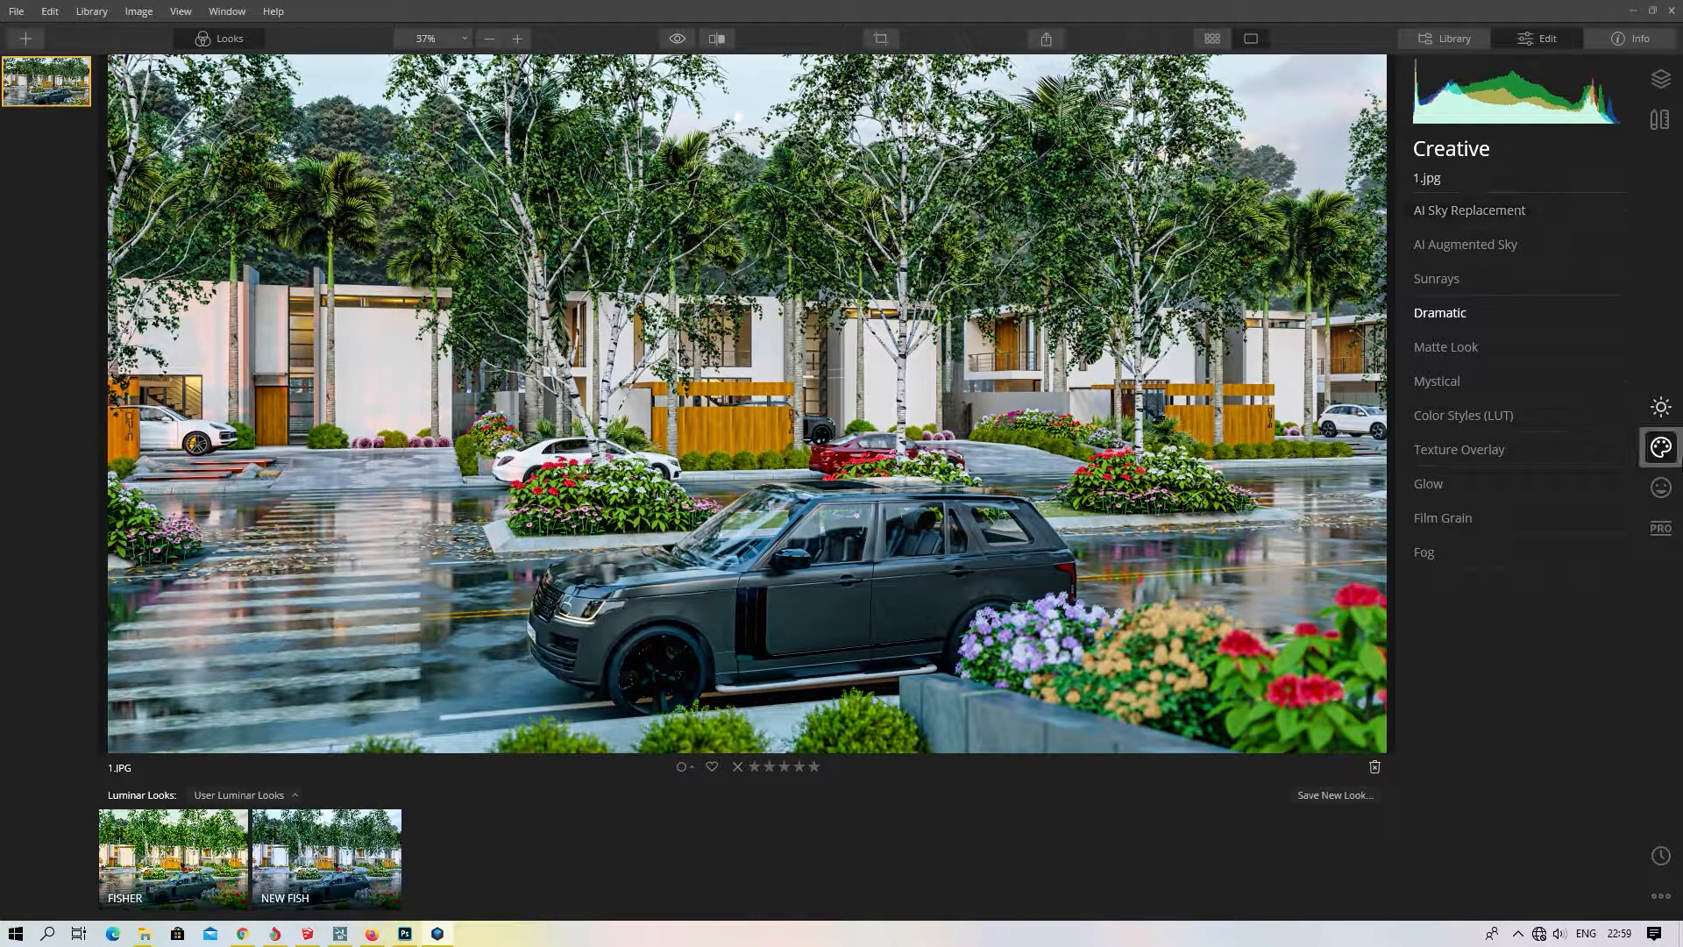
- Return to the Essentials tools and set AI Accent to 40 in AI Enhance
left_click(1654, 405)
left_click(1455, 212)
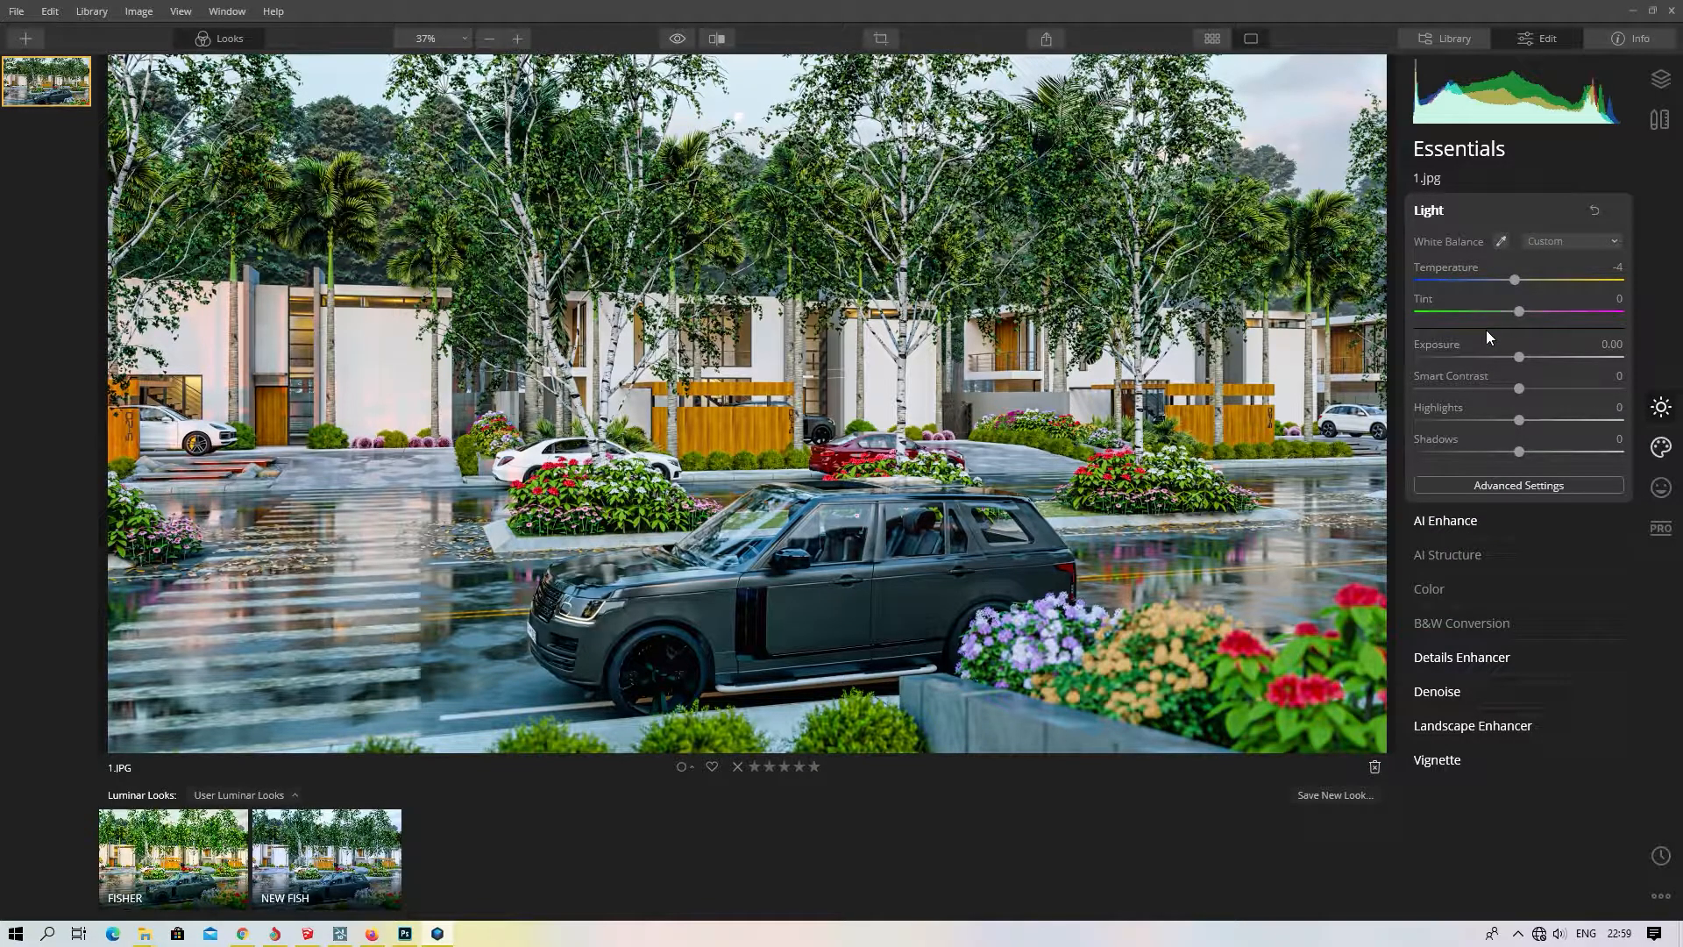
left_click(1469, 211)
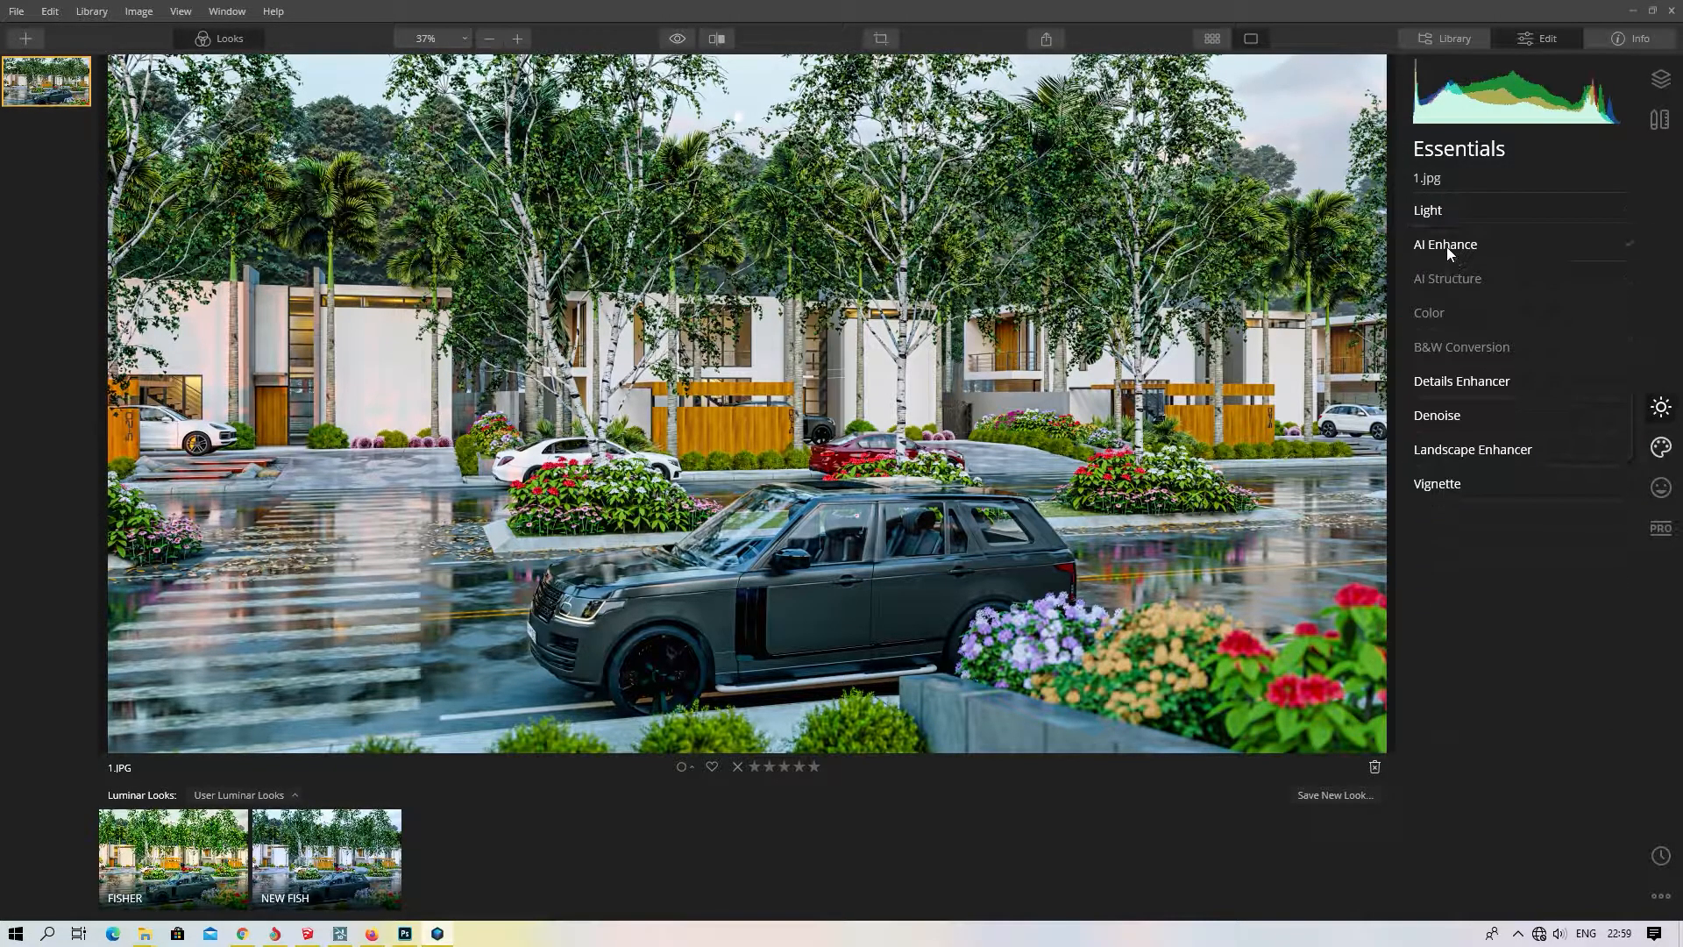
left_click(1447, 246)
left_click(1493, 284)
left_click_drag(1495, 282, 1503, 282)
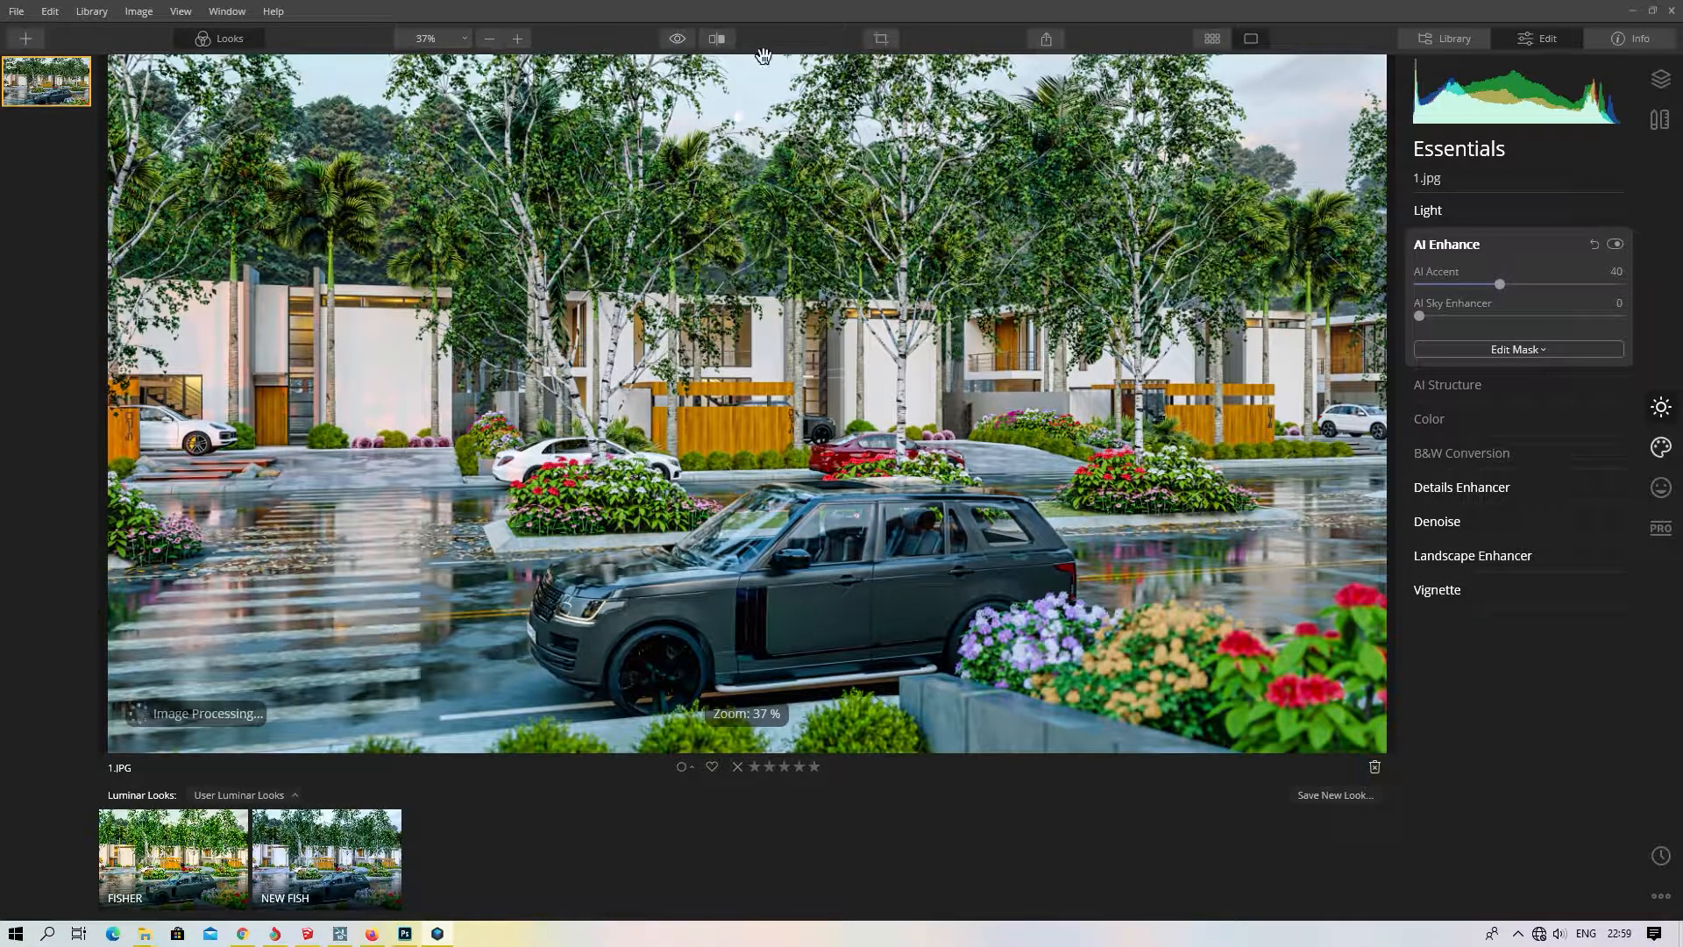
- Compare the full image with its original using the quick preview and the before/after split
left_click(677, 40)
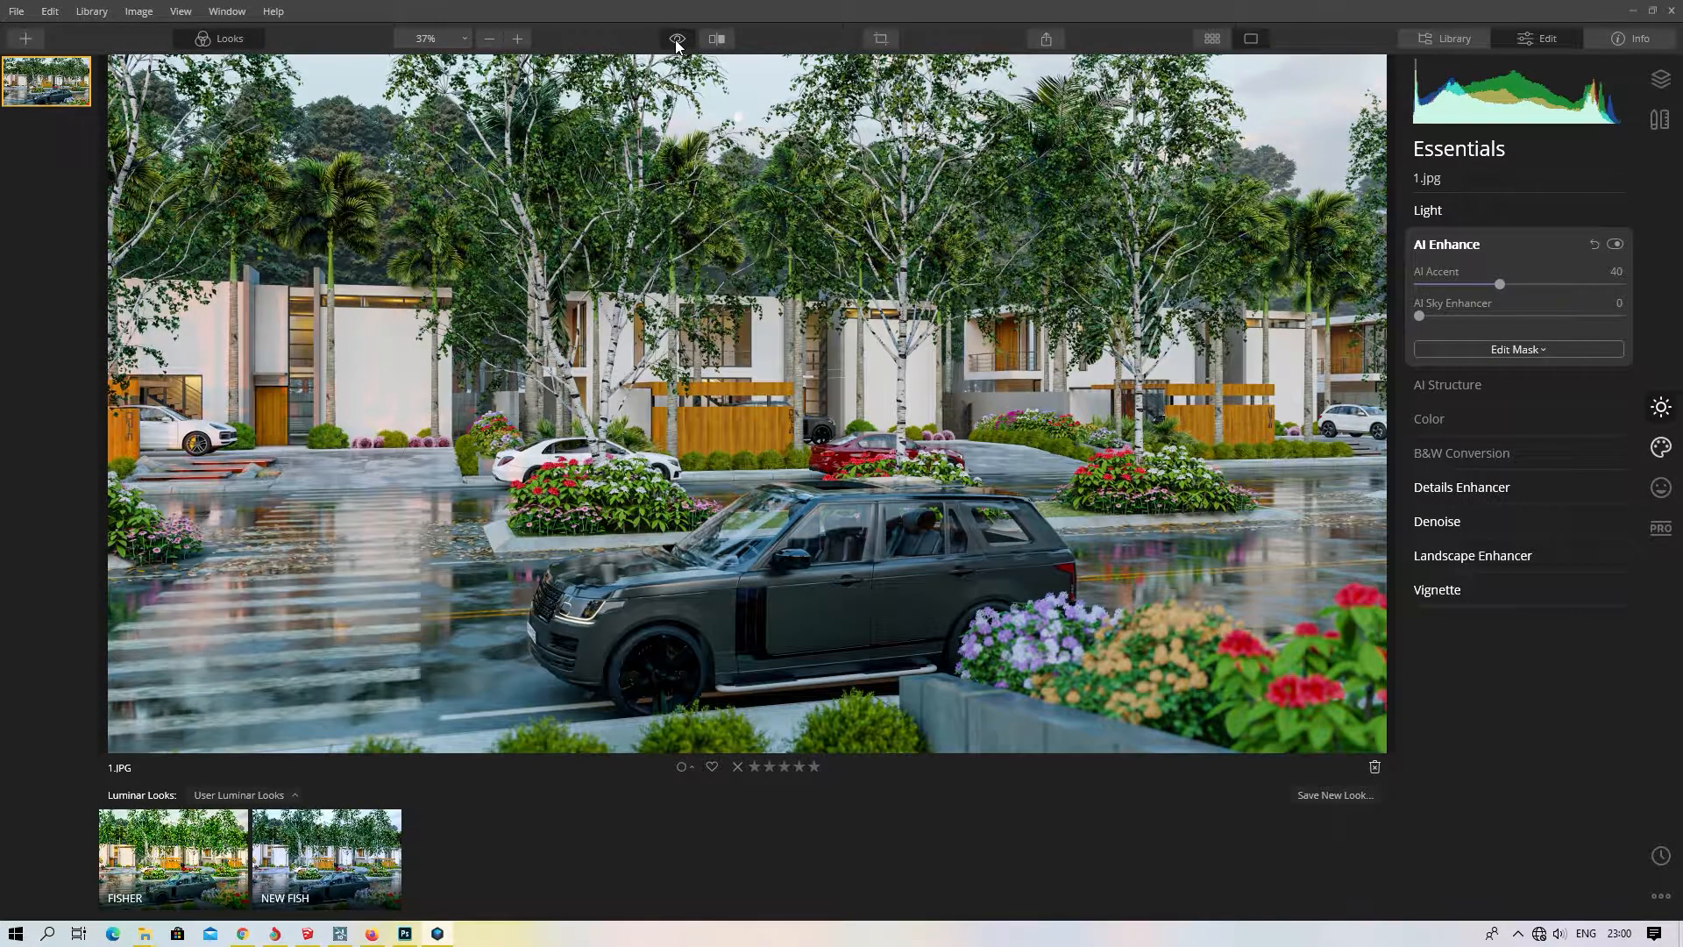
left_click(677, 41)
left_click(677, 40)
left_click(677, 41)
left_click(717, 38)
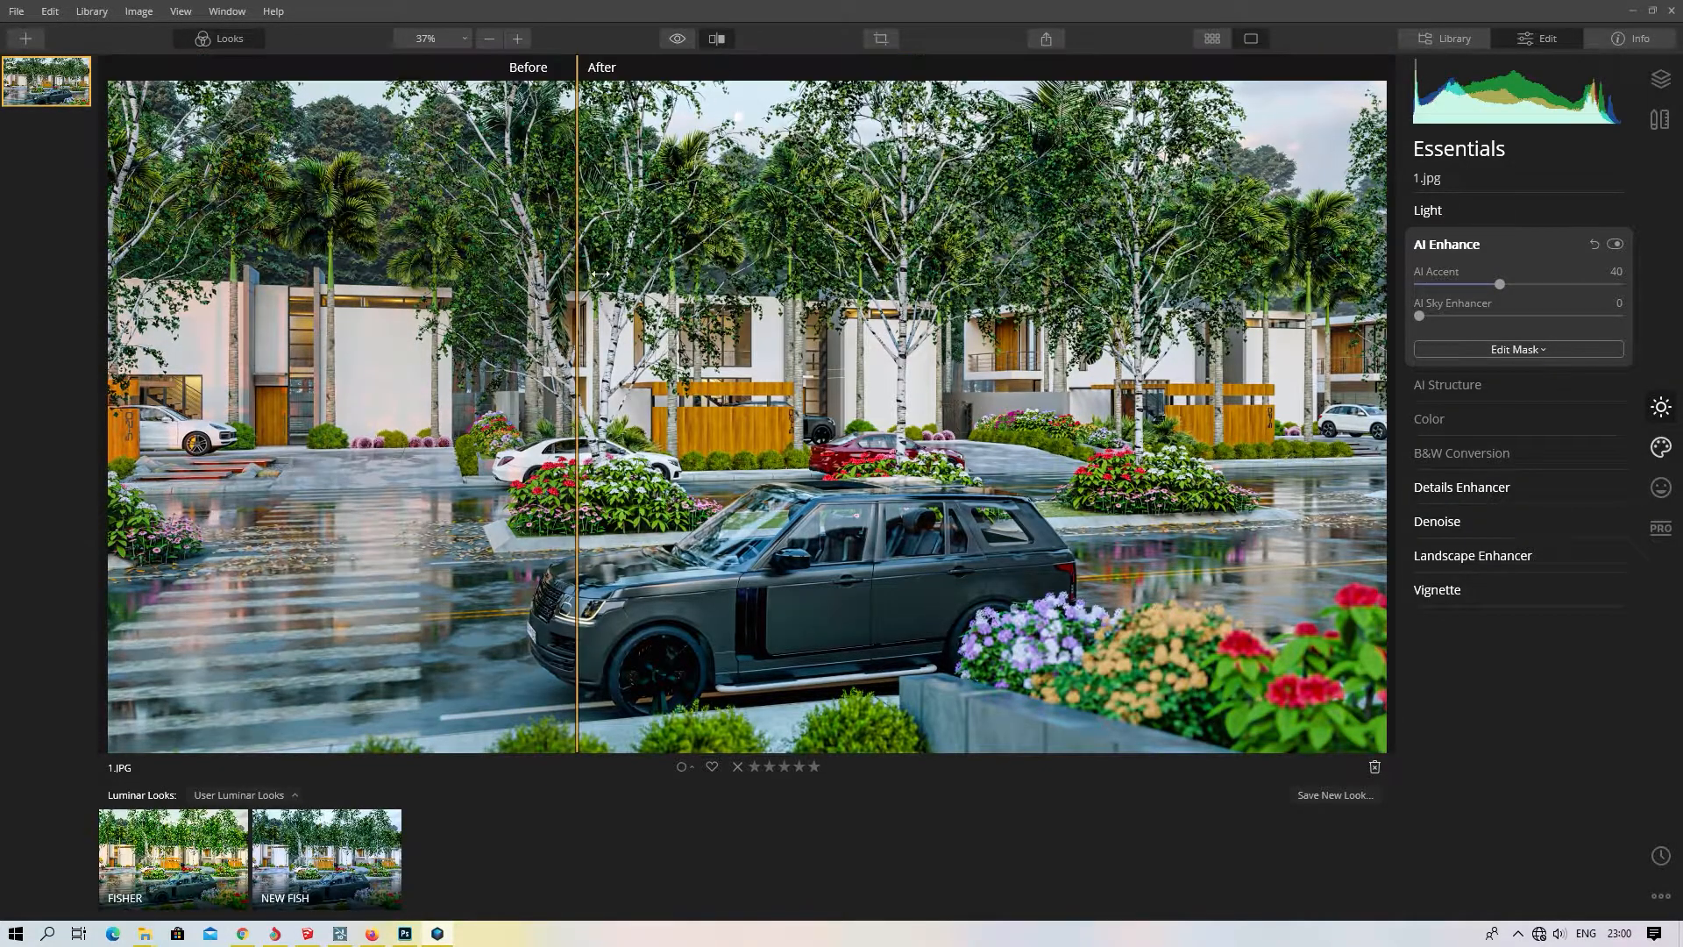
left_click_drag(577, 215, 889, 263)
left_click(710, 37)
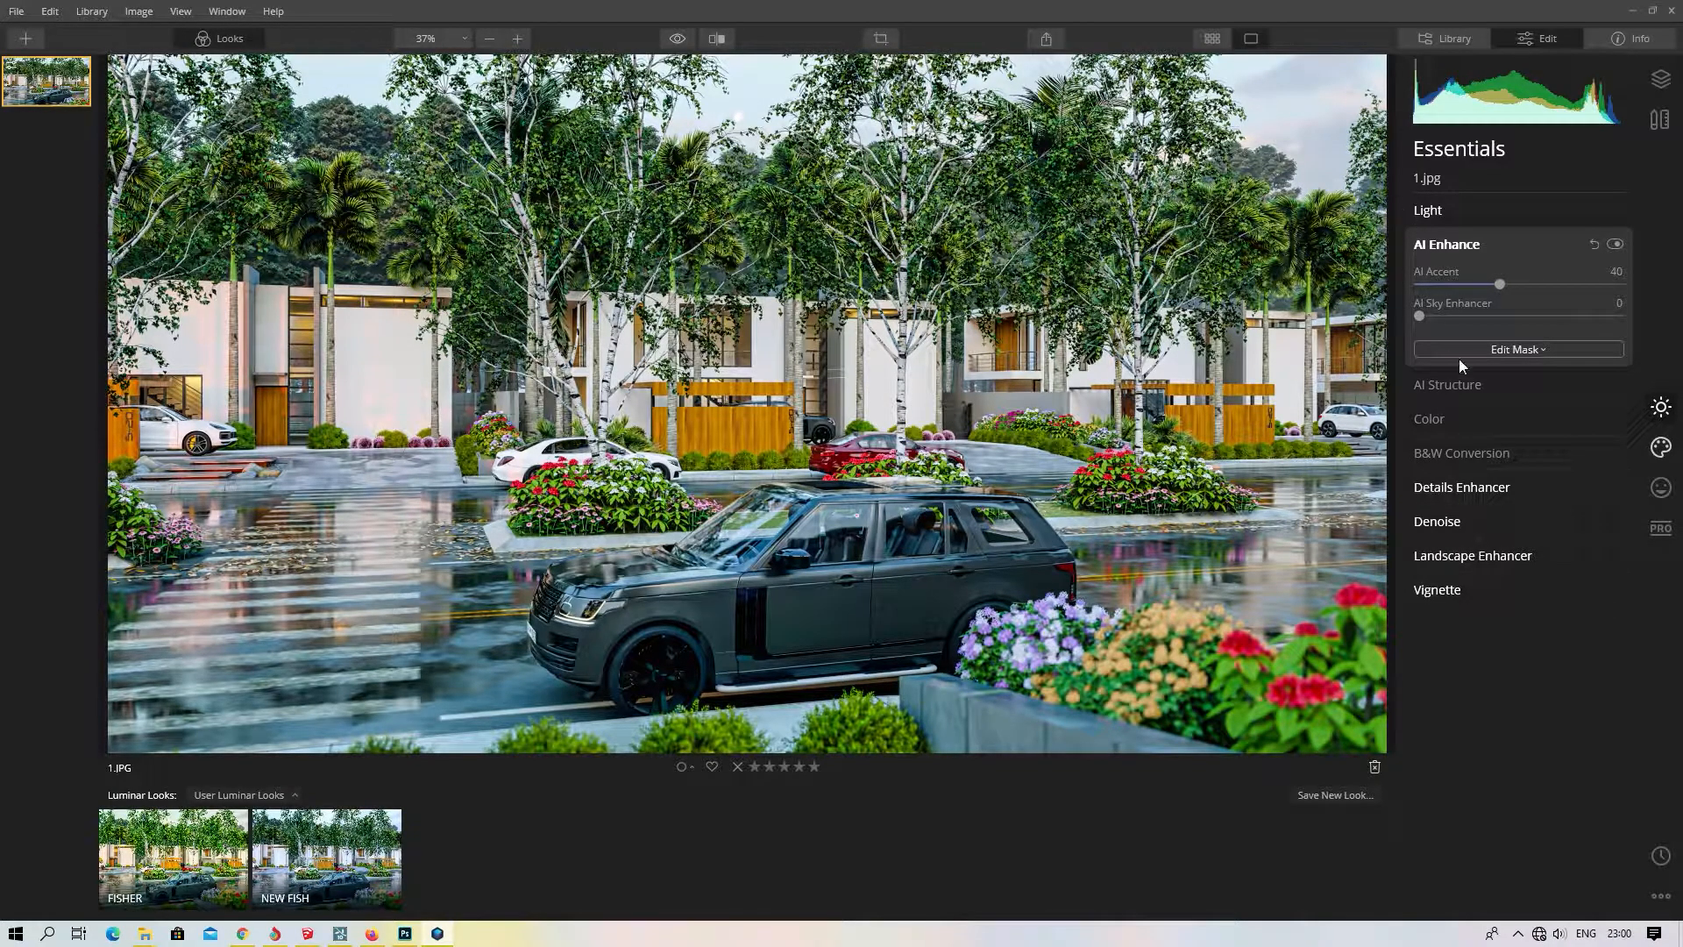
- Start an image export and choose the NEW folder under STUDIO (E:), DONE PROJECTS_LUMION CONTENT, 2019_69 as its location
left_click(1048, 40)
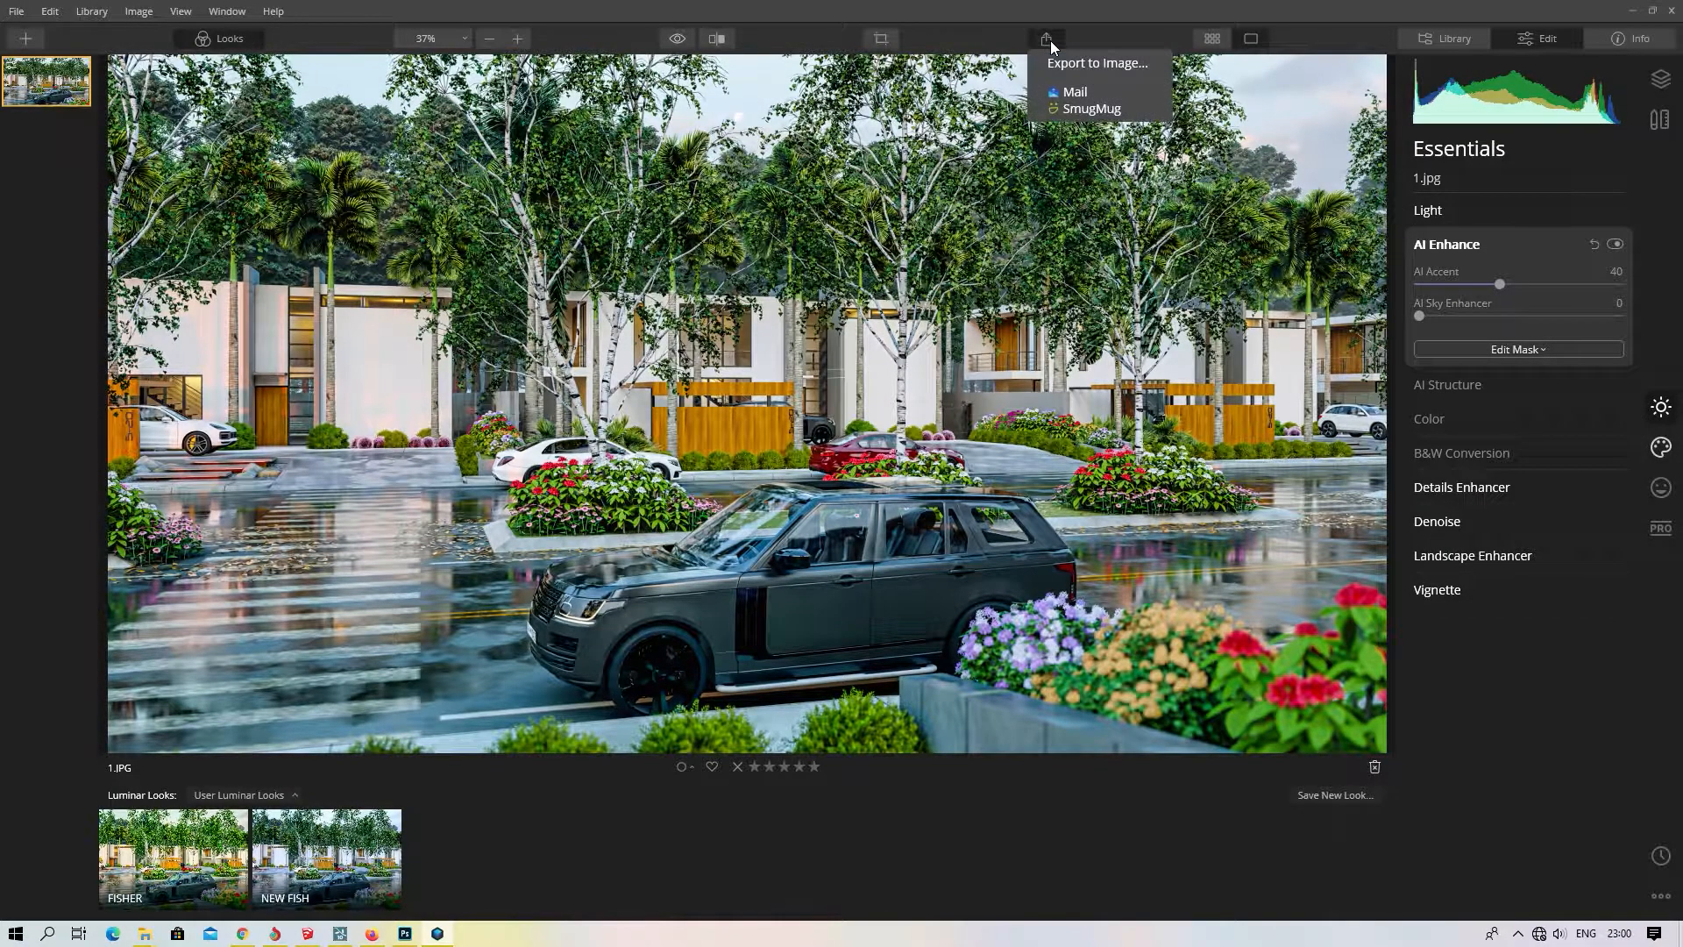
left_click(1085, 63)
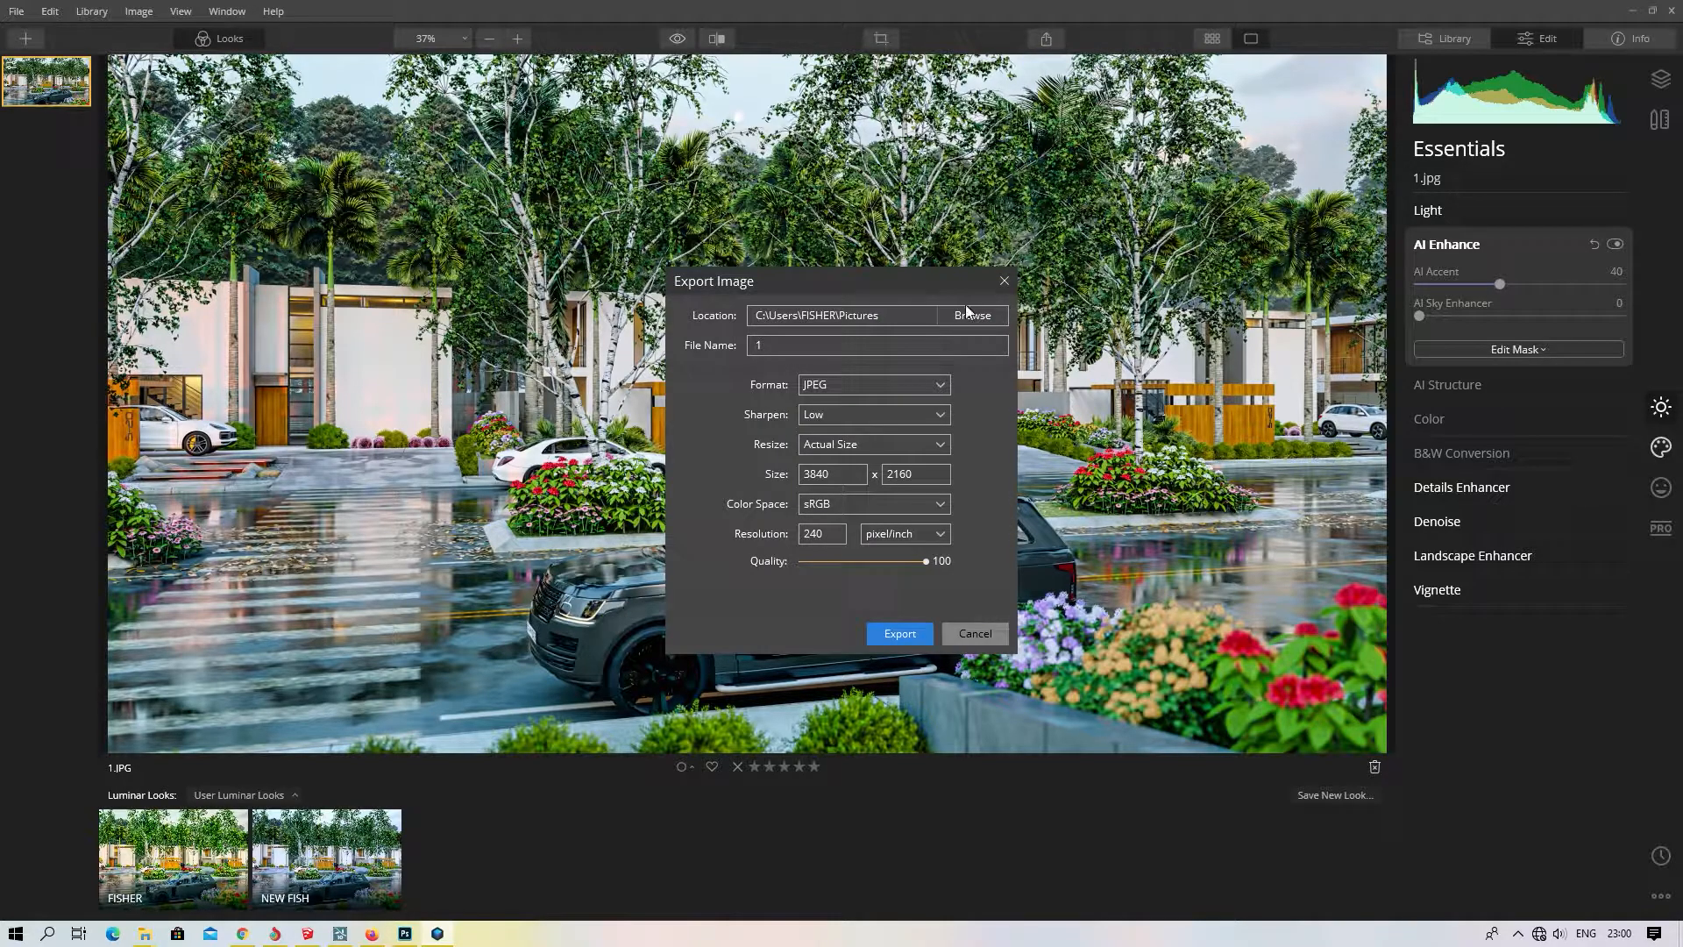
left_click(975, 316)
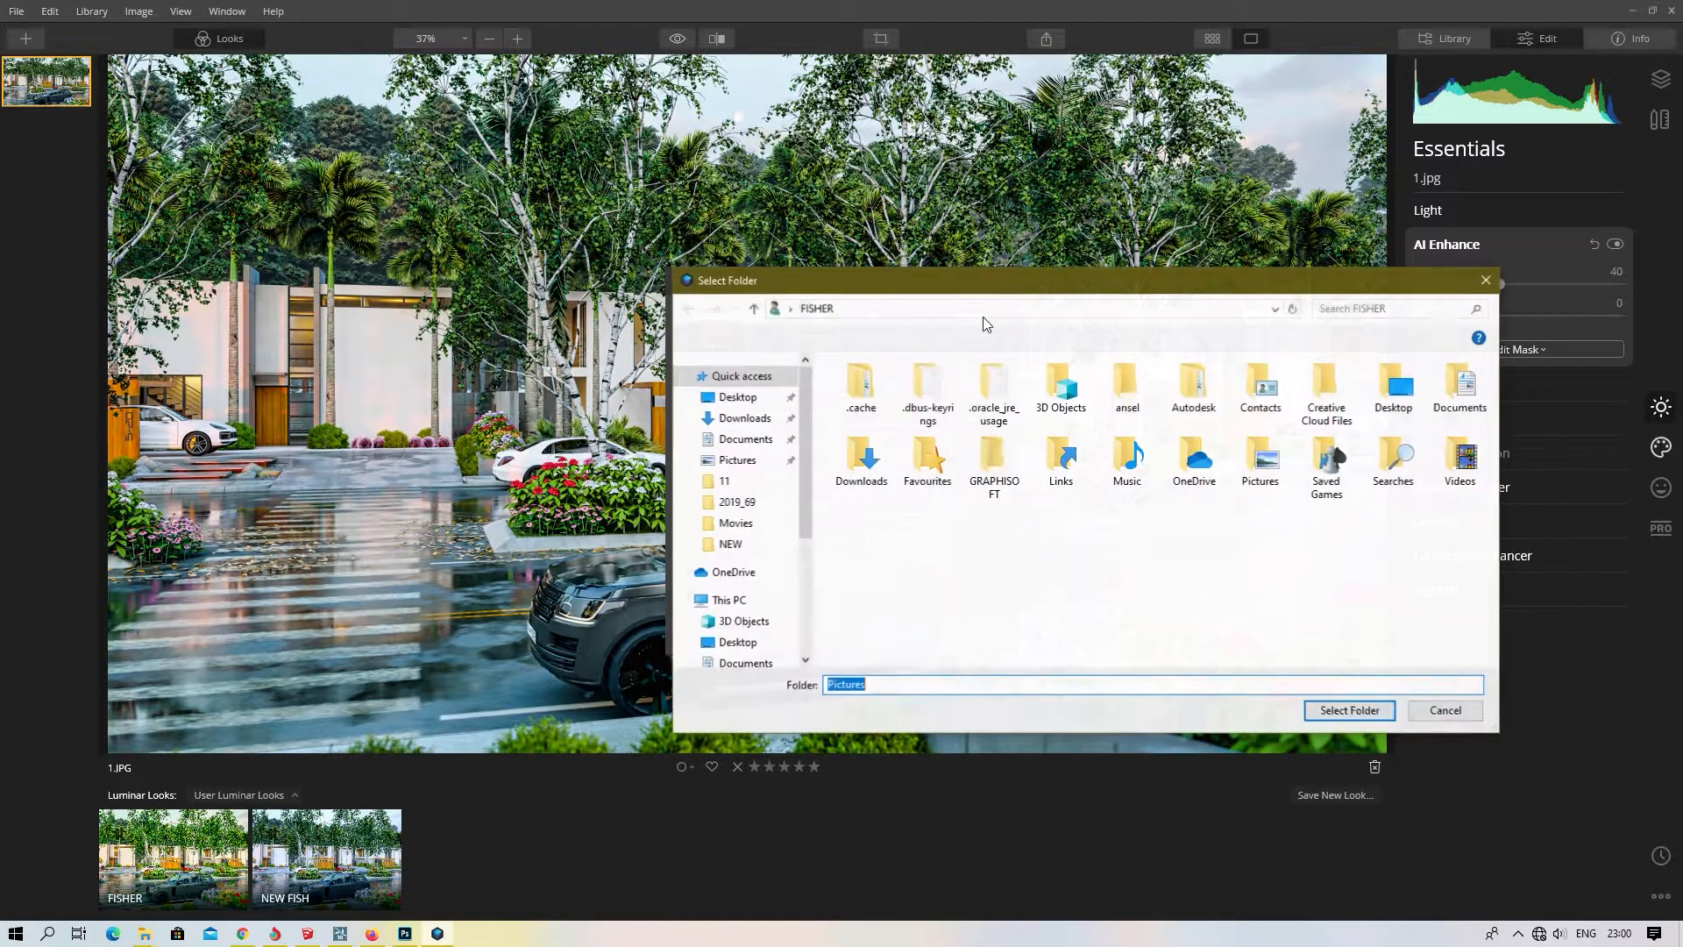
scroll(807, 461, "down", 3)
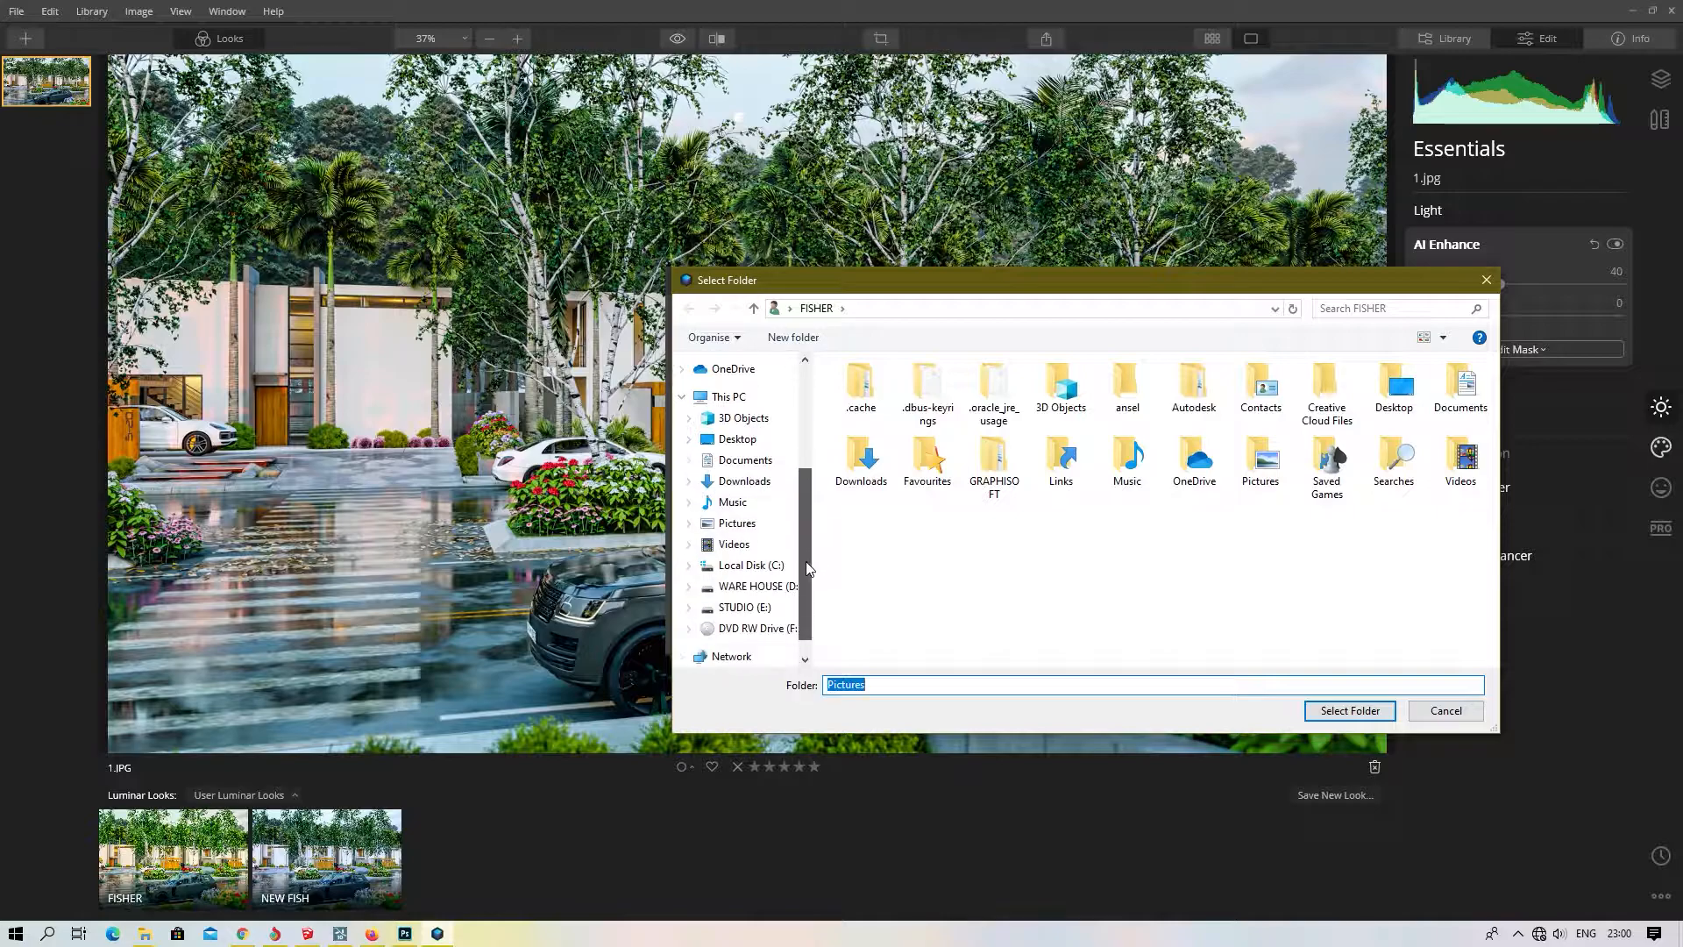
left_click(733, 396)
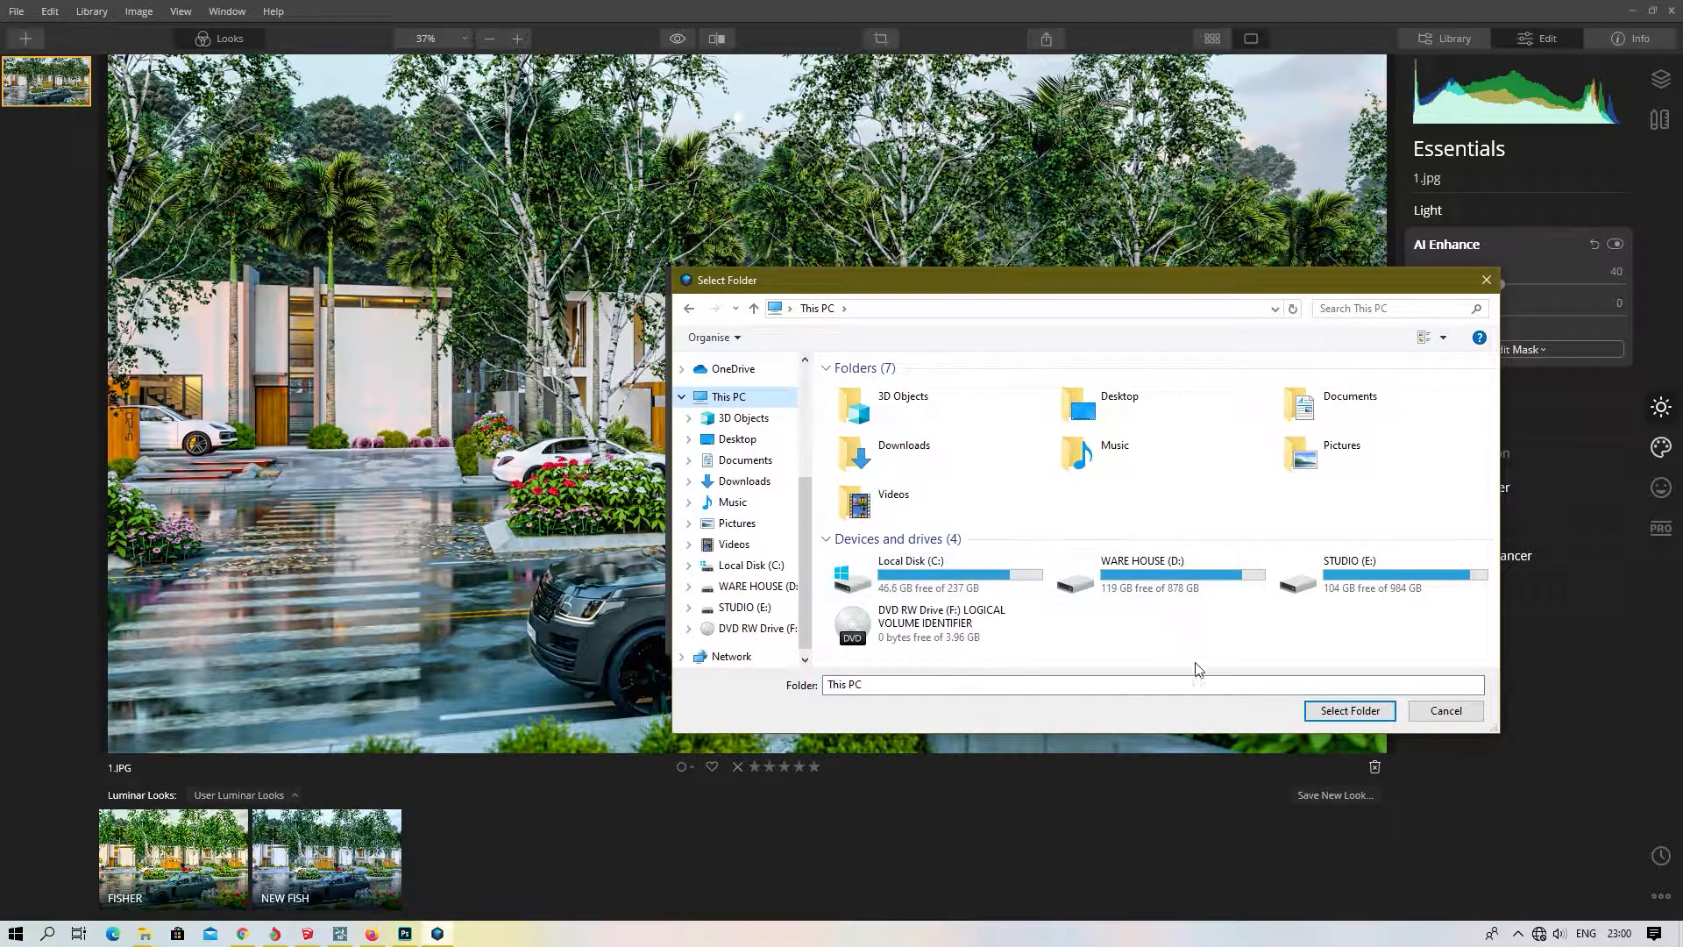
double_click(1417, 579)
left_click(1071, 448)
double_click(1071, 448)
double_click(875, 407)
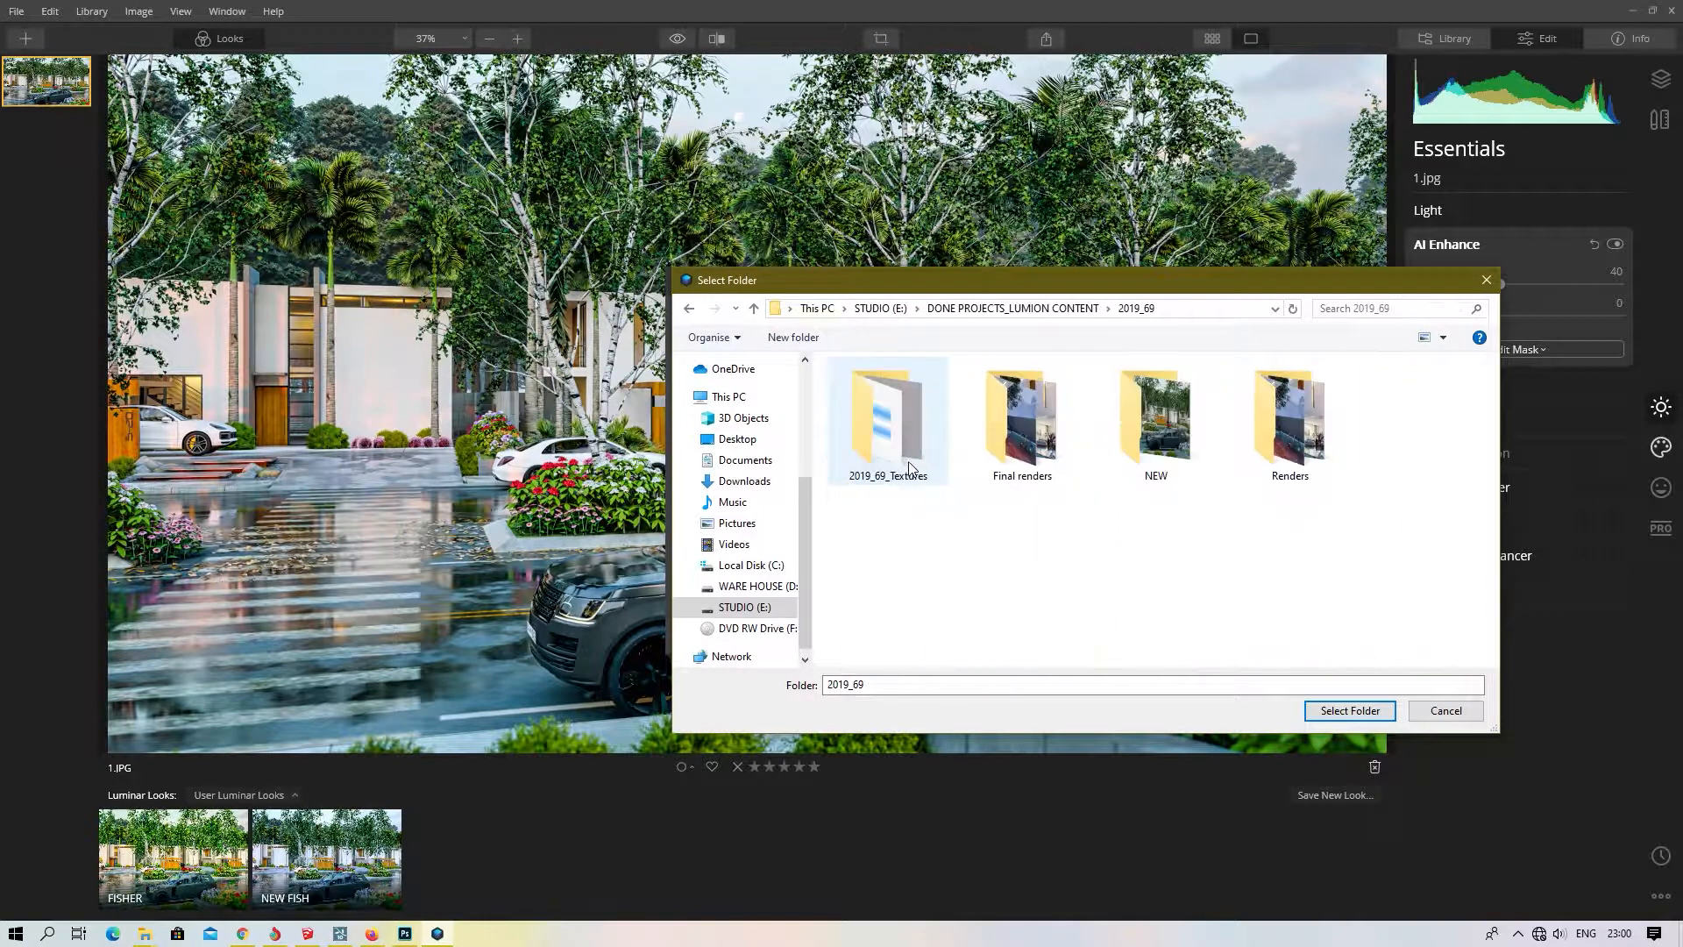
double_click(1155, 419)
key("alt+Left")
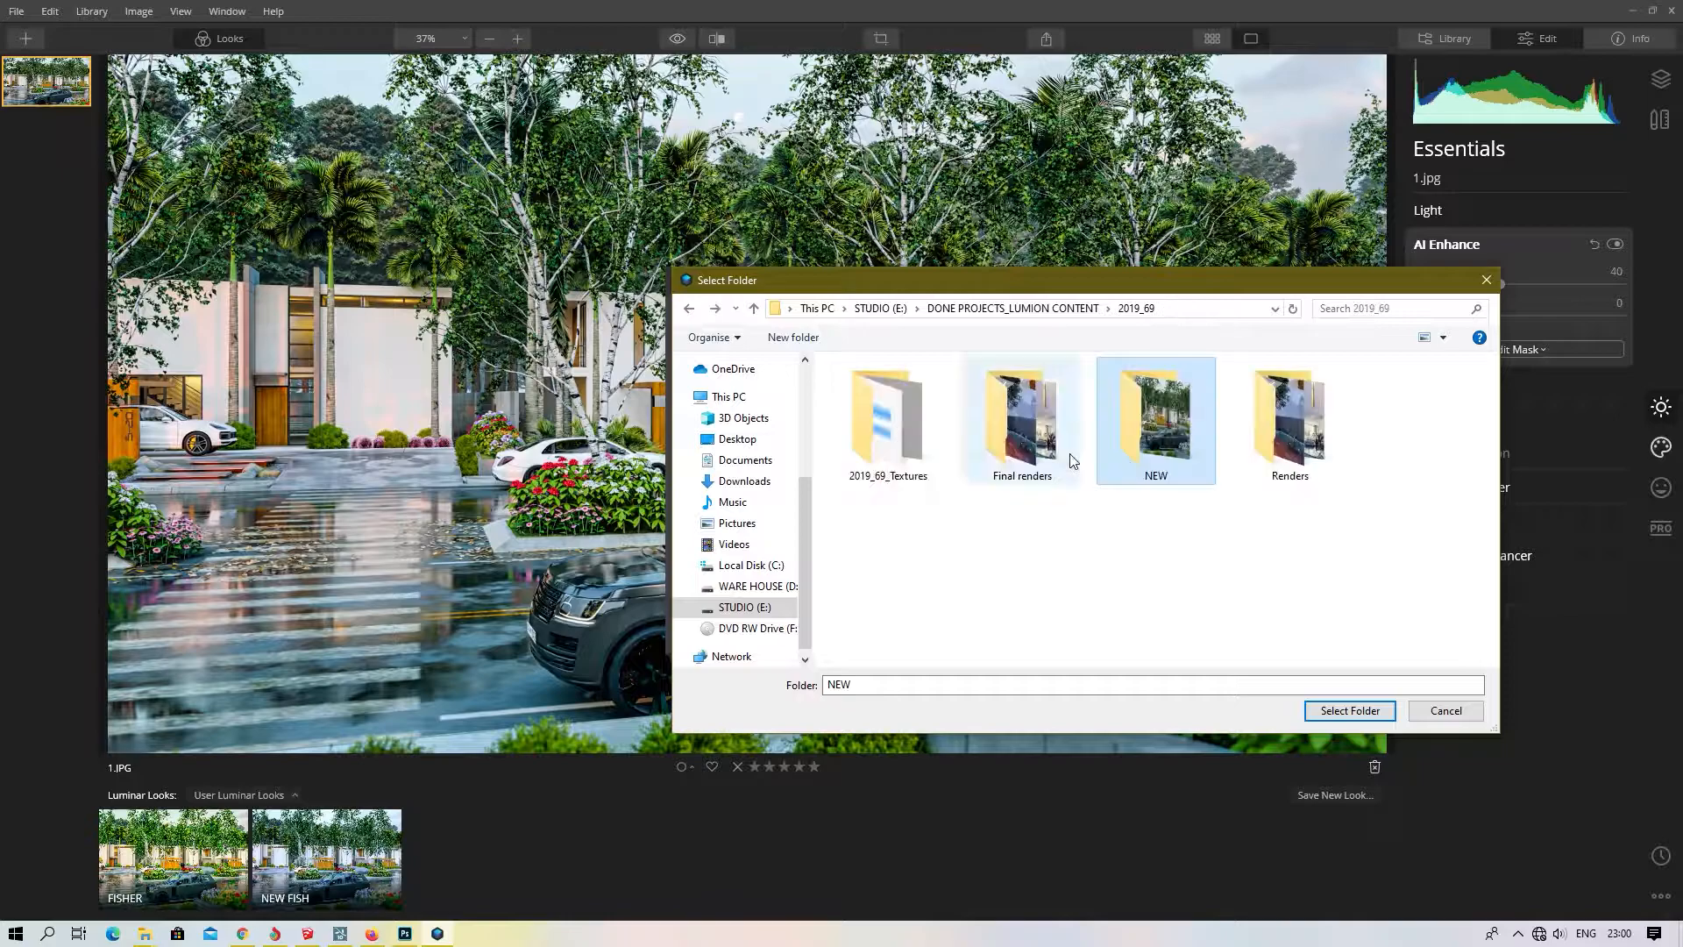
left_click(1350, 711)
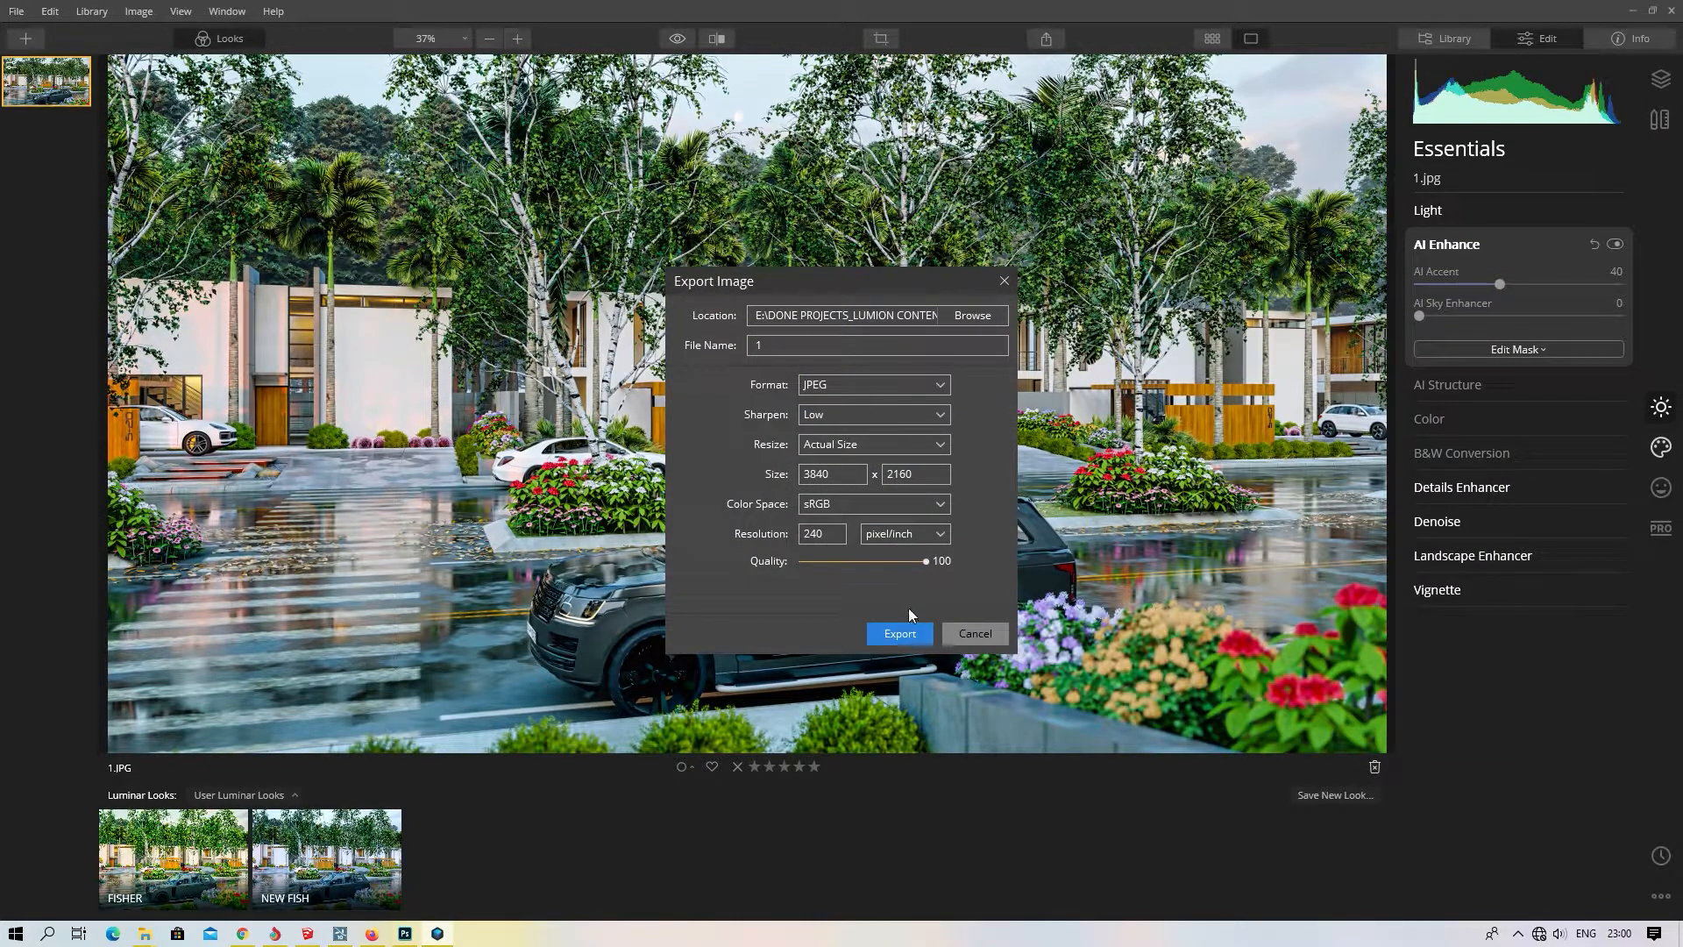
- Export the image as a full-size JPEG named 1 at quality 100, replacing the existing file and applying that choice to all
left_click(893, 631)
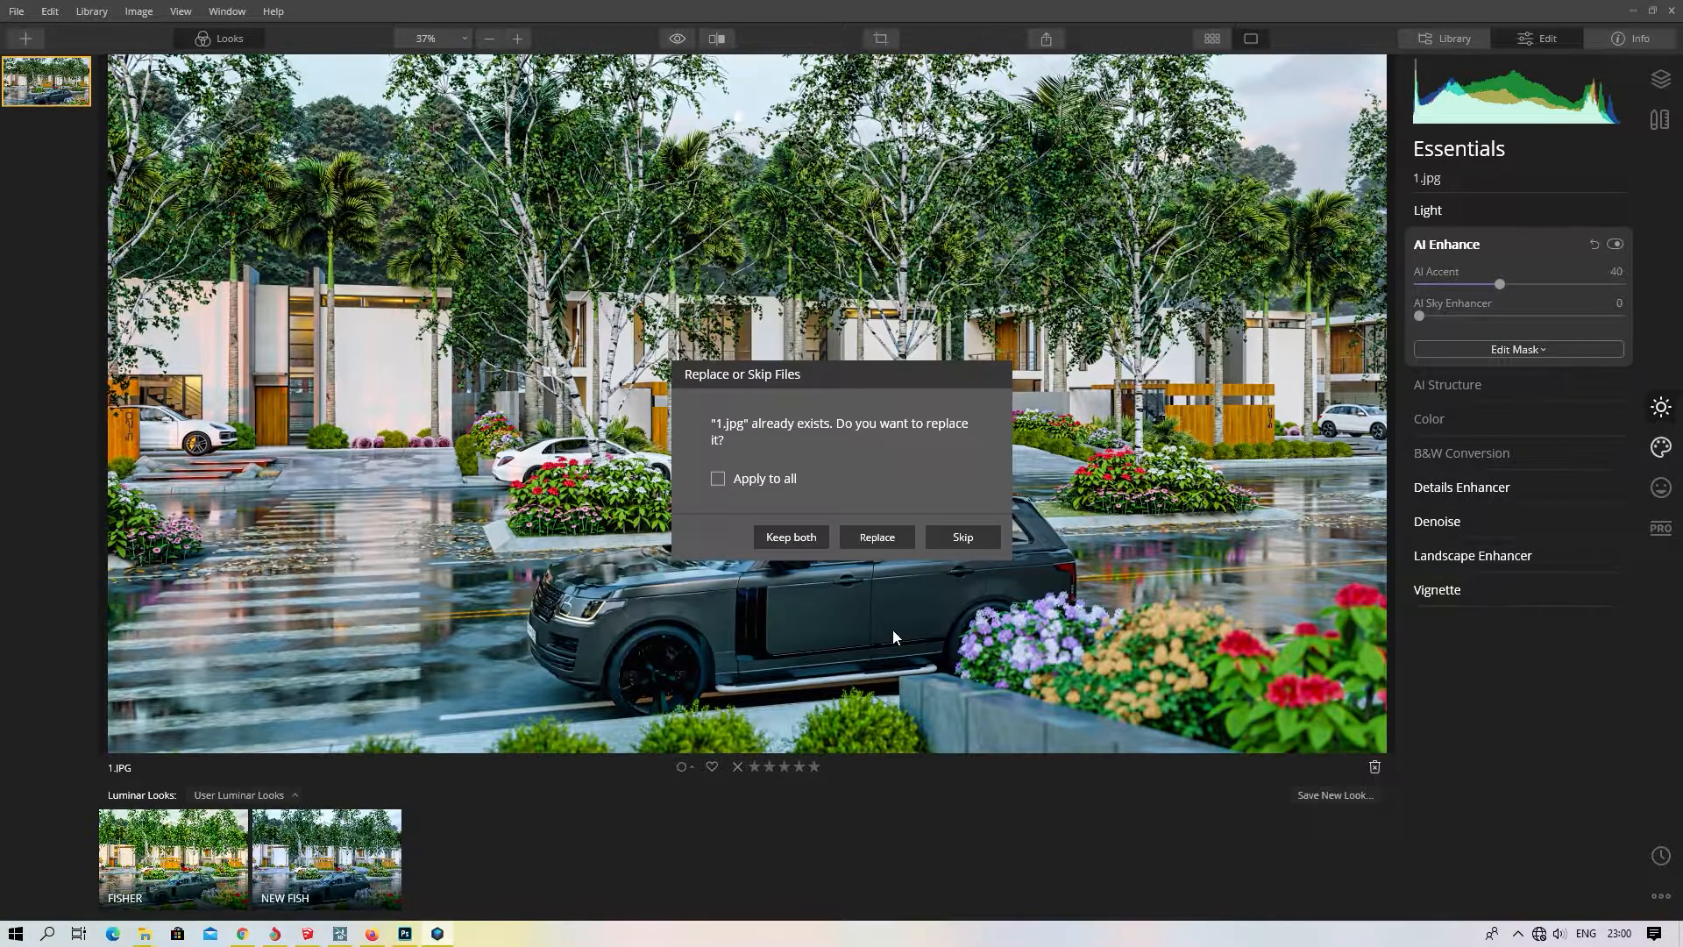
left_click(761, 478)
left_click(881, 538)
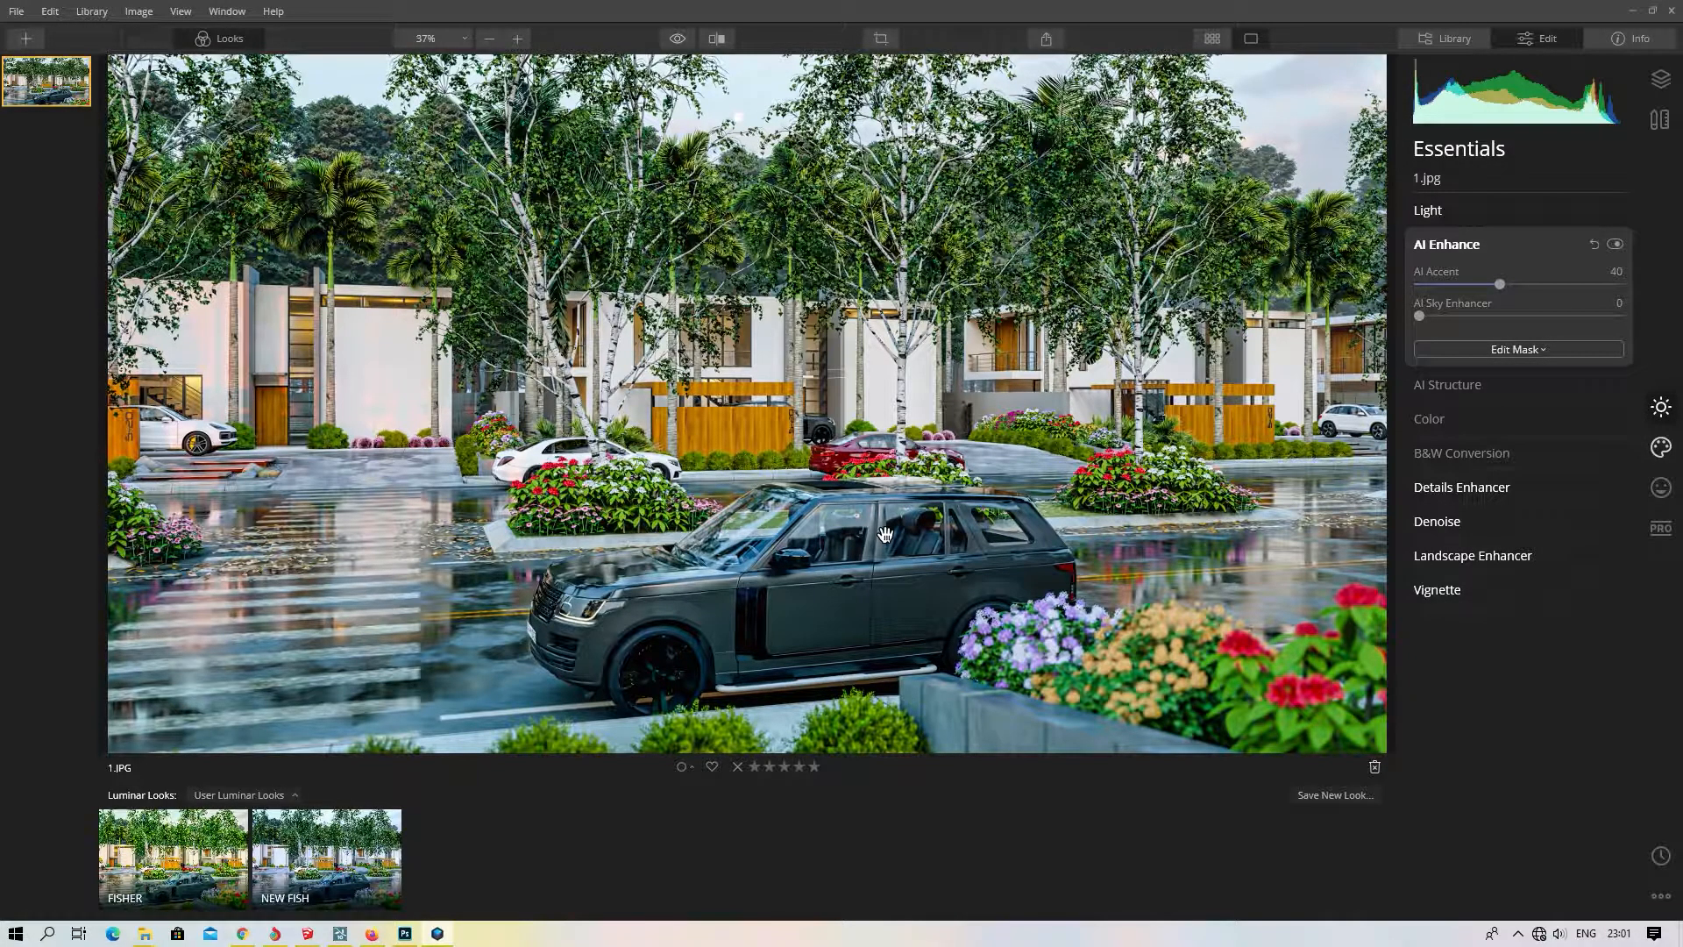
- Minimize Luminar and Photoshop, open the exported image 1 from File Explorer's recent files, view it in Photos, and close it
left_click(1632, 11)
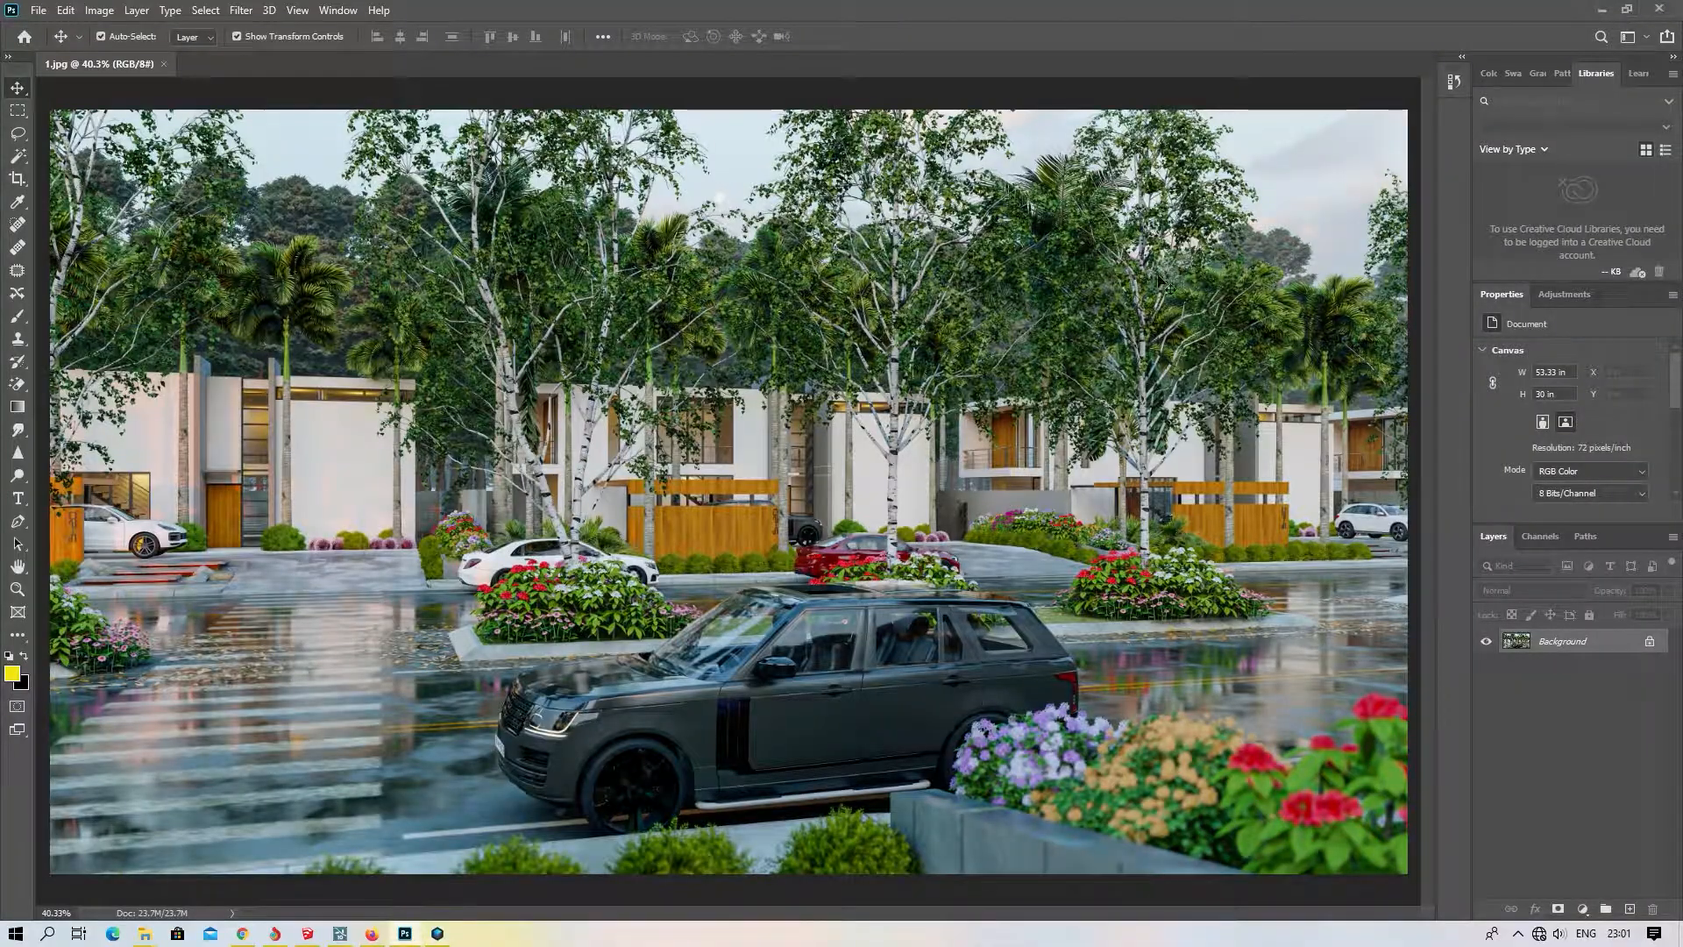
left_click(1603, 10)
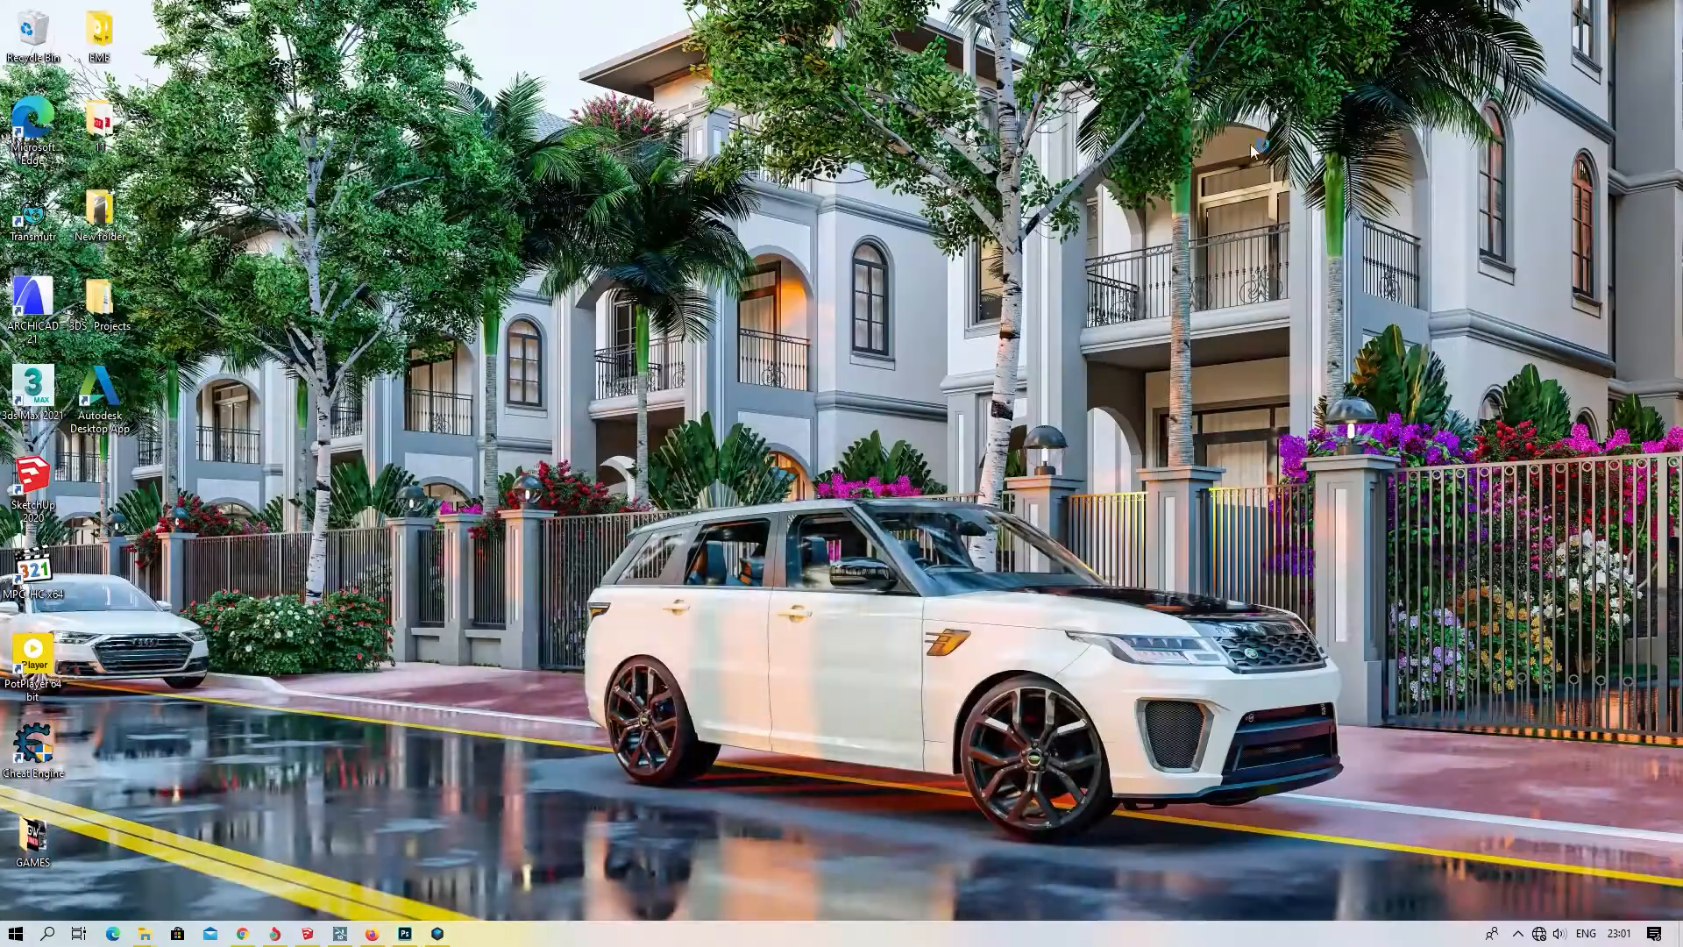
right_click(144, 934)
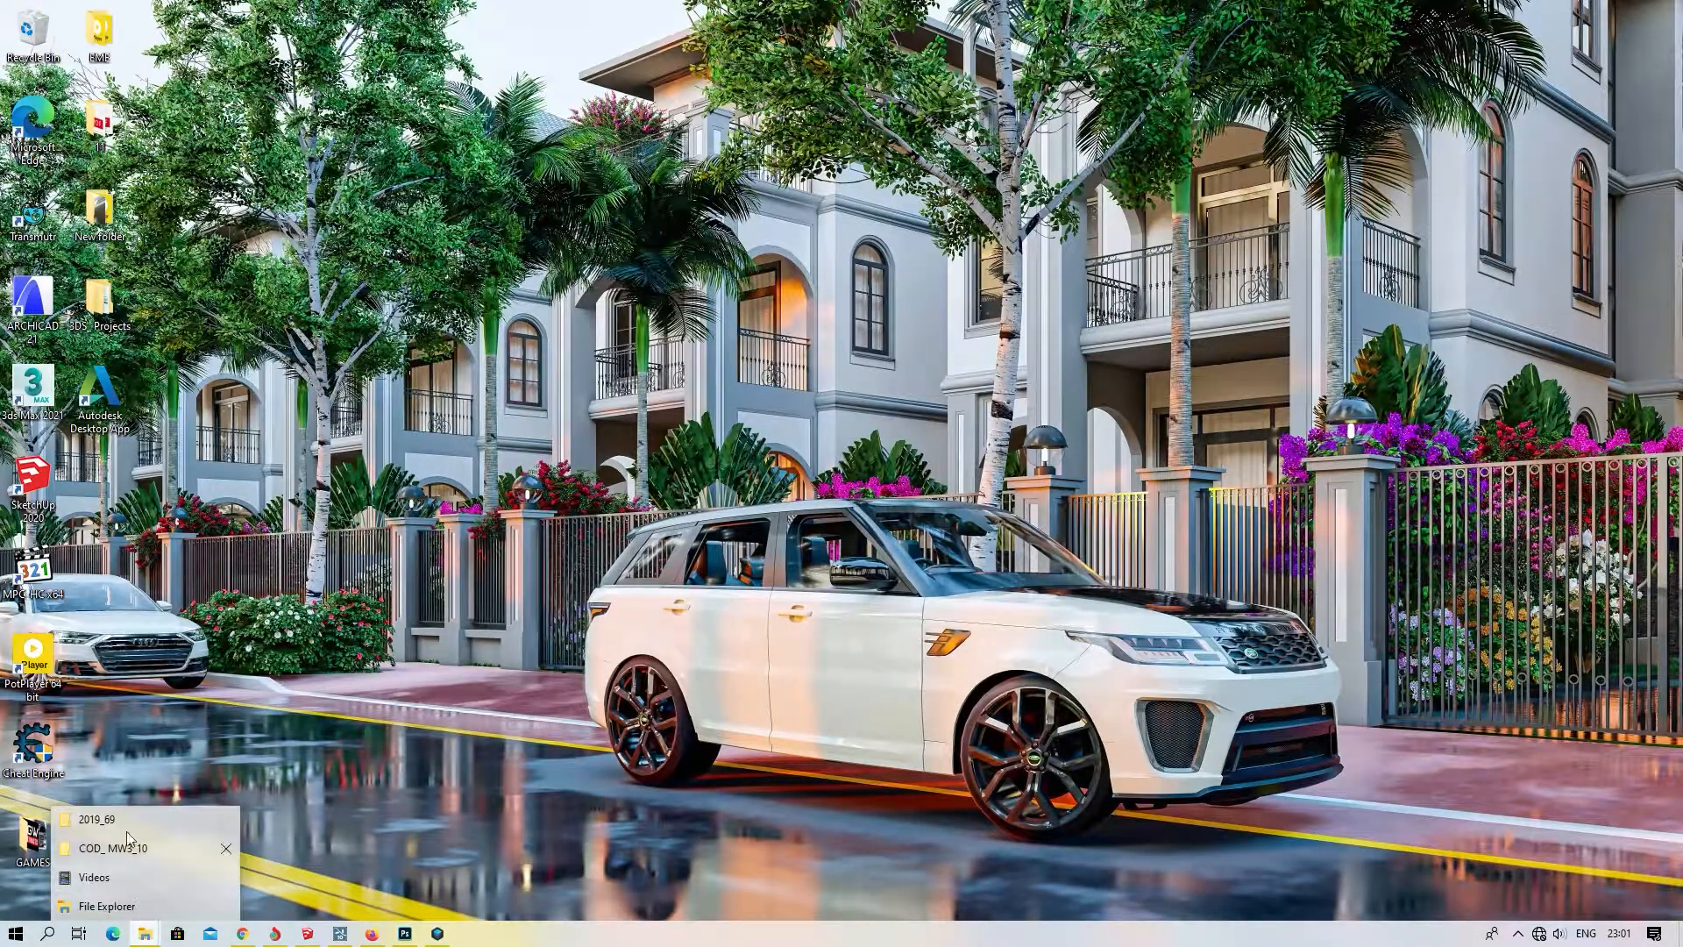
left_click(154, 907)
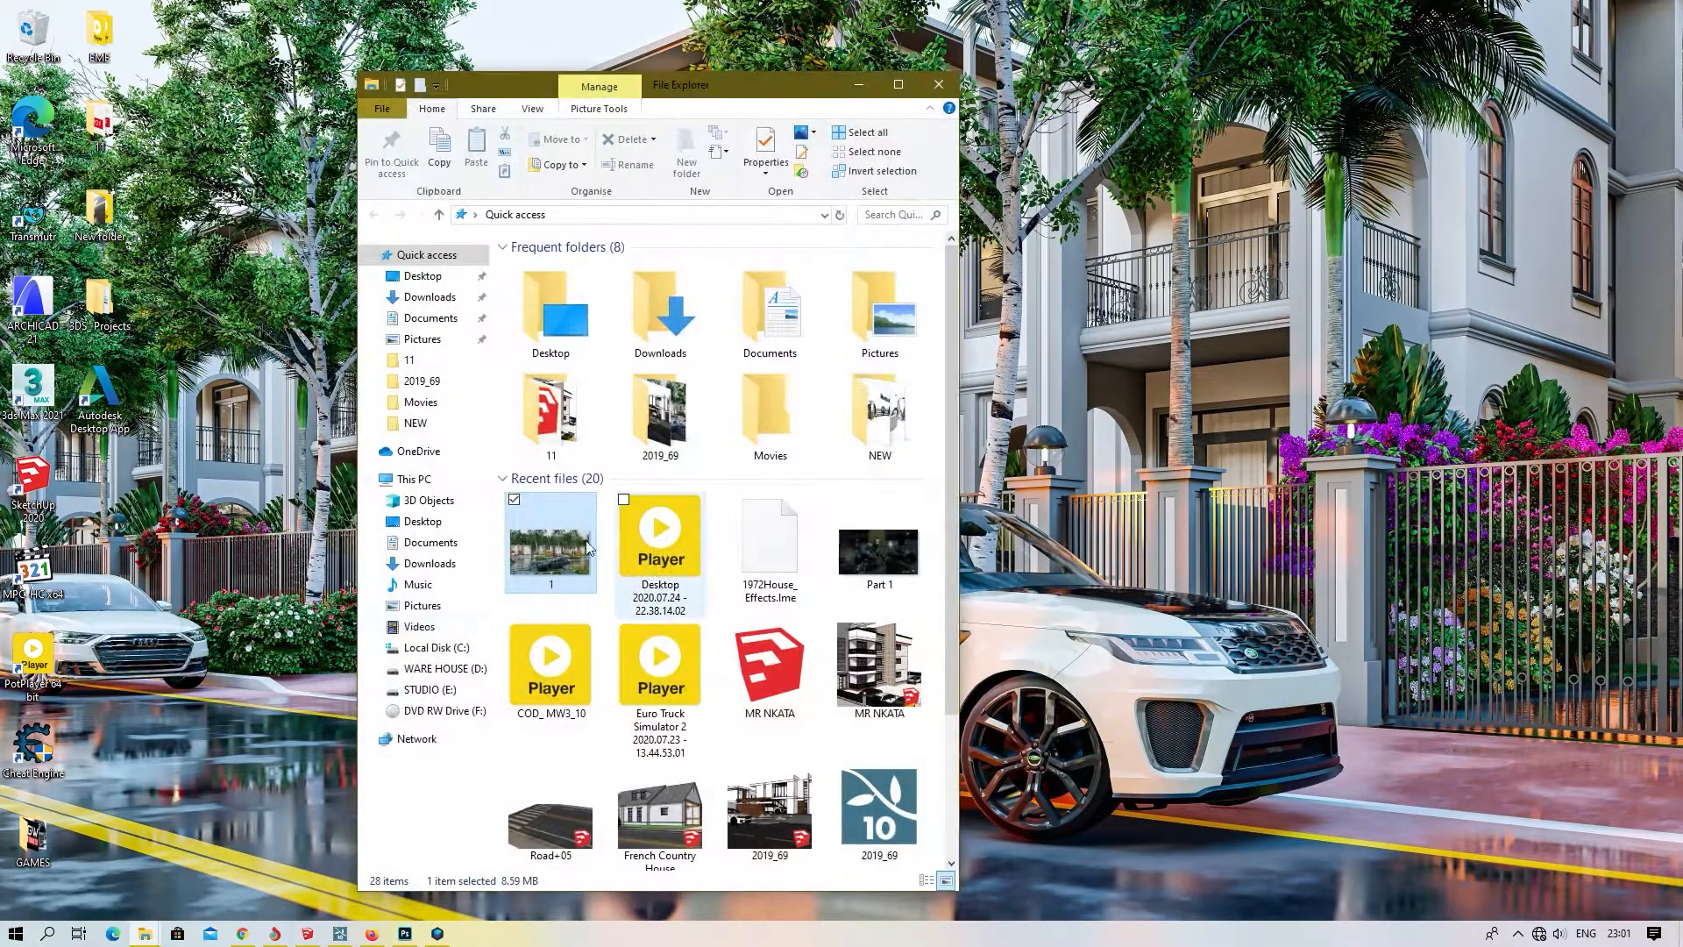
double_click(547, 561)
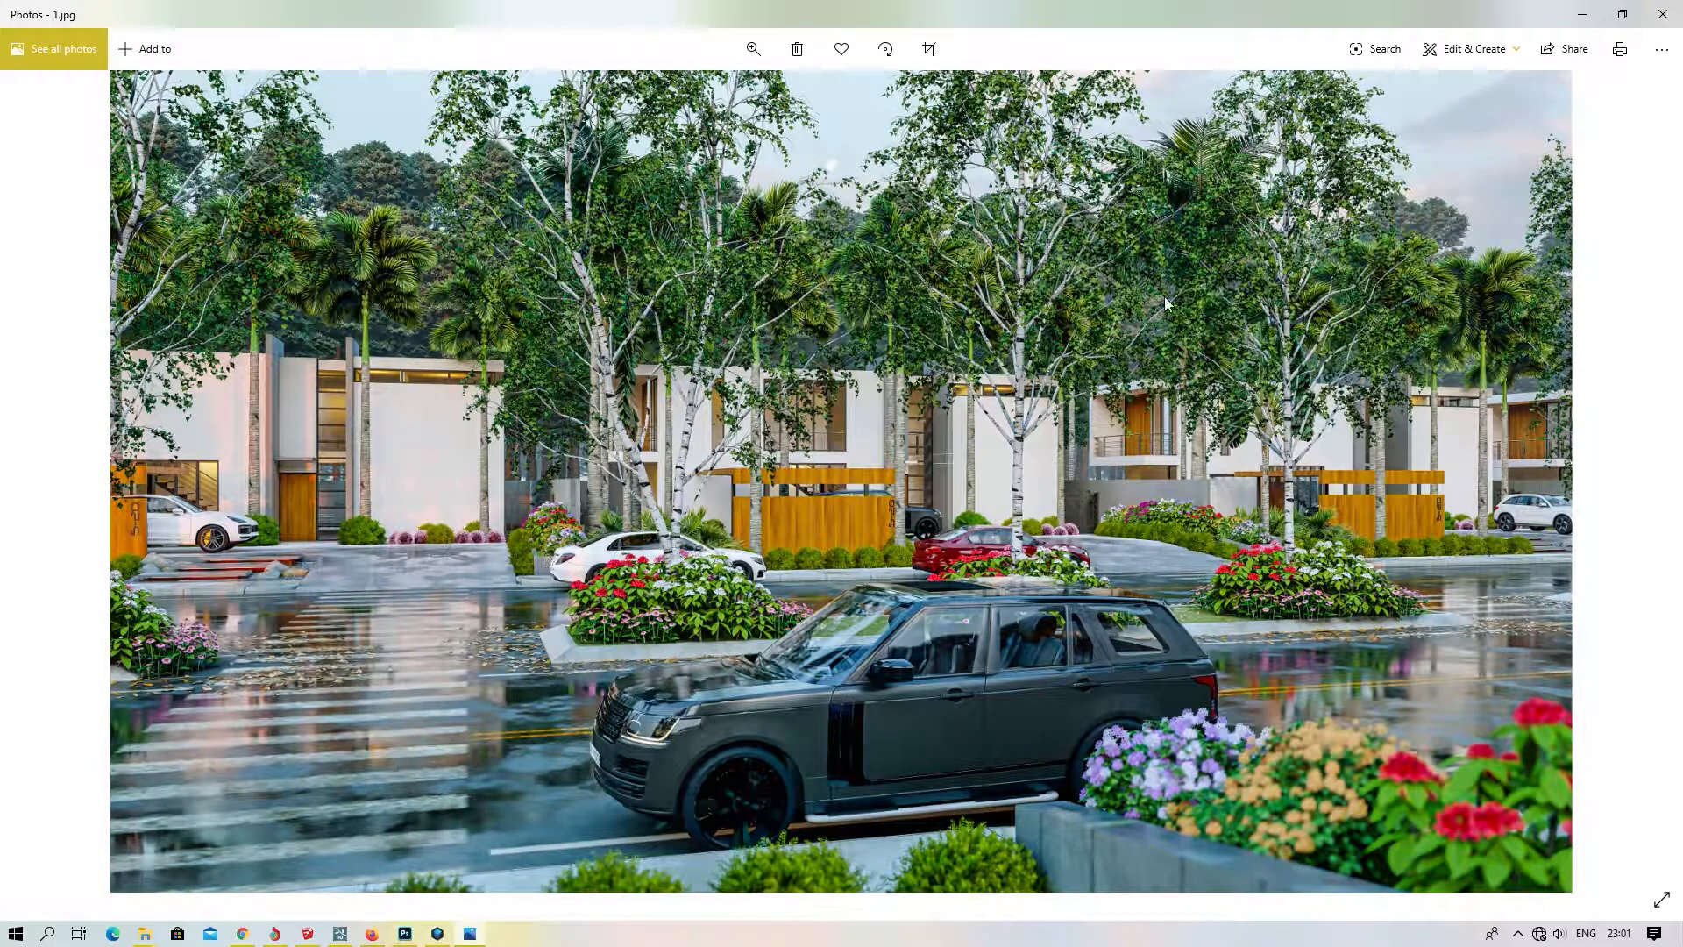
left_click(1663, 14)
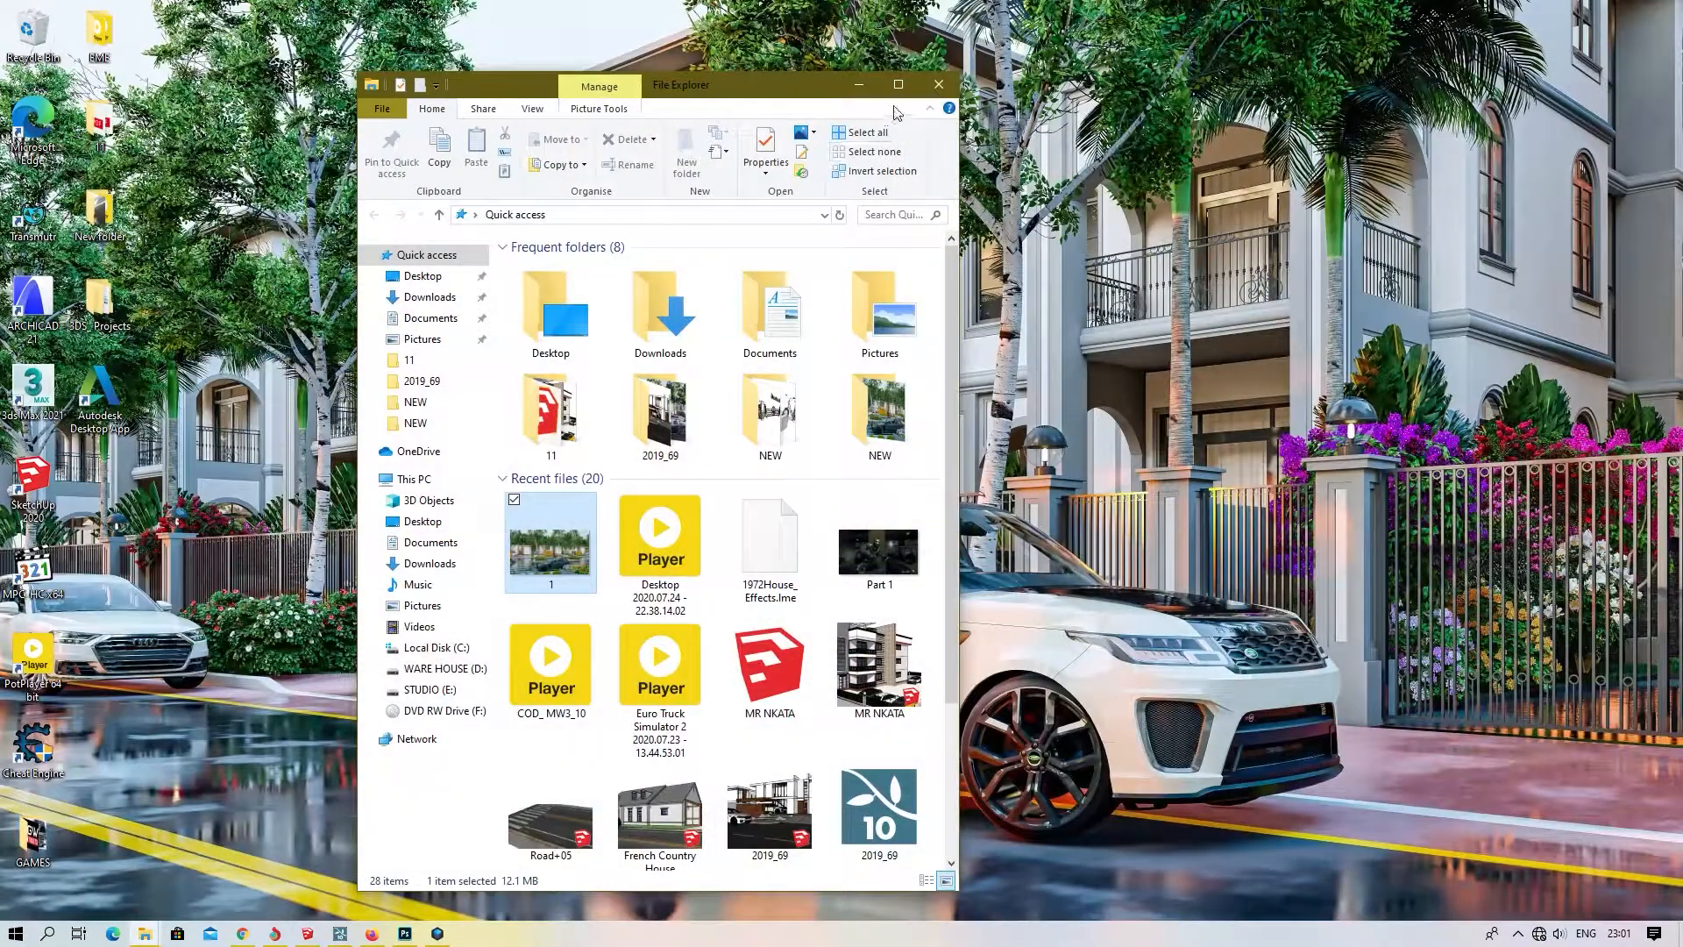
- Minimize the File Explorer window and refresh the desktop
left_click(860, 87)
right_click(1132, 371)
left_click(1155, 424)
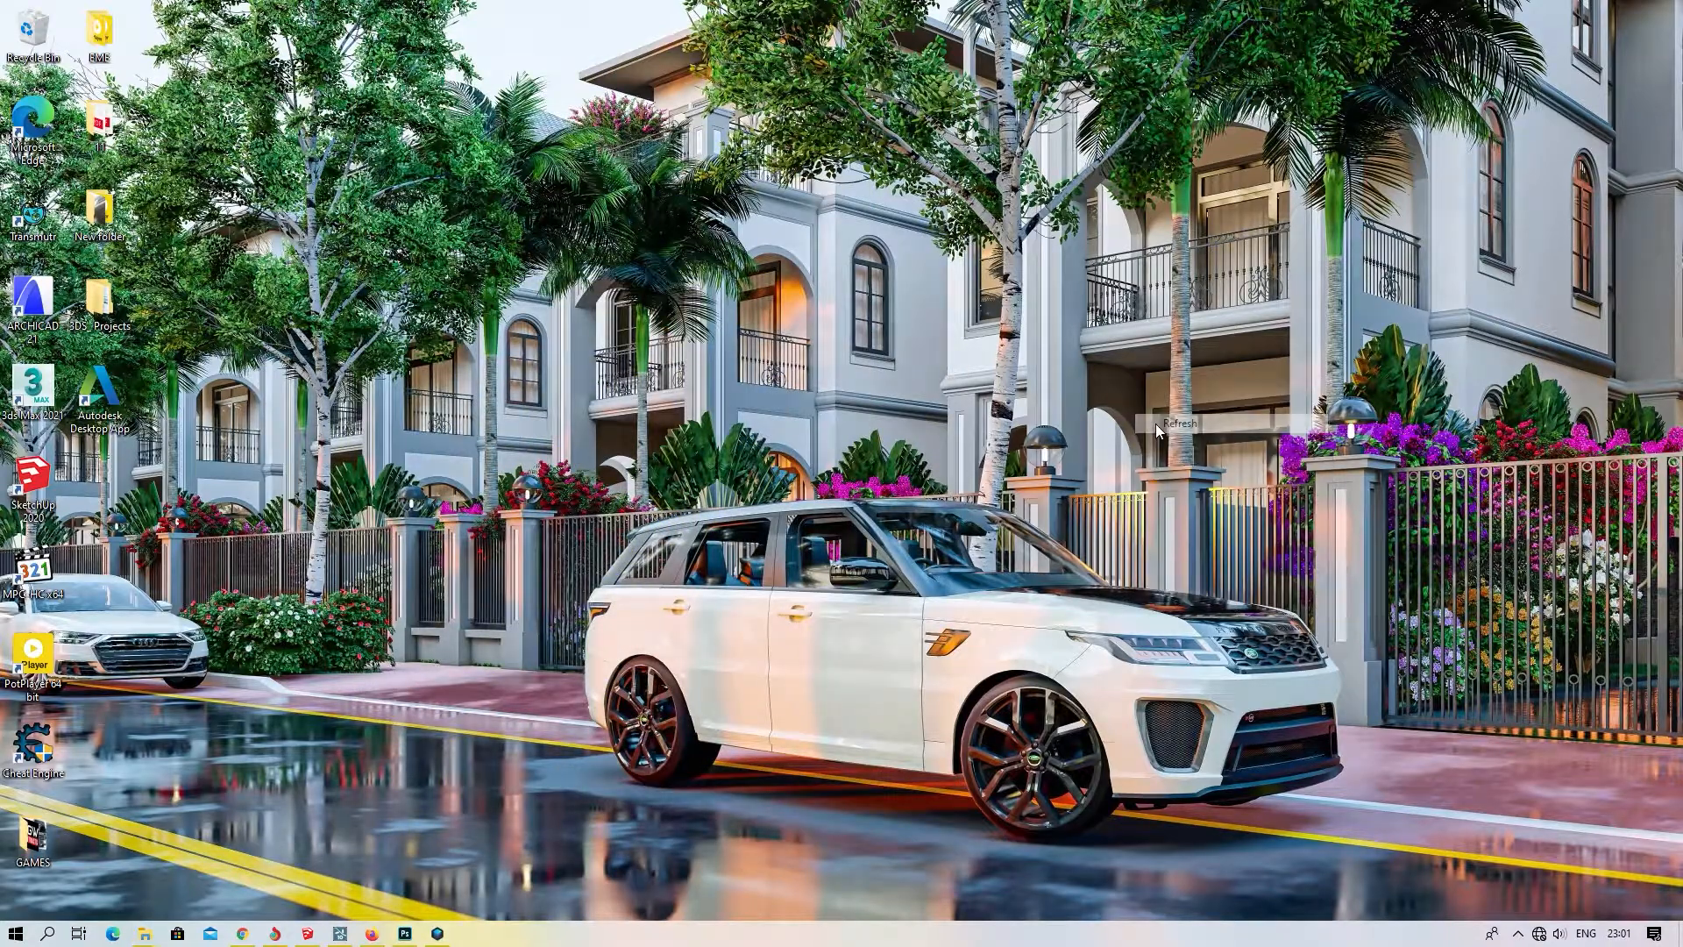